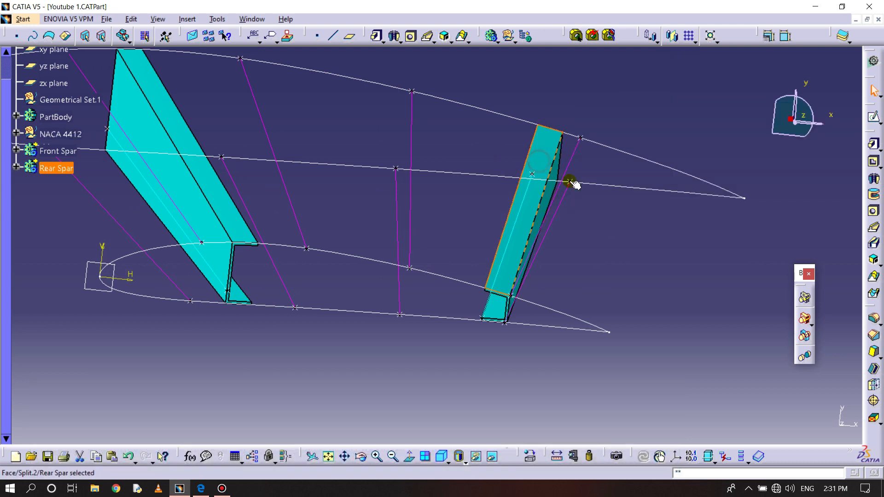
- Delete the upper and lower lines that join the two airfoil profiles just behind the rear spar
{"action": "left_click", "coordinate": [591, 209]}
{"action": "scroll", "coordinate": [564, 249], "scroll_direction": "down", "scroll_amount": 1}
{"action": "middle_click_drag", "start_coordinate": [565, 249], "coordinate": [527, 214]}
{"action": "left_click", "coordinate": [565, 135]}
{"action": "key", "text": "Delete"}
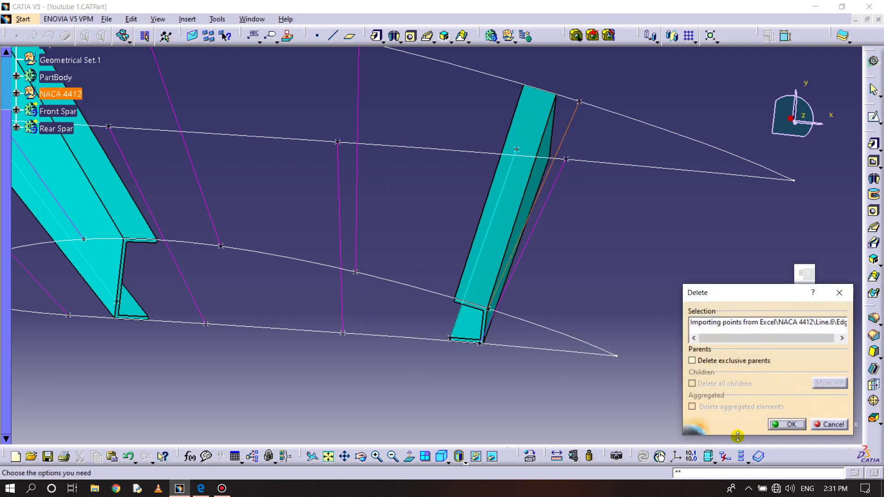
{"action": "left_click", "coordinate": [781, 425]}
{"action": "left_click", "coordinate": [547, 198]}
{"action": "key", "text": "Delete"}
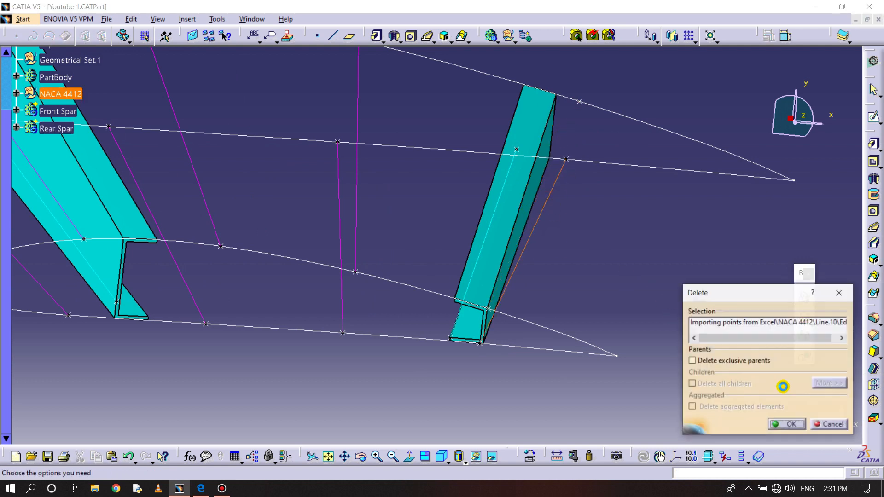
{"action": "left_click", "coordinate": [784, 425]}
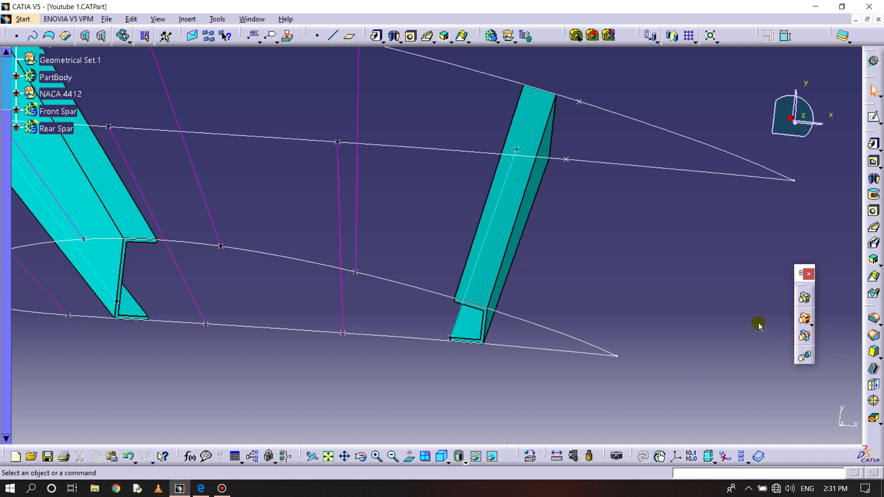
- Switch to the Wireframe and Surface Design workbench
{"action": "left_click", "coordinate": [25, 19]}
{"action": "mouse_move", "coordinate": [45, 50]}
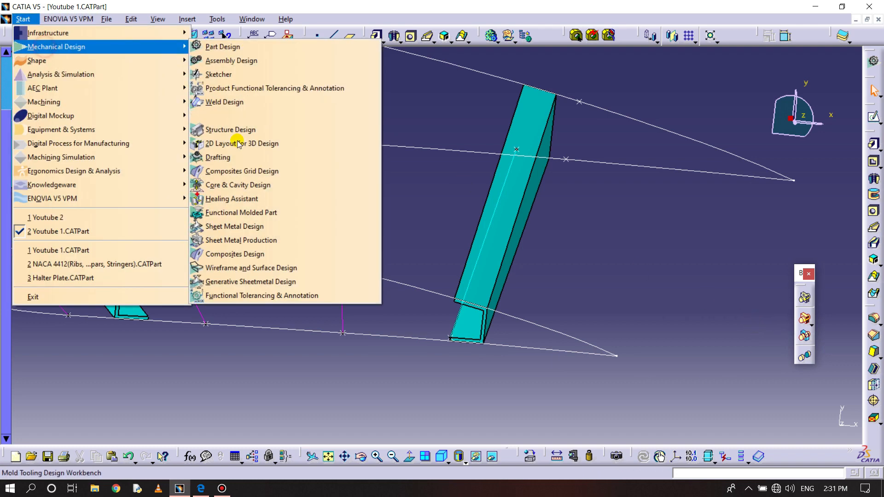
{"action": "left_click", "coordinate": [245, 269]}
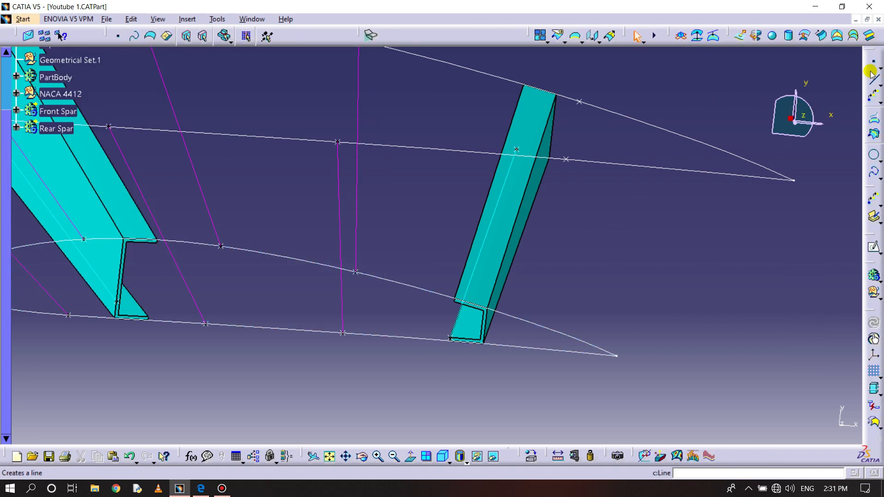
- Create an on-curve point on the smaller airfoil's lower edge behind the rear spar, about 1140.6 mm along the curve
{"action": "left_click", "coordinate": [873, 63]}
{"action": "left_click", "coordinate": [510, 346]}
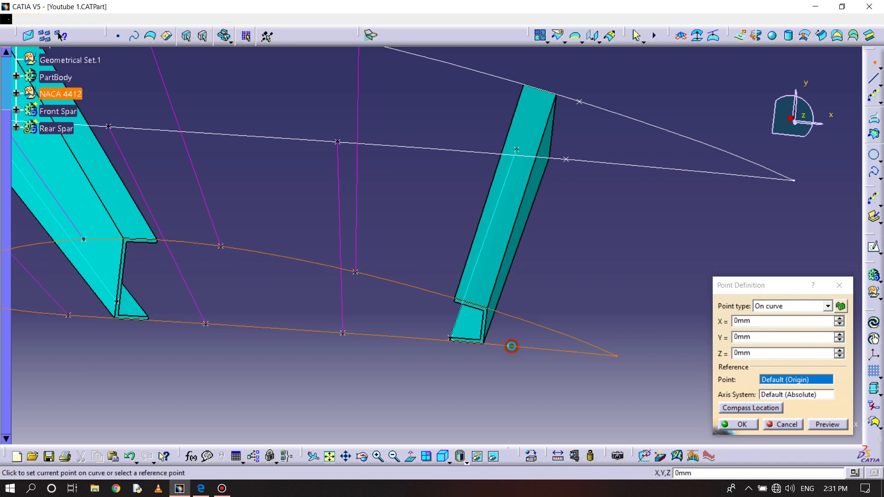
{"action": "left_click", "coordinate": [520, 348]}
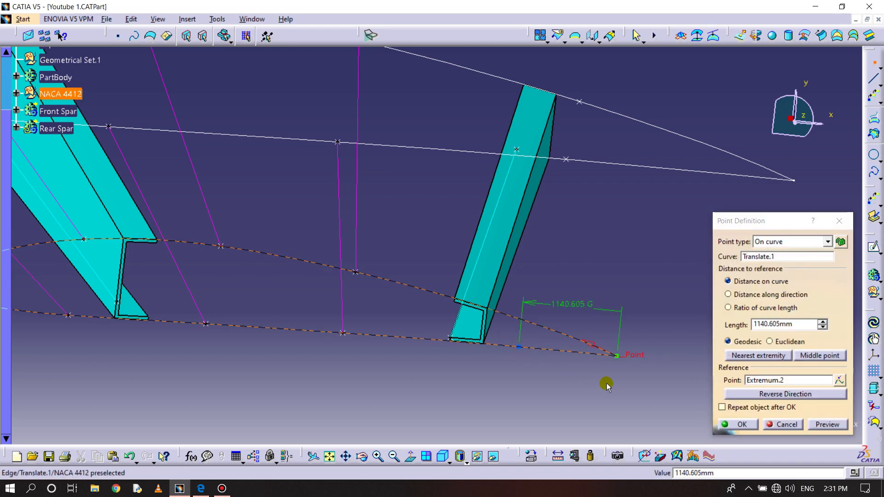
{"action": "left_click", "coordinate": [738, 424]}
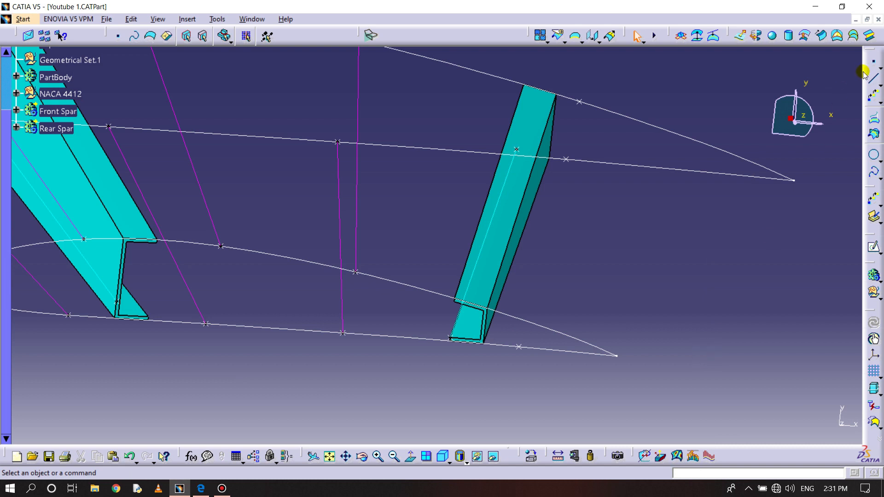
- Create an on-curve point on the smaller airfoil's upper edge behind the rear spar, about 88.3 mm along the curve
{"action": "left_click", "coordinate": [877, 66]}
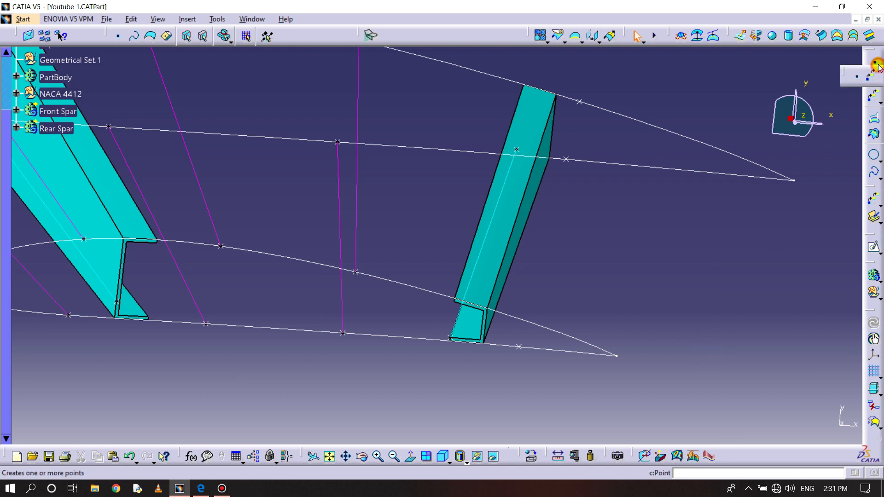
{"action": "left_click", "coordinate": [855, 76]}
{"action": "left_click", "coordinate": [525, 322]}
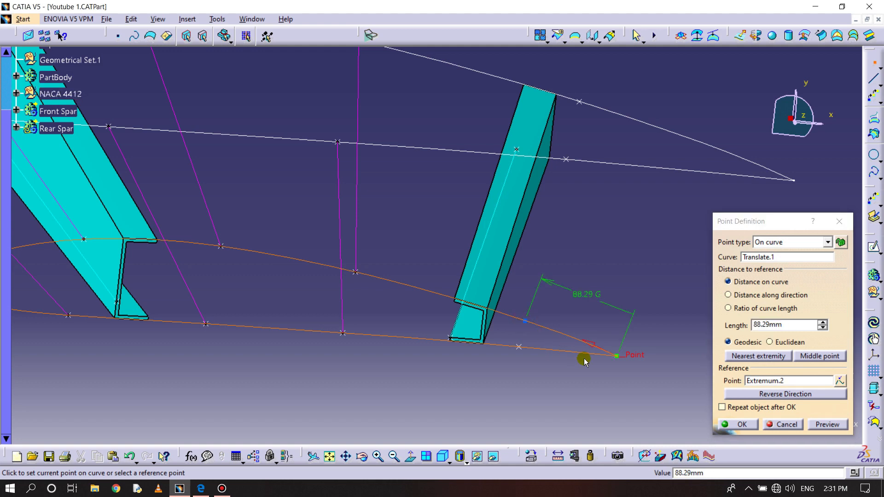
{"action": "left_click", "coordinate": [751, 422]}
- Create a point-point line joining the upper points of the larger and smaller airfoils behind the rear spar
{"action": "middle_click_drag", "start_coordinate": [677, 312], "coordinate": [681, 304]}
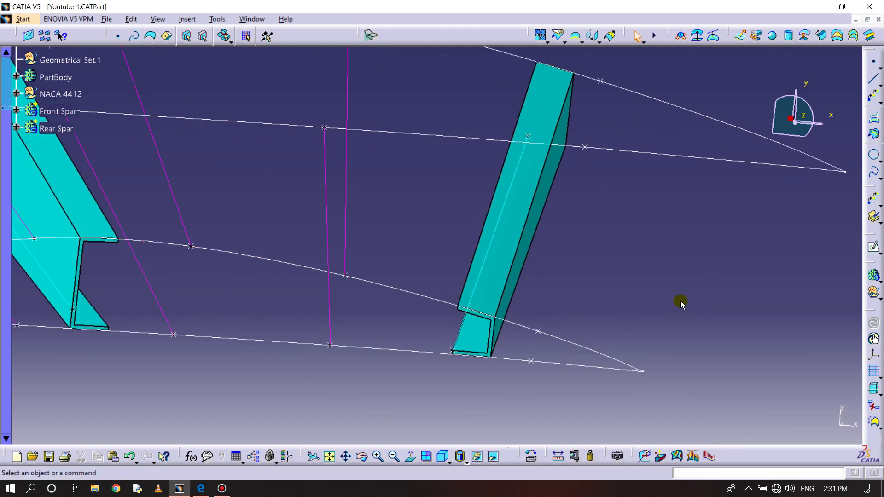
{"action": "left_click", "coordinate": [874, 78]}
{"action": "left_click", "coordinate": [600, 84]}
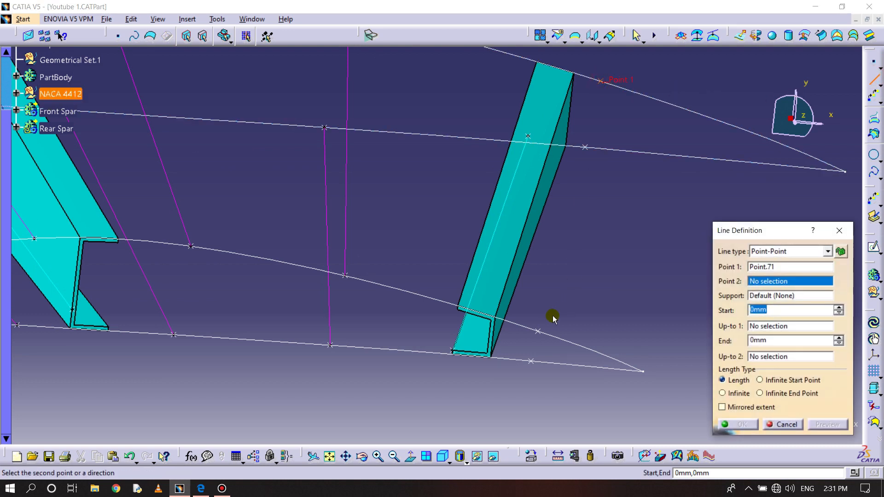
{"action": "left_click", "coordinate": [538, 331]}
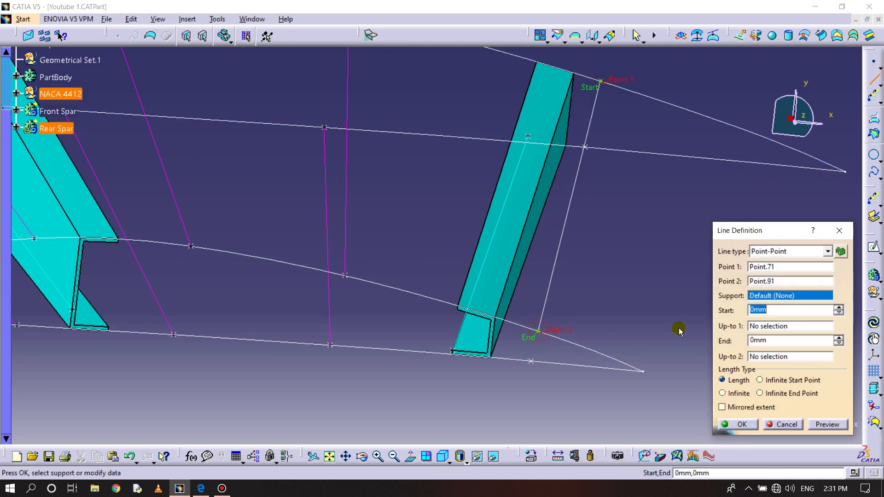
{"action": "left_click", "coordinate": [742, 423]}
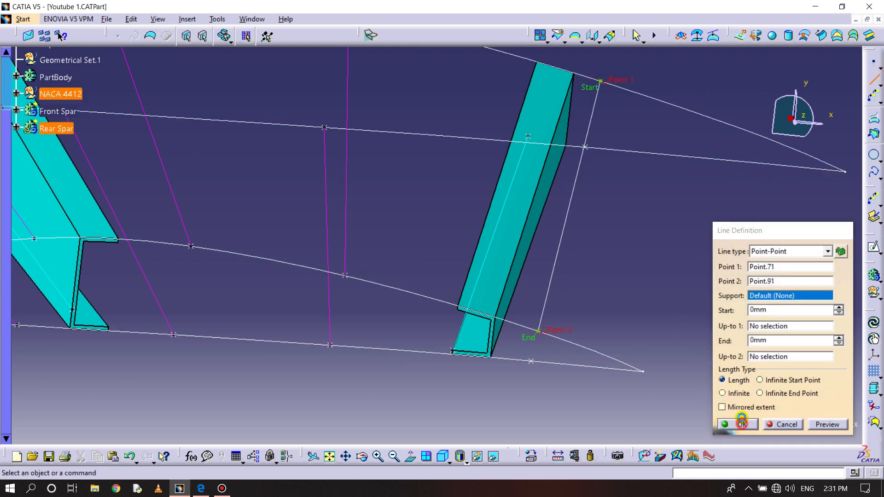
{"action": "left_click", "coordinate": [872, 62]}
{"action": "mouse_move", "coordinate": [611, 162]}
{"action": "middle_mouse_down"}
{"action": "mouse_move", "coordinate": [606, 174]}
{"action": "mouse_move", "coordinate": [586, 173]}
{"action": "mouse_move", "coordinate": [584, 217]}
{"action": "mouse_move", "coordinate": [585, 166]}
{"action": "middle_mouse_up"}
{"action": "middle_click_drag", "start_coordinate": [482, 226], "coordinate": [544, 224]}
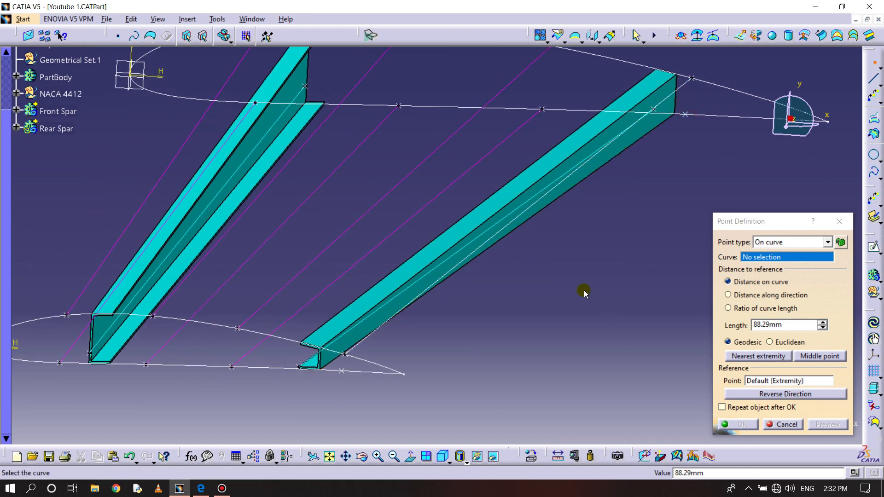
{"action": "middle_click_drag", "start_coordinate": [496, 251], "coordinate": [490, 270]}
{"action": "left_click", "coordinate": [840, 221]}
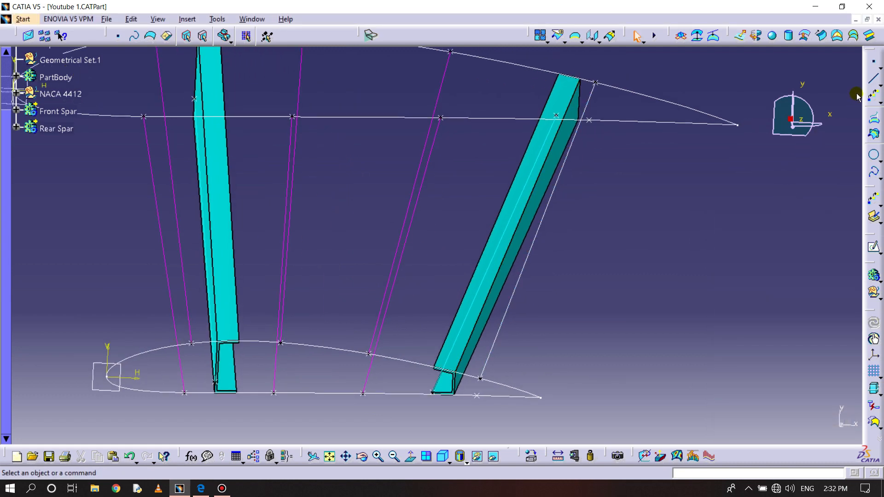
- Create a point-point line joining the lower points of the larger and smaller airfoils behind the rear spar
{"action": "left_click", "coordinate": [589, 120]}
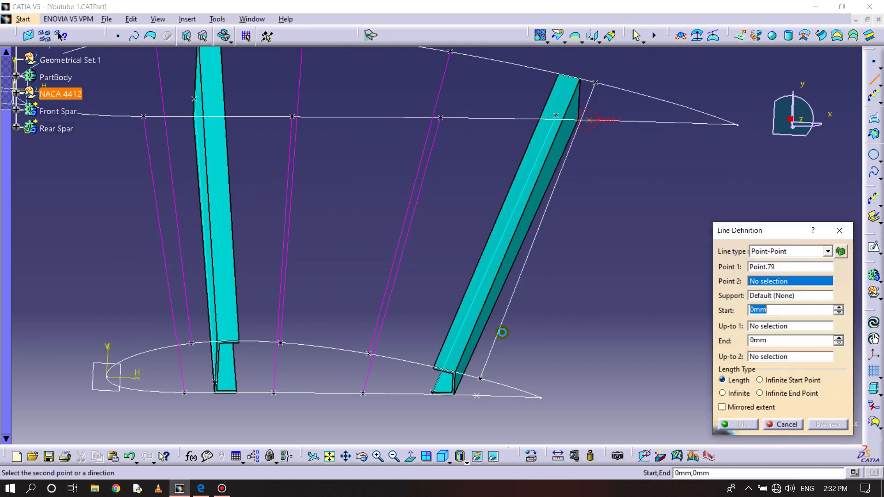
{"action": "left_click", "coordinate": [477, 395]}
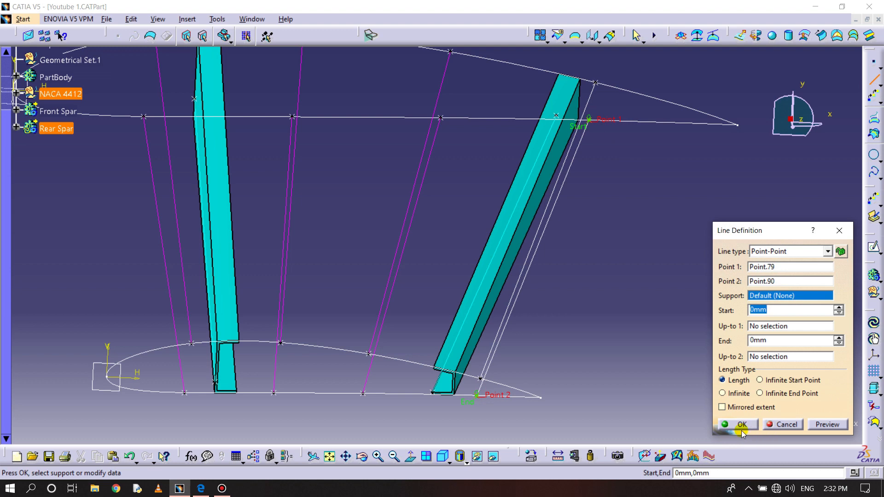
{"action": "left_click", "coordinate": [733, 424]}
- Set the colour of the two new lines behind the rear spar to magenta
{"action": "middle_click_drag", "start_coordinate": [621, 302], "coordinate": [611, 337]}
{"action": "middle_click_drag", "start_coordinate": [568, 263], "coordinate": [551, 221]}
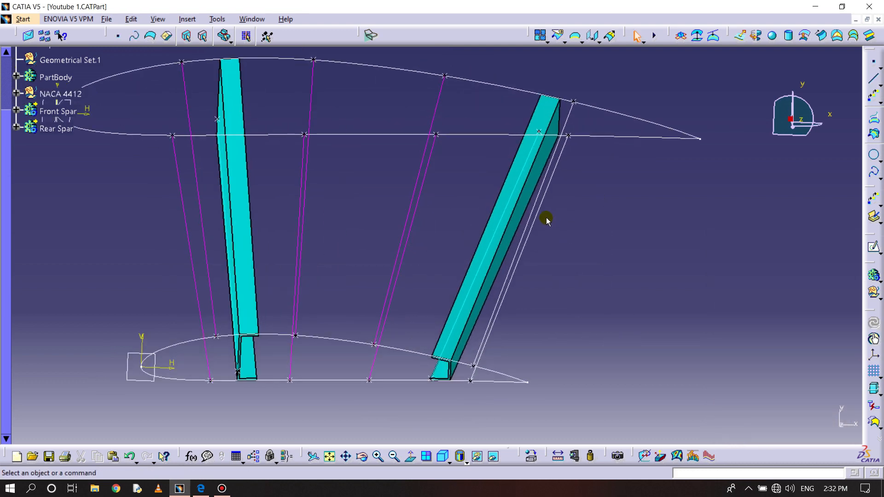
{"action": "right_click", "coordinate": [538, 215]}
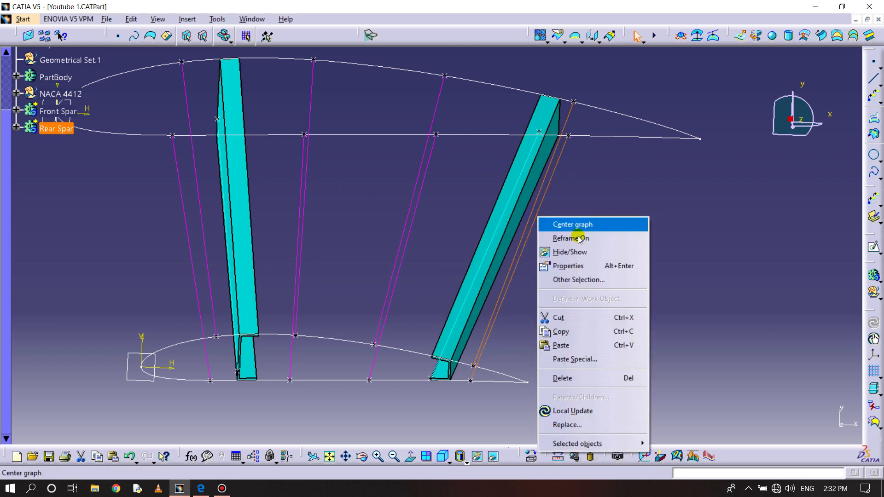
{"action": "left_click", "coordinate": [571, 266]}
{"action": "left_click", "coordinate": [729, 137]}
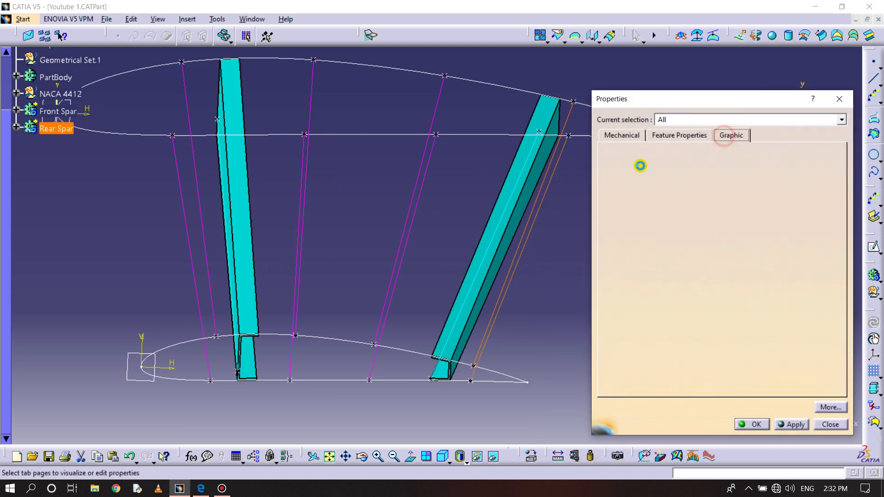
{"action": "left_click", "coordinate": [633, 243]}
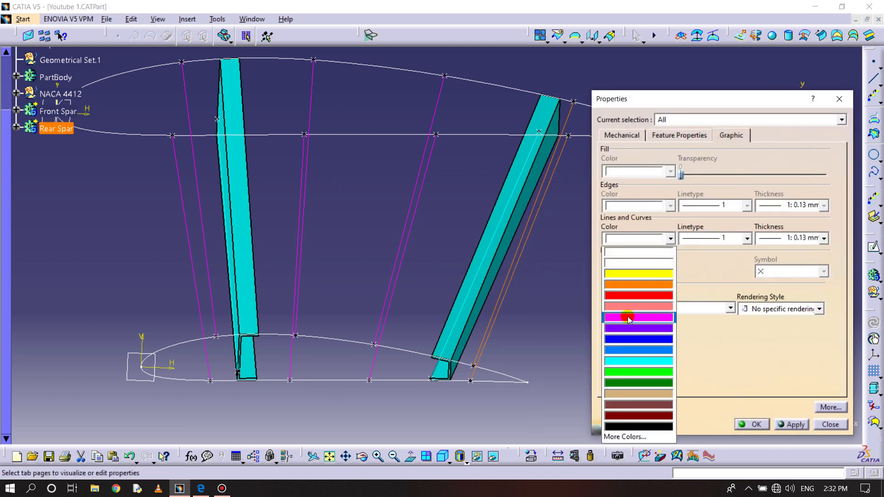
{"action": "left_click", "coordinate": [628, 313]}
{"action": "left_click", "coordinate": [751, 425]}
{"action": "left_click", "coordinate": [662, 306]}
- Insert a new body in the part and rename it STR1
{"action": "middle_click_drag", "start_coordinate": [543, 251], "coordinate": [549, 289], "text": "ctrl"}
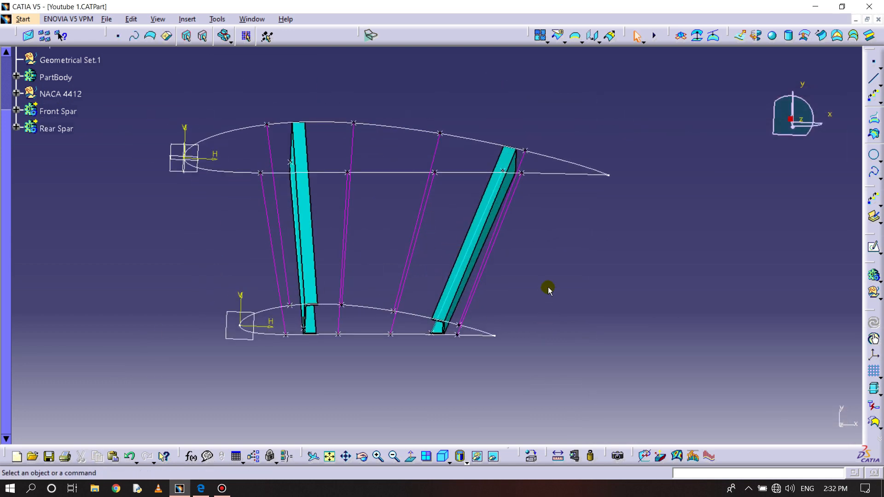
{"action": "mouse_move", "coordinate": [581, 262]}
{"action": "middle_mouse_down", "text": "ctrl"}
{"action": "mouse_move", "coordinate": [588, 251]}
{"action": "mouse_move", "coordinate": [593, 274]}
{"action": "middle_mouse_up", "text": "ctrl"}
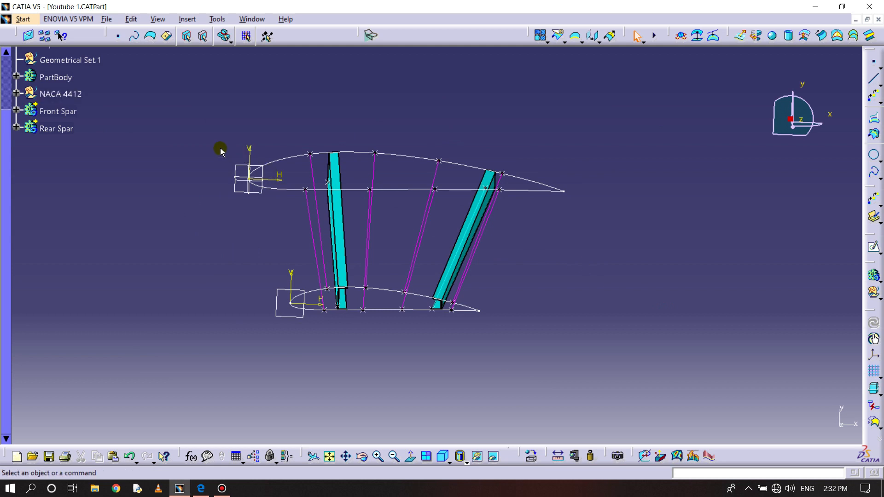
{"action": "left_click", "coordinate": [186, 19]}
{"action": "left_click", "coordinate": [198, 47]}
{"action": "left_click", "coordinate": [51, 144]}
{"action": "right_click", "coordinate": [51, 144]}
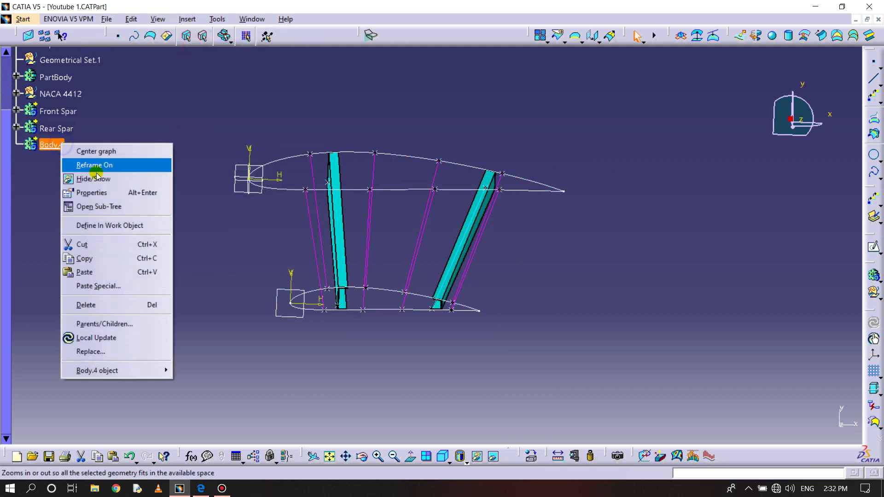
{"action": "left_click", "coordinate": [94, 192]}
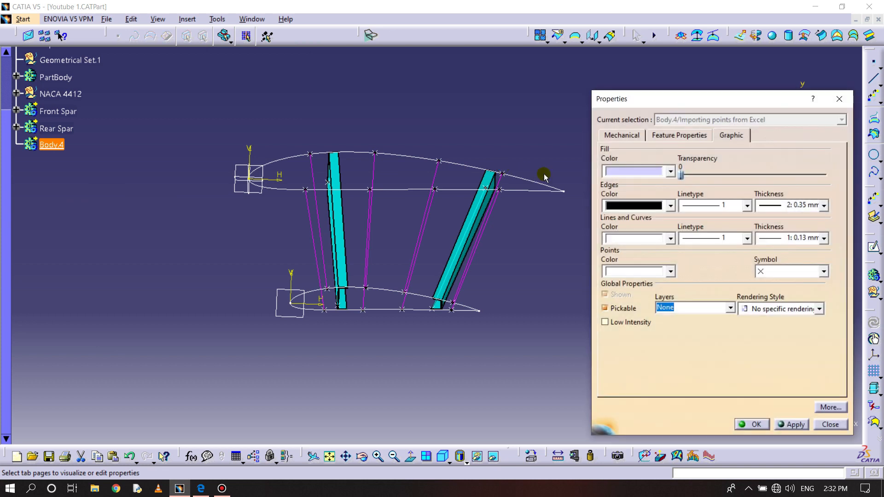
{"action": "left_click", "coordinate": [701, 138]}
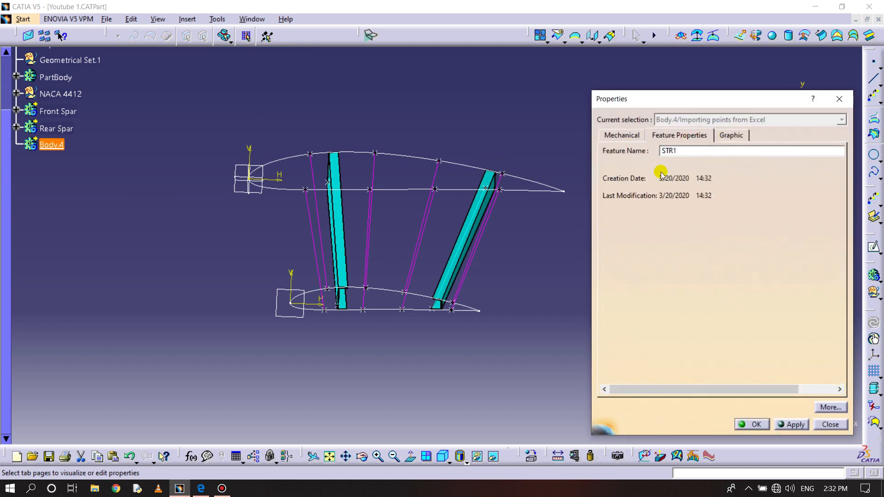
{"action": "left_click", "coordinate": [758, 424]}
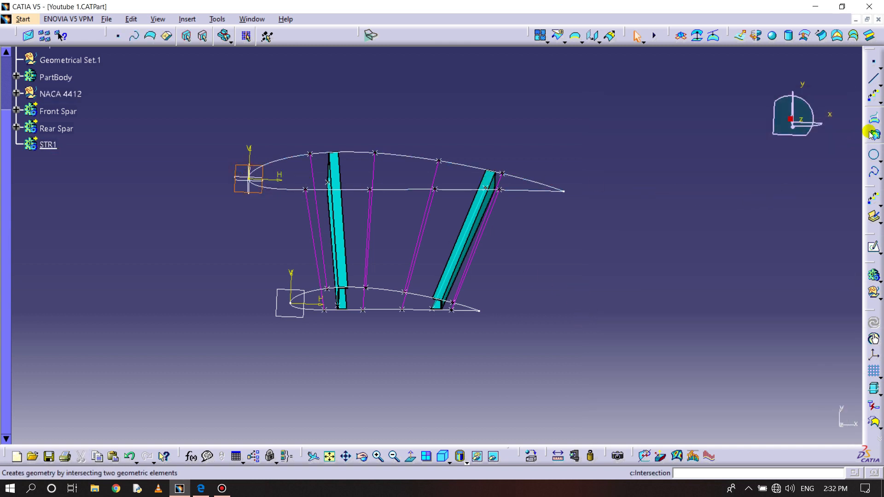
- Open a sketch on the larger airfoil's plane in STR1 and project the larger airfoil curve into it
{"action": "left_click", "coordinate": [874, 246]}
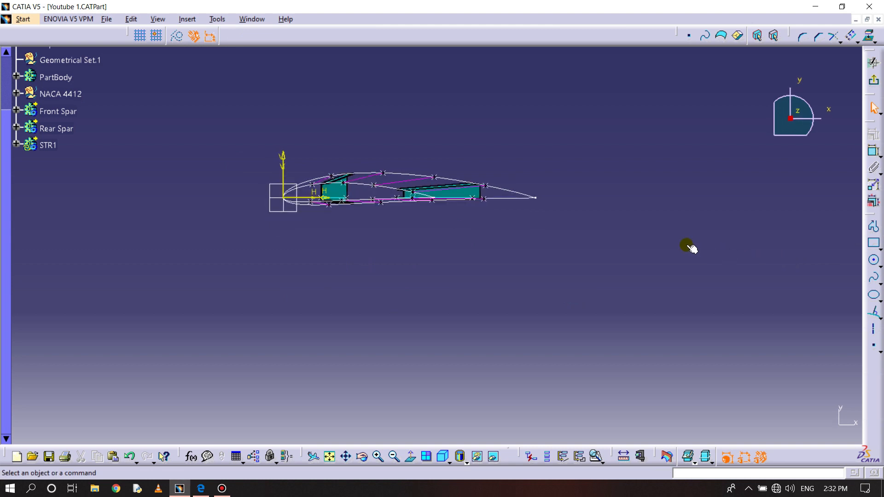
{"action": "left_click", "coordinate": [411, 456]}
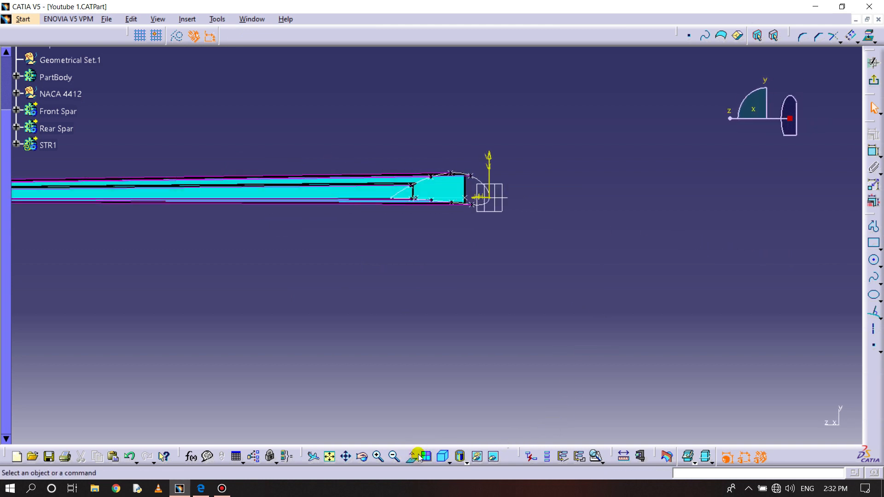
{"action": "mouse_move", "coordinate": [558, 256]}
{"action": "middle_mouse_down"}
{"action": "mouse_move", "coordinate": [552, 213]}
{"action": "mouse_move", "coordinate": [436, 292]}
{"action": "mouse_move", "coordinate": [439, 280]}
{"action": "mouse_move", "coordinate": [444, 288]}
{"action": "middle_mouse_up"}
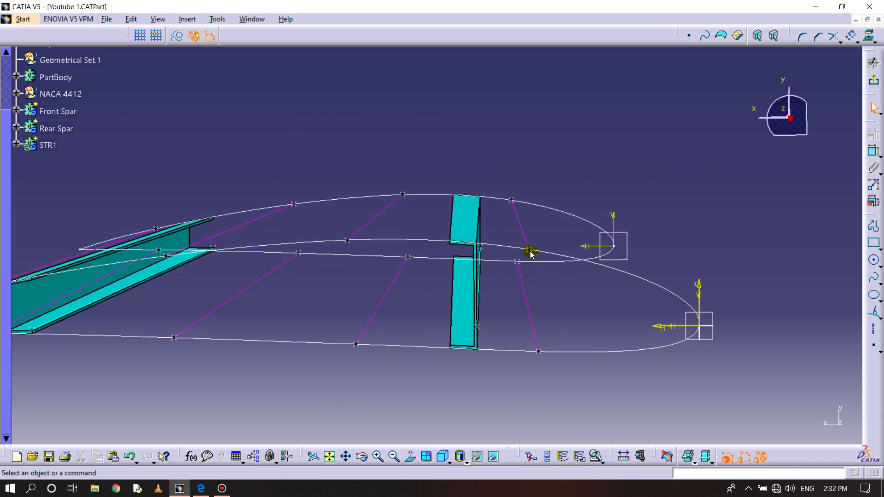
{"action": "mouse_move", "coordinate": [537, 290]}
{"action": "middle_mouse_down"}
{"action": "mouse_move", "coordinate": [538, 265]}
{"action": "mouse_move", "coordinate": [474, 270]}
{"action": "mouse_move", "coordinate": [494, 262]}
{"action": "middle_mouse_up"}
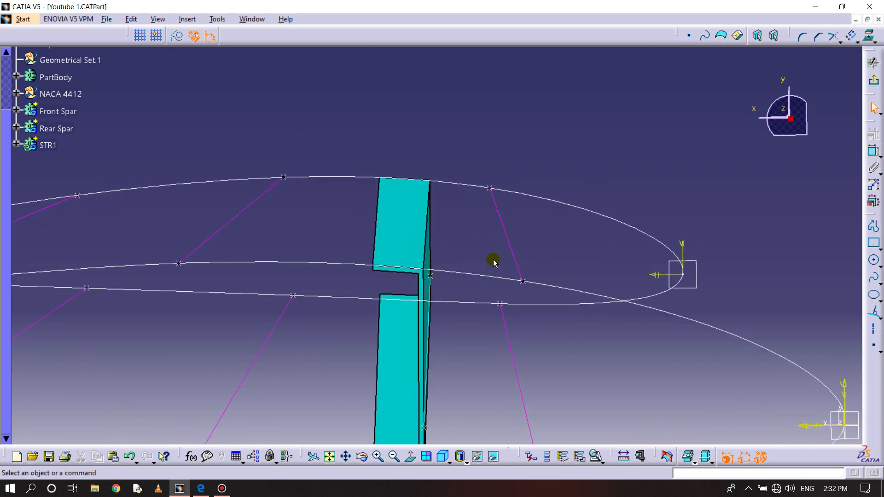
{"action": "left_click", "coordinate": [869, 36]}
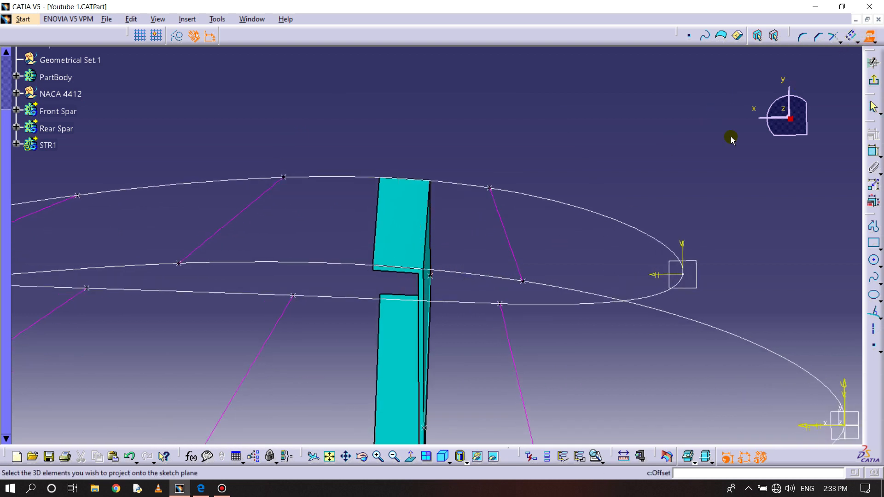
{"action": "left_click", "coordinate": [555, 289]}
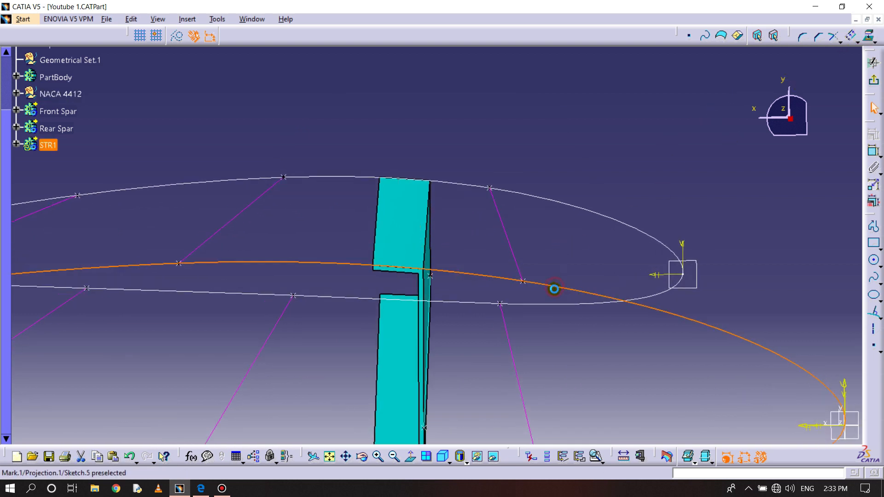
- Offset the projected airfoil curve 8 mm inward, using the Project and offset mode
{"action": "left_click", "coordinate": [848, 35]}
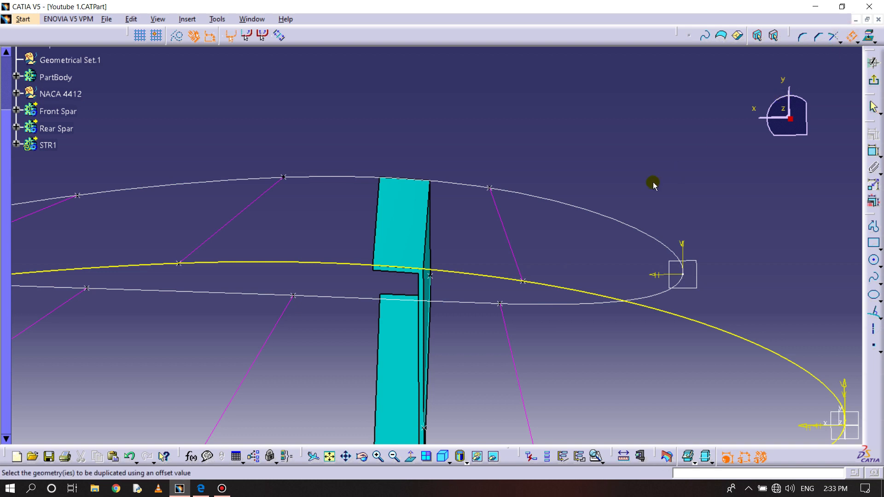
{"action": "left_click", "coordinate": [563, 288]}
{"action": "left_click", "coordinate": [555, 328]}
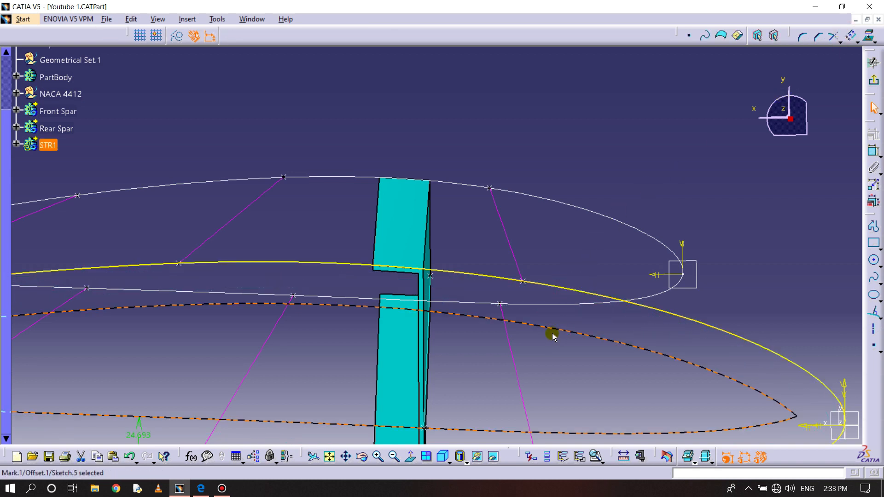
{"action": "double_click", "coordinate": [557, 330]}
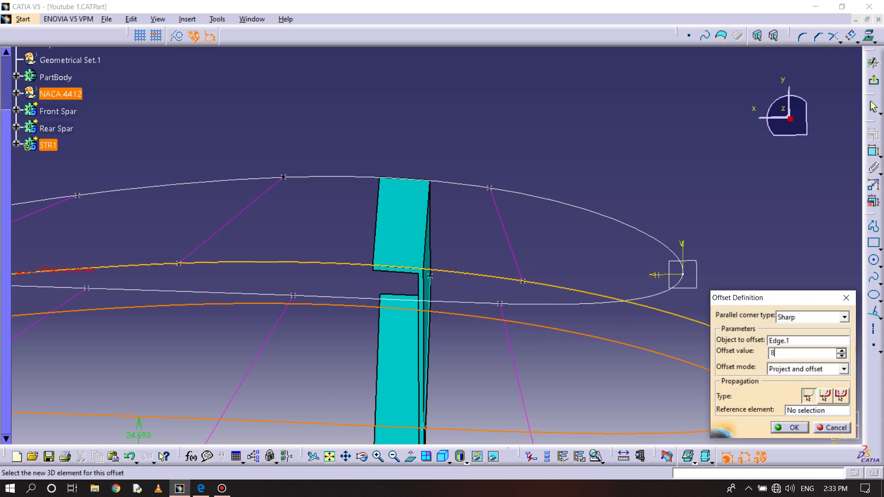
{"action": "key", "text": "Return"}
{"action": "middle_click_drag", "start_coordinate": [558, 332], "coordinate": [521, 216]}
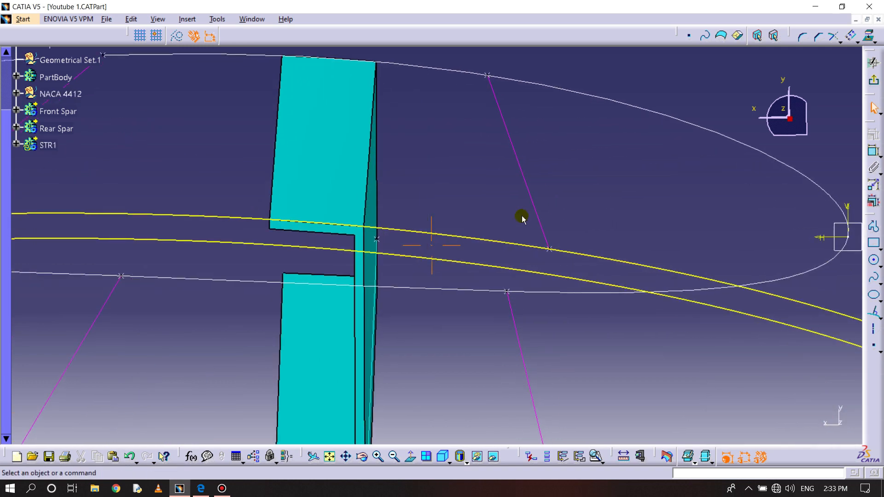
- Create a second inward offset of the projected airfoil curve at 1.2 mm
{"action": "left_click", "coordinate": [872, 65]}
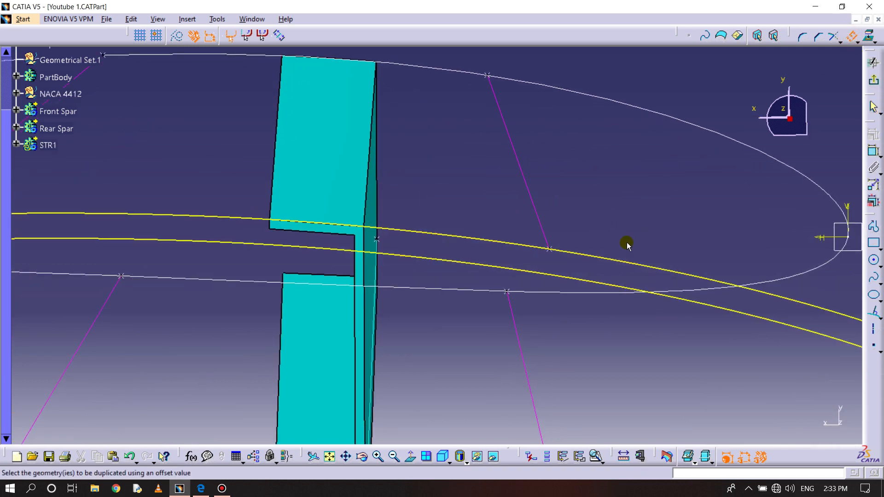
{"action": "left_click", "coordinate": [597, 257]}
{"action": "left_click", "coordinate": [585, 320]}
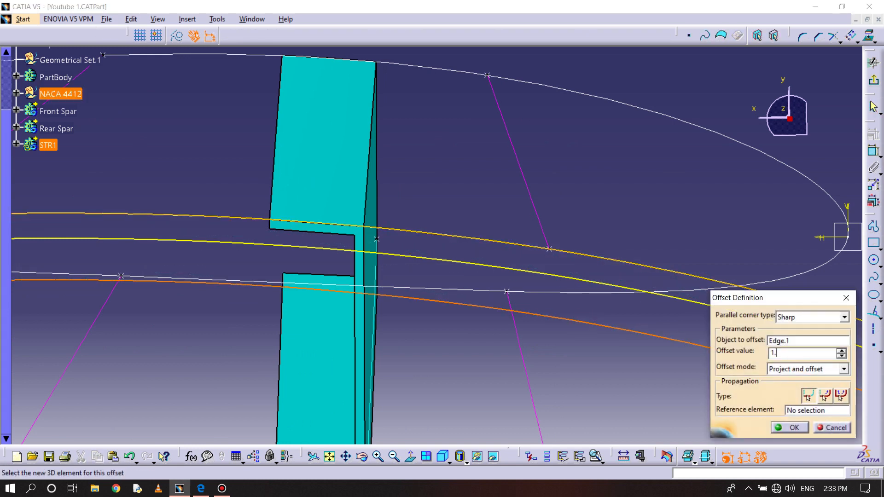
{"action": "key", "text": "Return"}
{"action": "middle_click_drag", "start_coordinate": [593, 324], "coordinate": [592, 355]}
- Switch to the browser and examine the dimensions of Section cut A-A in Stringer.pdf
{"action": "left_click", "coordinate": [203, 488]}
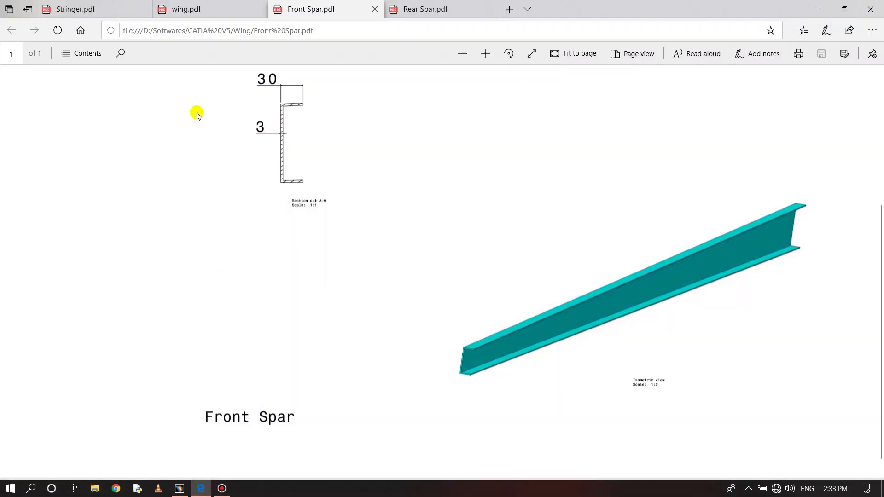
{"action": "left_click", "coordinate": [101, 7]}
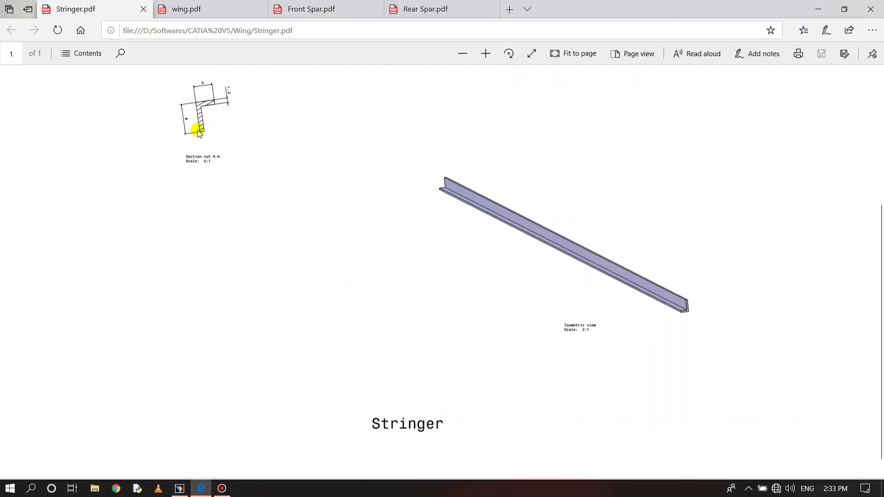
{"action": "scroll", "coordinate": [198, 132], "scroll_direction": "up", "scroll_amount": 4}
{"action": "scroll", "coordinate": [229, 180], "scroll_direction": "down", "scroll_amount": 4}
{"action": "scroll", "coordinate": [229, 188], "scroll_direction": "up", "scroll_amount": 4, "text": "ctrl"}
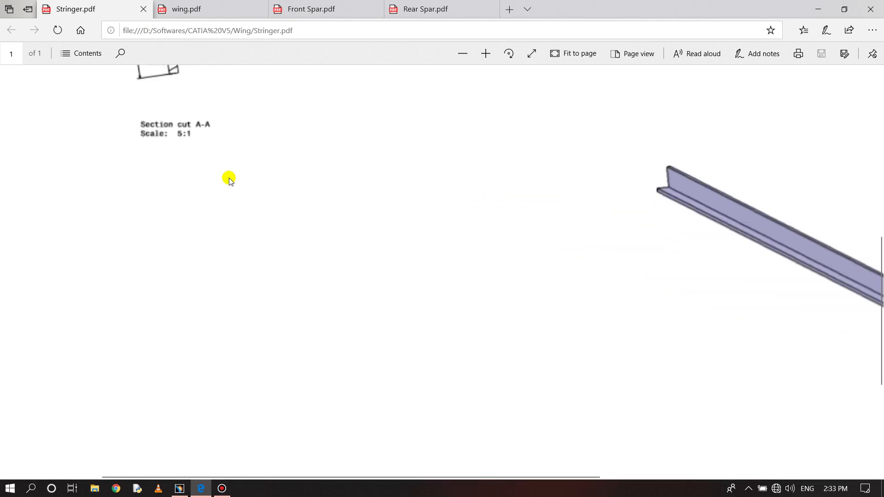
{"action": "left_click", "coordinate": [240, 179]}
{"action": "scroll", "coordinate": [252, 227], "scroll_direction": "up", "scroll_amount": 5}
{"action": "scroll", "coordinate": [252, 227], "scroll_direction": "down", "scroll_amount": 5}
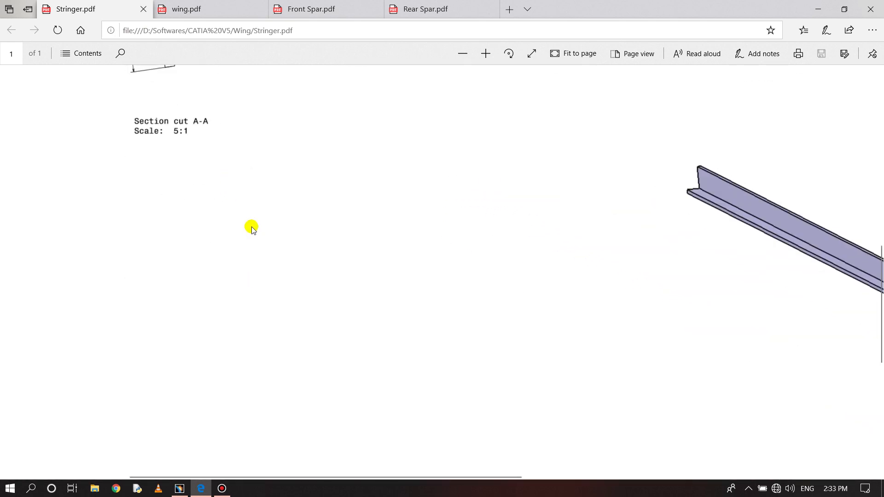
{"action": "scroll", "coordinate": [253, 227], "scroll_direction": "up", "scroll_amount": 5}
{"action": "left_click_drag", "start_coordinate": [880, 230], "coordinate": [878, 268]}
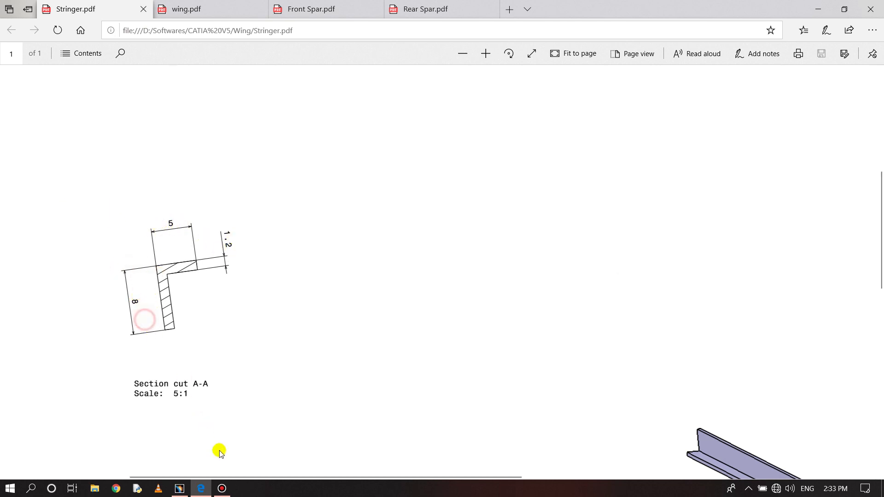
- Switch back to CATIA and draw a line normal to the outer airfoil curve behind the rear spar, extending past the 8 mm offset curve
{"action": "left_click", "coordinate": [186, 491]}
{"action": "middle_click_drag", "start_coordinate": [457, 320], "coordinate": [405, 259]}
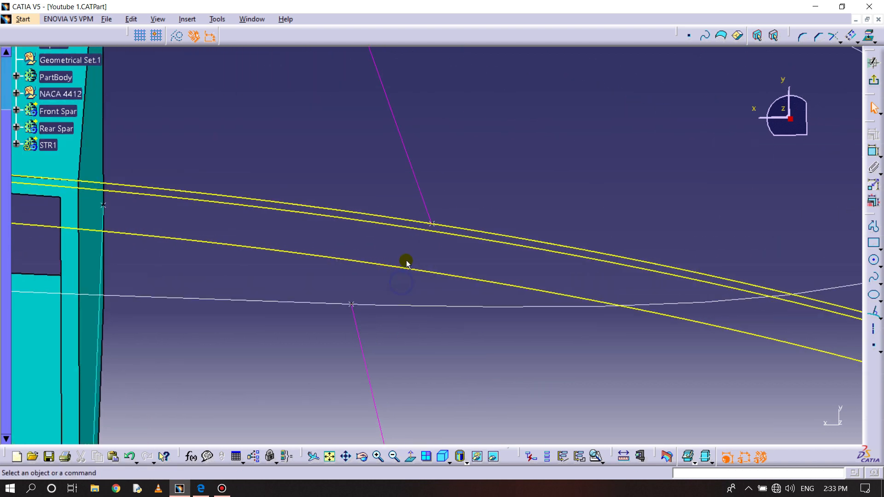
{"action": "left_click", "coordinate": [879, 318]}
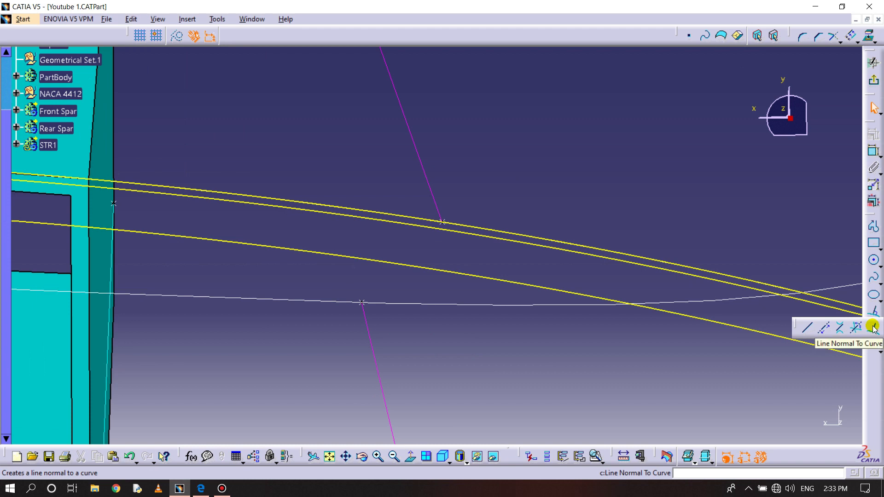
{"action": "left_click", "coordinate": [873, 328]}
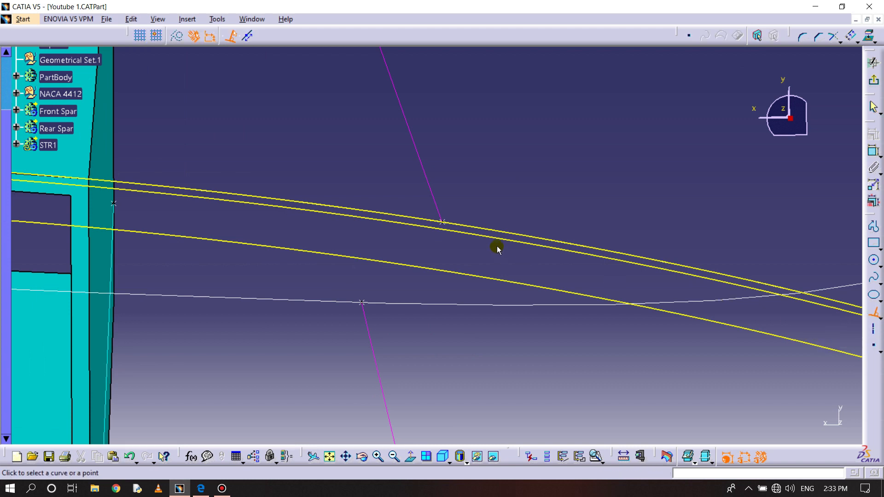
{"action": "left_click", "coordinate": [395, 214]}
{"action": "left_click", "coordinate": [387, 279]}
{"action": "middle_click_drag", "start_coordinate": [404, 282], "coordinate": [412, 243]}
{"action": "left_click", "coordinate": [413, 243]}
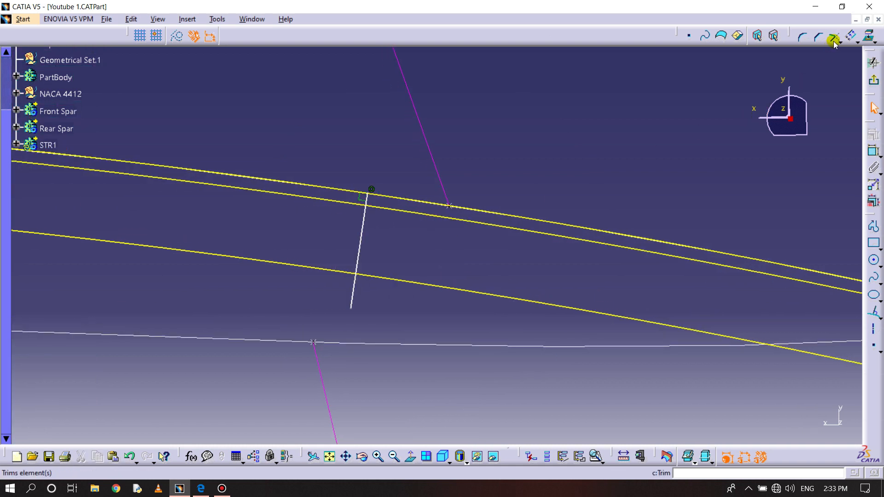
- Offset the normal line toward the upper guide line and set the offset distance to 1.2 mm
{"action": "left_click", "coordinate": [851, 36]}
{"action": "left_click", "coordinate": [363, 232]}
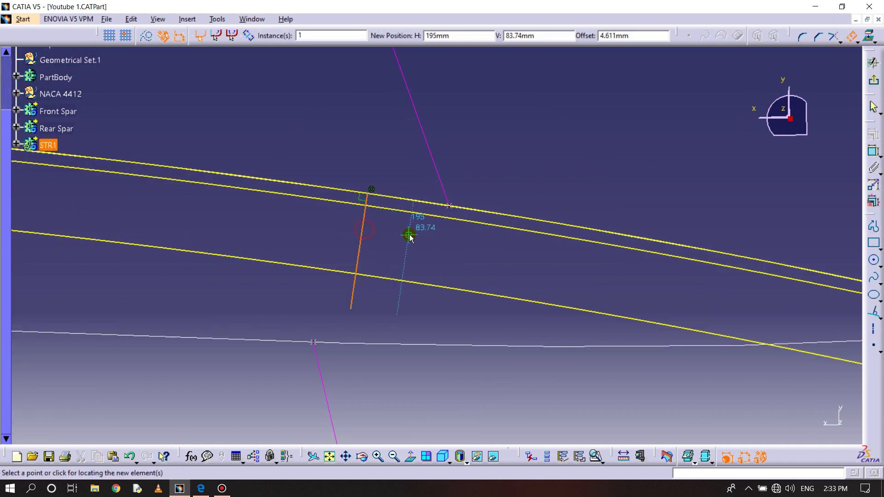
{"action": "double_click", "coordinate": [392, 185]}
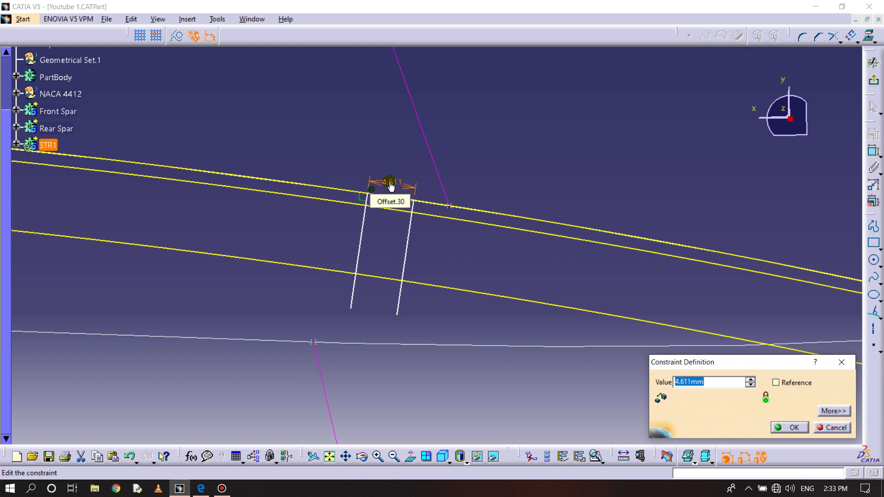
{"action": "type", "text": "1.2"}
{"action": "key", "text": "Return"}
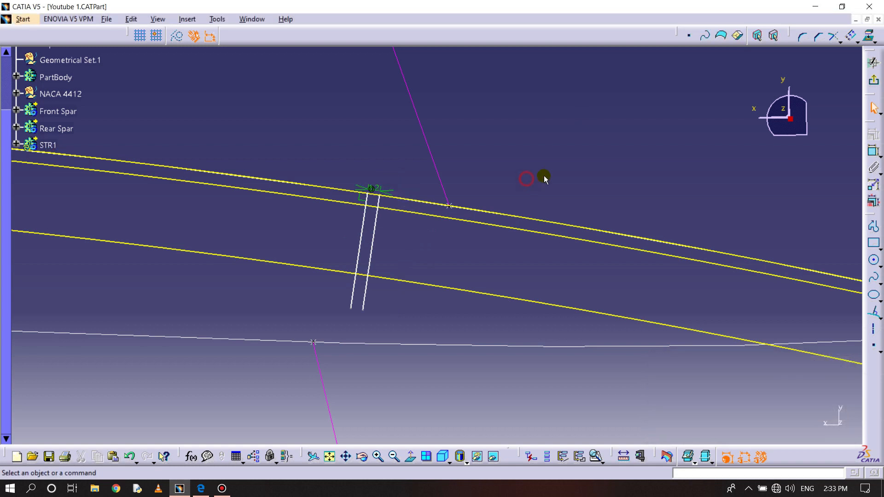
- Offset the original normal line again in the same direction and set the distance to 5 mm
{"action": "left_click", "coordinate": [850, 36]}
{"action": "left_click", "coordinate": [361, 239]}
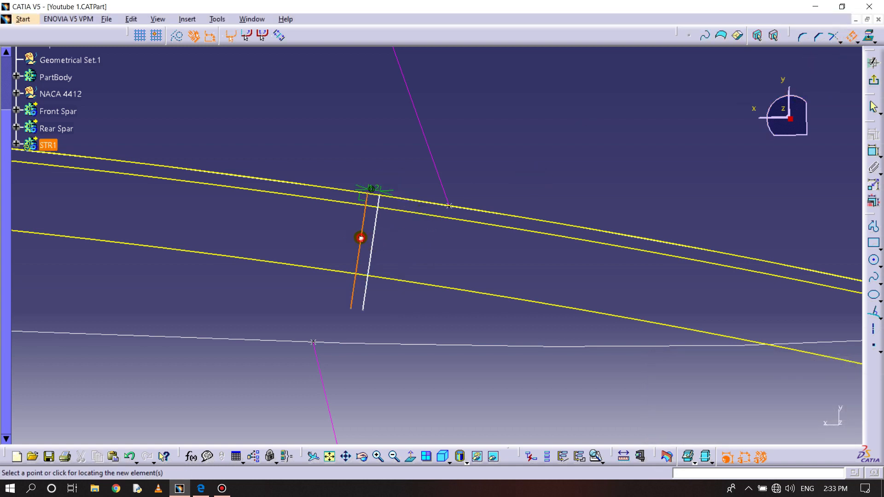
{"action": "left_click", "coordinate": [508, 259]}
{"action": "double_click", "coordinate": [448, 172]}
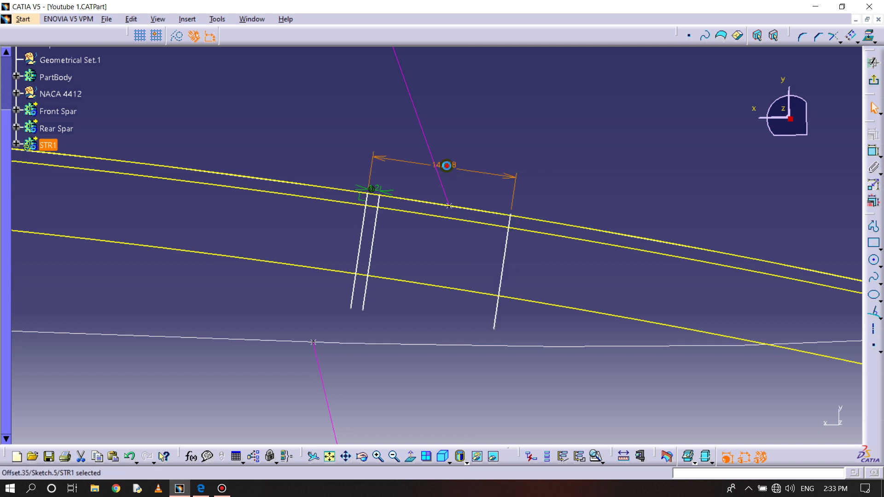
{"action": "key", "text": "Return"}
{"action": "mouse_move", "coordinate": [468, 300]}
{"action": "middle_mouse_down"}
{"action": "mouse_move", "coordinate": [474, 243]}
{"action": "mouse_move", "coordinate": [544, 250]}
{"action": "mouse_move", "coordinate": [545, 241]}
{"action": "mouse_move", "coordinate": [493, 228]}
{"action": "middle_mouse_up"}
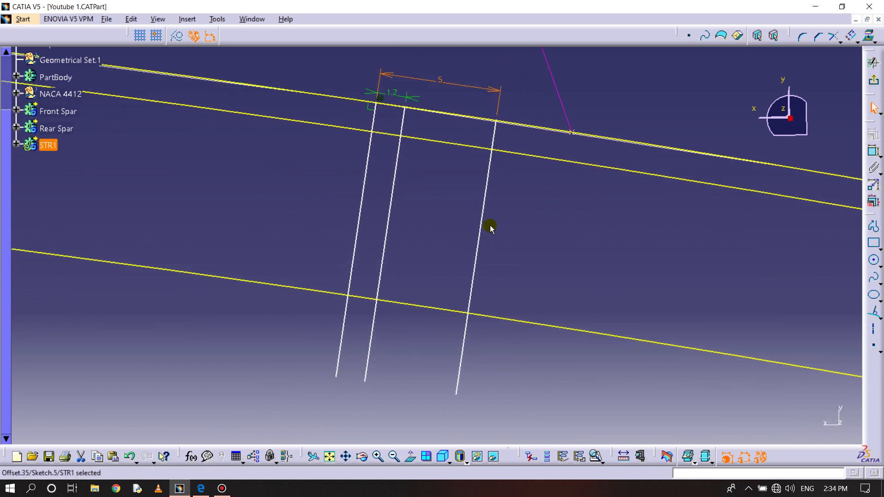
- Quick Trim the two web lines back to the 8 mm offset curve and the flange end line back to the 1.2 mm offset curve
{"action": "left_click", "coordinate": [840, 42]}
{"action": "left_click", "coordinate": [851, 90]}
{"action": "left_click", "coordinate": [485, 197]}
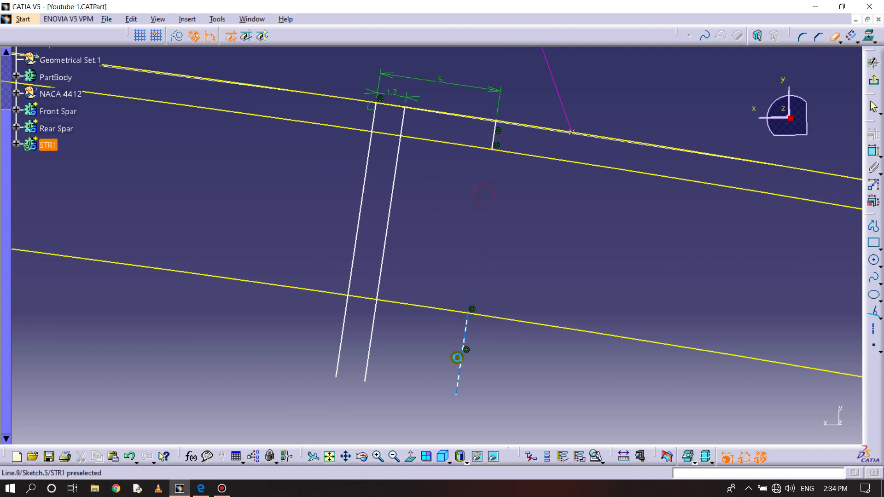
{"action": "left_click", "coordinate": [374, 323]}
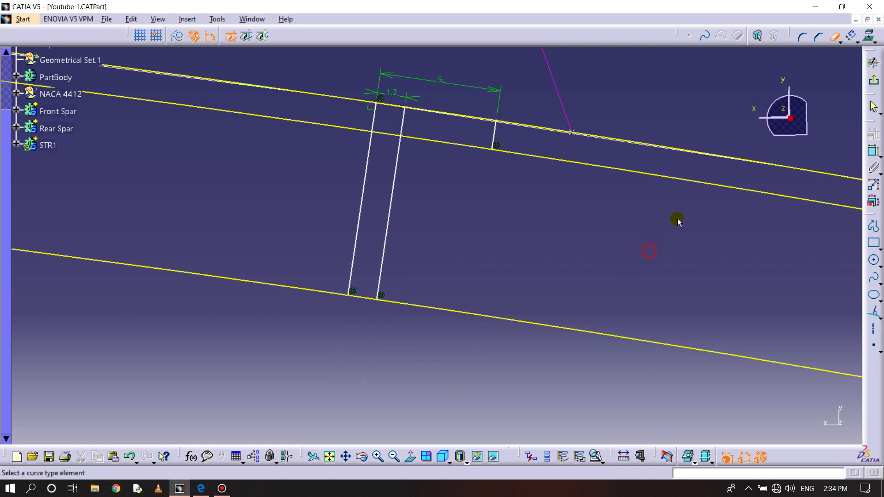
{"action": "left_click", "coordinate": [839, 39]}
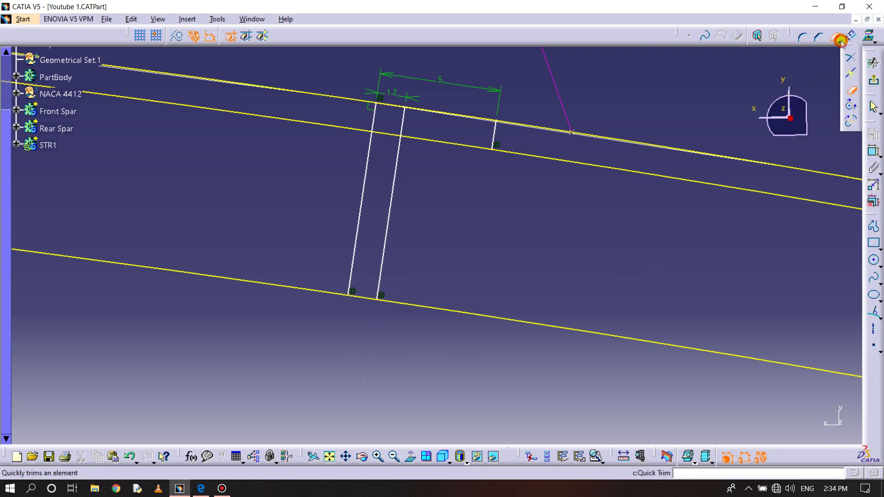
{"action": "left_click", "coordinate": [822, 59]}
- Trim the airfoil curve, both offset curves and the normal lines against each other to form the closed L-shaped stringer profile
{"action": "left_click", "coordinate": [838, 42]}
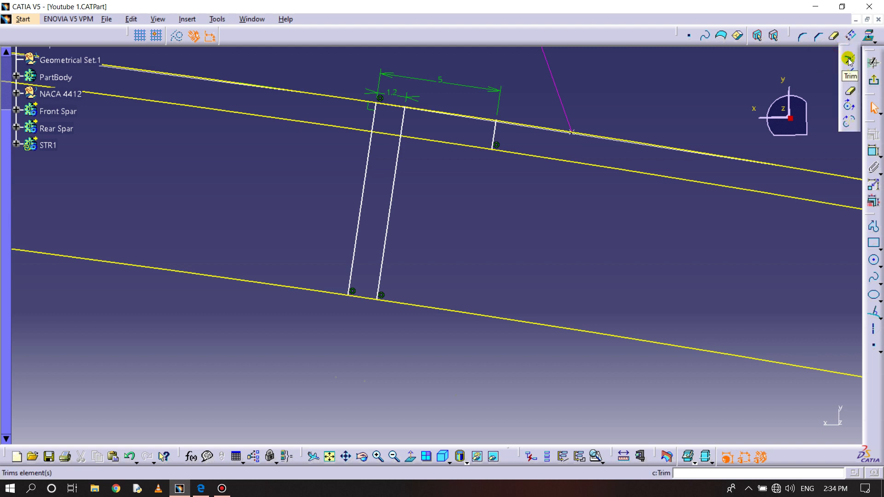
{"action": "left_click", "coordinate": [848, 59]}
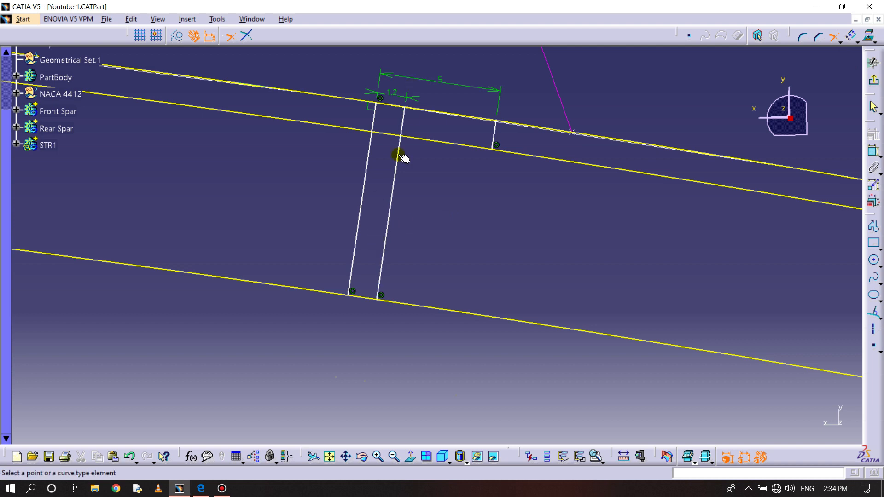
{"action": "left_click", "coordinate": [359, 229]}
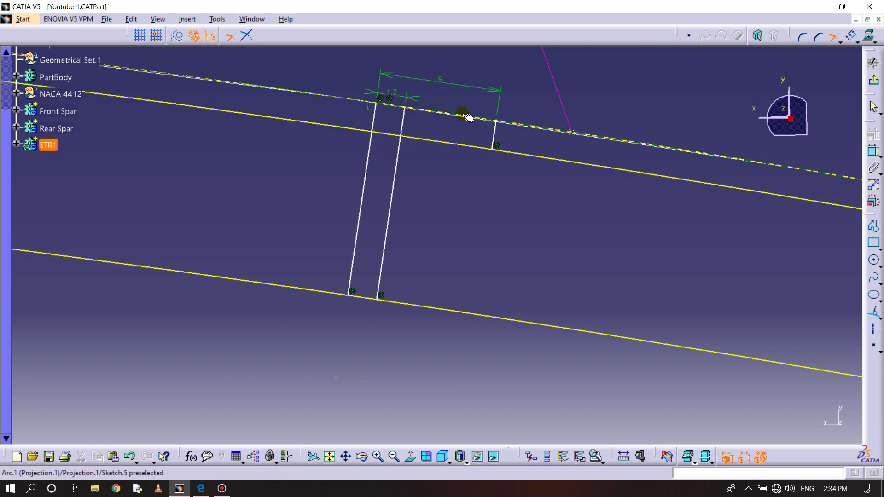
{"action": "left_click", "coordinate": [497, 134]}
{"action": "left_click", "coordinate": [493, 138]}
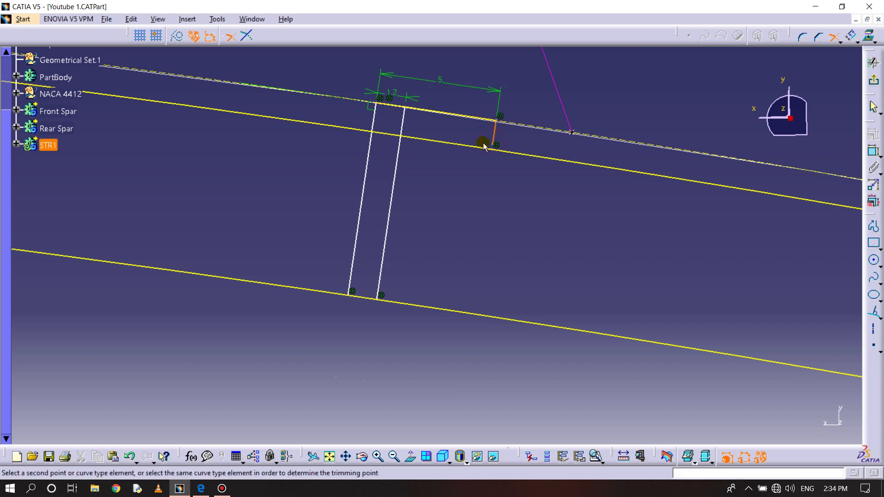
{"action": "left_click", "coordinate": [473, 146]}
{"action": "left_click", "coordinate": [423, 140]}
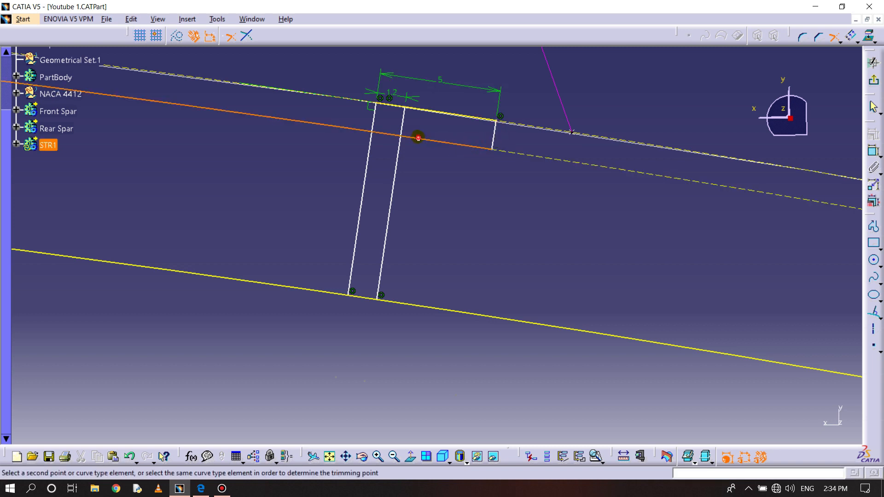
{"action": "left_click", "coordinate": [398, 154]}
{"action": "left_click", "coordinate": [384, 270]}
{"action": "left_click", "coordinate": [360, 299]}
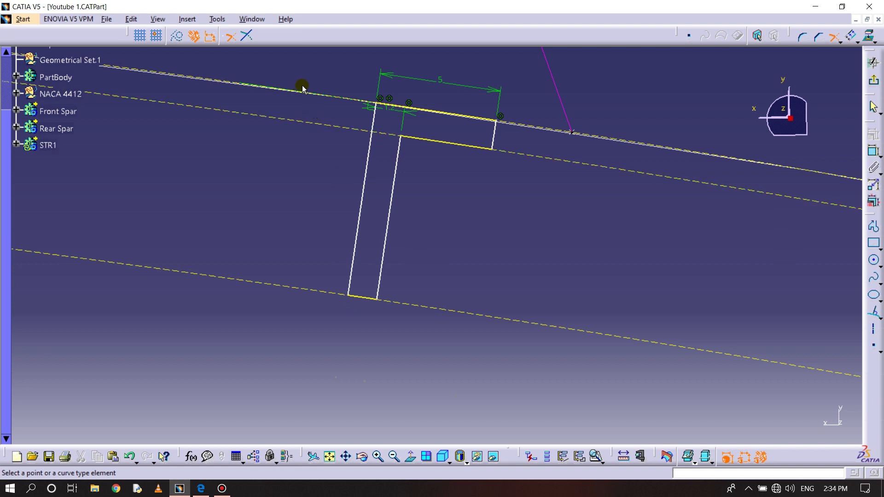
- Run Sketch Analysis to check that the L-shaped profile is closed, and exit the sketch
{"action": "left_click", "coordinate": [260, 19]}
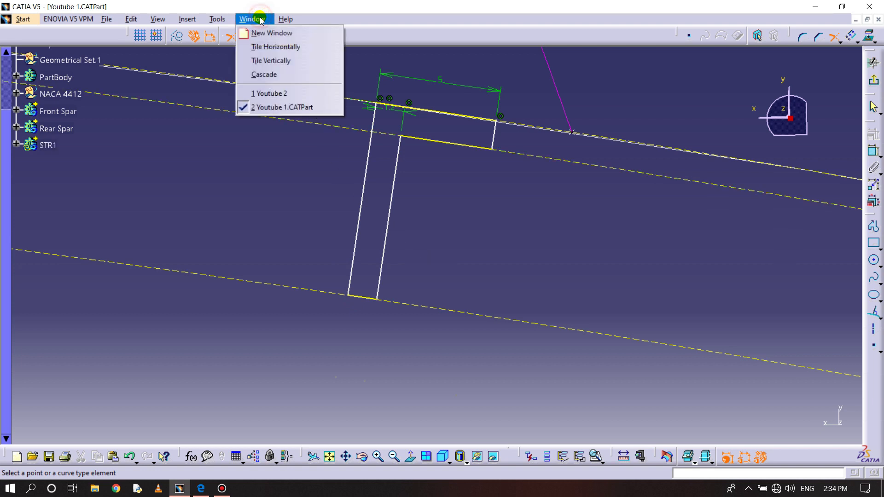
{"action": "mouse_move", "coordinate": [218, 19]}
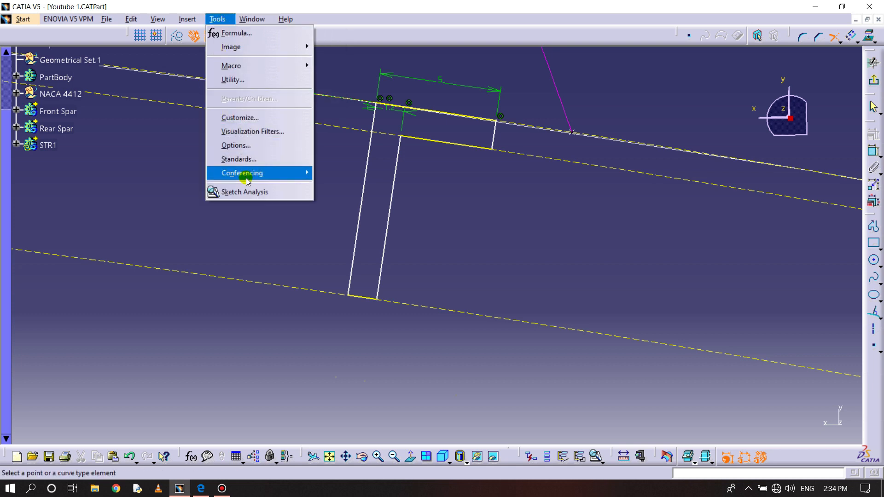
{"action": "left_click", "coordinate": [252, 192]}
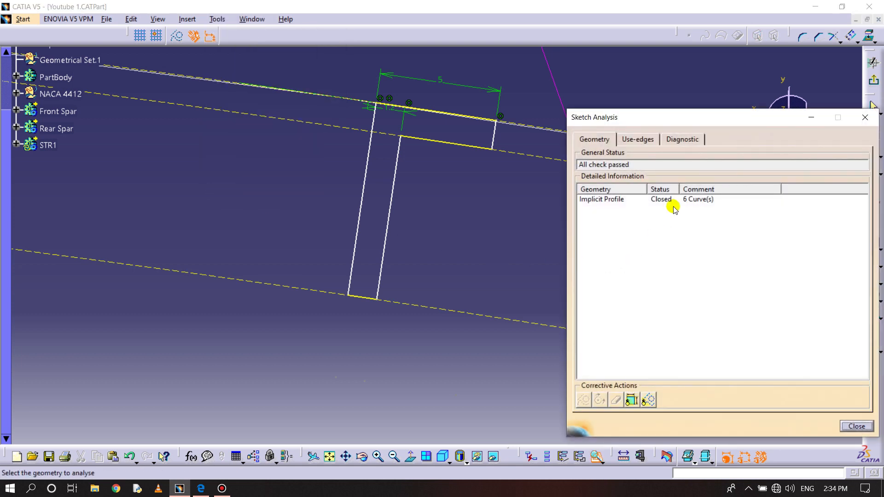
{"action": "left_click", "coordinate": [690, 201]}
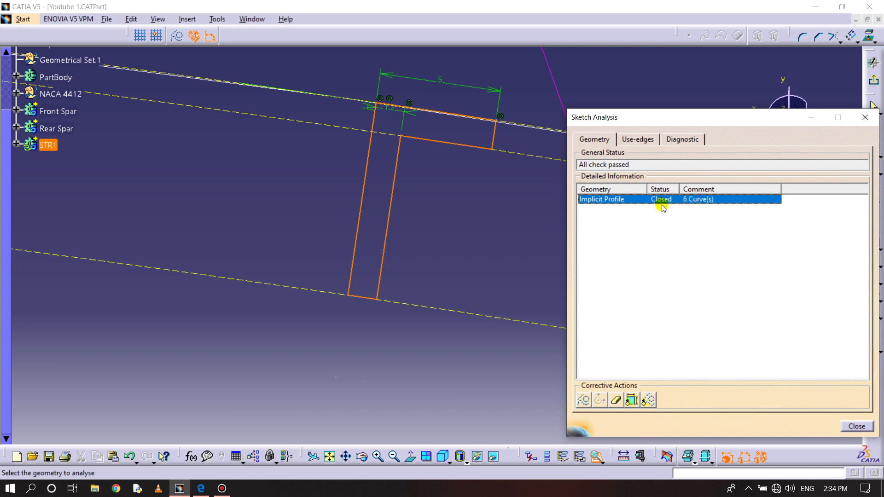
{"action": "left_click", "coordinate": [857, 427]}
{"action": "left_click", "coordinate": [874, 92]}
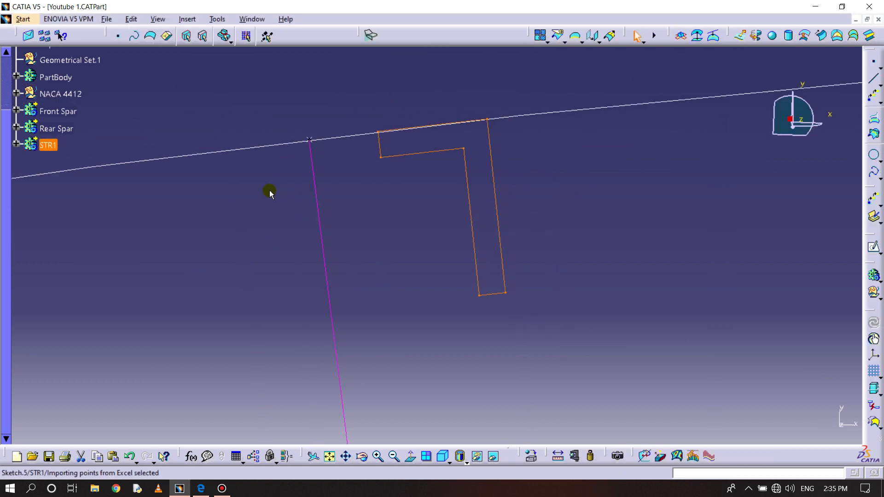
- Reopen the STR1 sketch, make the profile's outer web corner coincident with the stringer reference point on the airfoil, and exit the sketch
{"action": "left_click", "coordinate": [16, 144]}
{"action": "double_click", "coordinate": [54, 159]}
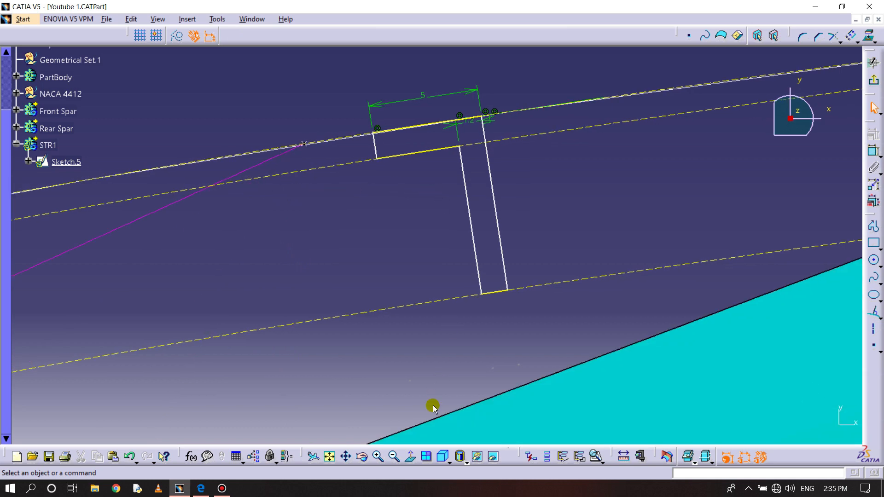
{"action": "left_click", "coordinate": [410, 457]}
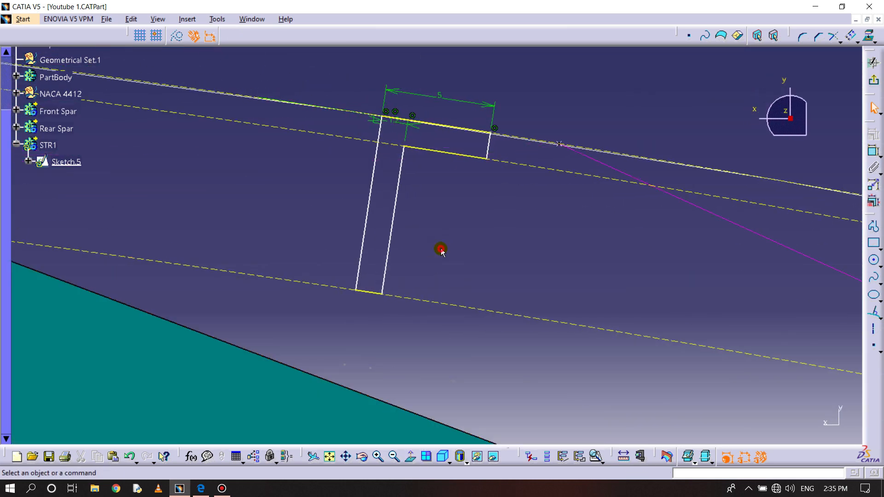
{"action": "mouse_move", "coordinate": [426, 231]}
{"action": "middle_mouse_down"}
{"action": "mouse_move", "coordinate": [436, 215]}
{"action": "mouse_move", "coordinate": [444, 262]}
{"action": "middle_mouse_up"}
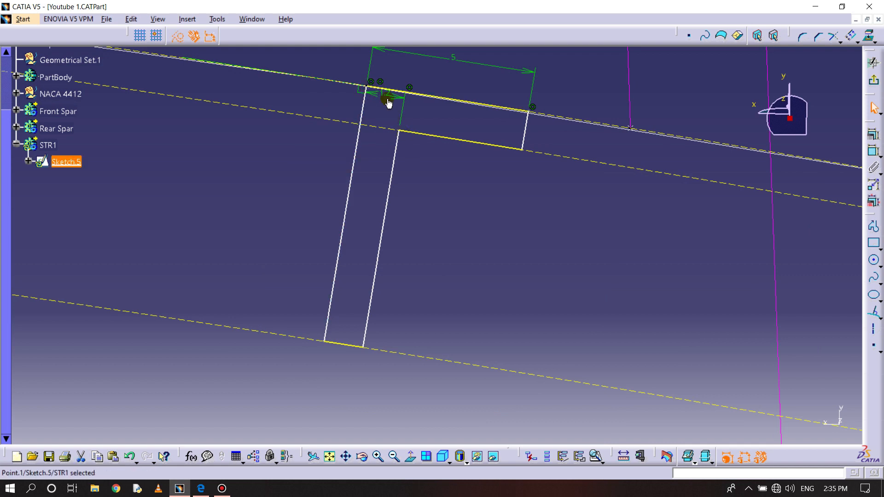
{"action": "left_click", "coordinate": [874, 150]}
{"action": "right_click", "coordinate": [584, 133]}
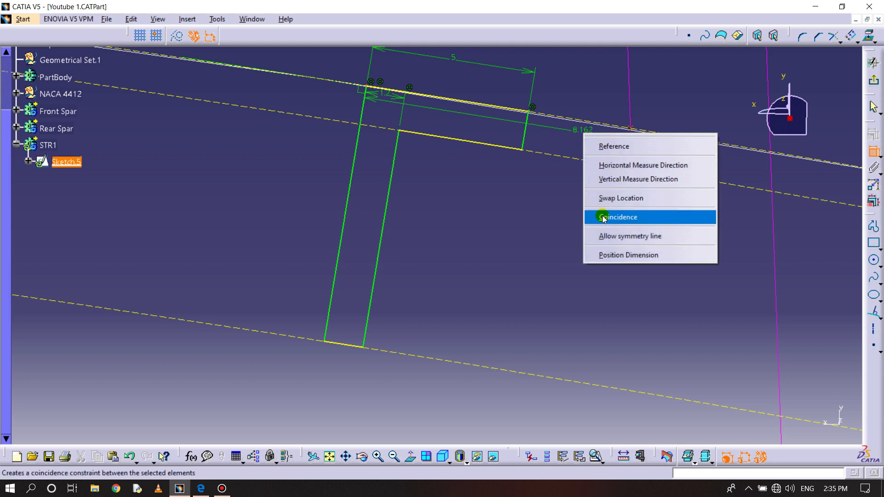
{"action": "left_click", "coordinate": [603, 218]}
{"action": "middle_click_drag", "start_coordinate": [602, 217], "coordinate": [562, 272]}
{"action": "left_click", "coordinate": [874, 80]}
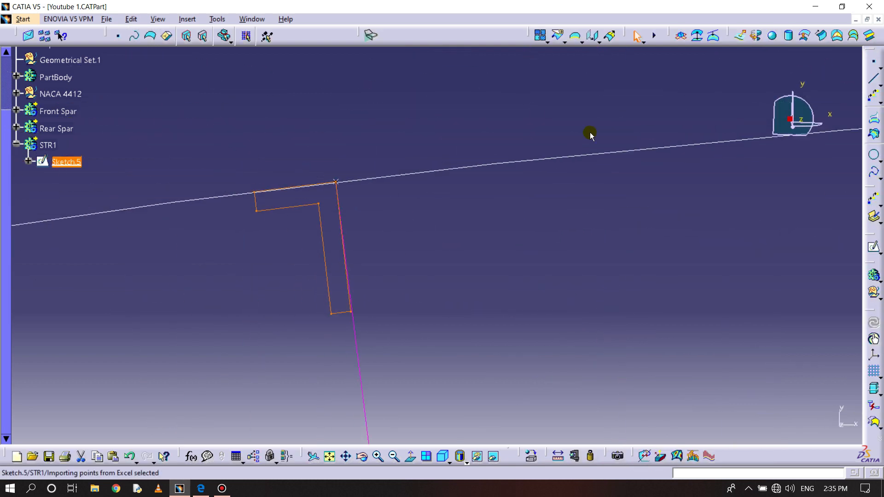
- In the Part Design workbench, start a Rib with the STR1 sketch as profile and the adjoining spanwise line (Line.3) as center curve
{"action": "left_click", "coordinate": [416, 465]}
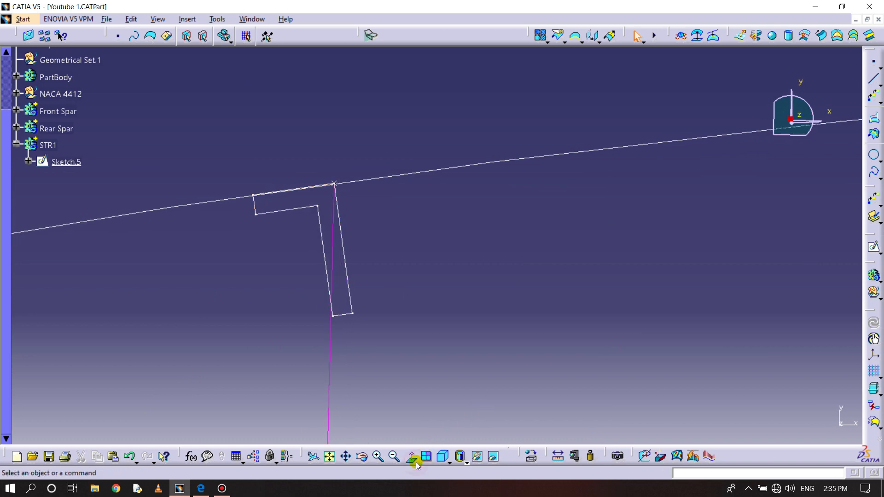
{"action": "mouse_move", "coordinate": [533, 247]}
{"action": "middle_mouse_down"}
{"action": "mouse_move", "coordinate": [543, 392]}
{"action": "mouse_move", "coordinate": [530, 368]}
{"action": "mouse_move", "coordinate": [426, 302]}
{"action": "mouse_move", "coordinate": [296, 258]}
{"action": "mouse_move", "coordinate": [221, 201]}
{"action": "mouse_move", "coordinate": [278, 270]}
{"action": "mouse_move", "coordinate": [436, 311]}
{"action": "mouse_move", "coordinate": [446, 258]}
{"action": "mouse_move", "coordinate": [468, 278]}
{"action": "mouse_move", "coordinate": [473, 253]}
{"action": "middle_mouse_up"}
{"action": "left_click", "coordinate": [449, 241]}
{"action": "left_click", "coordinate": [23, 19]}
{"action": "mouse_move", "coordinate": [56, 47]}
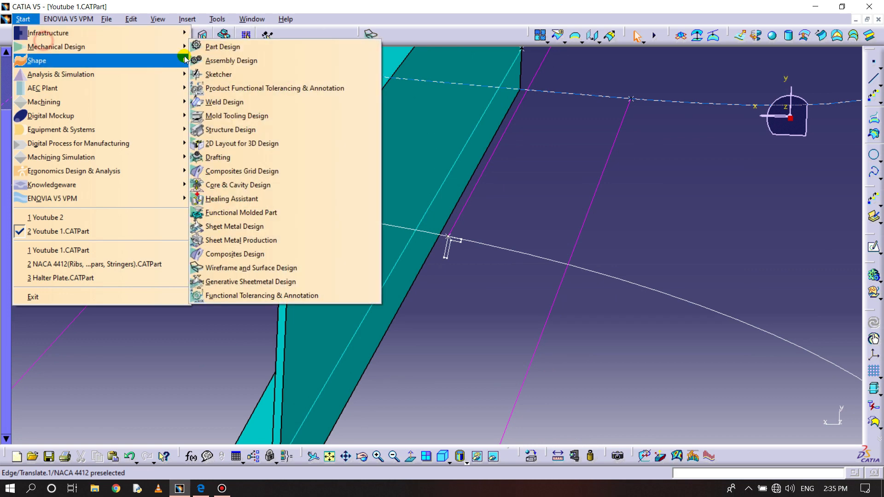
{"action": "left_click", "coordinate": [209, 43]}
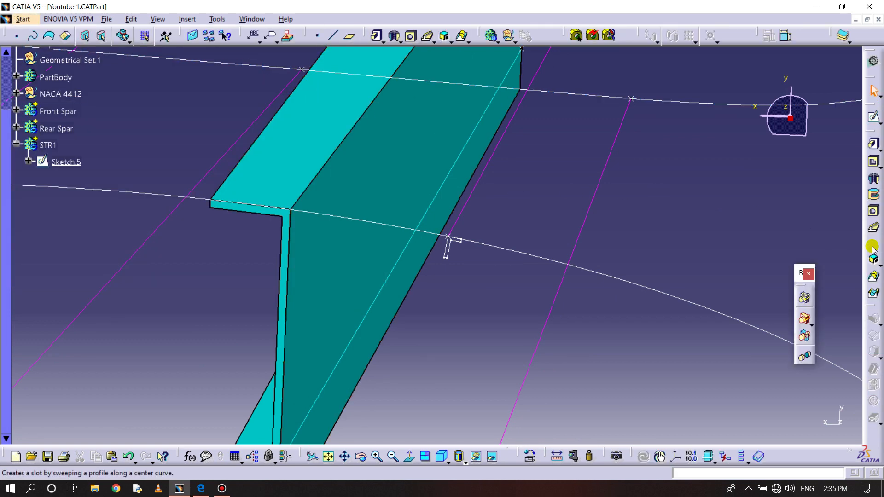
{"action": "left_click", "coordinate": [876, 231]}
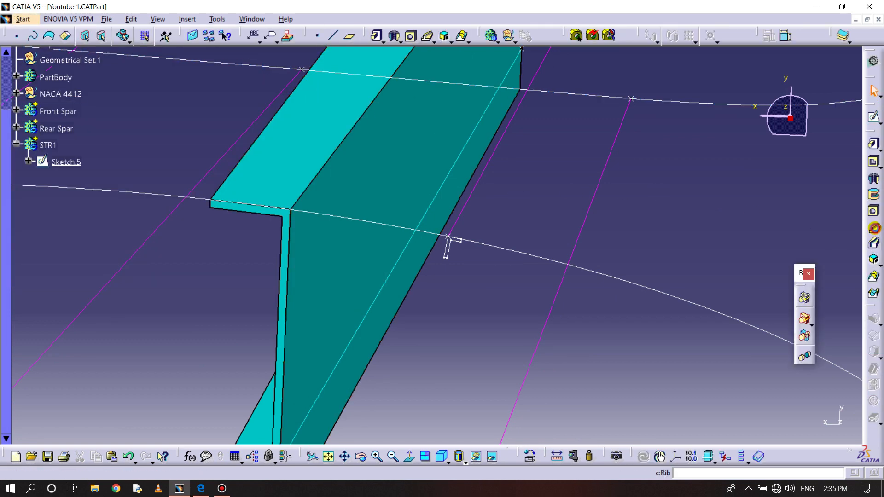
{"action": "left_click", "coordinate": [454, 250]}
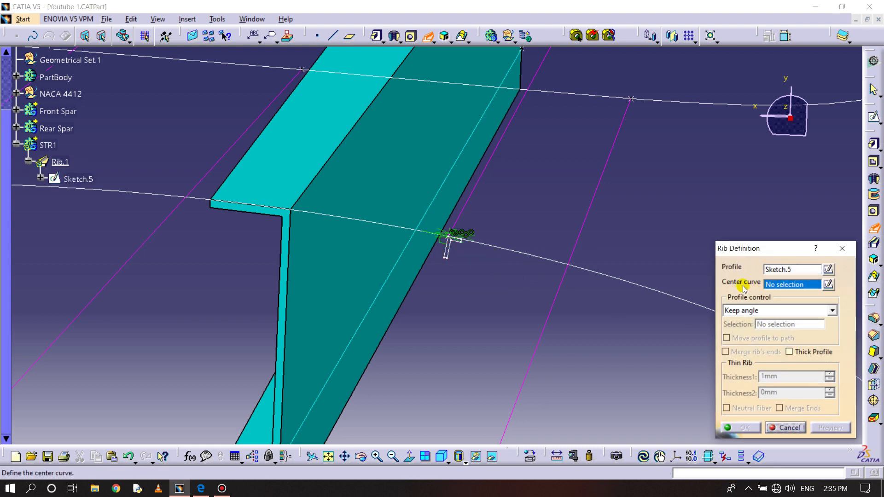
{"action": "left_click", "coordinate": [475, 195]}
- Bring the hidden multi-sections wing surface back into the visible space while the rib definition stays open
{"action": "middle_click_drag", "start_coordinate": [475, 267], "coordinate": [499, 415]}
{"action": "left_click", "coordinate": [492, 457]}
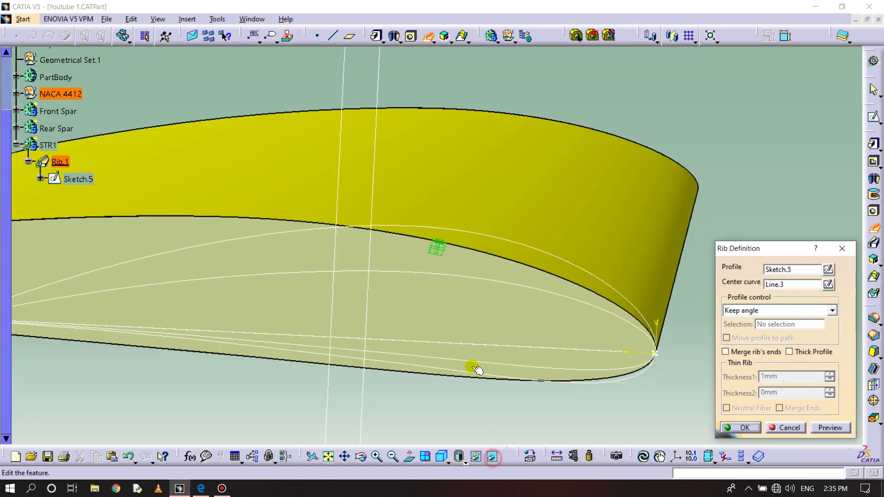
{"action": "right_click", "coordinate": [470, 175]}
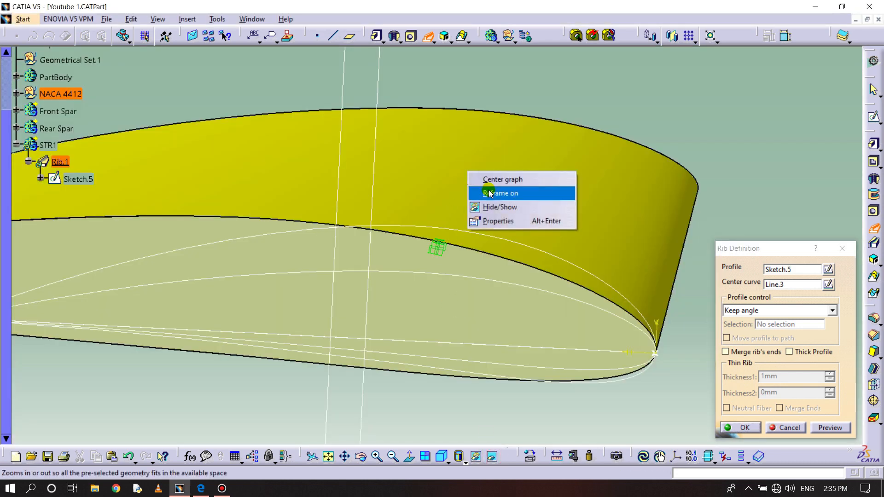
{"action": "left_click", "coordinate": [497, 207]}
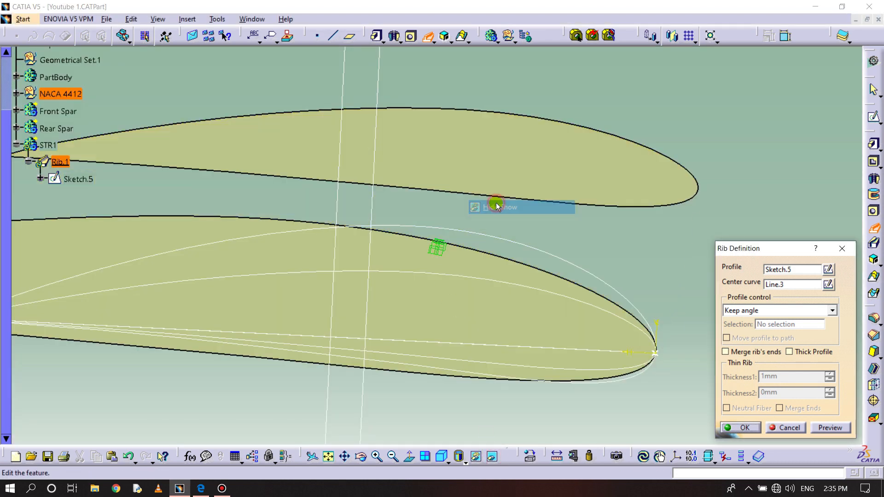
{"action": "left_click", "coordinate": [496, 455]}
{"action": "middle_click_drag", "start_coordinate": [445, 305], "coordinate": [448, 249]}
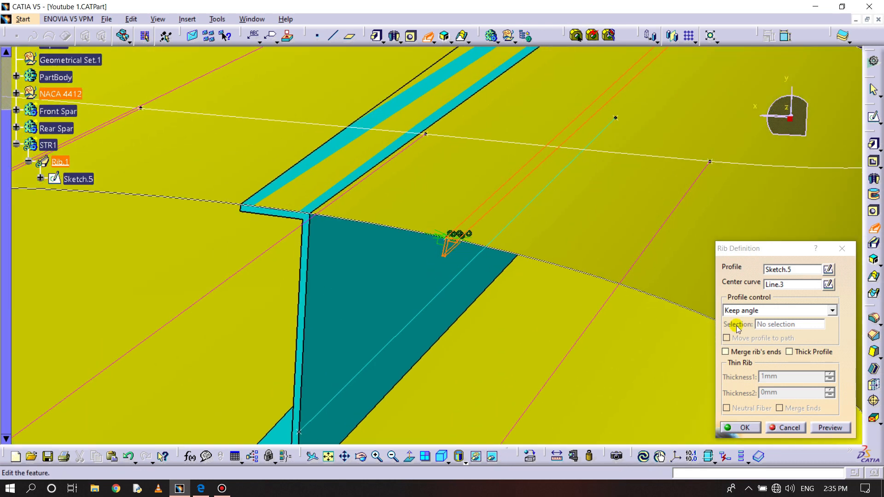
- Set the rib's profile control to Reference surface, pick the wing surface, and create the rib
{"action": "left_click", "coordinate": [759, 311]}
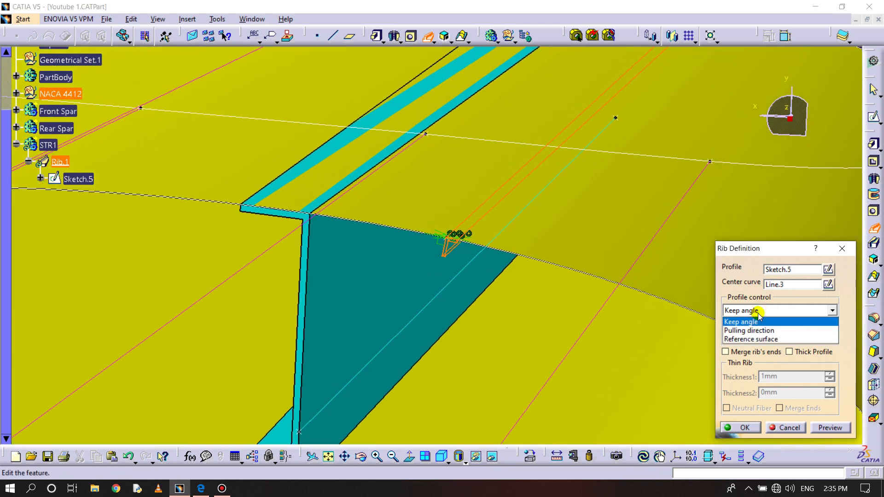
{"action": "left_click", "coordinate": [766, 339]}
{"action": "left_click", "coordinate": [617, 190]}
{"action": "left_click", "coordinate": [735, 423]}
- Hide the multi-sections wing surface again
{"action": "right_click", "coordinate": [532, 307]}
{"action": "middle_click_drag", "start_coordinate": [532, 332], "coordinate": [533, 382]}
{"action": "middle_click_drag", "start_coordinate": [391, 229], "coordinate": [398, 257]}
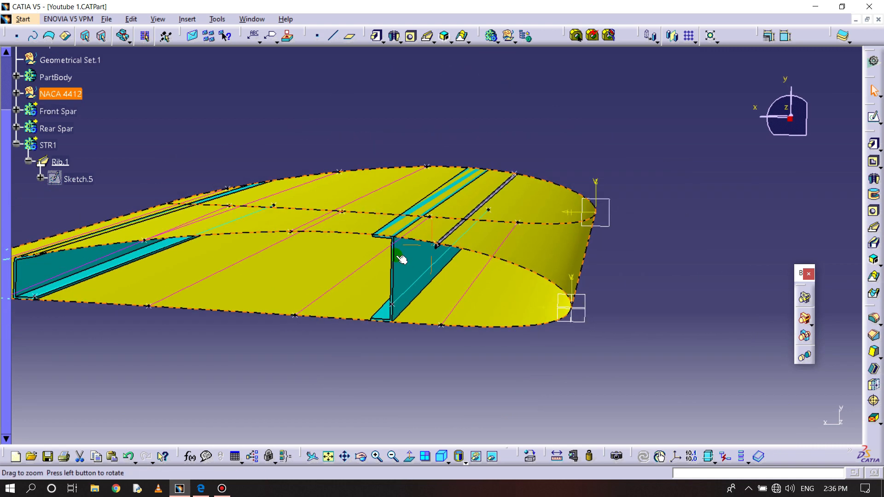
{"action": "left_click", "coordinate": [134, 300]}
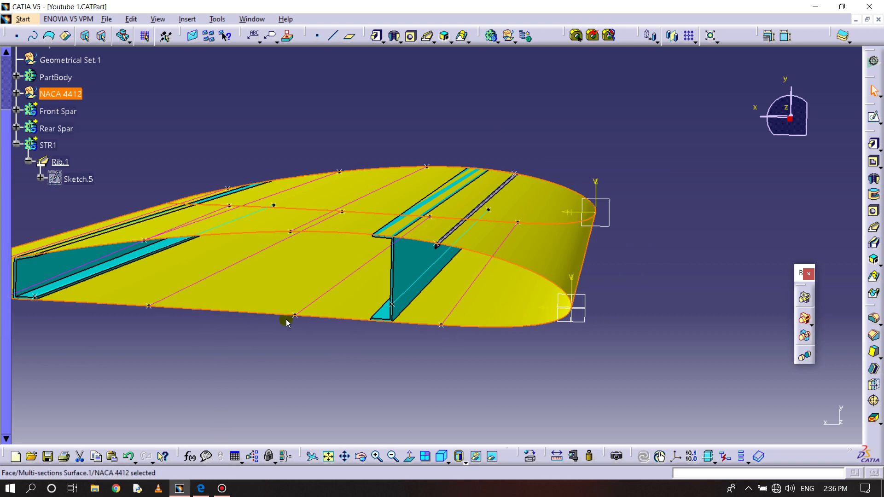
{"action": "right_click", "coordinate": [565, 204]}
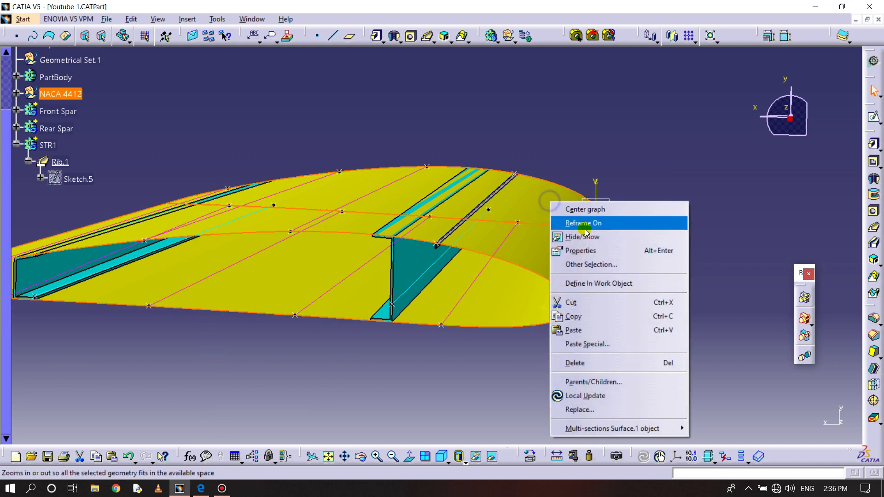
{"action": "left_click", "coordinate": [581, 235]}
- Insert a new body after STR1 and rename it STR2
{"action": "middle_click_drag", "start_coordinate": [447, 241], "coordinate": [468, 279]}
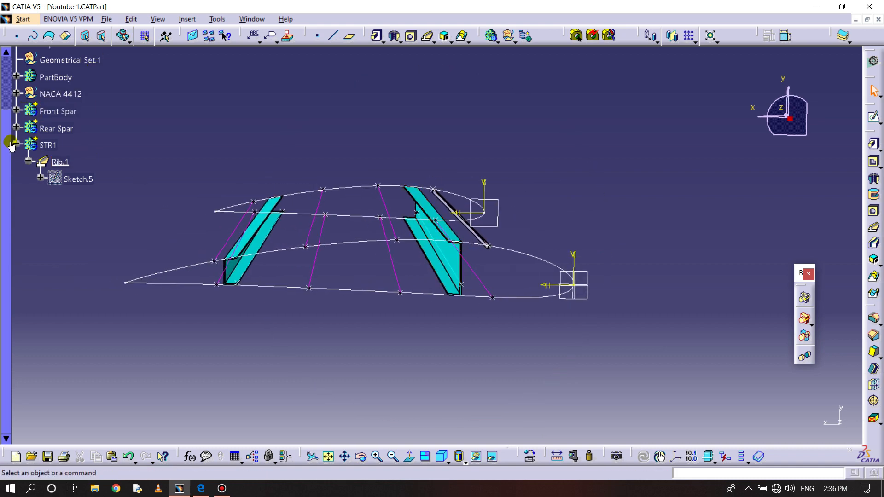
{"action": "left_click", "coordinate": [17, 144]}
{"action": "left_click", "coordinate": [139, 19]}
{"action": "mouse_move", "coordinate": [187, 19]}
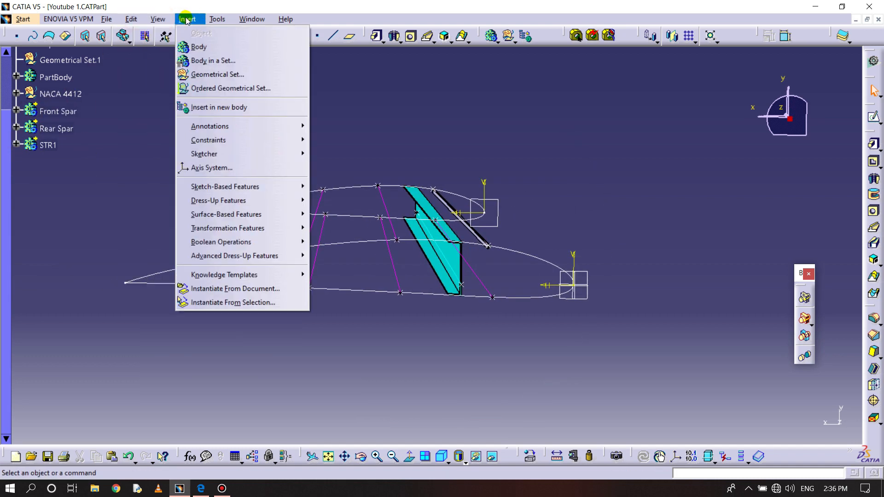
{"action": "left_click", "coordinate": [190, 44]}
{"action": "right_click", "coordinate": [54, 163]}
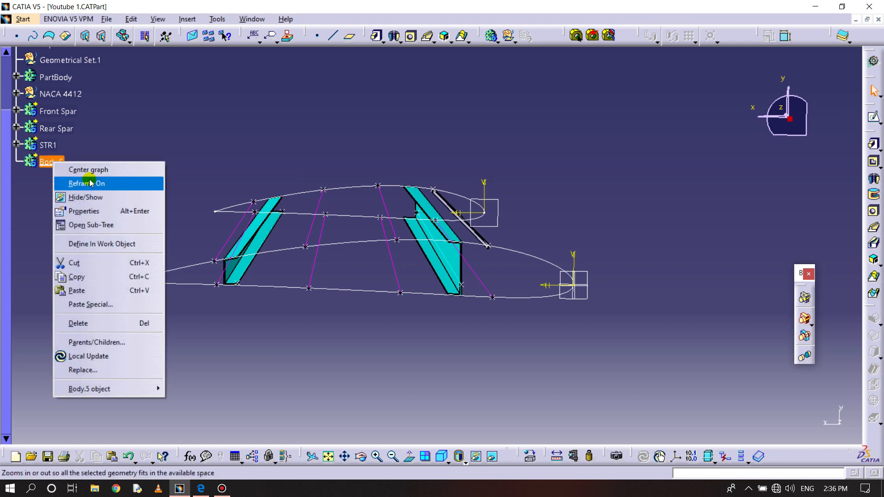
{"action": "left_click", "coordinate": [125, 209]}
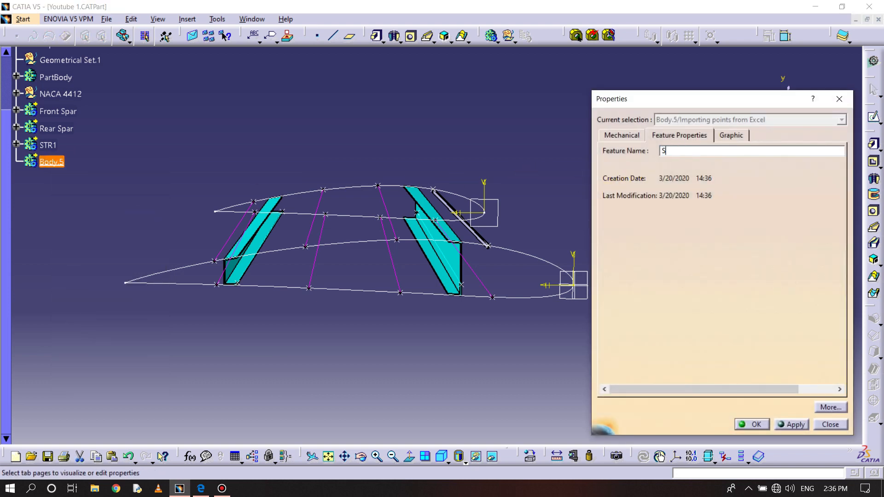
{"action": "type", "text": "STR2"}
{"action": "left_click", "coordinate": [755, 424]}
- Start a sketch for STR2 on the xy plane and project the larger airfoil curve onto it
{"action": "middle_click_drag", "start_coordinate": [509, 337], "coordinate": [558, 290]}
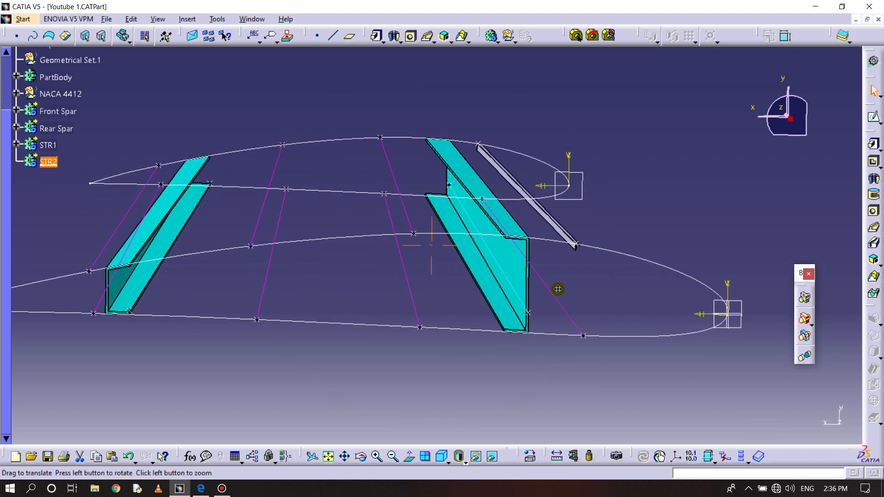
{"action": "left_click", "coordinate": [744, 304]}
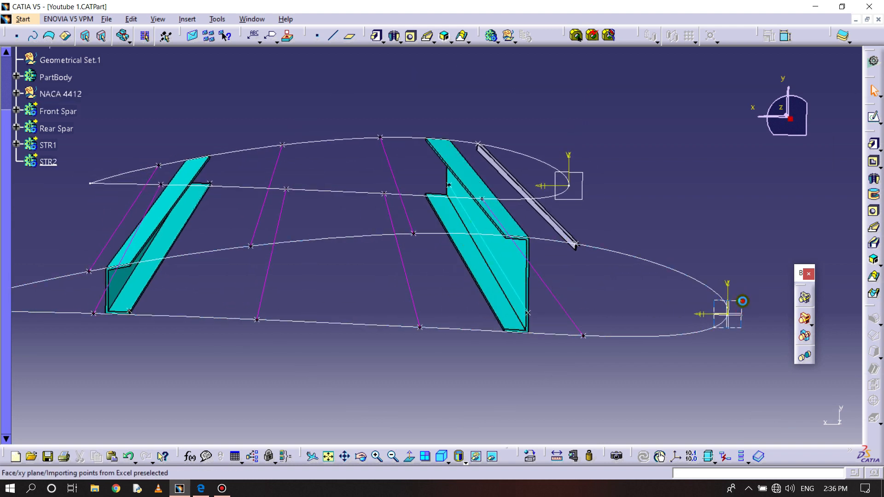
{"action": "left_click", "coordinate": [874, 116]}
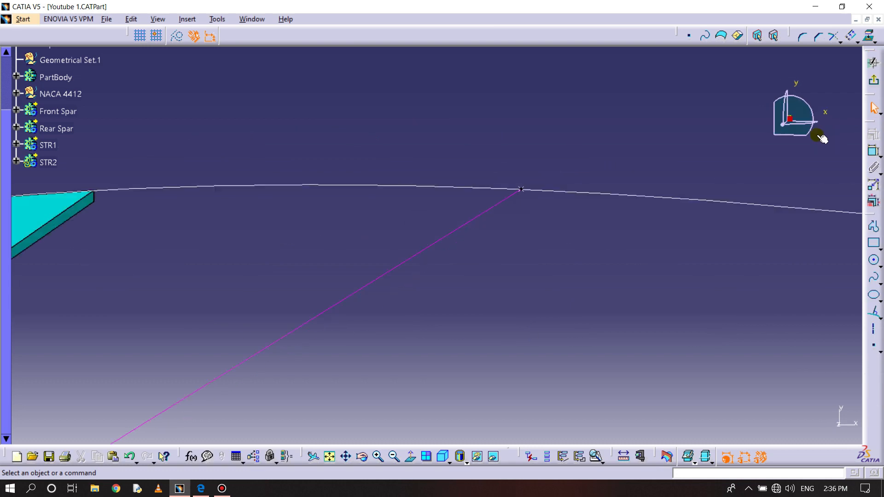
{"action": "left_click", "coordinate": [410, 456]}
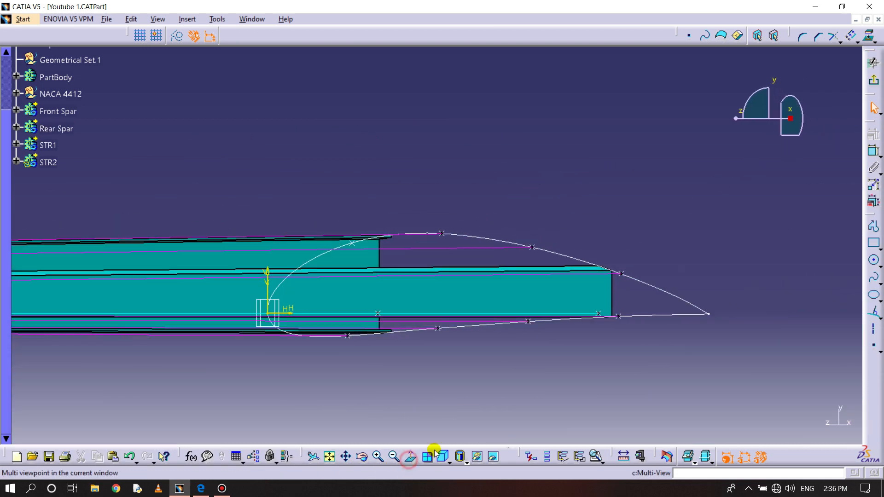
{"action": "mouse_move", "coordinate": [429, 364]}
{"action": "middle_mouse_down"}
{"action": "mouse_move", "coordinate": [444, 332]}
{"action": "mouse_move", "coordinate": [444, 272]}
{"action": "mouse_move", "coordinate": [402, 194]}
{"action": "middle_mouse_up"}
{"action": "mouse_move", "coordinate": [378, 262]}
{"action": "middle_mouse_down"}
{"action": "mouse_move", "coordinate": [404, 209]}
{"action": "mouse_move", "coordinate": [438, 228]}
{"action": "middle_mouse_up"}
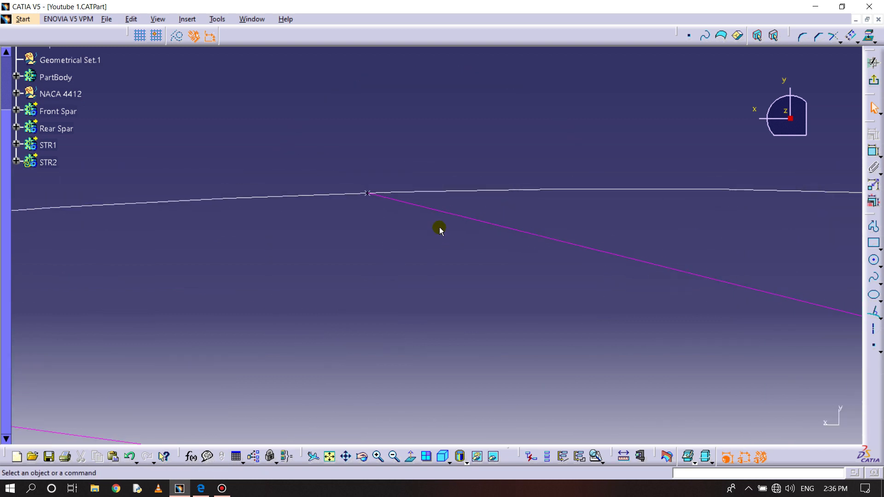
{"action": "left_click", "coordinate": [869, 36]}
{"action": "left_click", "coordinate": [517, 198]}
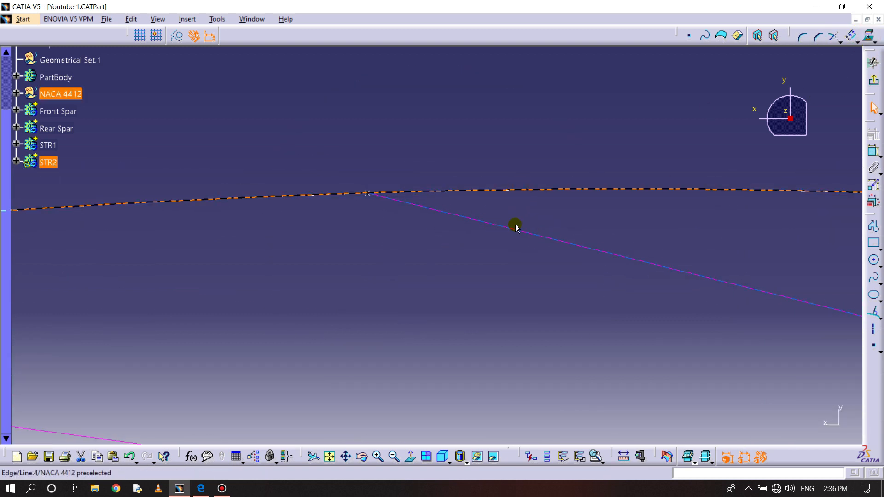
- Offset the projected airfoil curve inward below the upper skin and set the distance to 1.2 mm
{"action": "left_click", "coordinate": [842, 40]}
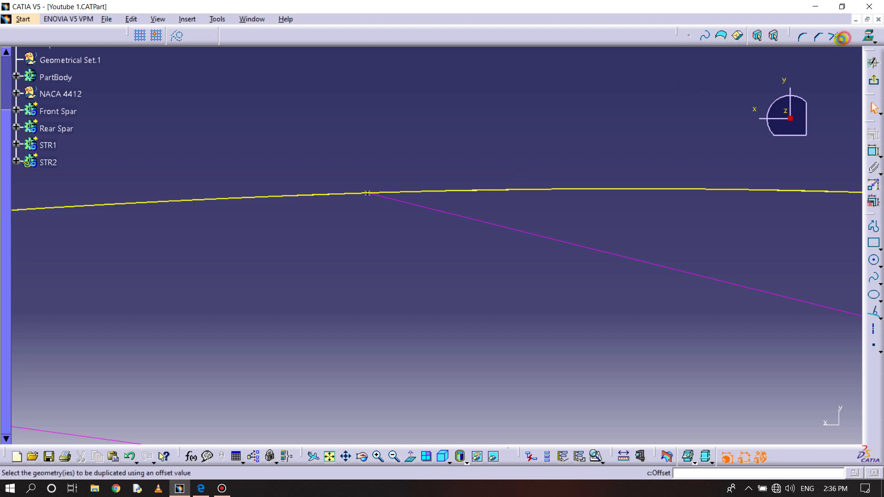
{"action": "left_click", "coordinate": [475, 190]}
{"action": "left_click", "coordinate": [468, 220]}
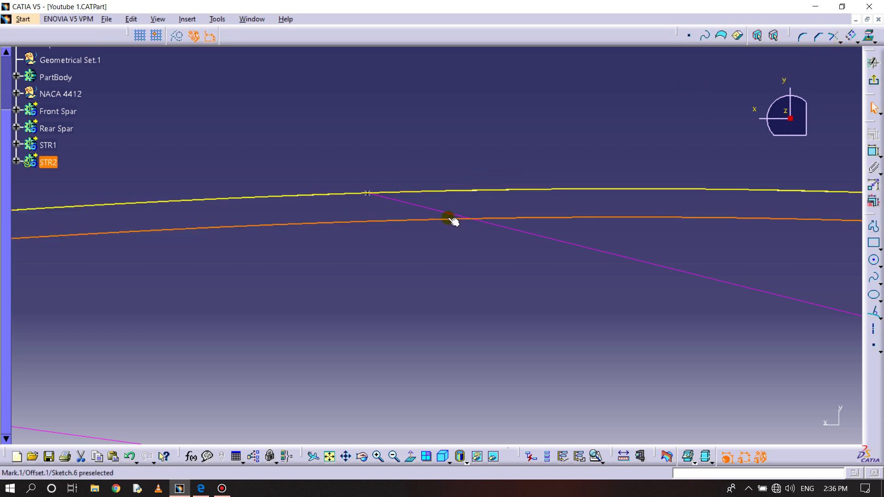
{"action": "double_click", "coordinate": [453, 221]}
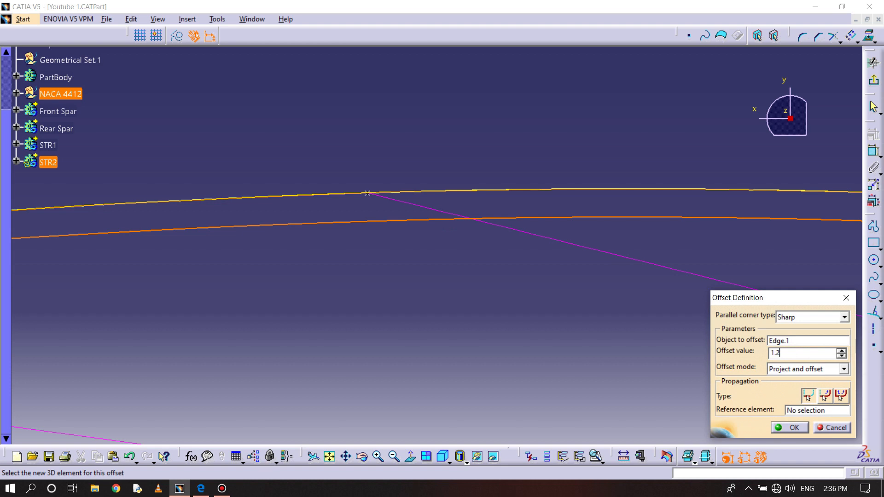
{"action": "key", "text": "Return"}
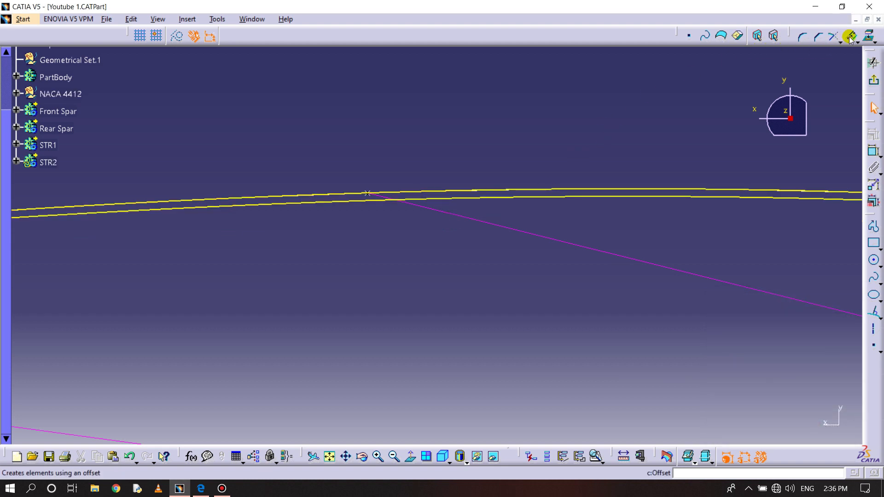
- Offset the projected airfoil curve inward a second time, using the same web depth as in the STR1 section
{"action": "left_click", "coordinate": [818, 37]}
{"action": "left_click", "coordinate": [417, 192]}
{"action": "double_click", "coordinate": [408, 260]}
{"action": "key", "text": "Return"}
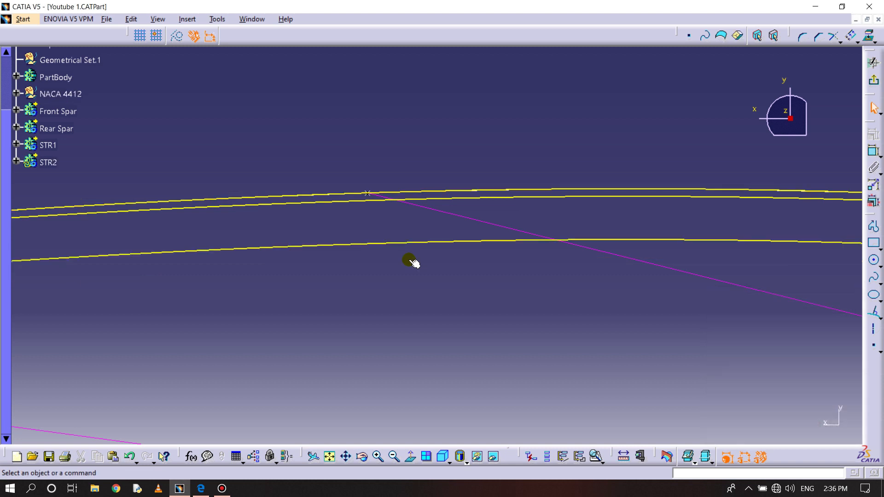
- Draw a line normal to the projected airfoil curve, running down from it across both inner offset curves
{"action": "middle_click_drag", "start_coordinate": [322, 260], "coordinate": [394, 223]}
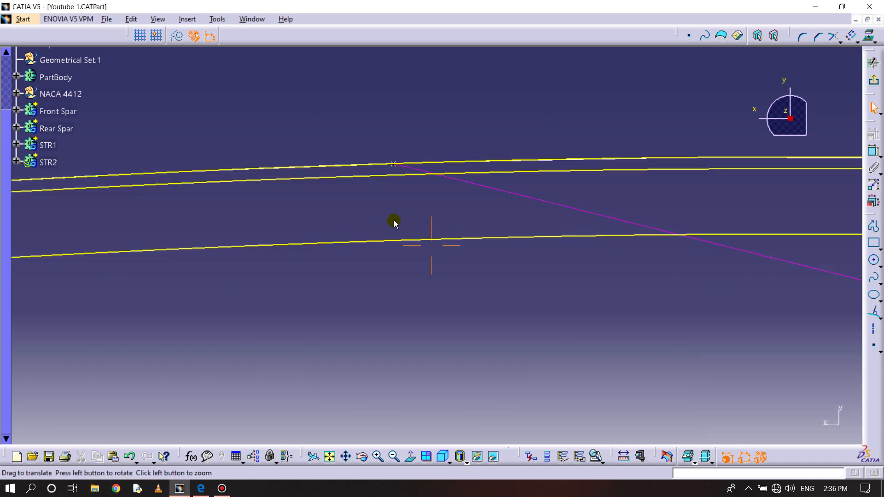
{"action": "left_click", "coordinate": [875, 314]}
{"action": "left_click", "coordinate": [354, 164]}
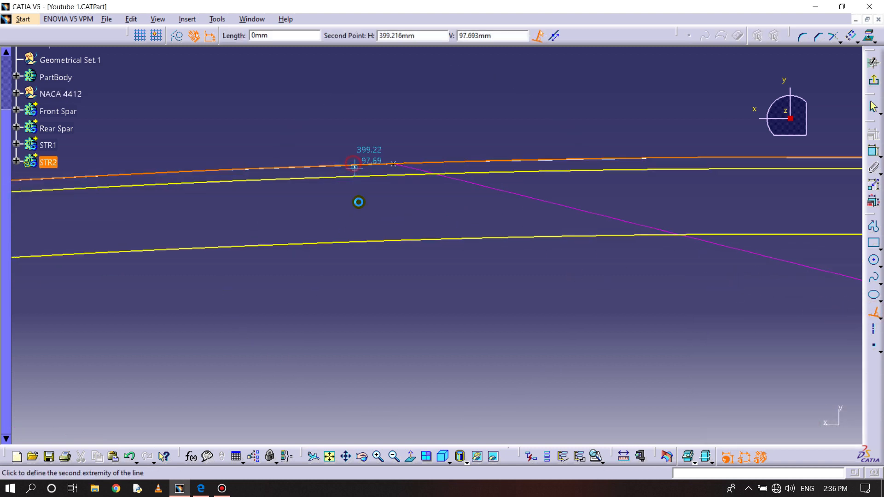
{"action": "left_click", "coordinate": [359, 313]}
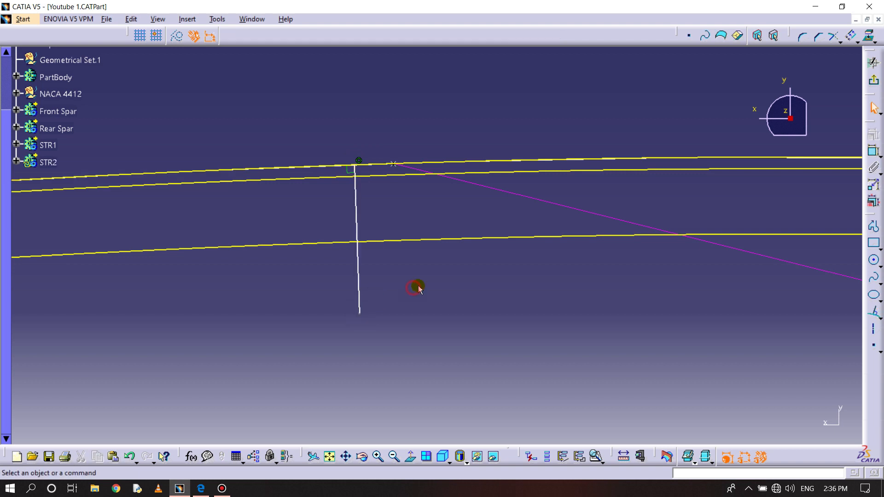
- Offset the normal line twice to the same side, once about 10 mm away and once close beside it
{"action": "left_click", "coordinate": [851, 36]}
{"action": "left_click", "coordinate": [358, 217]}
{"action": "left_click", "coordinate": [453, 211]}
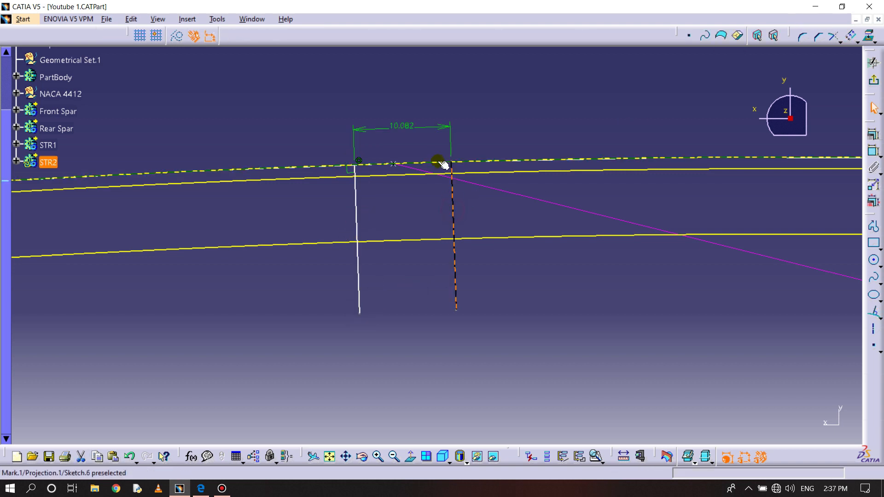
{"action": "left_click", "coordinate": [850, 35]}
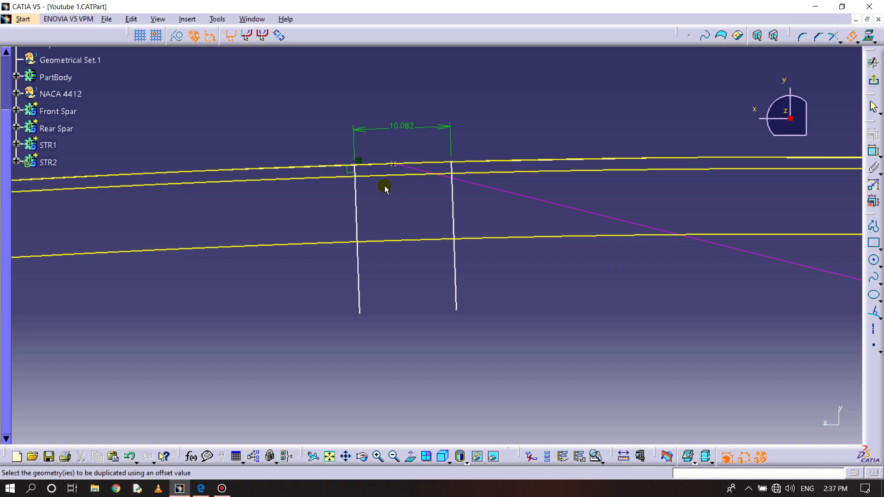
{"action": "left_click", "coordinate": [358, 199]}
{"action": "left_click", "coordinate": [374, 168]}
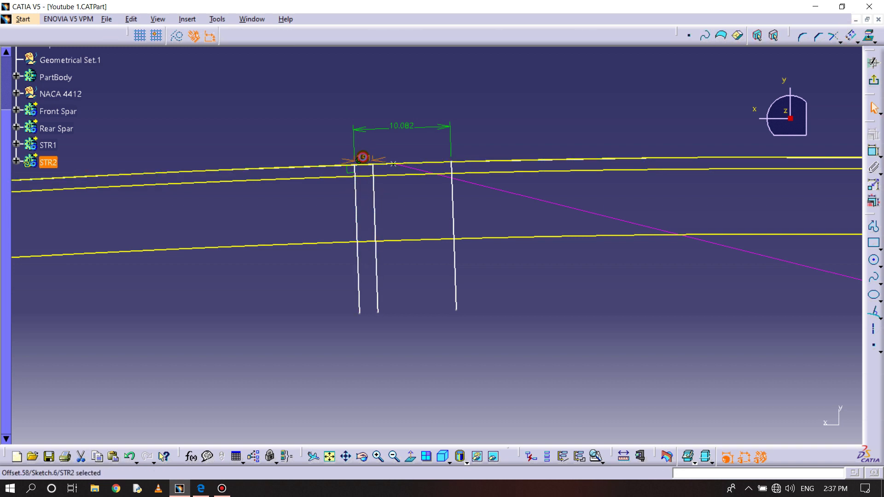
- Set the nearer line's offset distance to 1.2 mm and the farther line's to 5 mm
{"action": "double_click", "coordinate": [364, 160]}
{"action": "type", "text": "2"}
{"action": "key", "text": "Return"}
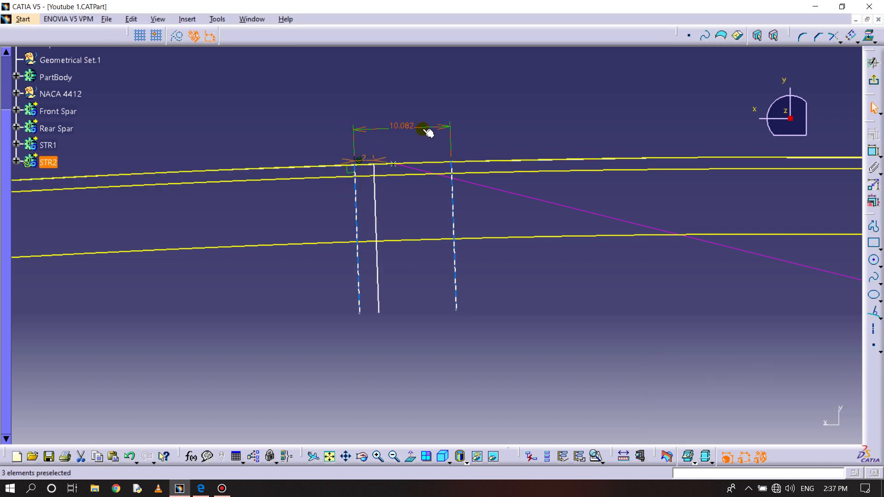
{"action": "double_click", "coordinate": [364, 159]}
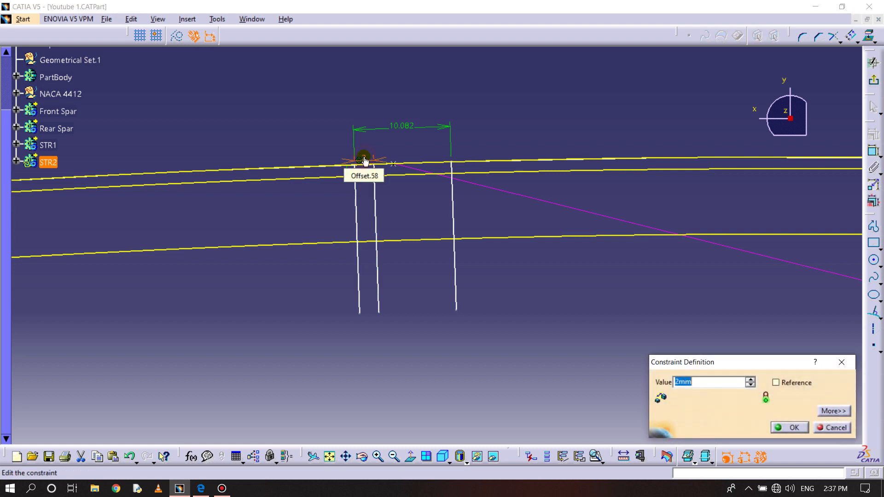
{"action": "key", "text": "Return"}
{"action": "double_click", "coordinate": [400, 134]}
{"action": "type", "text": "5mm"}
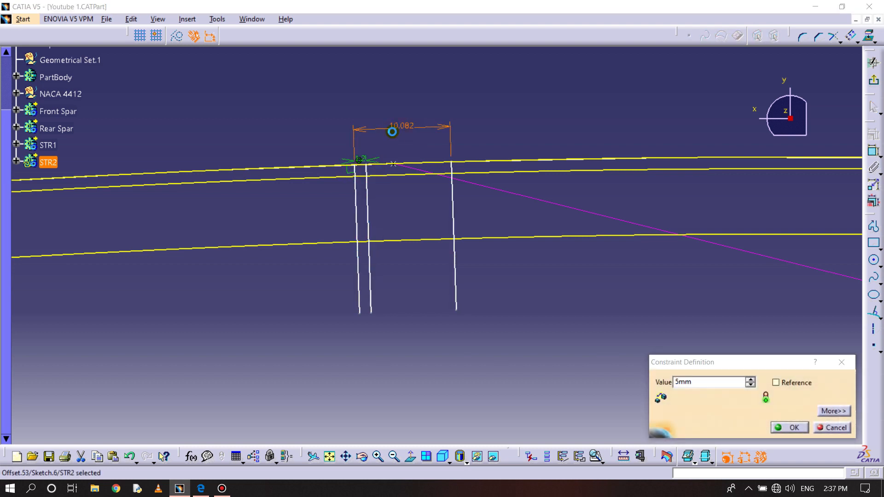
{"action": "key", "text": "Return"}
- Quick-trim the flange-end line below the first offset curve and both web lines below the second, and delete the three leftover endpoints
{"action": "middle_click_drag", "start_coordinate": [394, 204], "coordinate": [401, 159]}
{"action": "left_click", "coordinate": [427, 195]}
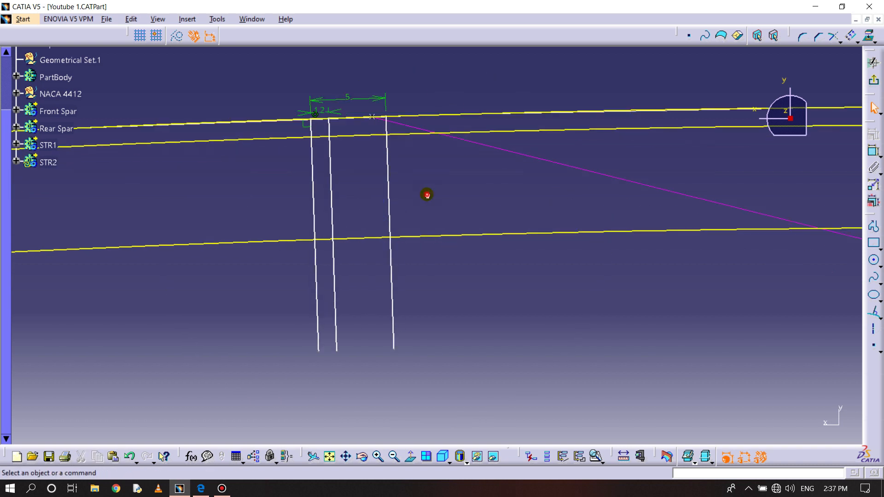
{"action": "left_click", "coordinate": [839, 42]}
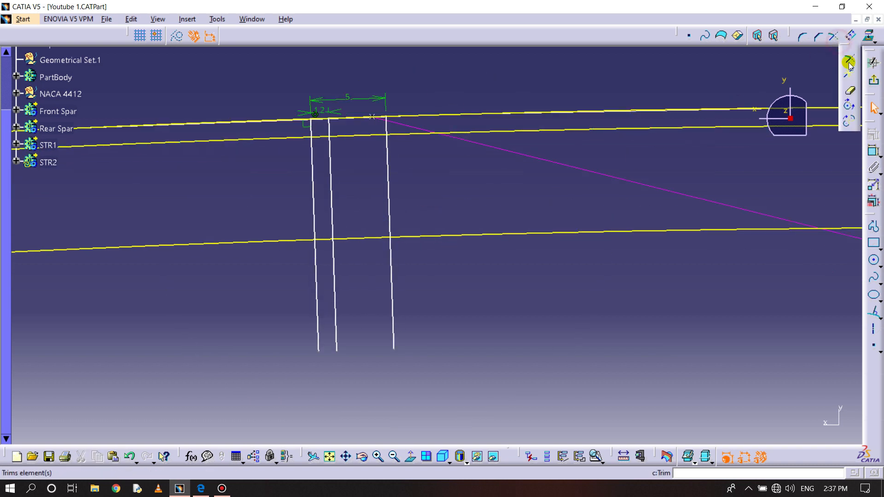
{"action": "left_click", "coordinate": [852, 87]}
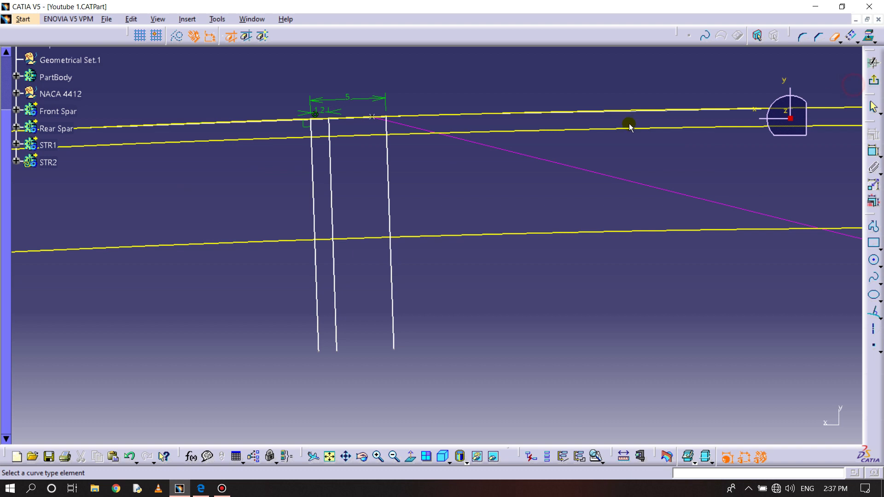
{"action": "left_click", "coordinate": [388, 166]}
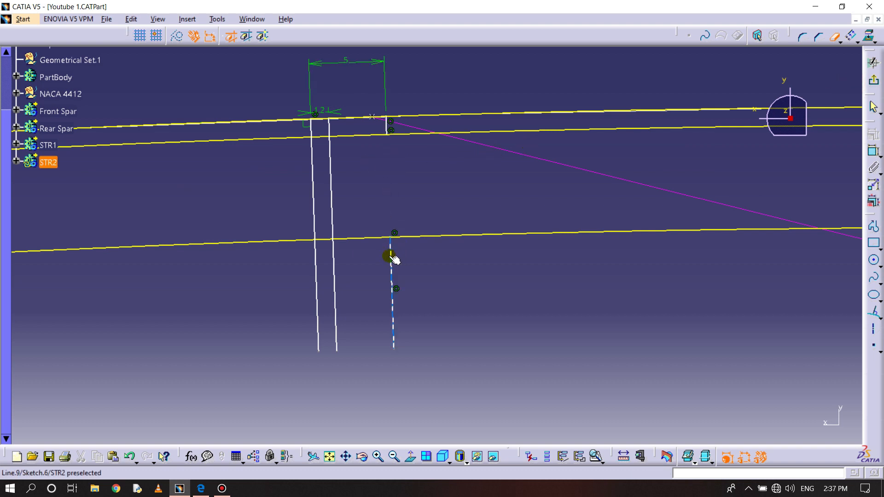
{"action": "left_click", "coordinate": [334, 260]}
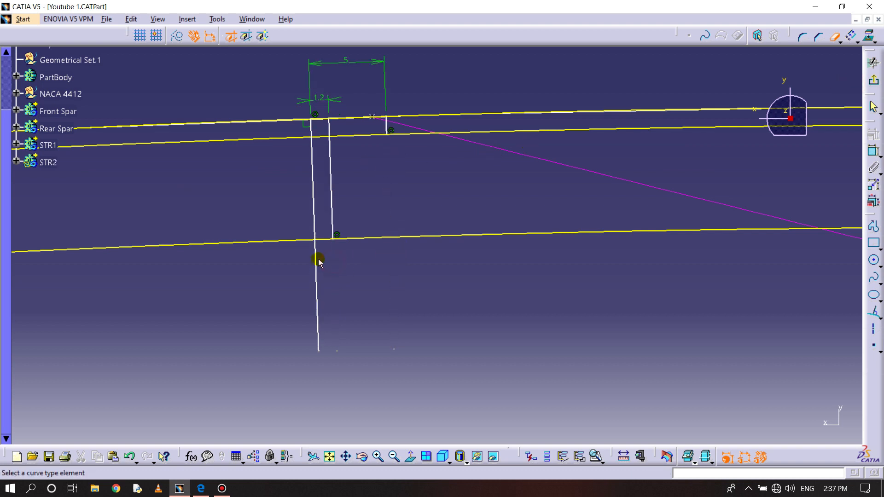
{"action": "left_click", "coordinate": [315, 260]}
{"action": "left_click_drag", "start_coordinate": [292, 345], "coordinate": [402, 365]}
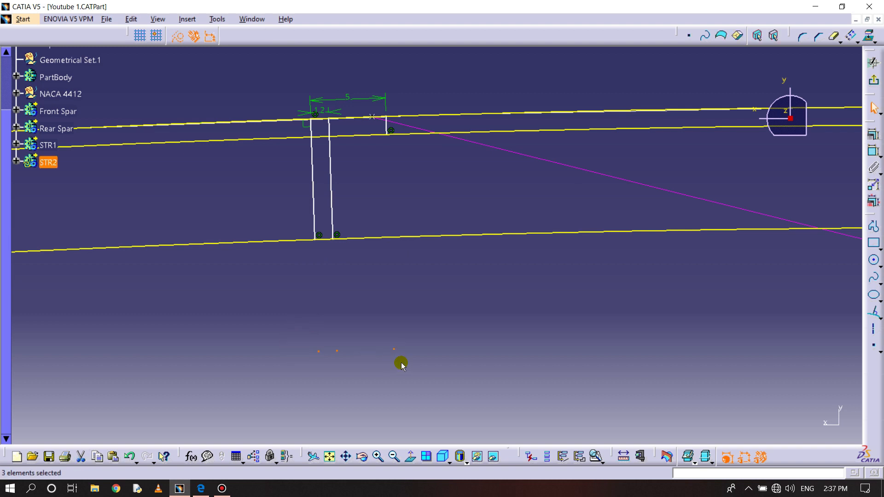
{"action": "key", "text": "Delete"}
- Trim the projected airfoil curve to the outer web line and the flange-end line, forming the flange's upper edge
{"action": "mouse_move", "coordinate": [400, 346]}
{"action": "middle_mouse_down"}
{"action": "mouse_move", "coordinate": [402, 306]}
{"action": "mouse_move", "coordinate": [473, 336]}
{"action": "middle_mouse_up"}
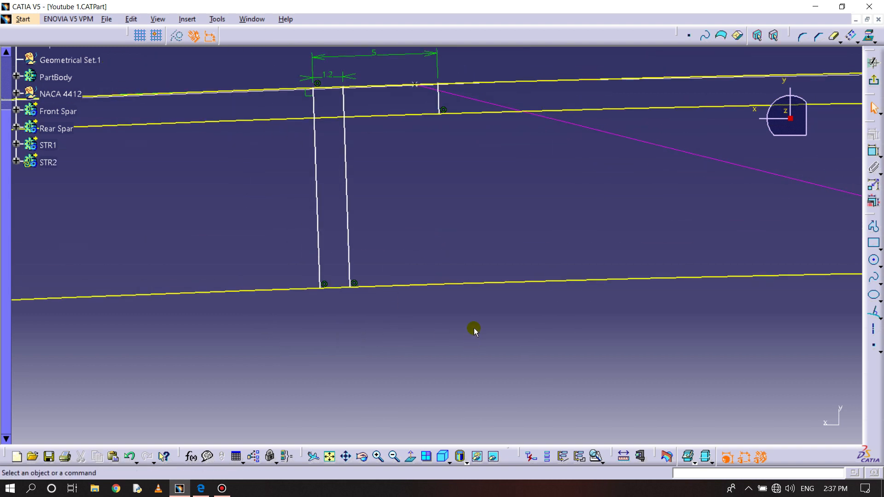
{"action": "left_click", "coordinate": [853, 40]}
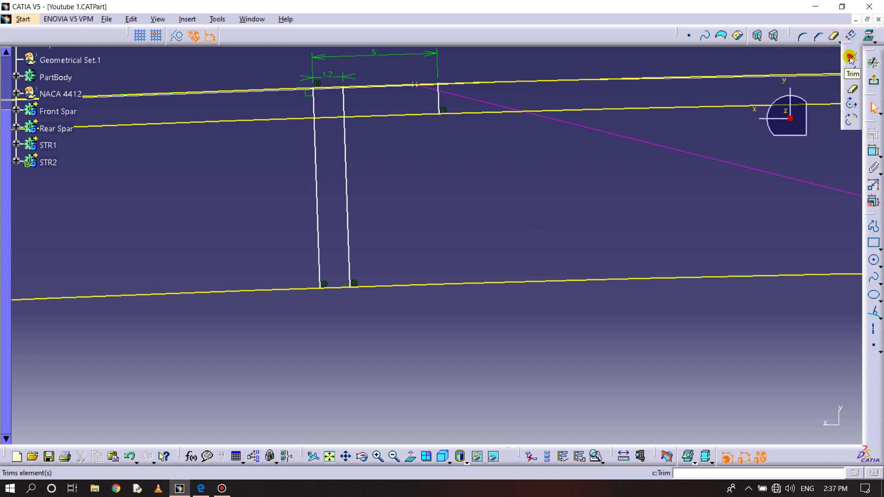
{"action": "left_click", "coordinate": [851, 58]}
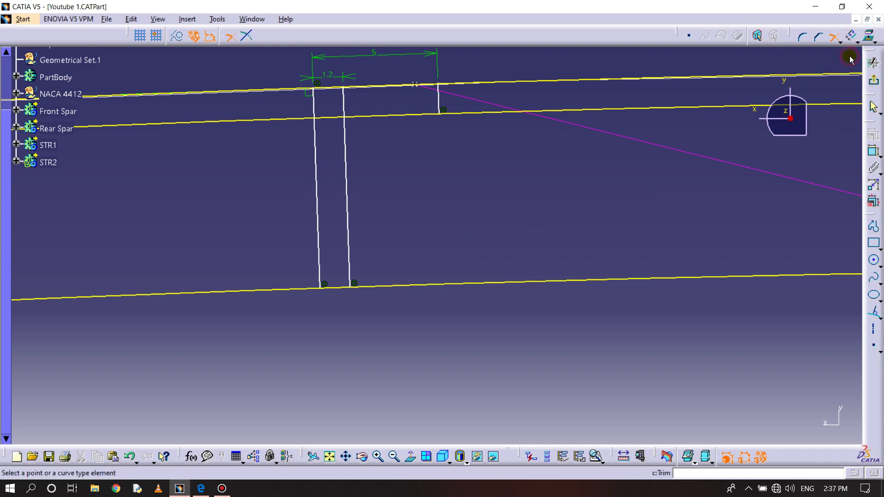
{"action": "left_click", "coordinate": [320, 252]}
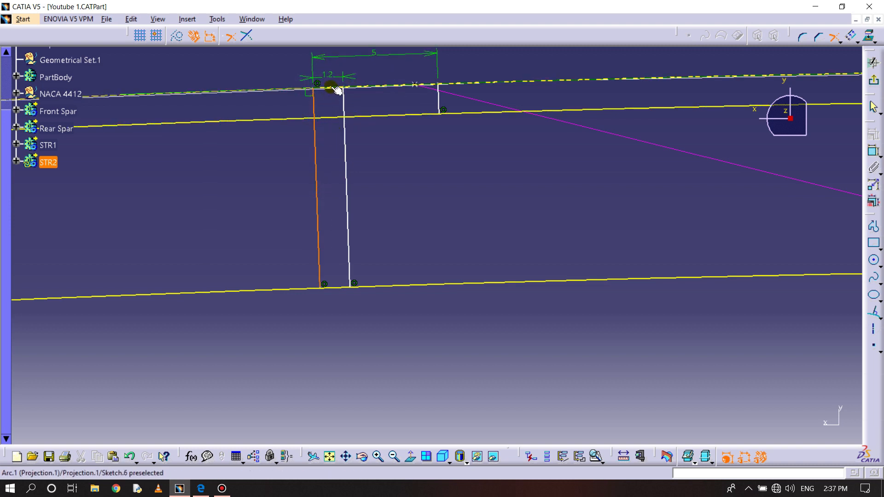
{"action": "left_click", "coordinate": [382, 87]}
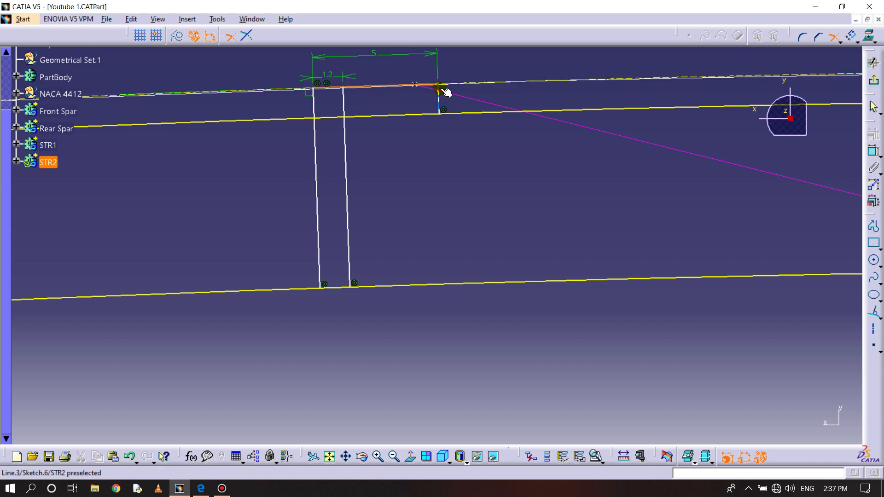
{"action": "left_click", "coordinate": [441, 94]}
- Trim the first offset curve, the inner web line and the second offset curve against their neighbours to close the L-section
{"action": "left_click", "coordinate": [442, 102]}
{"action": "left_click", "coordinate": [434, 112]}
{"action": "left_click", "coordinate": [361, 117]}
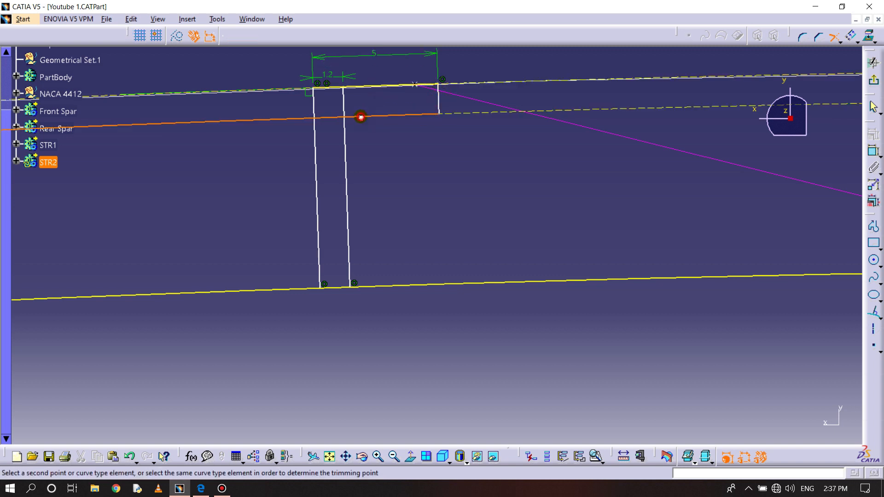
{"action": "left_click", "coordinate": [344, 137]}
{"action": "left_click", "coordinate": [350, 240]}
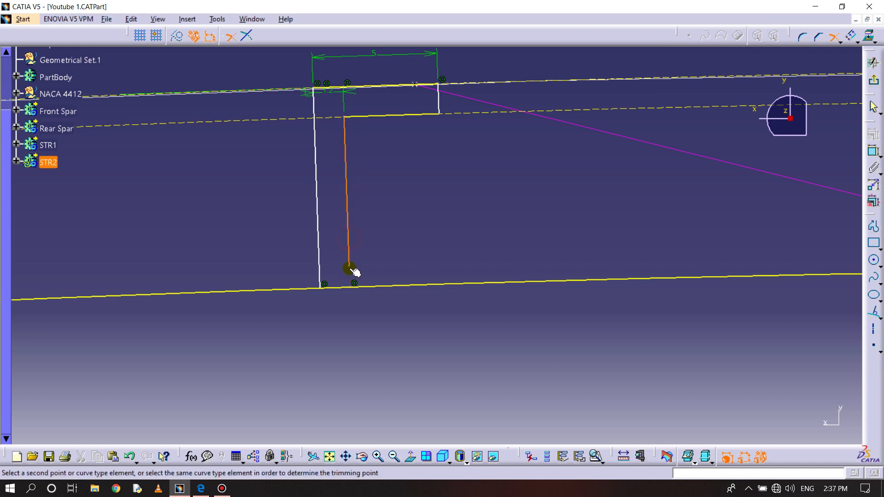
{"action": "left_click", "coordinate": [341, 287]}
{"action": "left_click", "coordinate": [329, 286]}
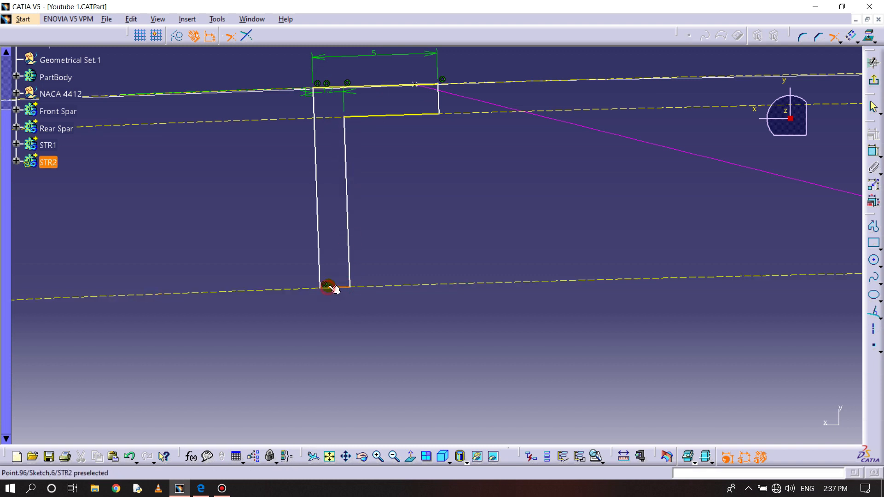
- Run Sketch Analysis to check whether the L-section profile is closed
{"action": "middle_click_drag", "start_coordinate": [426, 232], "coordinate": [460, 268]}
{"action": "left_click", "coordinate": [217, 19]}
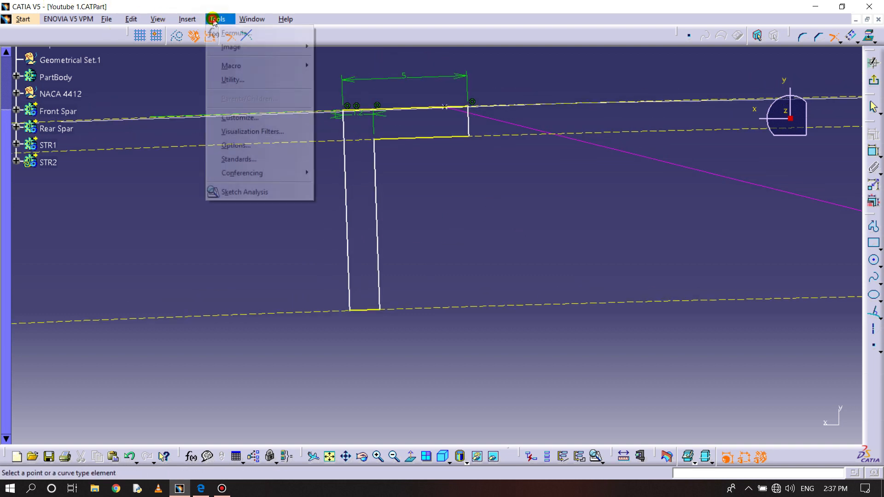
{"action": "left_click", "coordinate": [235, 191]}
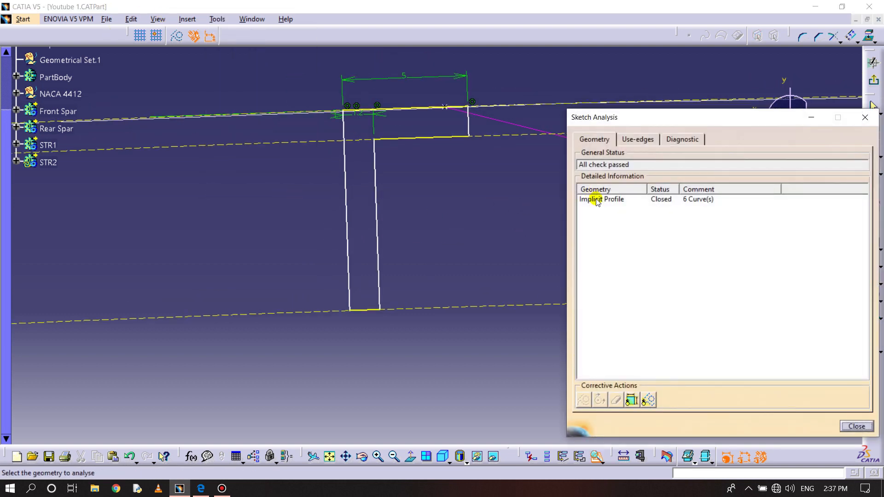
{"action": "left_click", "coordinate": [642, 201]}
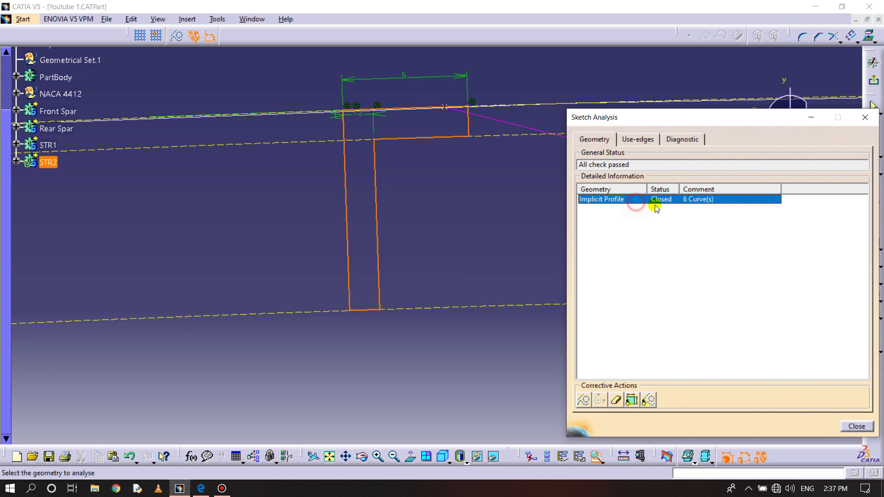
{"action": "left_click", "coordinate": [857, 427]}
- Constrain the L-section's outer web line coincident with the reference point on the airfoil curve and exit the sketch
{"action": "mouse_move", "coordinate": [550, 242]}
{"action": "middle_mouse_down"}
{"action": "mouse_move", "coordinate": [551, 266]}
{"action": "mouse_move", "coordinate": [558, 226]}
{"action": "mouse_move", "coordinate": [547, 284]}
{"action": "mouse_move", "coordinate": [515, 270]}
{"action": "middle_mouse_up"}
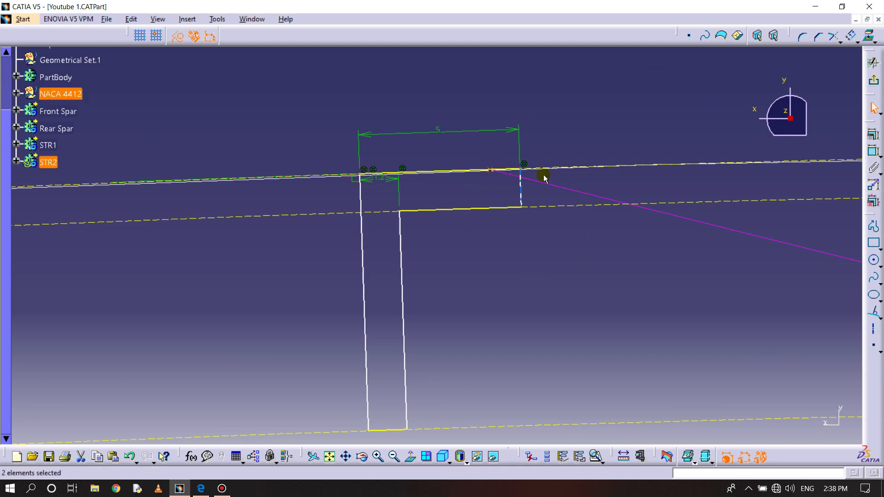
{"action": "left_click", "coordinate": [873, 151]}
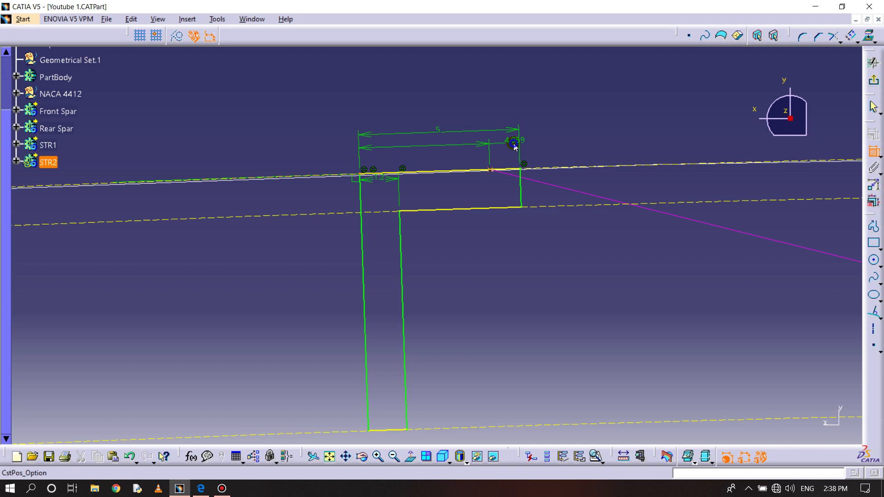
{"action": "right_click", "coordinate": [513, 144]}
{"action": "left_click", "coordinate": [561, 230]}
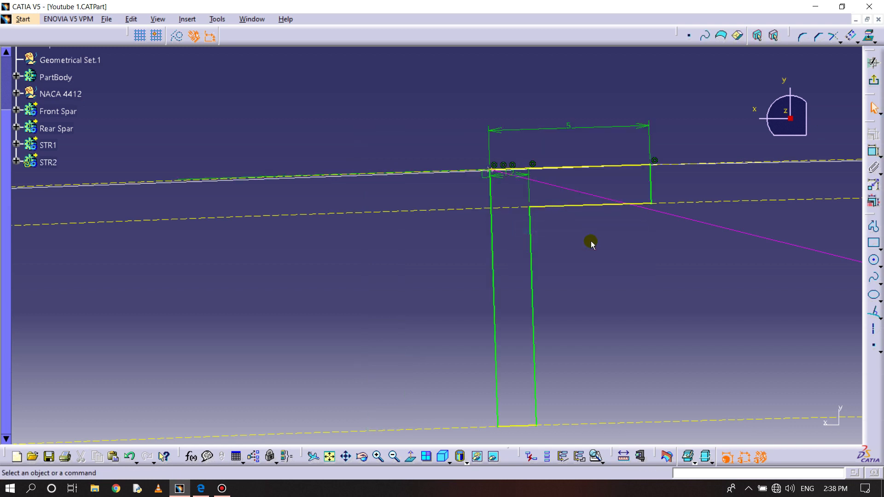
{"action": "left_click", "coordinate": [873, 80]}
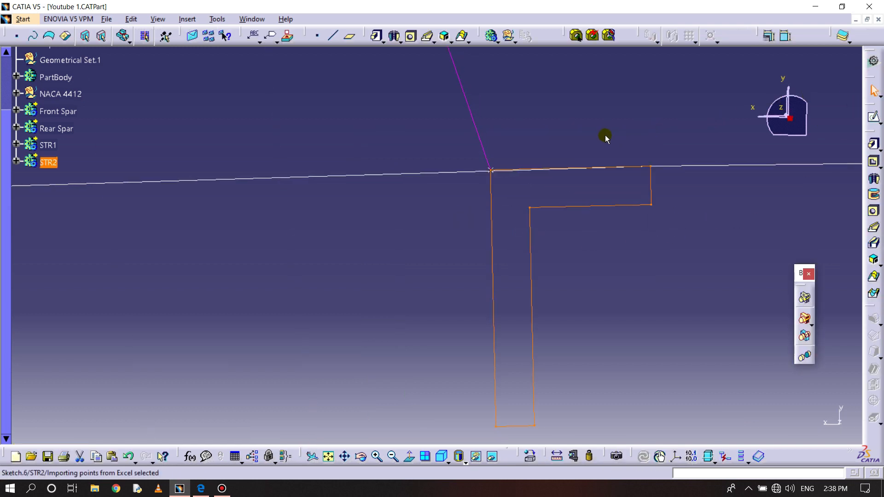
- Define a rib from the STR2 sketch with the spanwise line at its corner as center curve and Keep angle control
{"action": "middle_click_drag", "start_coordinate": [557, 133], "coordinate": [552, 205]}
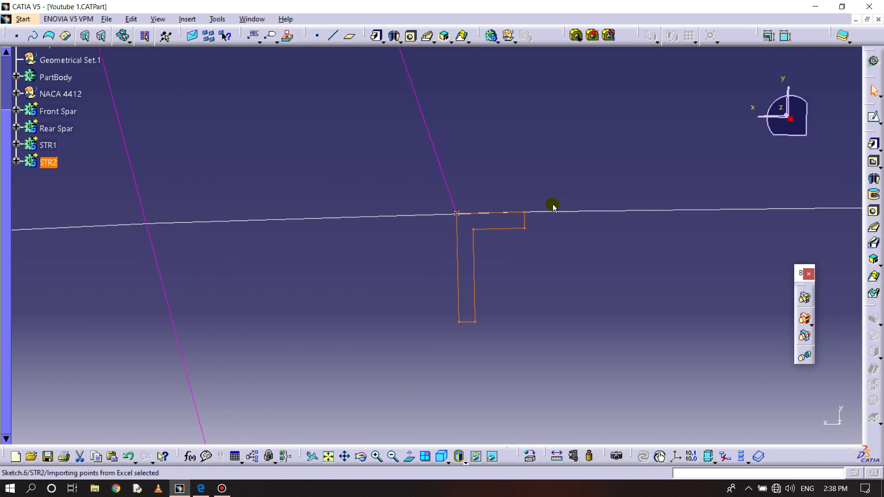
{"action": "middle_click_drag", "start_coordinate": [639, 169], "coordinate": [625, 298]}
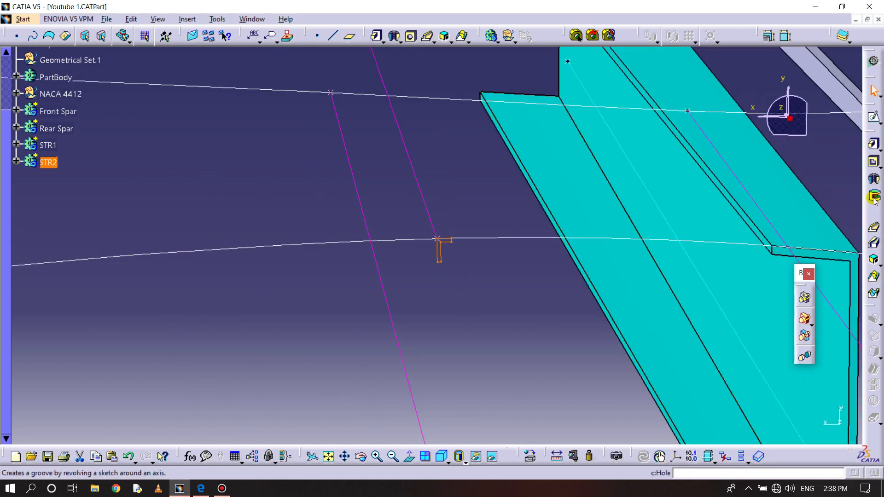
{"action": "left_click", "coordinate": [875, 228]}
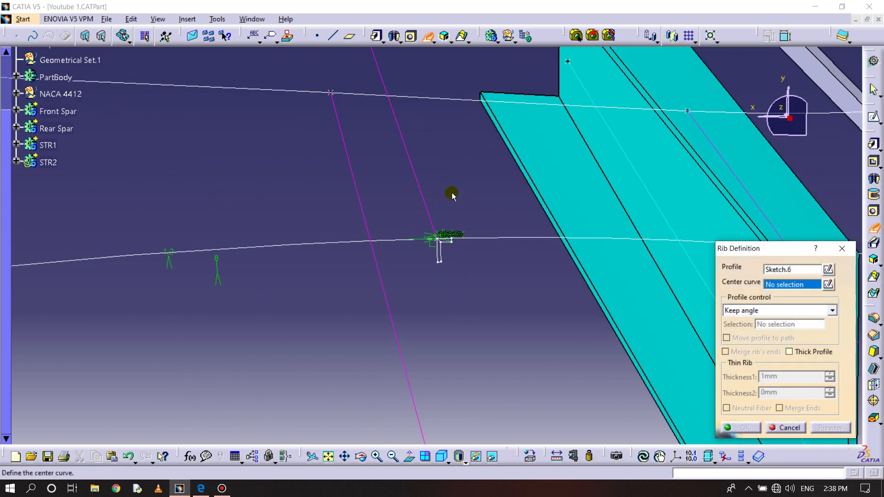
{"action": "left_click", "coordinate": [422, 189]}
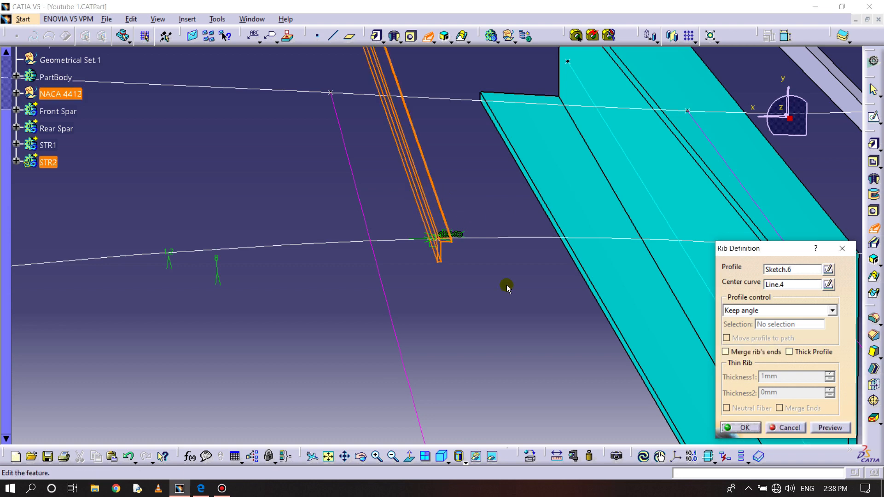
- Bring the hidden multi-sections wing surface back into the visible space while the rib definition stays open
{"action": "left_click", "coordinate": [492, 455]}
{"action": "right_click", "coordinate": [480, 184]}
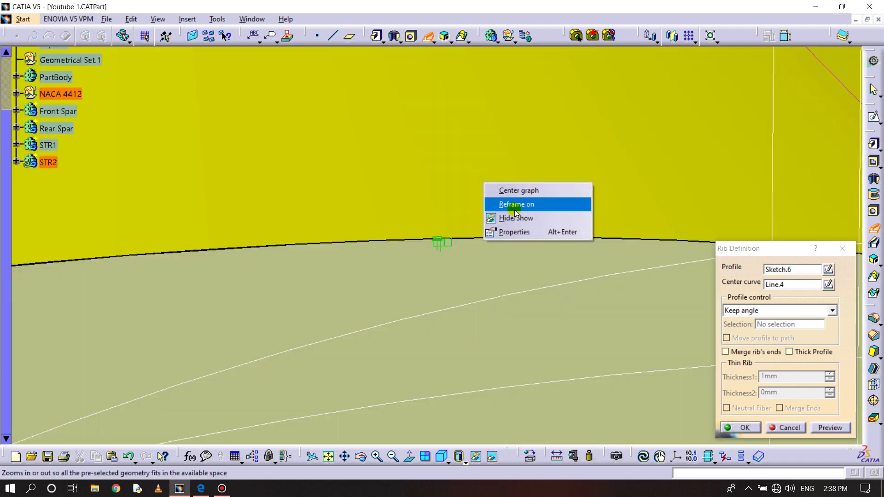
{"action": "left_click", "coordinate": [521, 220]}
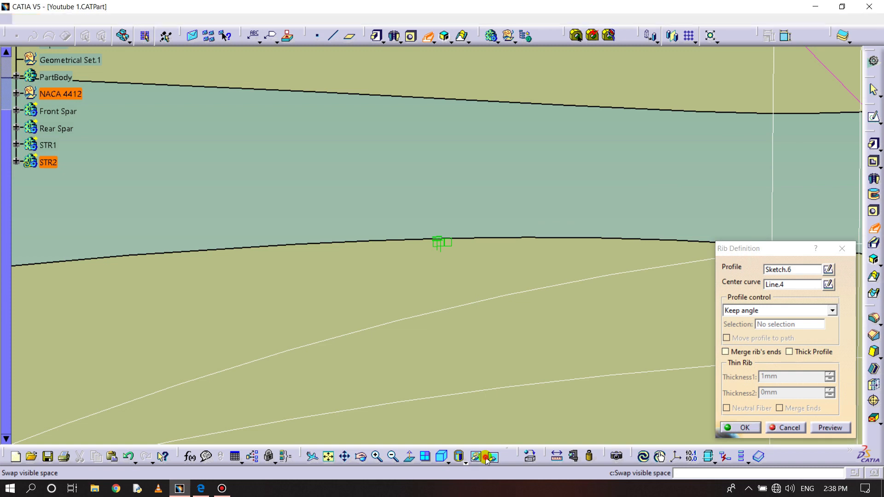
{"action": "left_click", "coordinate": [492, 456]}
- Set the STR2 rib's profile control to Reference surface, use the multi-sections wing surface as reference, and create the rib
{"action": "left_click", "coordinate": [781, 311]}
{"action": "left_click", "coordinate": [780, 333]}
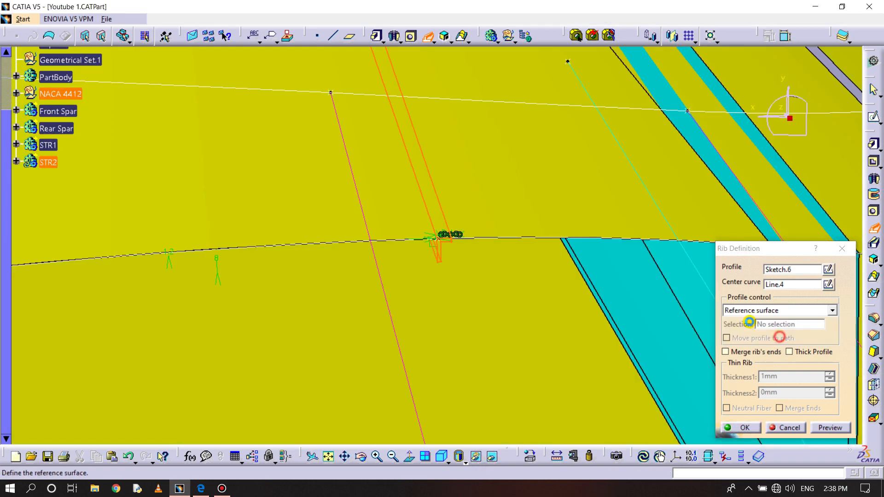
{"action": "left_click", "coordinate": [465, 181]}
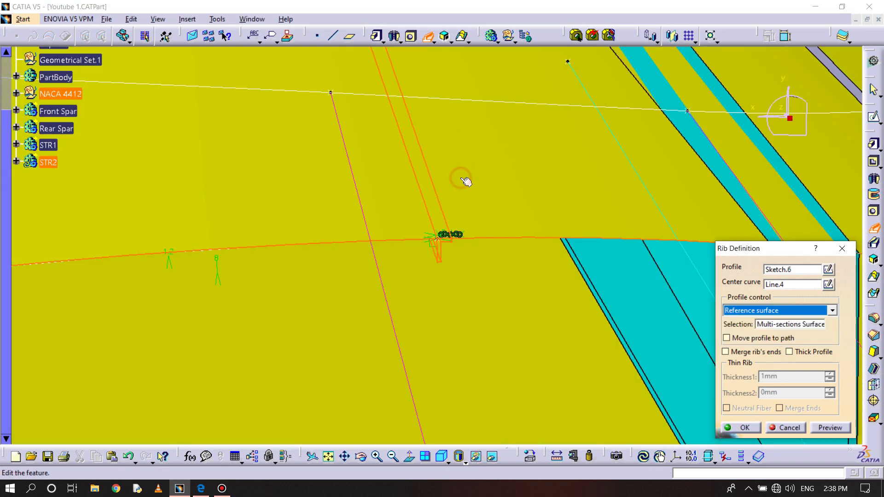
{"action": "left_click", "coordinate": [745, 427]}
- Hide the multi-sections wing surface again
{"action": "middle_click_drag", "start_coordinate": [470, 197], "coordinate": [476, 247]}
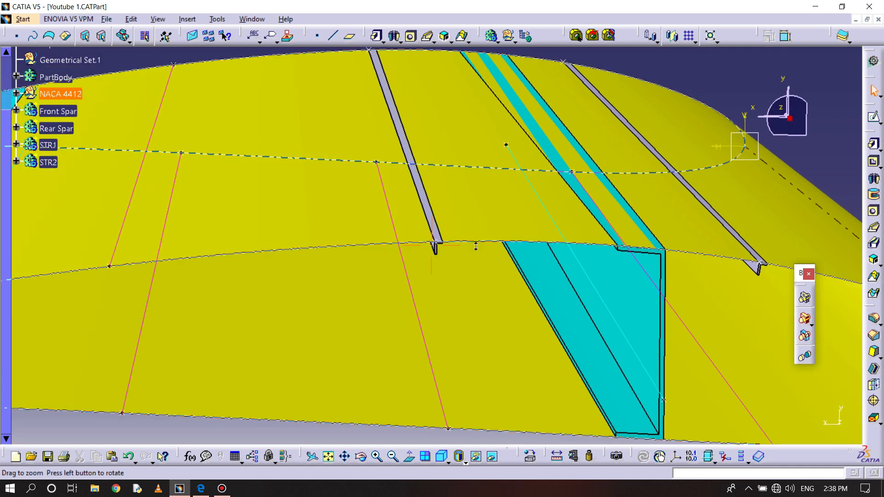
{"action": "right_click", "coordinate": [497, 171]}
{"action": "left_click", "coordinate": [534, 208]}
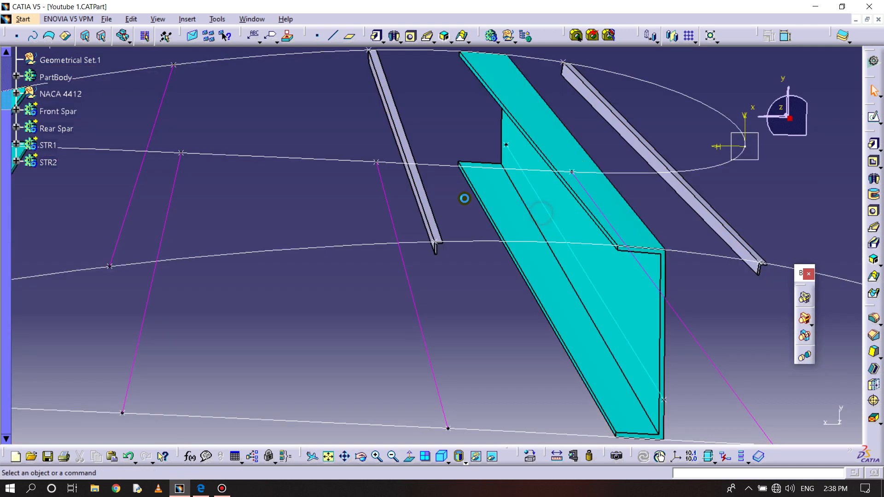
- Insert a new body after STR2 and rename it STR3
{"action": "middle_click_drag", "start_coordinate": [457, 195], "coordinate": [430, 186]}
{"action": "middle_click_drag", "start_coordinate": [742, 137], "coordinate": [588, 192]}
{"action": "middle_click_drag", "start_coordinate": [543, 312], "coordinate": [576, 174]}
{"action": "left_click", "coordinate": [187, 19]}
{"action": "left_click", "coordinate": [198, 46]}
{"action": "left_click", "coordinate": [65, 183]}
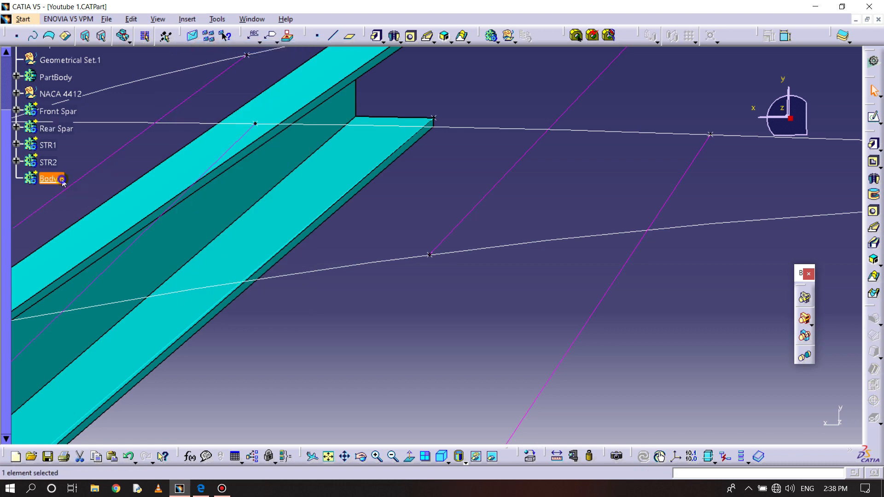
{"action": "right_click", "coordinate": [63, 181]}
{"action": "left_click", "coordinate": [88, 229]}
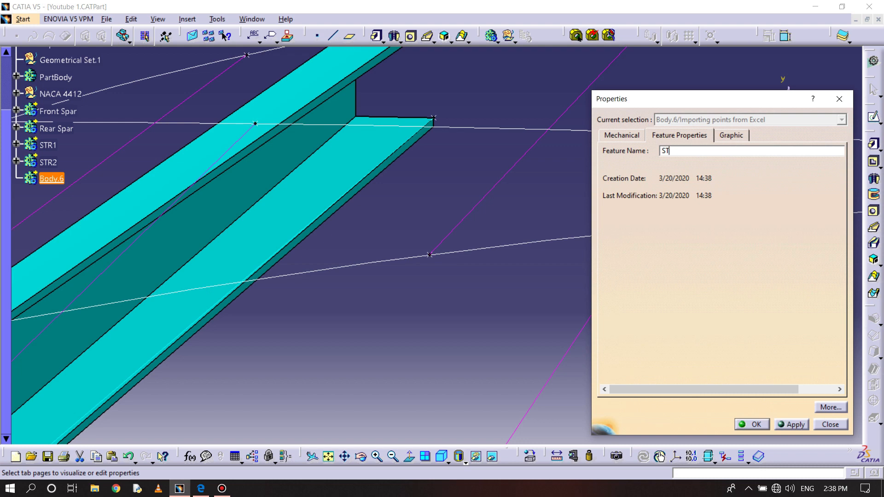
{"action": "left_click", "coordinate": [755, 425]}
- Start a sketch on the xy plane in STR3 and view it normal from the opposite side near the next upper reference point
{"action": "middle_click_drag", "start_coordinate": [533, 346], "coordinate": [664, 190]}
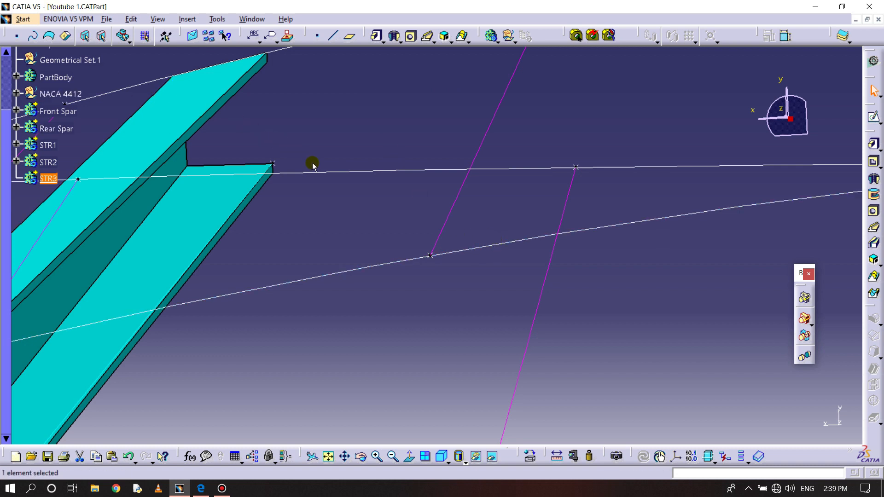
{"action": "middle_click_drag", "start_coordinate": [409, 195], "coordinate": [438, 364]}
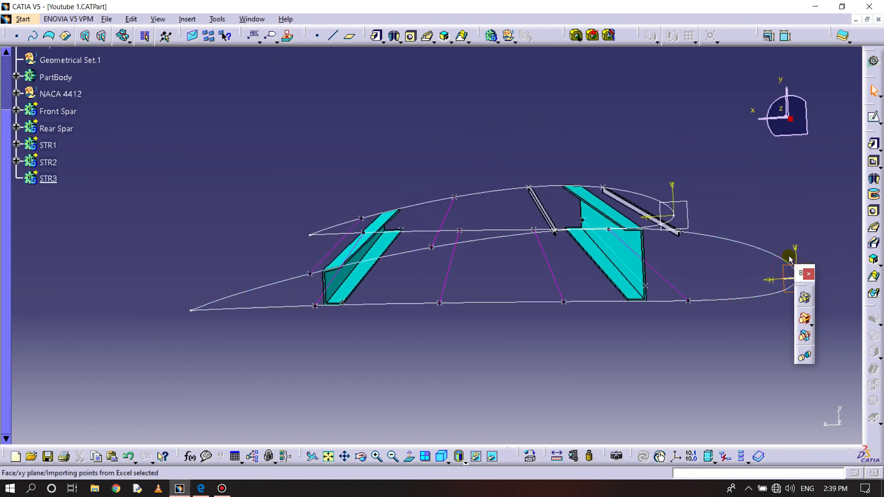
{"action": "left_click", "coordinate": [874, 116]}
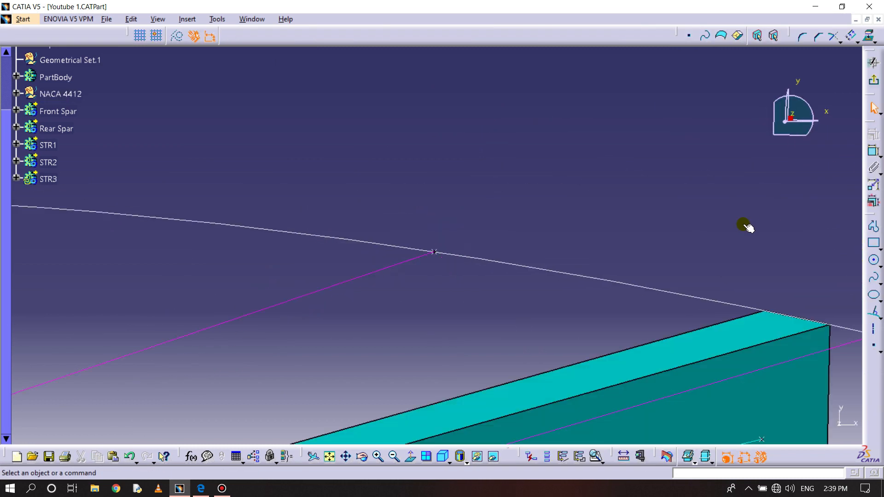
{"action": "left_click", "coordinate": [410, 456]}
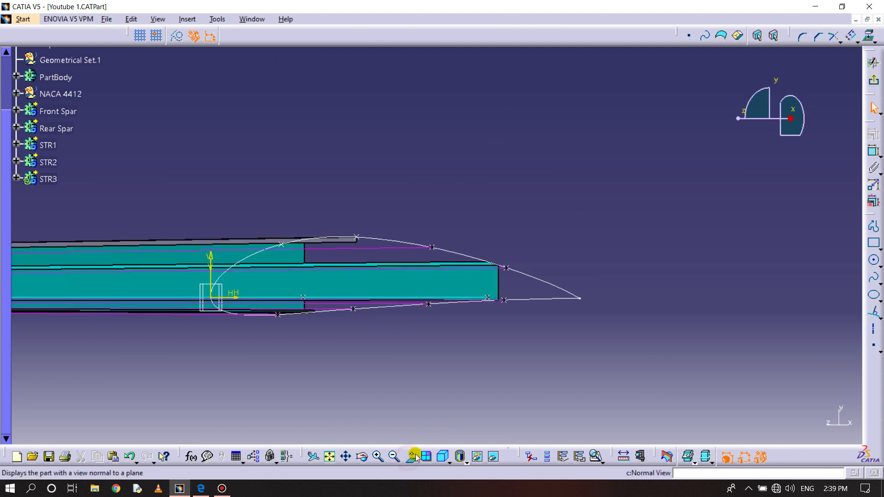
{"action": "mouse_move", "coordinate": [437, 395]}
{"action": "middle_mouse_down"}
{"action": "mouse_move", "coordinate": [422, 292]}
{"action": "mouse_move", "coordinate": [439, 196]}
{"action": "middle_mouse_up"}
- Project the upper airfoil curve onto the STR3 sketch plane
{"action": "left_click", "coordinate": [857, 42]}
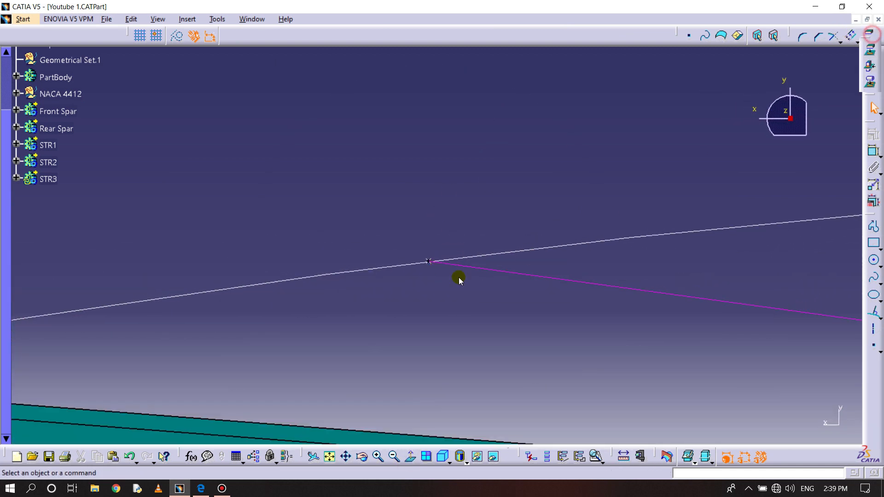
{"action": "left_click", "coordinate": [870, 50]}
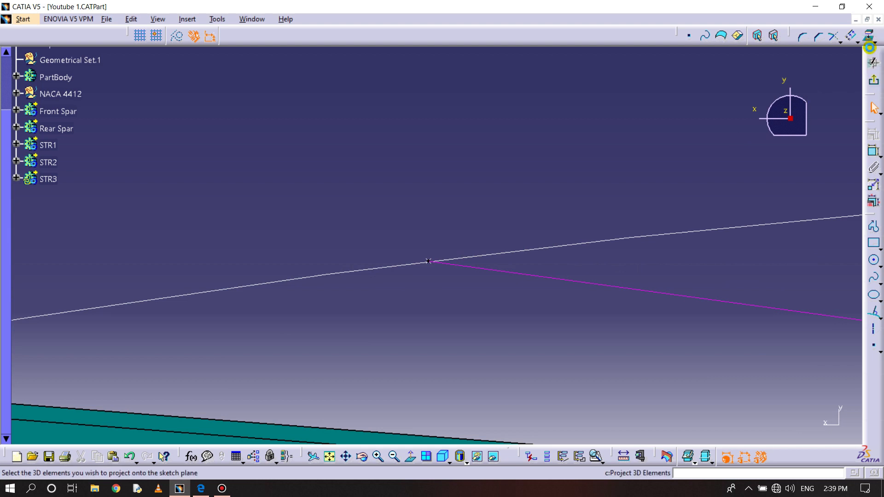
{"action": "left_click", "coordinate": [536, 249]}
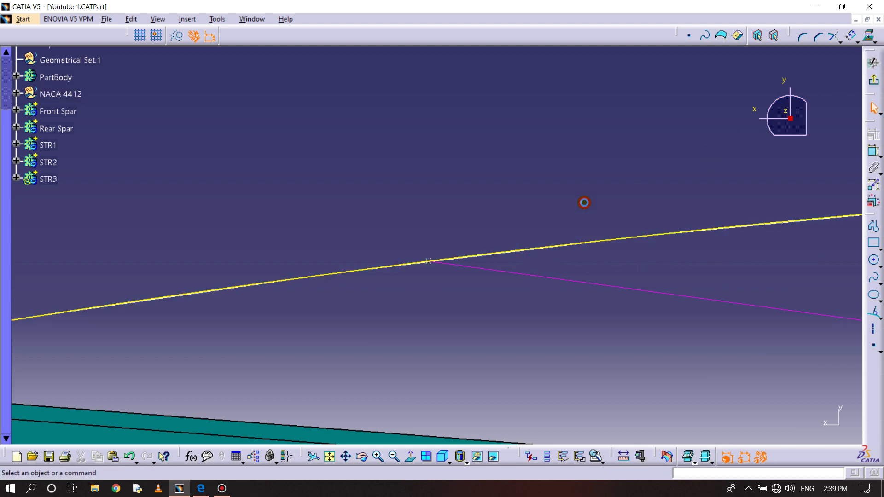
- Offset the projected airfoil curve inward and set the offset value to 1.2 mm
{"action": "left_click", "coordinate": [847, 39]}
{"action": "left_click", "coordinate": [463, 258]}
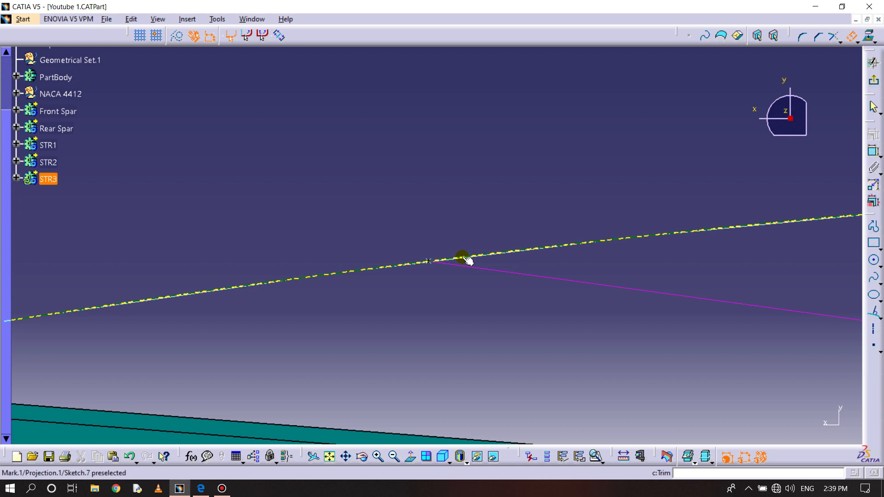
{"action": "left_click", "coordinate": [474, 290]}
{"action": "double_click", "coordinate": [474, 290]}
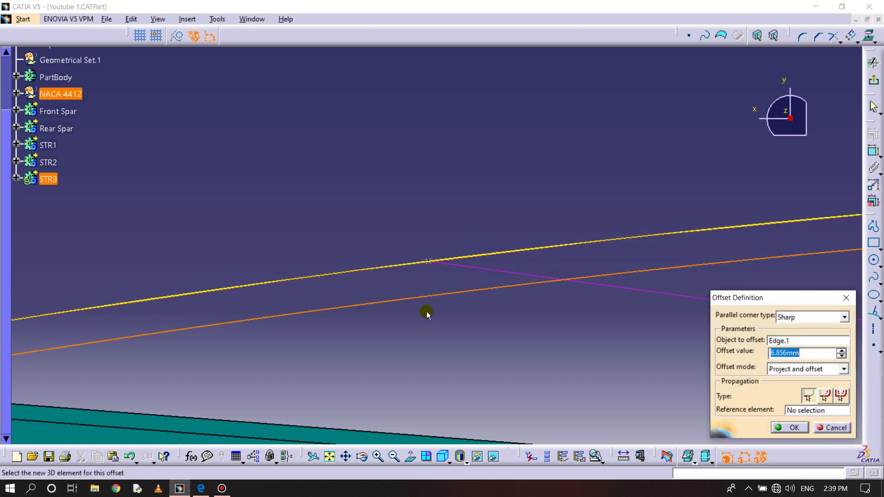
{"action": "type", "text": "1.2"}
{"action": "key", "text": "Return"}
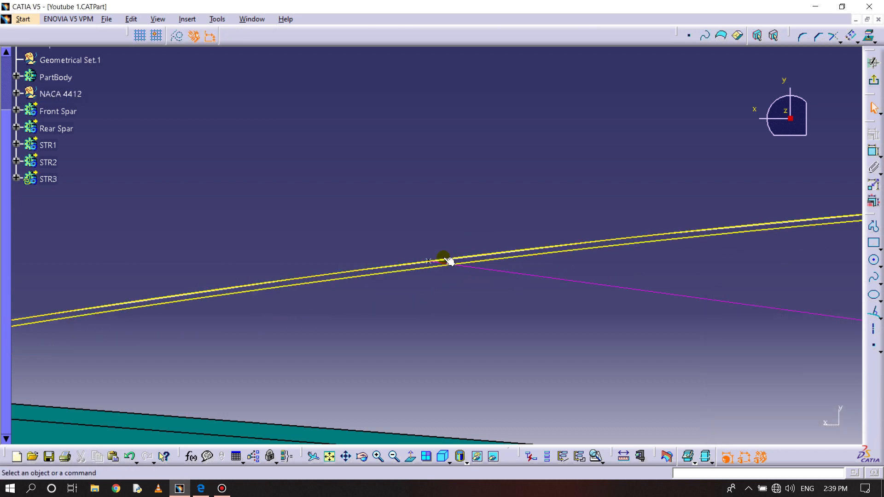
- Create a second inward offset of the projected airfoil curve with a value of 8 mm
{"action": "left_click", "coordinate": [852, 36]}
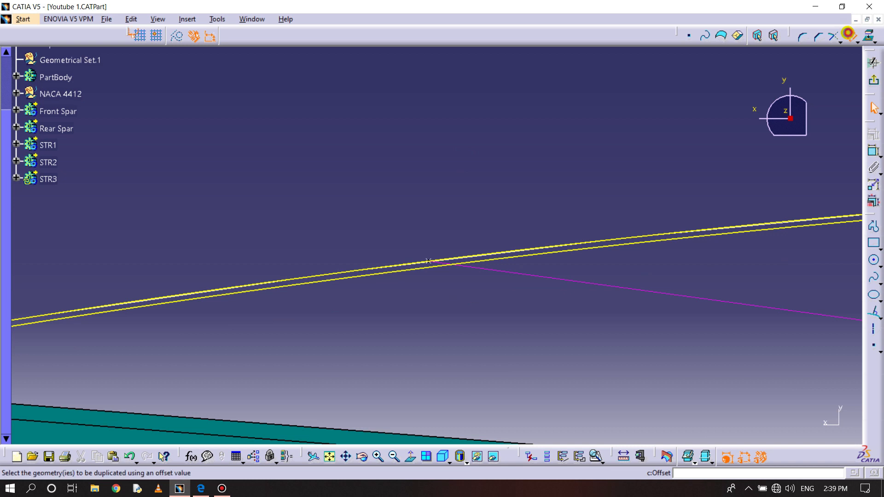
{"action": "left_click", "coordinate": [534, 251]}
{"action": "left_click", "coordinate": [507, 294]}
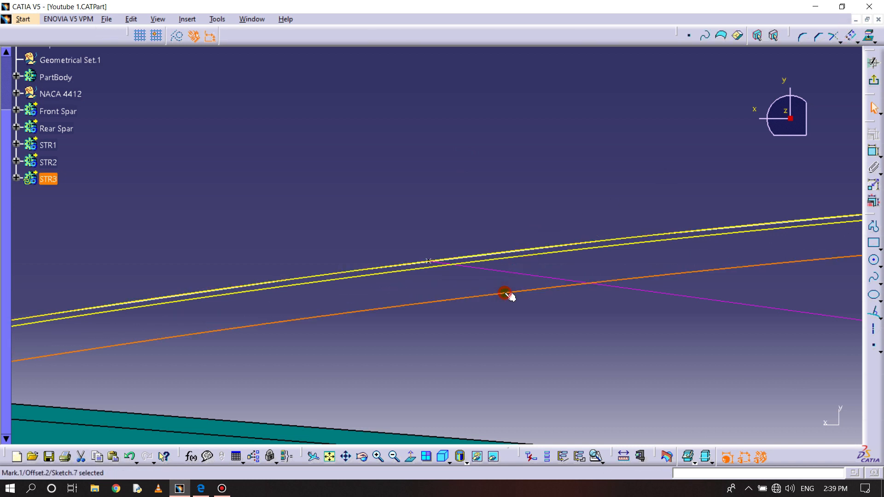
{"action": "double_click", "coordinate": [505, 294]}
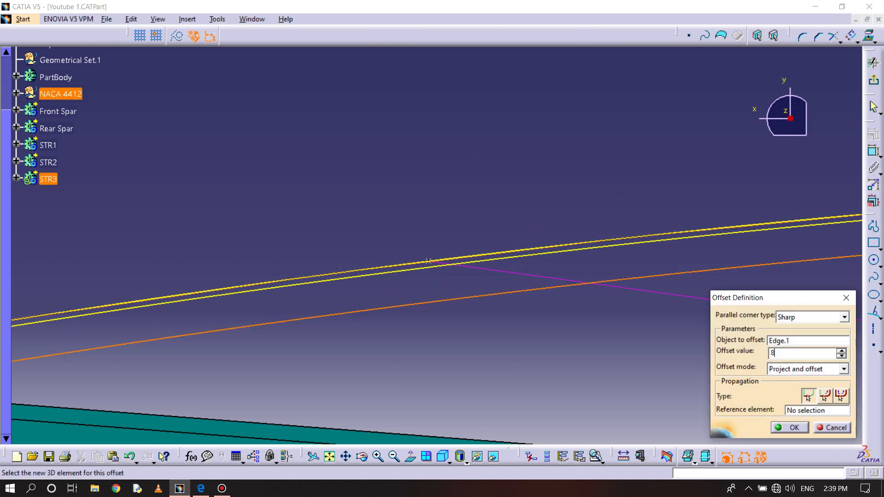
{"action": "type", "text": "8"}
{"action": "key", "text": "Return"}
- Draw a line normal to the projected airfoil curve beside the reference point, extending past the 8 mm offset curve
{"action": "middle_click_drag", "start_coordinate": [473, 328], "coordinate": [475, 278], "text": "ctrl"}
{"action": "middle_click_drag", "start_coordinate": [475, 278], "coordinate": [518, 191]}
{"action": "left_click", "coordinate": [870, 314]}
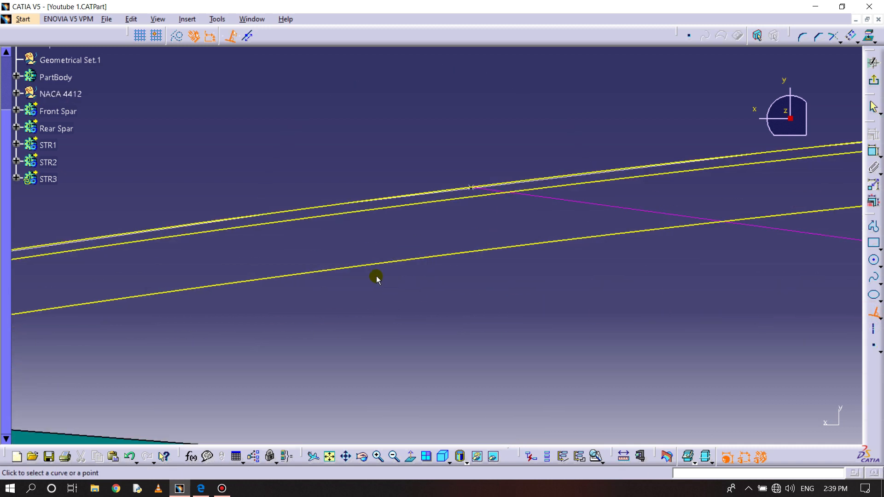
{"action": "left_click", "coordinate": [393, 197]}
{"action": "left_click", "coordinate": [406, 322]}
{"action": "left_click", "coordinate": [445, 304]}
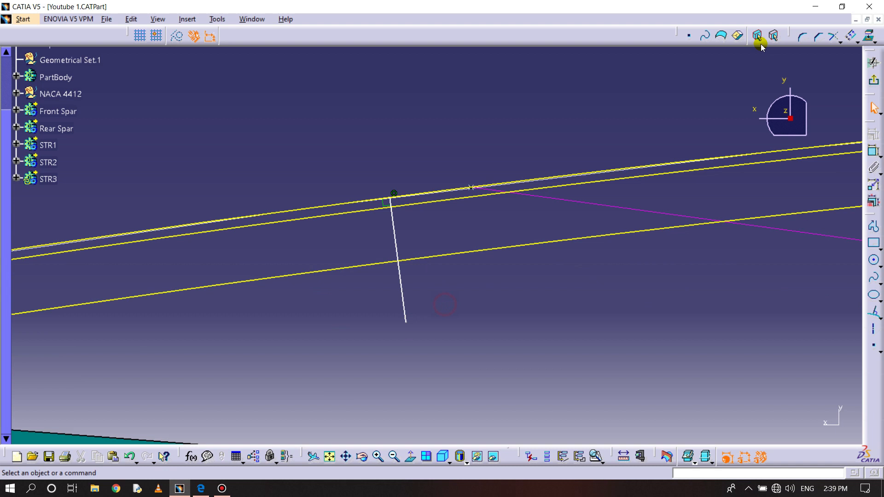
- Offset the normal line toward the reference point and set its distance to 5 mm
{"action": "left_click", "coordinate": [851, 36]}
{"action": "left_click", "coordinate": [393, 229]}
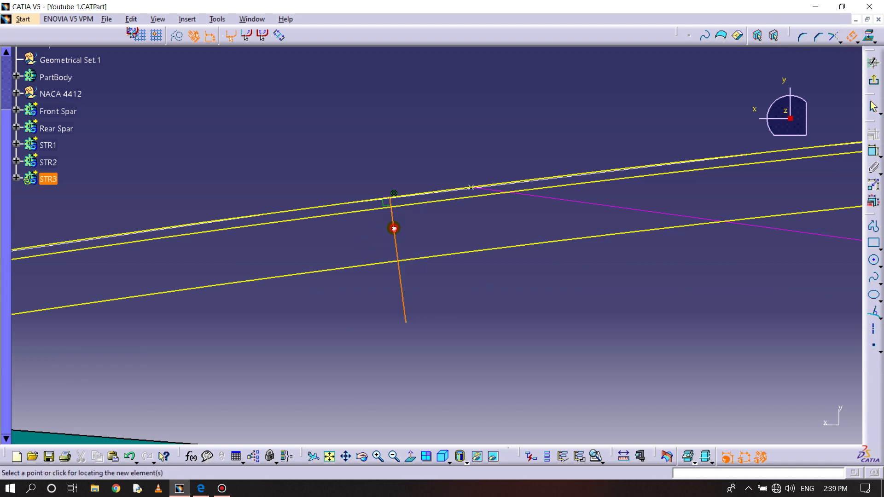
{"action": "left_click", "coordinate": [458, 217]}
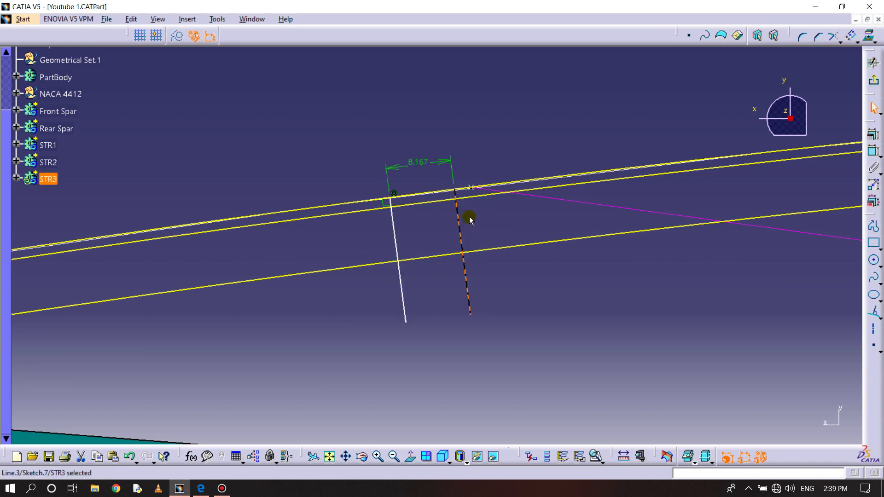
{"action": "double_click", "coordinate": [423, 164]}
{"action": "type", "text": "5mm"}
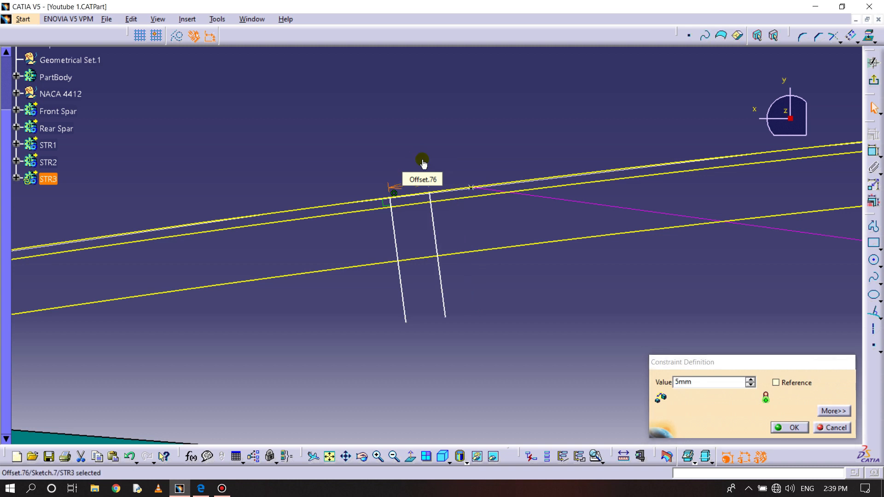
{"action": "key", "text": "Return"}
- Offset the original normal line a second time toward the 5 mm line and set that distance to 1.2 mm
{"action": "left_click", "coordinate": [851, 37]}
{"action": "left_click", "coordinate": [395, 238]}
{"action": "left_click", "coordinate": [409, 231]}
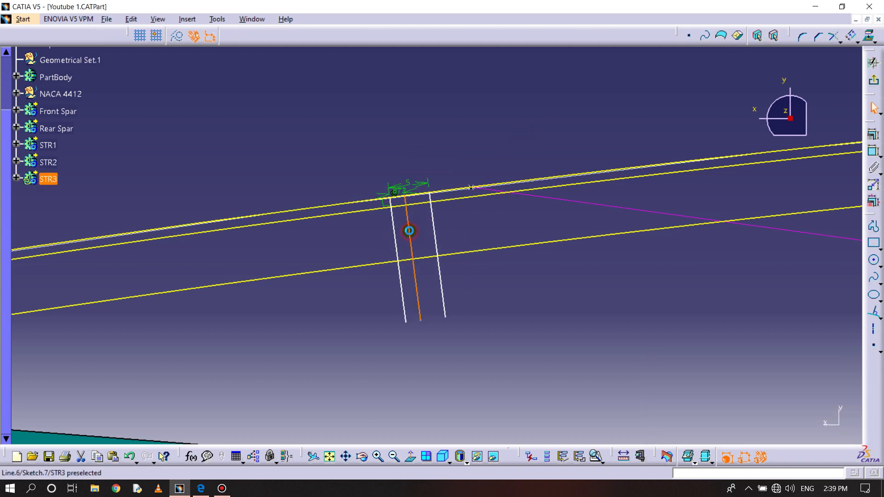
{"action": "double_click", "coordinate": [402, 194]}
{"action": "type", "text": "1.2mm"}
{"action": "key", "text": "Return"}
- Undo both line offsets and the line normal to the airfoil curve
{"action": "middle_click_drag", "start_coordinate": [396, 227], "coordinate": [479, 262]}
{"action": "key", "text": "ctrl+z"}
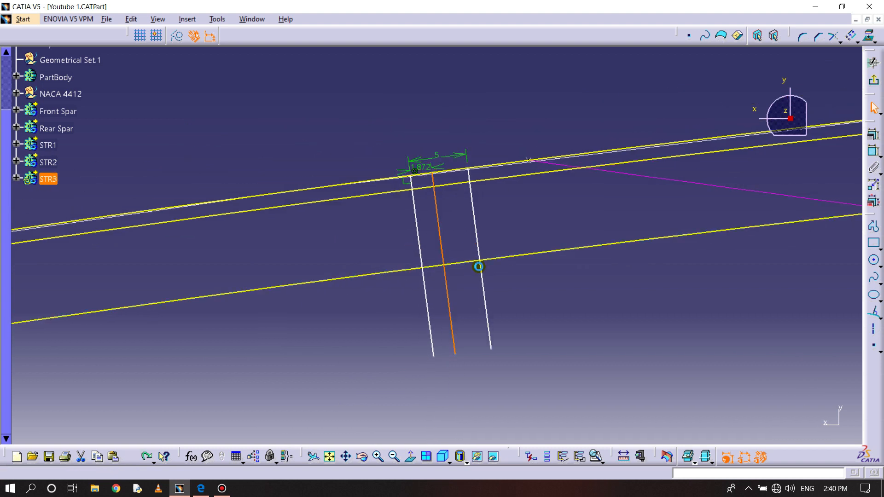
{"action": "left_click", "coordinate": [479, 269]}
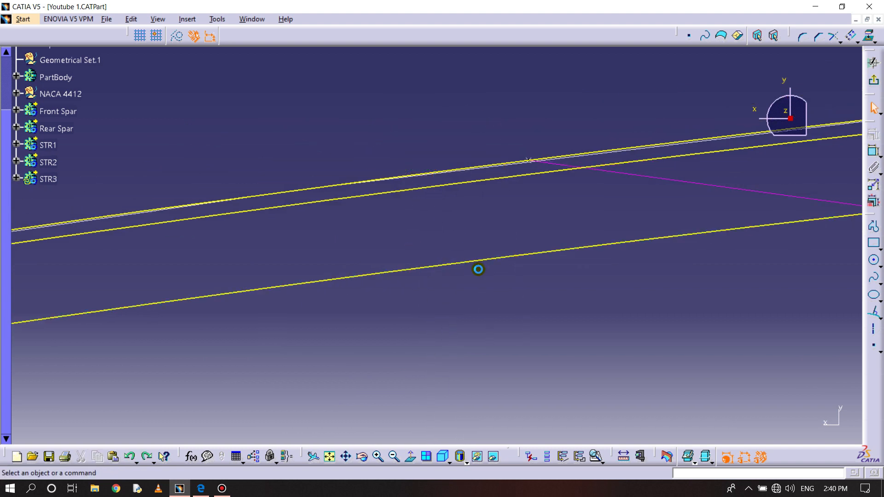
- Redraw a line normal to the projected airfoil curve, closer to the reference point and crossing both offset curves
{"action": "left_click", "coordinate": [873, 313]}
{"action": "left_click", "coordinate": [487, 168]}
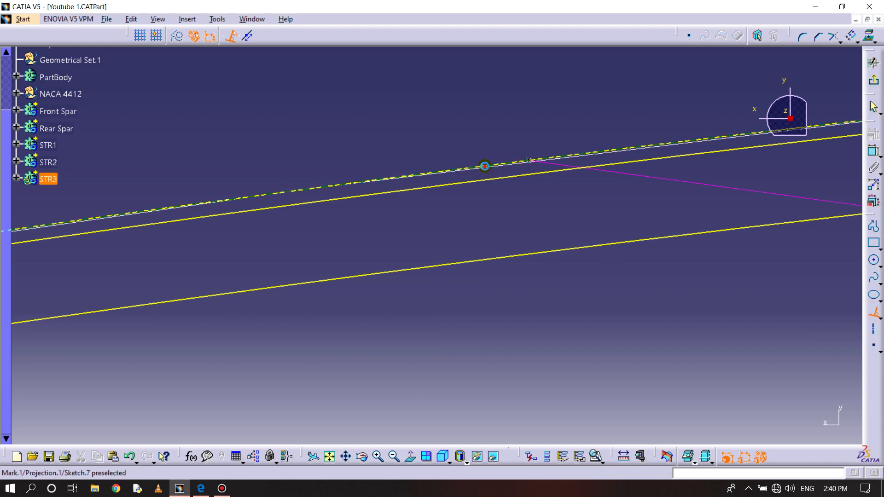
{"action": "left_click", "coordinate": [522, 308]}
{"action": "left_click", "coordinate": [546, 299]}
{"action": "middle_click_drag", "start_coordinate": [627, 278], "coordinate": [629, 237]}
{"action": "middle_click_drag", "start_coordinate": [627, 243], "coordinate": [531, 275]}
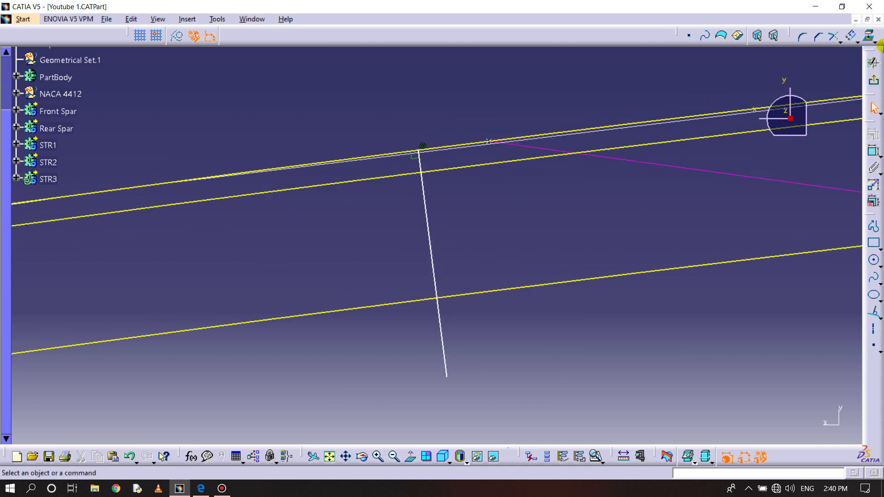
- Offset the redrawn normal line toward the reference point and set the offset distance to 5 mm
{"action": "left_click", "coordinate": [851, 36]}
{"action": "left_click", "coordinate": [424, 233]}
{"action": "left_click", "coordinate": [428, 231]}
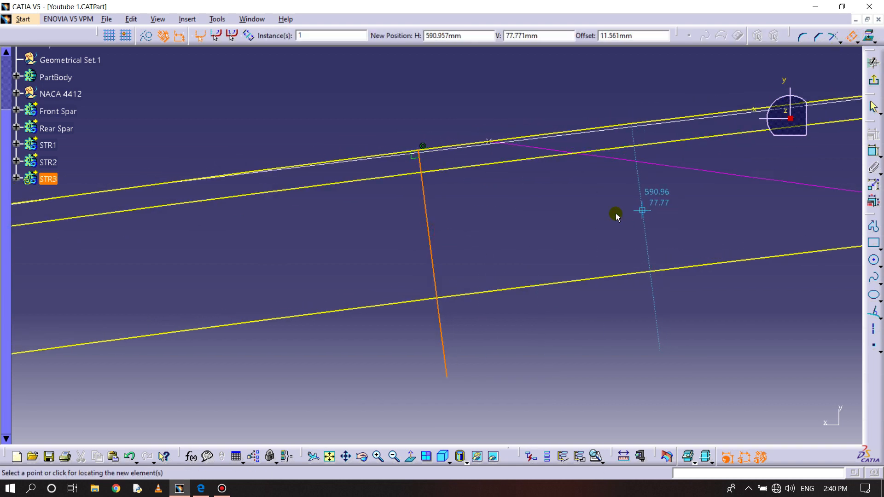
{"action": "left_click", "coordinate": [591, 211]}
{"action": "double_click", "coordinate": [494, 67]}
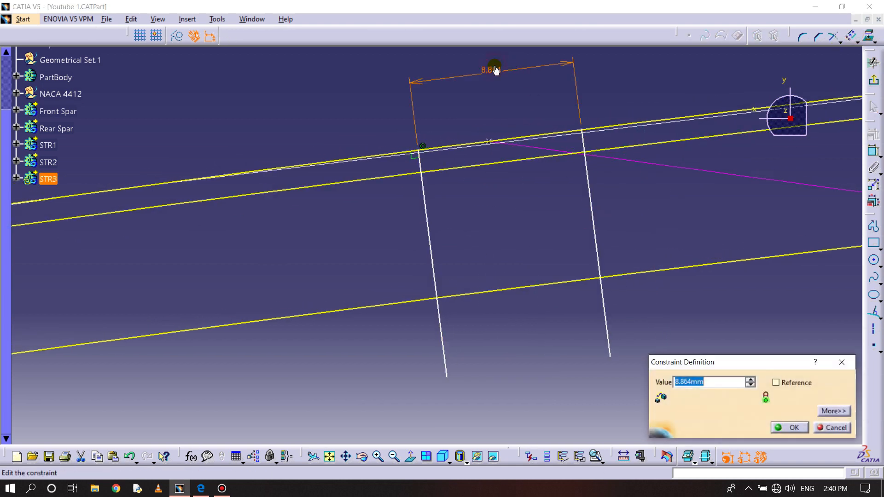
{"action": "type", "text": "5"}
{"action": "key", "text": "Return"}
{"action": "left_click", "coordinate": [544, 179]}
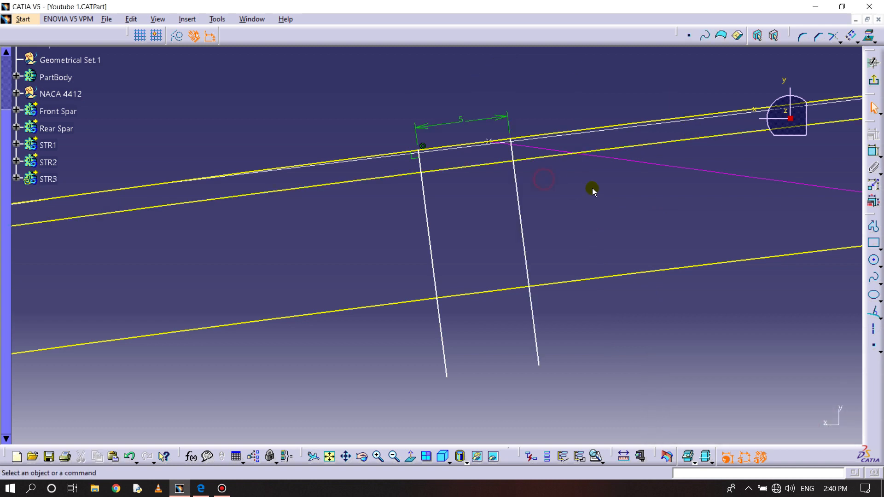
- Offset the redrawn normal line again toward the 5 mm line and set that offset distance to 1.2 mm
{"action": "left_click", "coordinate": [851, 36]}
{"action": "left_click", "coordinate": [428, 211]}
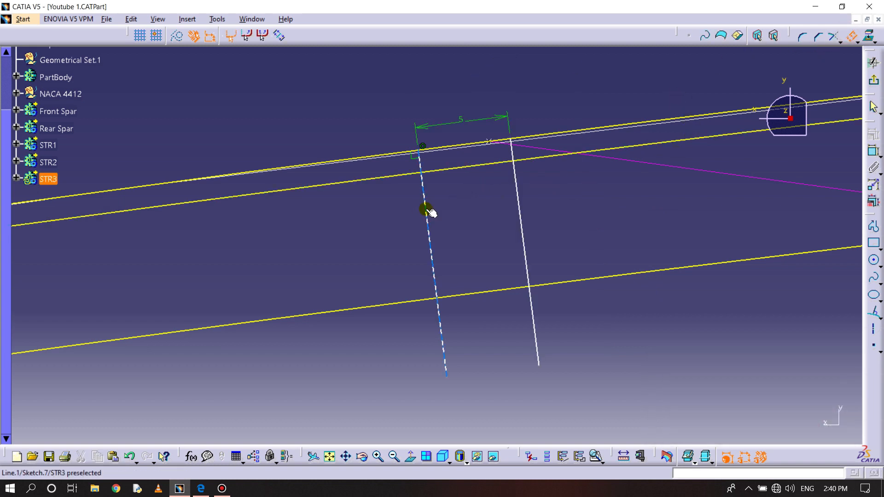
{"action": "double_click", "coordinate": [437, 204]}
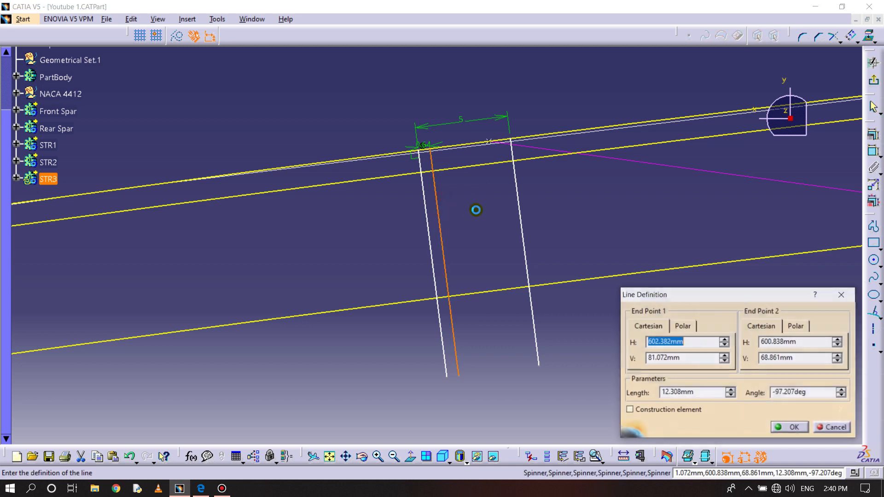
{"action": "type", "text": "1."}
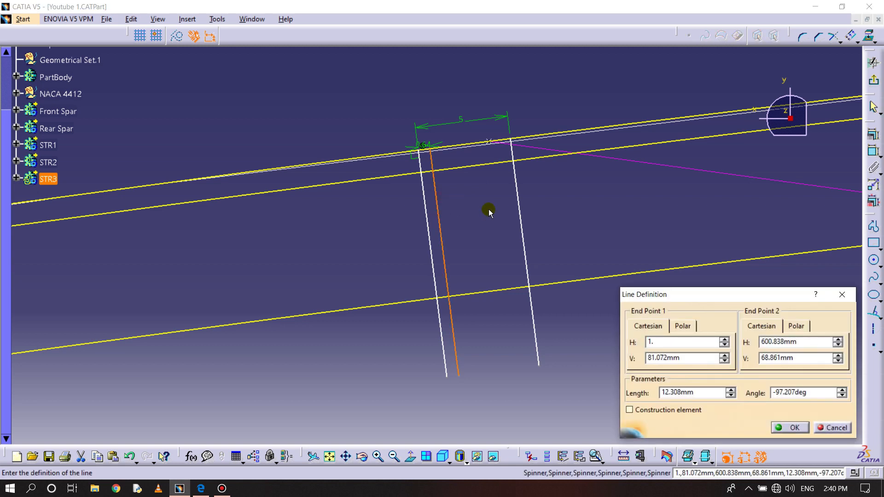
{"action": "key", "text": "Return"}
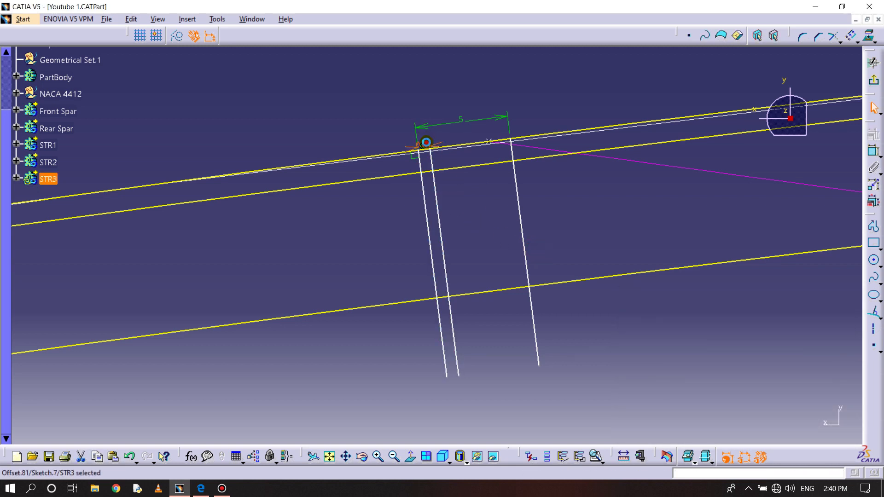
{"action": "double_click", "coordinate": [426, 142]}
{"action": "type", "text": "1.2"}
{"action": "key", "text": "Return"}
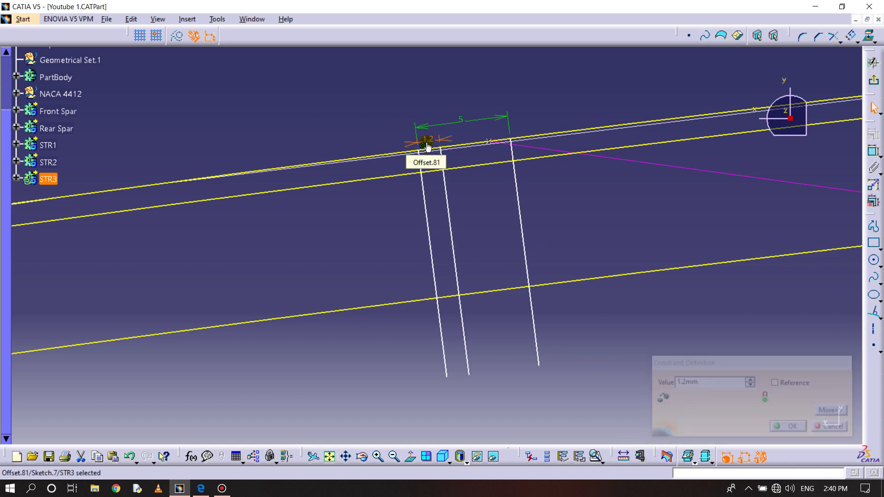
{"action": "mouse_move", "coordinate": [479, 195]}
{"action": "middle_mouse_down"}
{"action": "mouse_move", "coordinate": [494, 224]}
{"action": "mouse_move", "coordinate": [546, 212]}
{"action": "middle_mouse_up"}
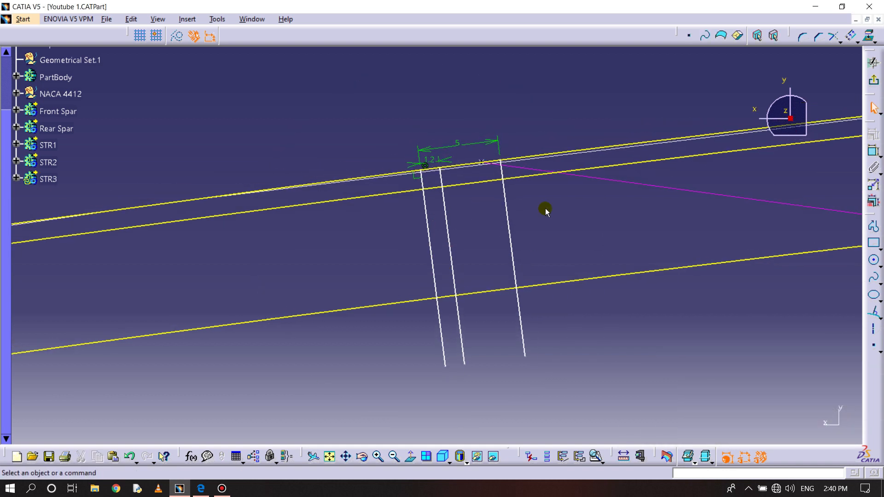
- Quick-trim the 5 mm line beyond the first offset curve and the other two beyond the second, then delete the three leftover endpoints
{"action": "left_click", "coordinate": [842, 43]}
{"action": "left_click", "coordinate": [850, 83]}
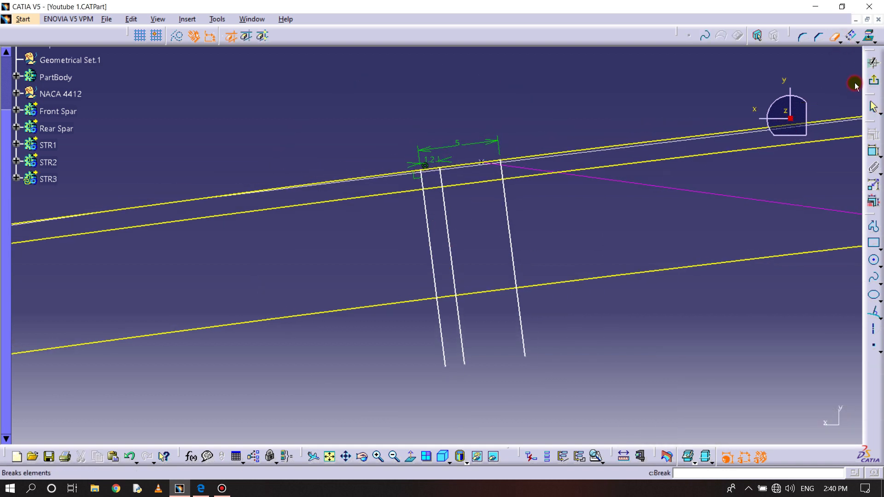
{"action": "left_click", "coordinate": [509, 219]}
{"action": "left_click", "coordinate": [524, 339]}
{"action": "left_click", "coordinate": [461, 331]}
{"action": "left_click", "coordinate": [442, 332]}
{"action": "key", "text": "Escape"}
{"action": "left_click_drag", "start_coordinate": [425, 332], "coordinate": [573, 387]}
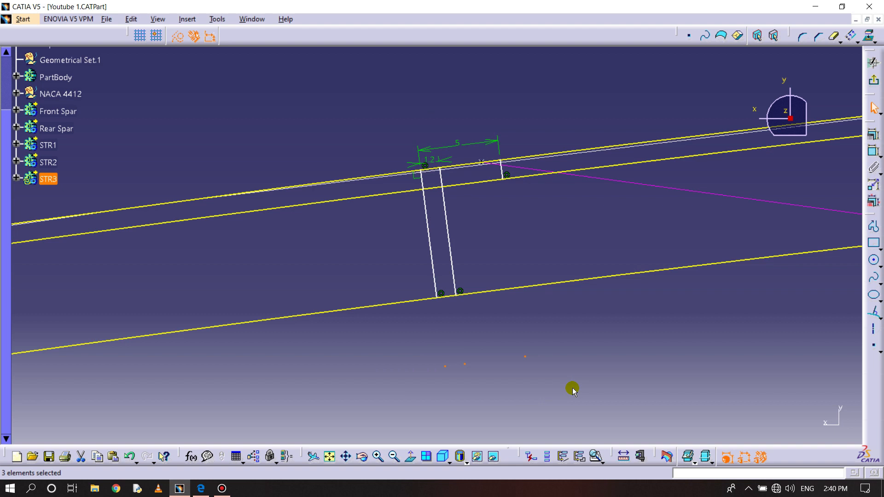
{"action": "left_click", "coordinate": [530, 362]}
- Trim the projected airfoil curve to the segment between the original normal line and the 5 mm line
{"action": "mouse_move", "coordinate": [468, 345]}
{"action": "middle_mouse_down"}
{"action": "mouse_move", "coordinate": [496, 276]}
{"action": "mouse_move", "coordinate": [472, 306]}
{"action": "mouse_move", "coordinate": [473, 294]}
{"action": "middle_mouse_up"}
{"action": "left_click", "coordinate": [841, 39]}
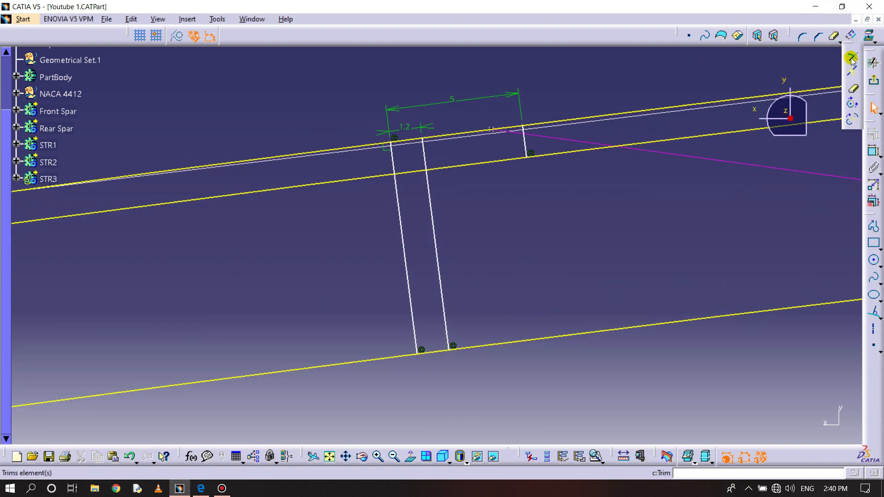
{"action": "left_click", "coordinate": [851, 58]}
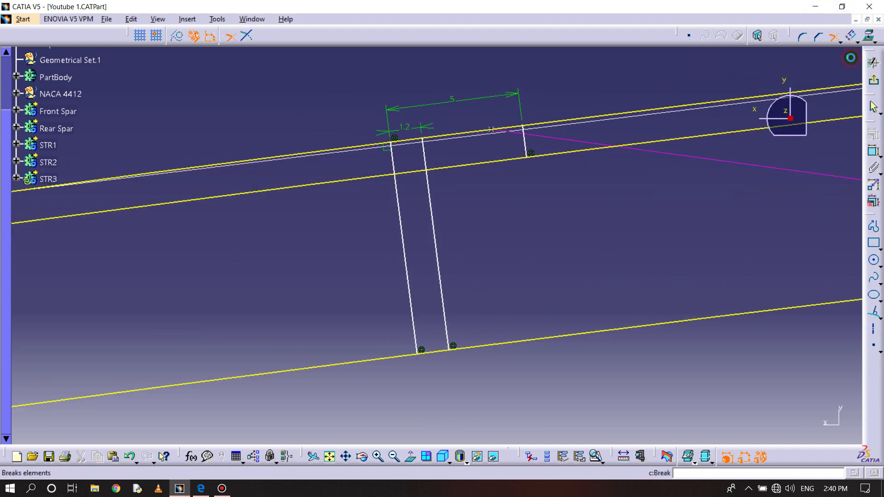
{"action": "left_click", "coordinate": [412, 306]}
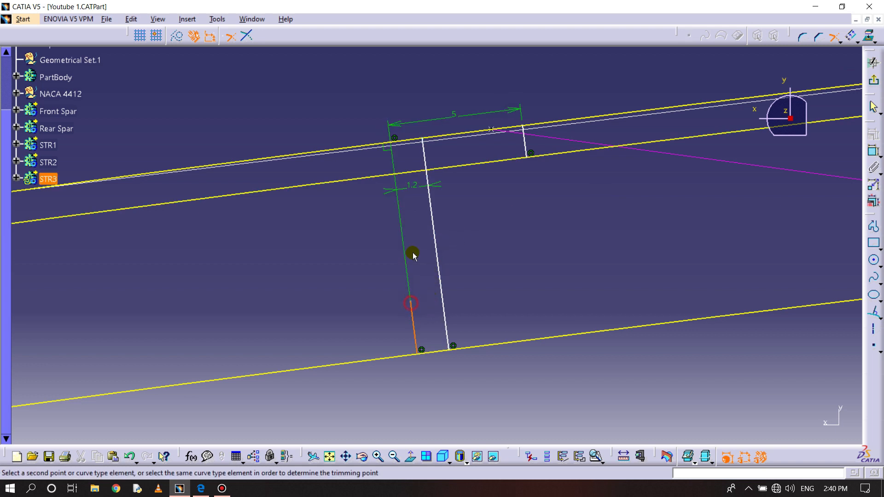
{"action": "left_click", "coordinate": [408, 139]}
{"action": "left_click", "coordinate": [476, 132]}
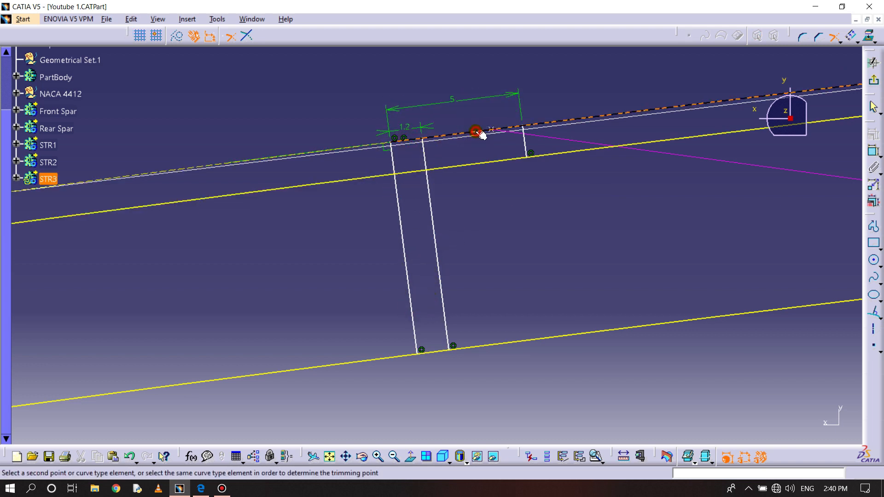
{"action": "left_click", "coordinate": [529, 137]}
- Trim both offset curves against the normal lines to form the inner corner and foot of a closed L-shaped profile
{"action": "left_click", "coordinate": [525, 143]}
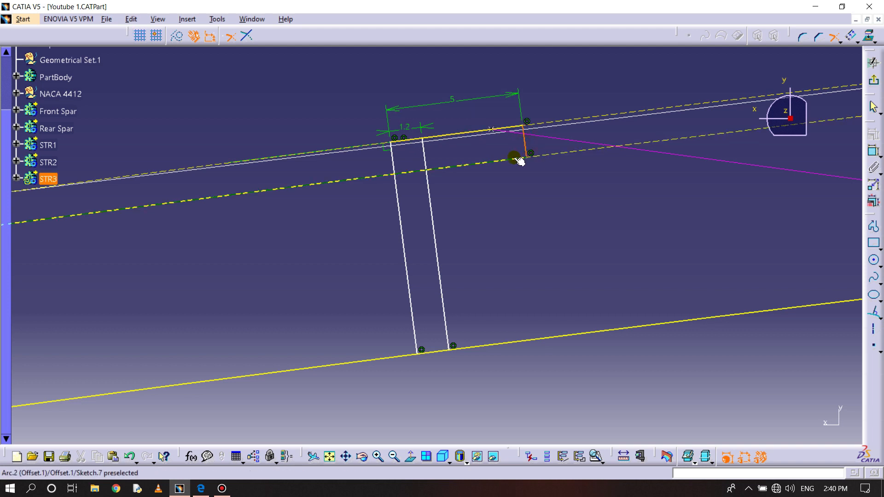
{"action": "left_click", "coordinate": [476, 167]}
{"action": "left_click", "coordinate": [426, 186]}
{"action": "left_click", "coordinate": [436, 276]}
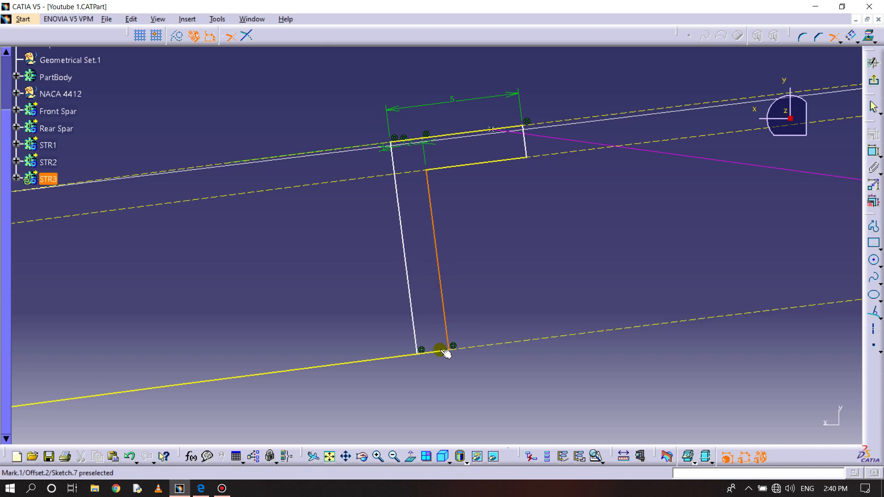
{"action": "left_click", "coordinate": [436, 354]}
{"action": "left_click", "coordinate": [408, 296]}
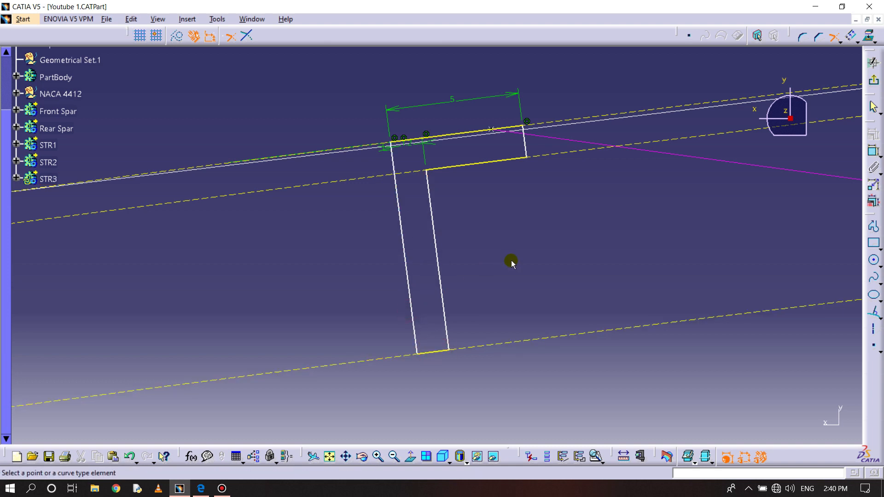
- Run Sketch Analysis to check whether the L profile is closed
{"action": "left_click", "coordinate": [217, 19]}
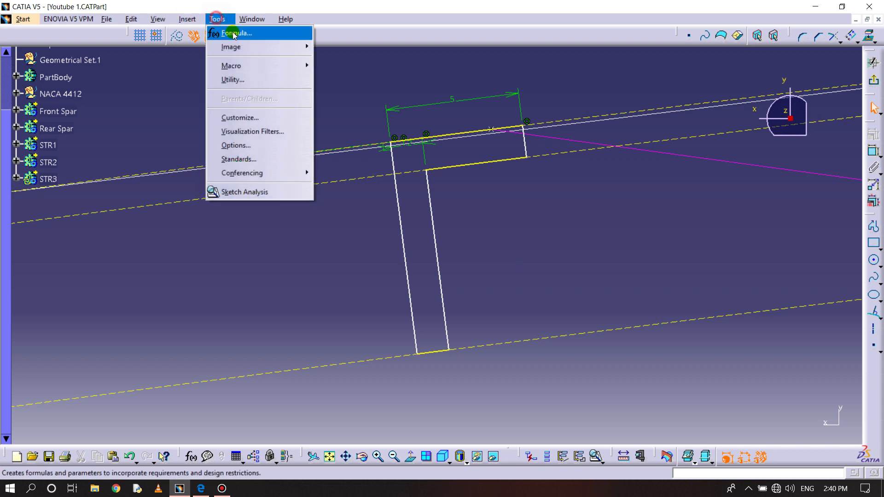
{"action": "left_click", "coordinate": [254, 194]}
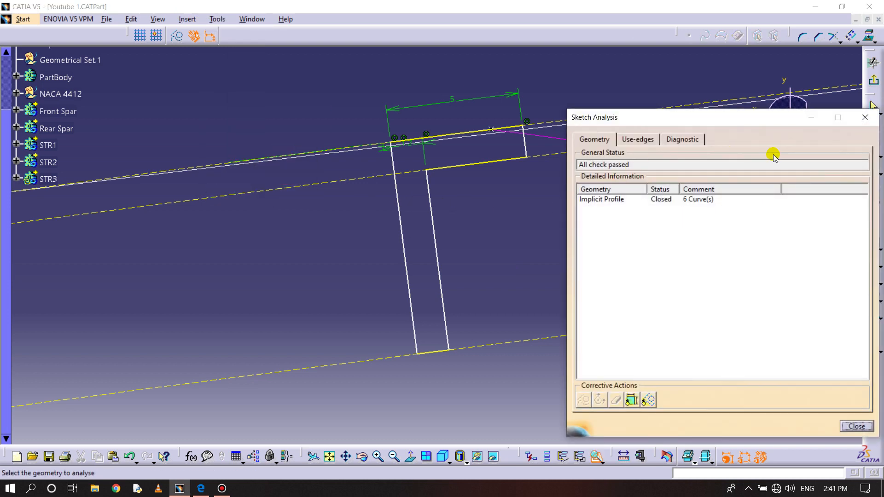
{"action": "left_click", "coordinate": [865, 118]}
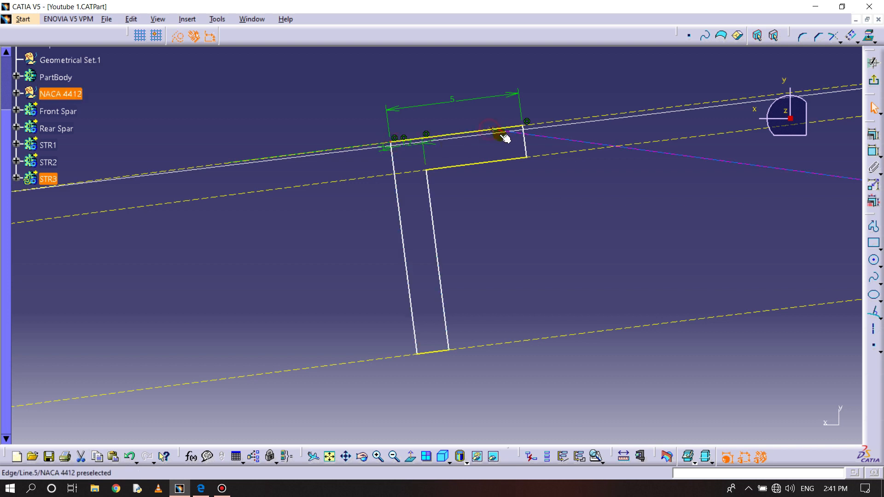
- Make the profile's outer normal line coincident with the reference point on the airfoil and exit the sketch
{"action": "left_click", "coordinate": [874, 151]}
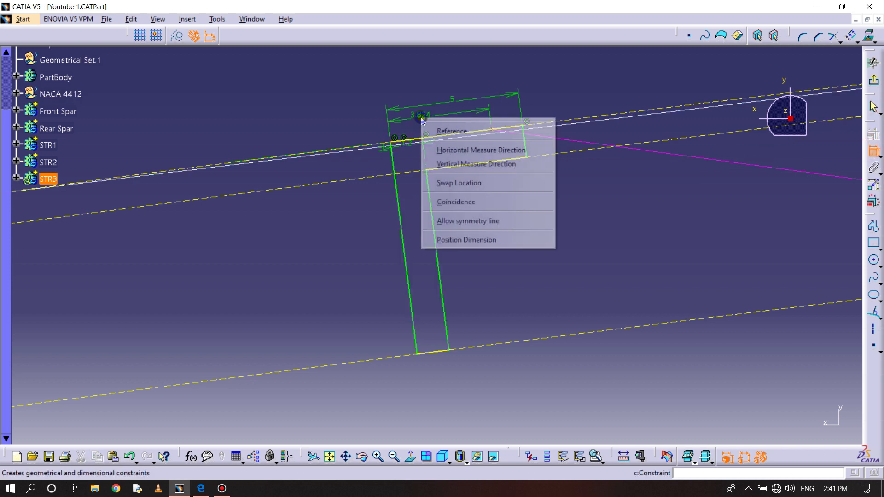
{"action": "right_click", "coordinate": [422, 121]}
{"action": "left_click", "coordinate": [465, 203]}
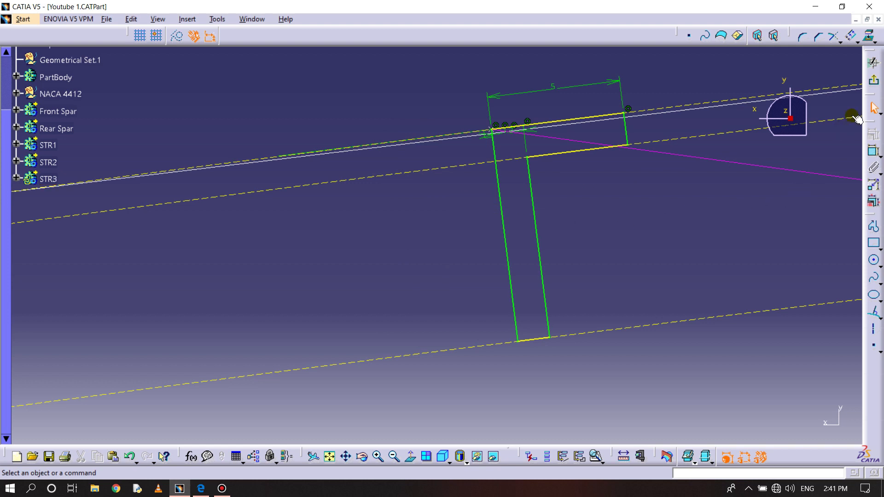
{"action": "middle_click_drag", "start_coordinate": [570, 132], "coordinate": [530, 214]}
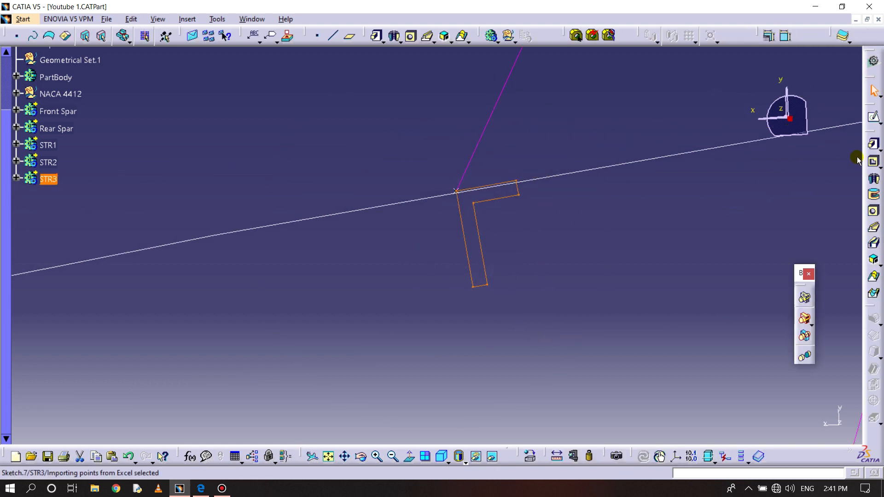
- Set up a rib with Sketch.7 as profile and Line.5 as center curve, and unhide the wing's multi-sections surface
{"action": "left_click", "coordinate": [873, 228]}
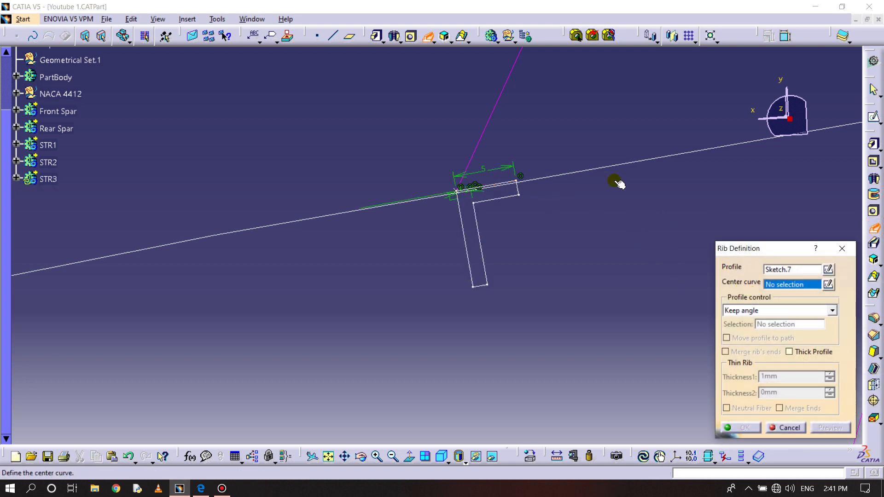
{"action": "left_click", "coordinate": [493, 119]}
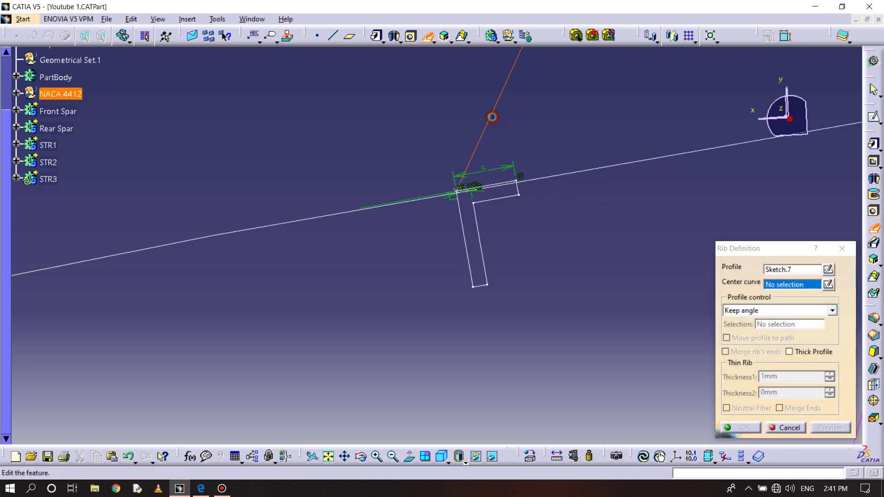
{"action": "left_click", "coordinate": [492, 455]}
{"action": "right_click", "coordinate": [338, 163]}
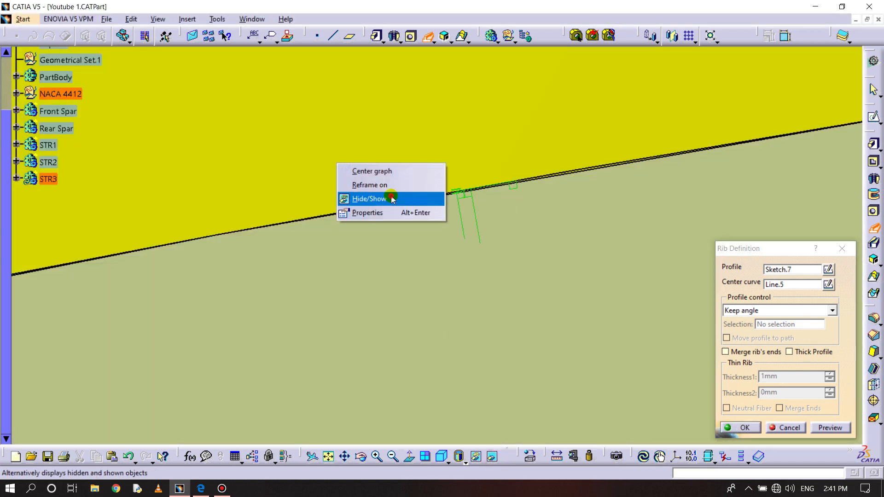
{"action": "left_click", "coordinate": [392, 199]}
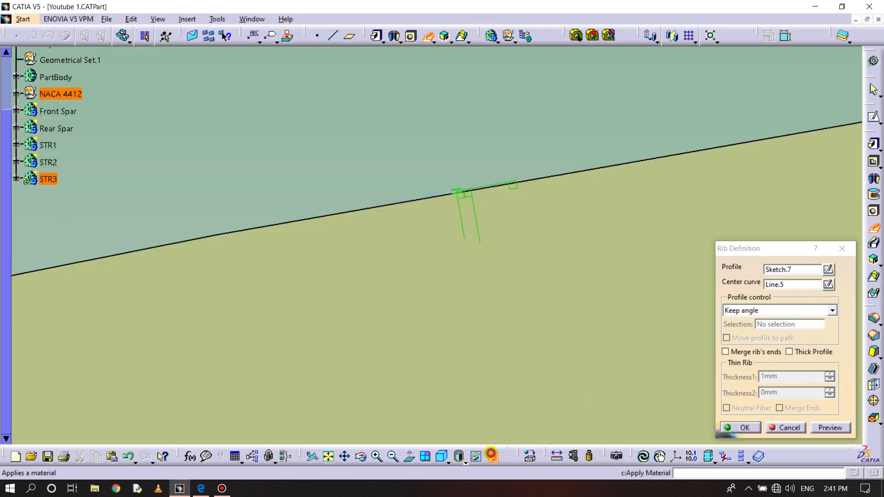
{"action": "left_click", "coordinate": [492, 456]}
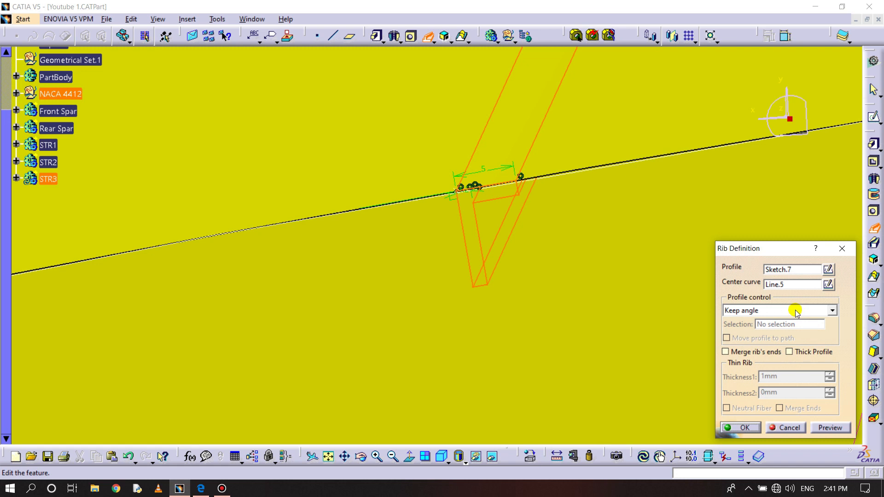
- Set the rib's profile control to Reference surface, select the wing's multi-sections surface, and create the rib
{"action": "left_click", "coordinate": [760, 310]}
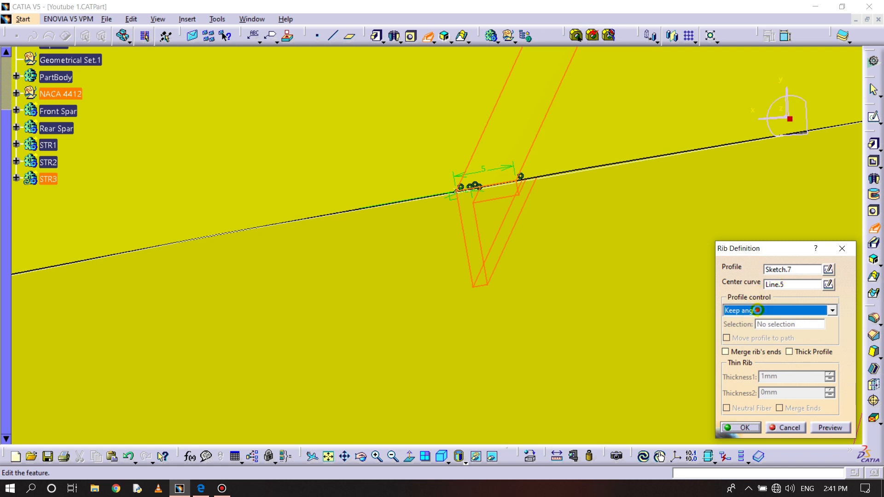
{"action": "left_click", "coordinate": [760, 339]}
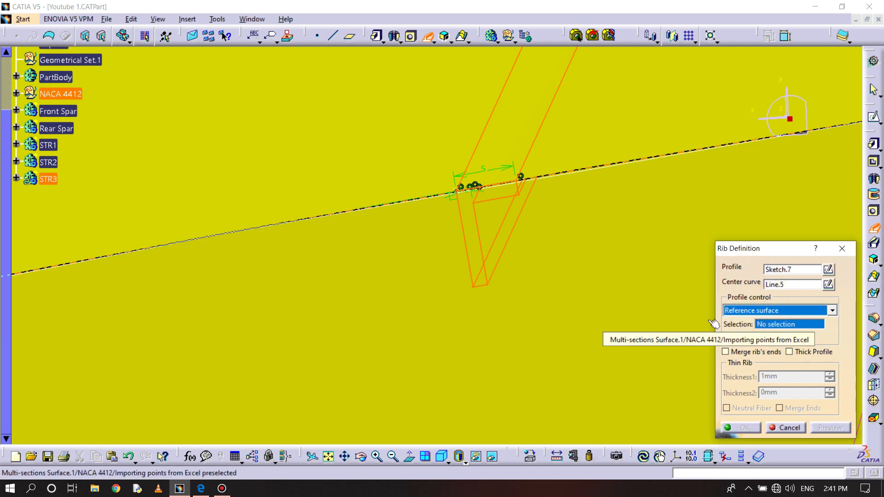
{"action": "middle_click_drag", "start_coordinate": [580, 268], "coordinate": [595, 310], "text": "ctrl"}
{"action": "left_click", "coordinate": [399, 127]}
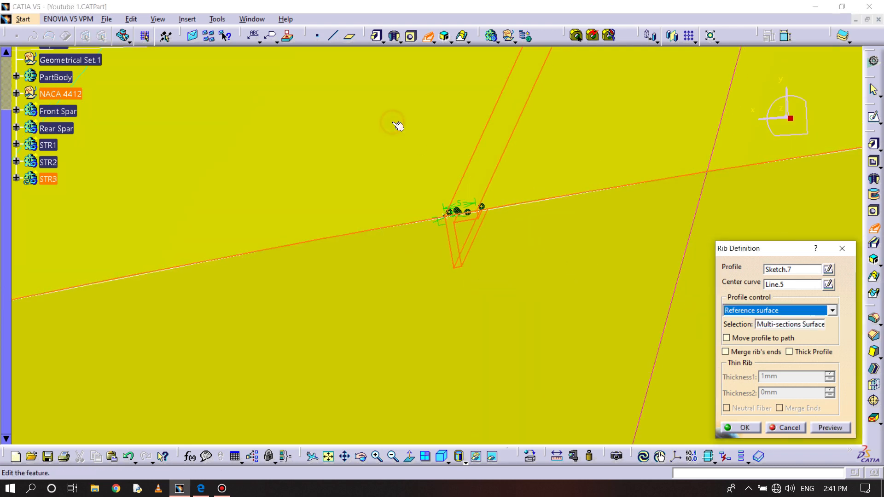
{"action": "left_click", "coordinate": [742, 427]}
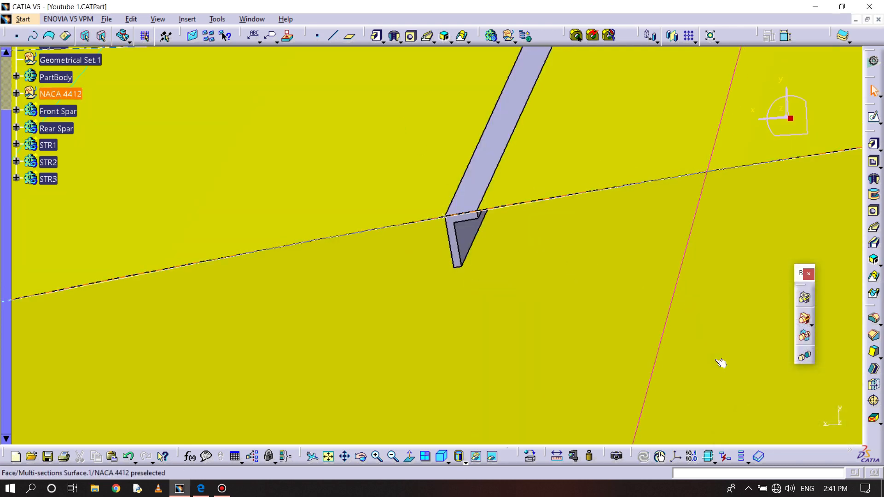
- Insert a new body and rename it STR4
{"action": "middle_click_drag", "start_coordinate": [419, 168], "coordinate": [463, 248], "text": "ctrl"}
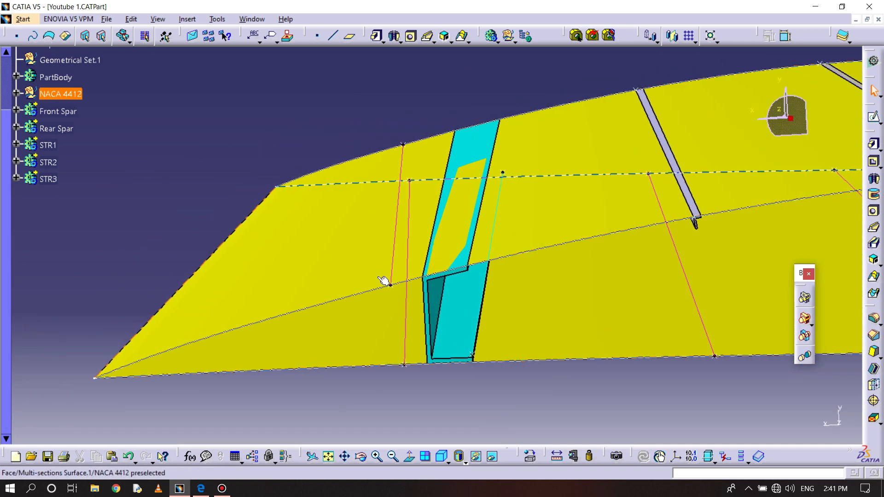
{"action": "left_click", "coordinate": [187, 19]}
{"action": "left_click", "coordinate": [212, 48]}
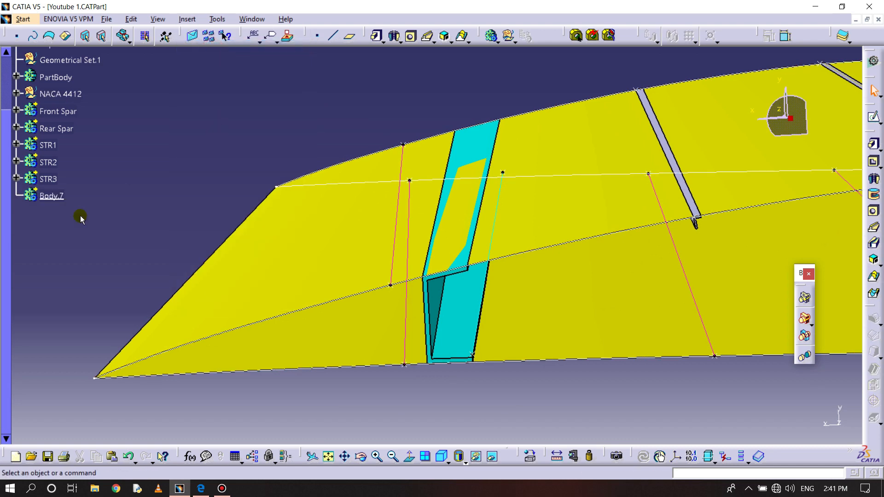
{"action": "right_click", "coordinate": [46, 196]}
{"action": "left_click", "coordinate": [85, 243]}
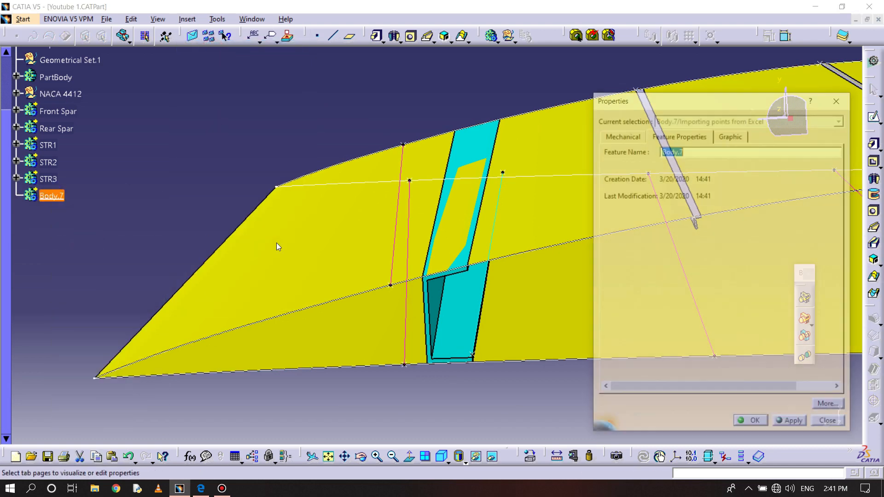
{"action": "type", "text": "STR4"}
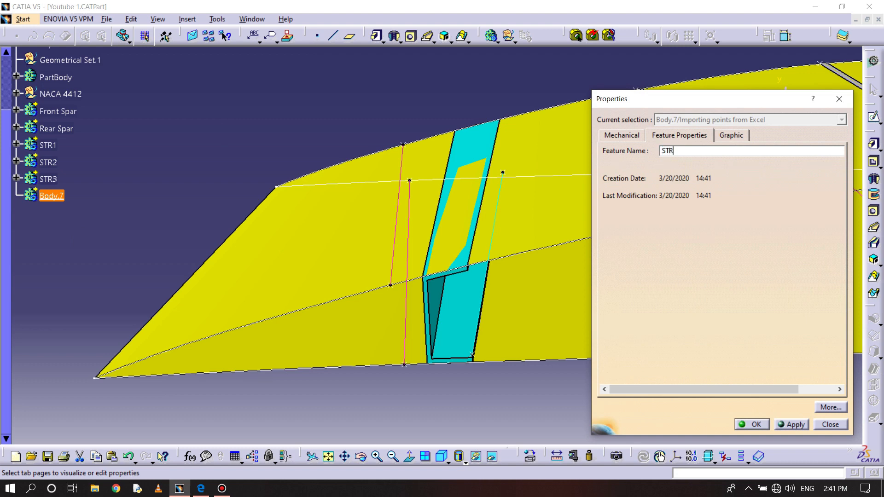
{"action": "left_click", "coordinate": [751, 424]}
{"action": "middle_click_drag", "start_coordinate": [505, 344], "coordinate": [598, 292]}
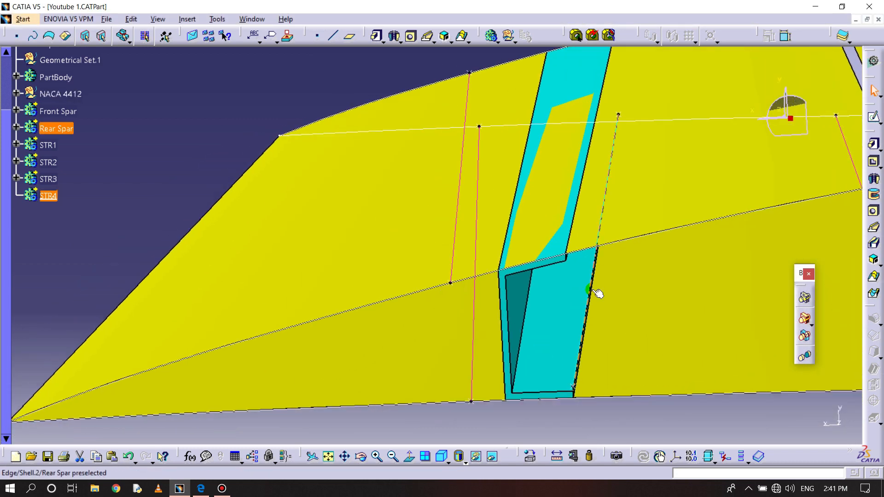
- Hide the wing's multi-sections surface so the spars and stringers inside are exposed
{"action": "middle_click_drag", "start_coordinate": [680, 221], "coordinate": [617, 182]}
{"action": "right_click", "coordinate": [604, 168]}
{"action": "left_click", "coordinate": [643, 214]}
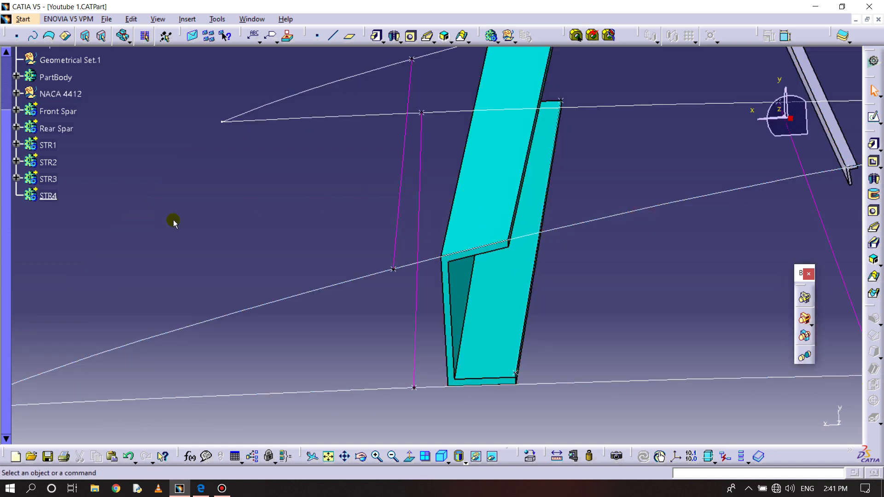
- Start a sketch in STR4 on the plane of the larger airfoil section and view it normal to that plane
{"action": "middle_click_drag", "start_coordinate": [329, 215], "coordinate": [345, 348]}
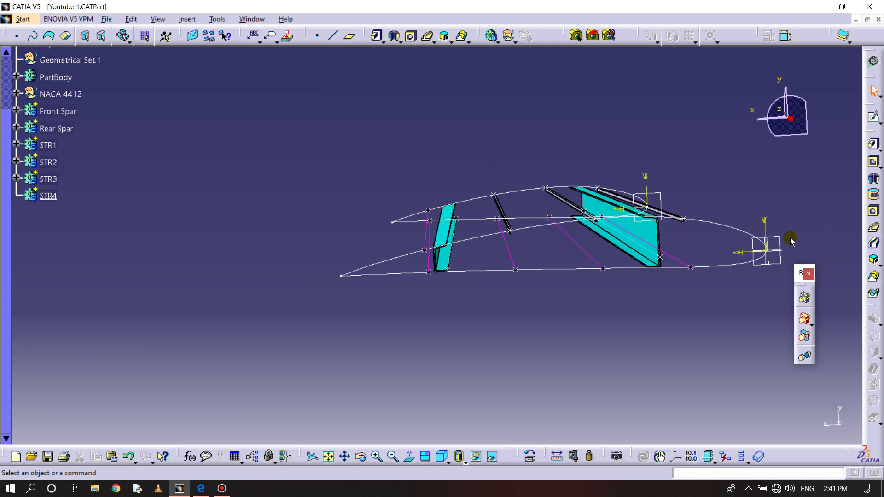
{"action": "left_click", "coordinate": [875, 119]}
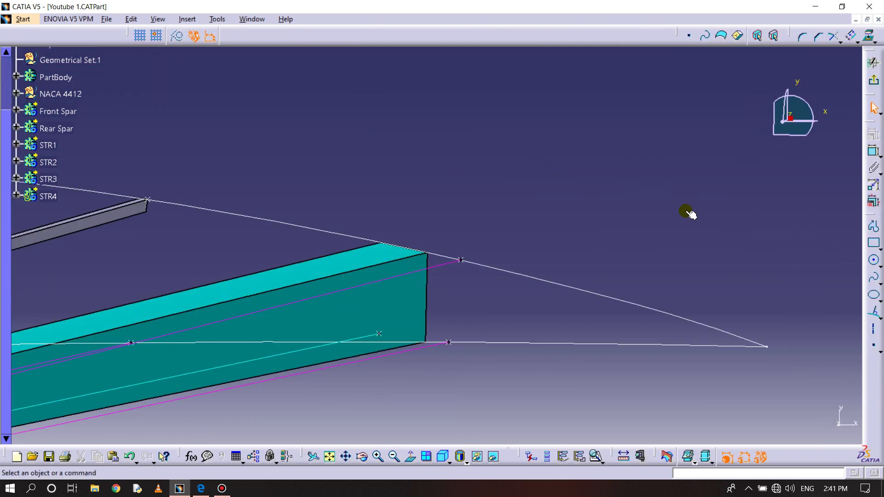
{"action": "left_click", "coordinate": [413, 456]}
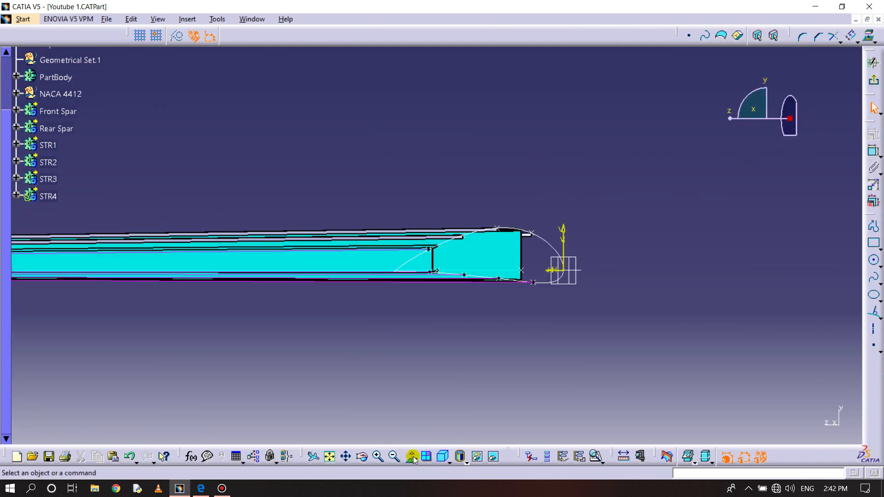
{"action": "left_click", "coordinate": [413, 457]}
{"action": "left_click", "coordinate": [412, 457]}
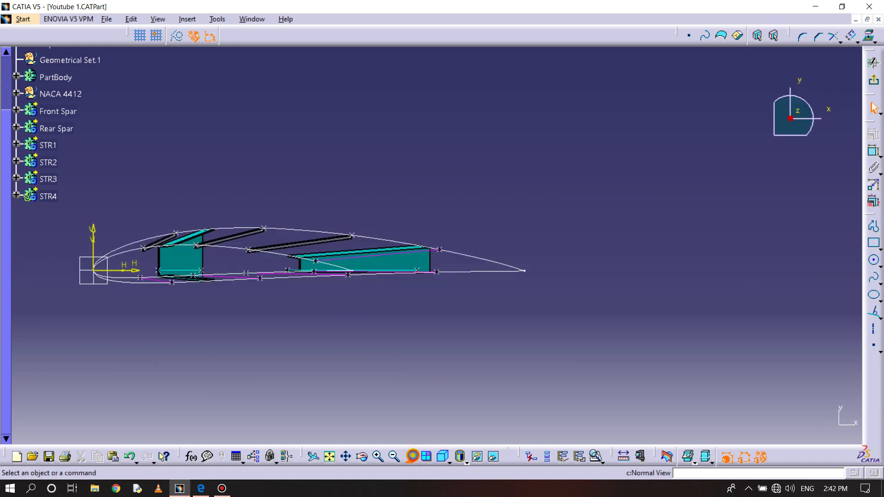
- Project the larger airfoil's outline into the sketch as the reference curve for the stringer profile
{"action": "mouse_move", "coordinate": [364, 328]}
{"action": "middle_mouse_down"}
{"action": "mouse_move", "coordinate": [427, 400]}
{"action": "mouse_move", "coordinate": [448, 361]}
{"action": "middle_mouse_up"}
{"action": "middle_click_drag", "start_coordinate": [448, 361], "coordinate": [454, 263]}
{"action": "middle_click_drag", "start_coordinate": [528, 280], "coordinate": [487, 209]}
{"action": "left_click", "coordinate": [870, 35]}
{"action": "left_click", "coordinate": [331, 278]}
{"action": "left_click", "coordinate": [590, 220]}
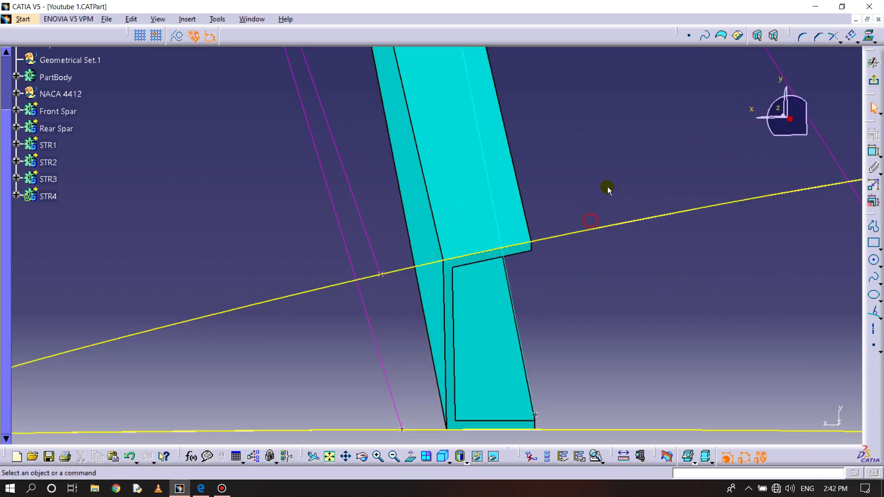
- Offset the projected airfoil curve inward to set the thickness of the stringer's flange
{"action": "left_click", "coordinate": [851, 35]}
{"action": "left_click", "coordinate": [297, 296]}
{"action": "left_click", "coordinate": [317, 323]}
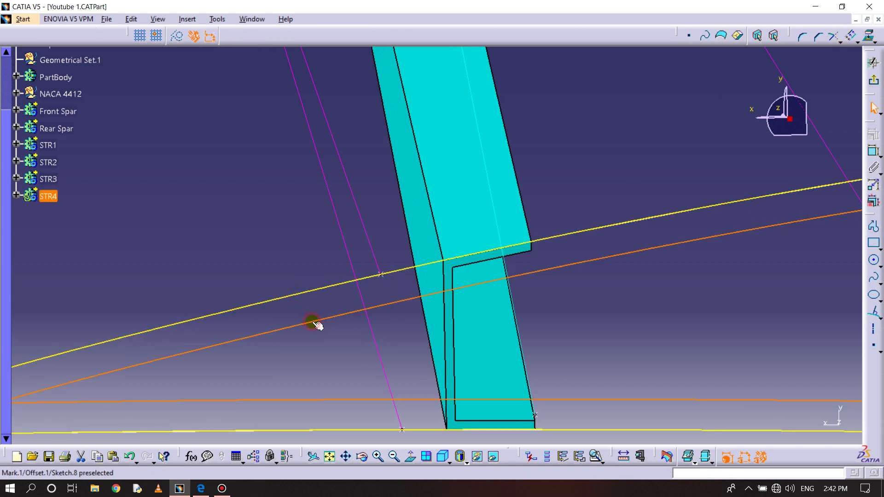
{"action": "double_click", "coordinate": [318, 321]}
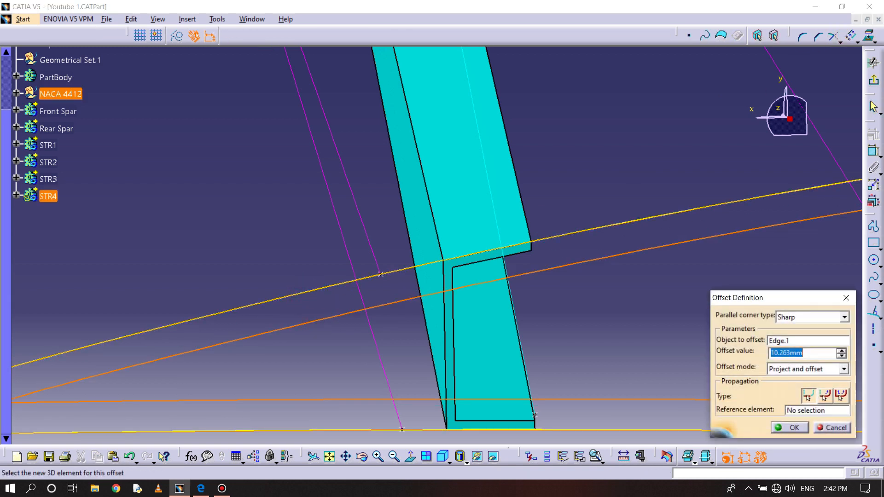
{"action": "type", "text": "1."}
{"action": "key", "text": "Return"}
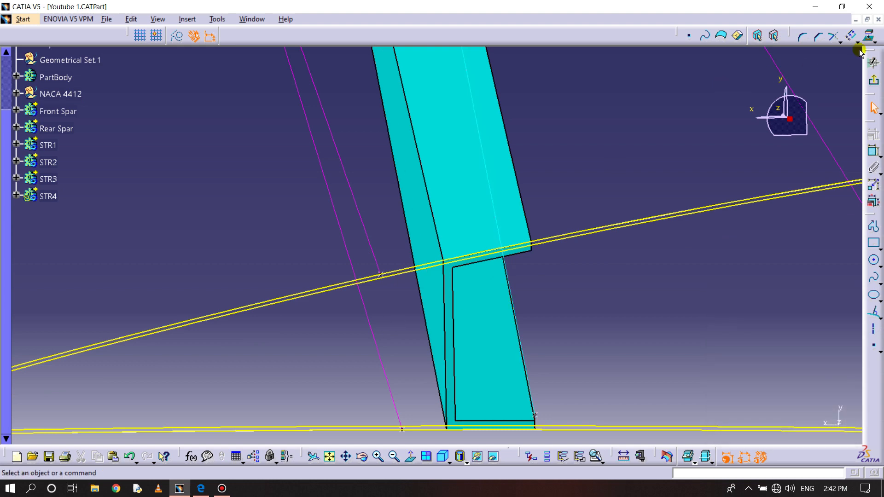
- Offset the projected airfoil curve inward a second time, deeper than the flange offset, to set the stringer's full height
{"action": "left_click", "coordinate": [850, 40]}
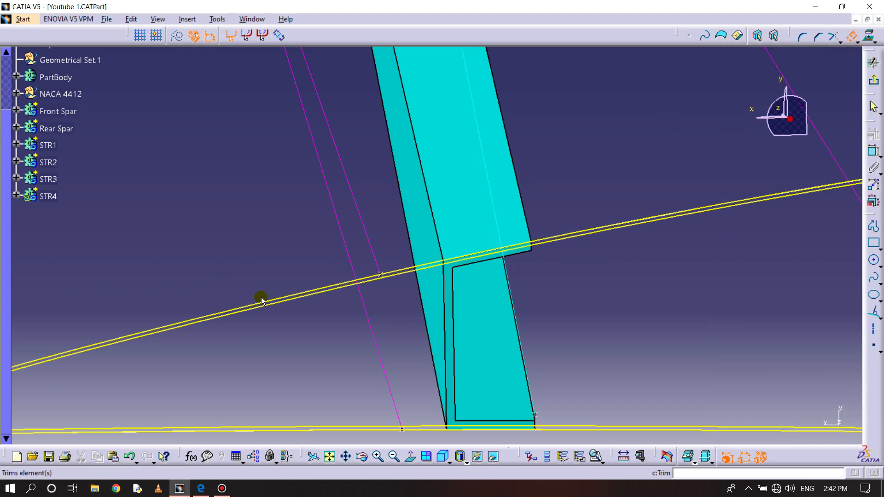
{"action": "left_click", "coordinate": [276, 298]}
{"action": "double_click", "coordinate": [291, 317]}
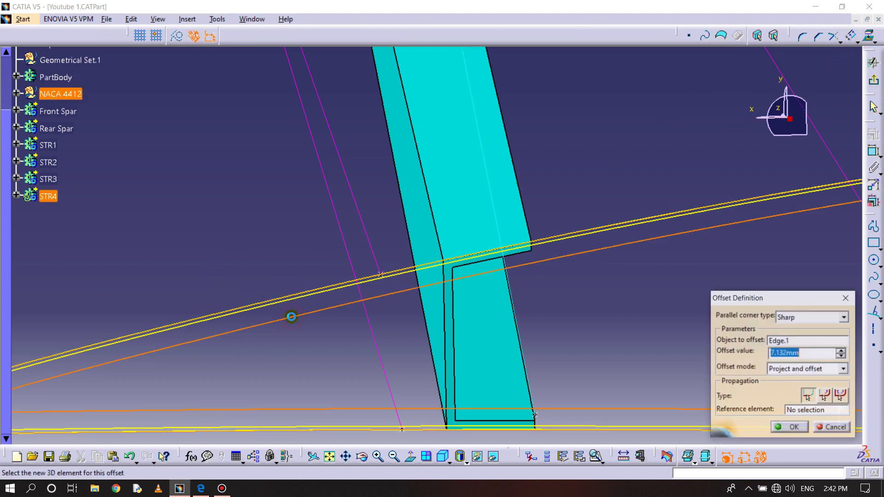
{"action": "type", "text": "1.8"}
{"action": "key", "text": "Return"}
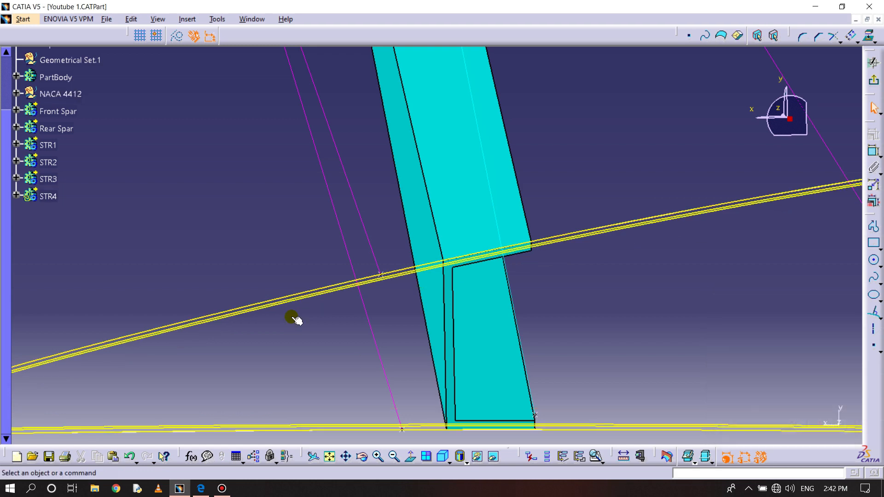
{"action": "key", "text": "ctrl+z"}
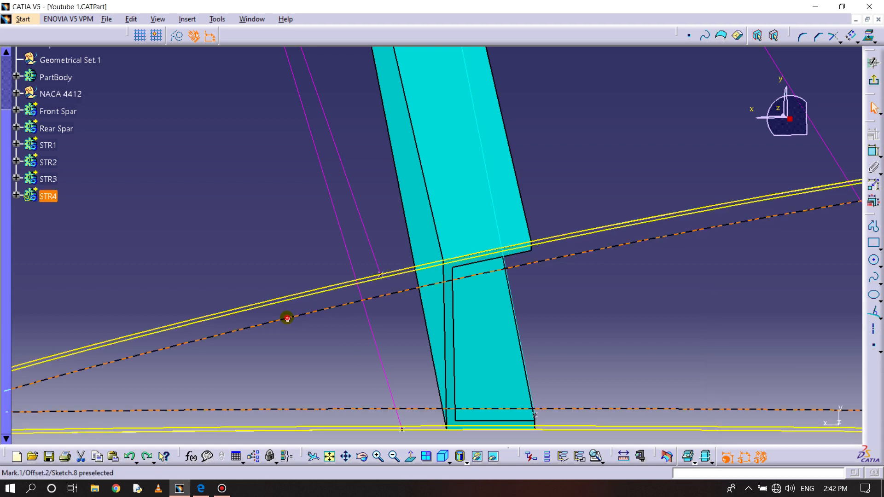
{"action": "double_click", "coordinate": [286, 318]}
{"action": "key", "text": "Return"}
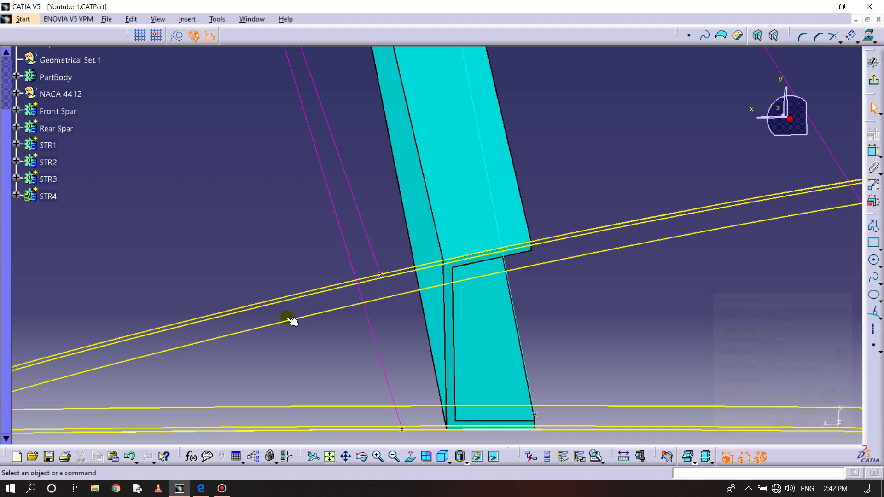
- Draw a line normal to the airfoil curve beside the reference point near the rear spar, crossing both offset curves
{"action": "middle_click_drag", "start_coordinate": [275, 341], "coordinate": [393, 180], "text": "ctrl"}
{"action": "middle_click_drag", "start_coordinate": [329, 268], "coordinate": [375, 289], "text": "ctrl"}
{"action": "left_click", "coordinate": [874, 310]}
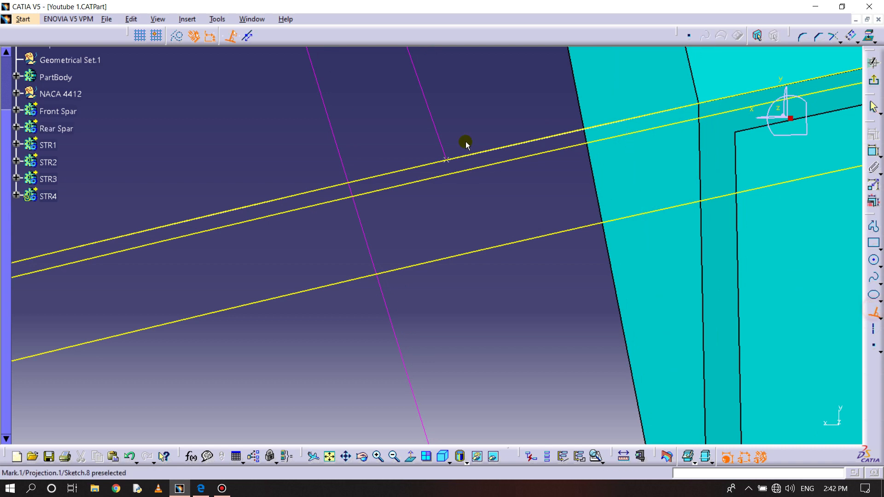
{"action": "left_click", "coordinate": [408, 164]}
{"action": "left_click", "coordinate": [442, 318]}
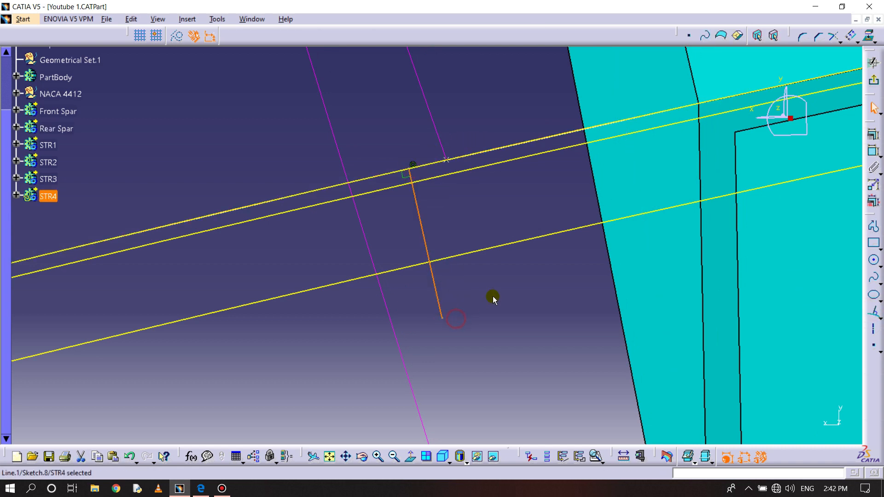
{"action": "left_click", "coordinate": [492, 297]}
- Offset the normal line toward the rear spar and set the spacing to 5 mm
{"action": "left_click", "coordinate": [851, 36]}
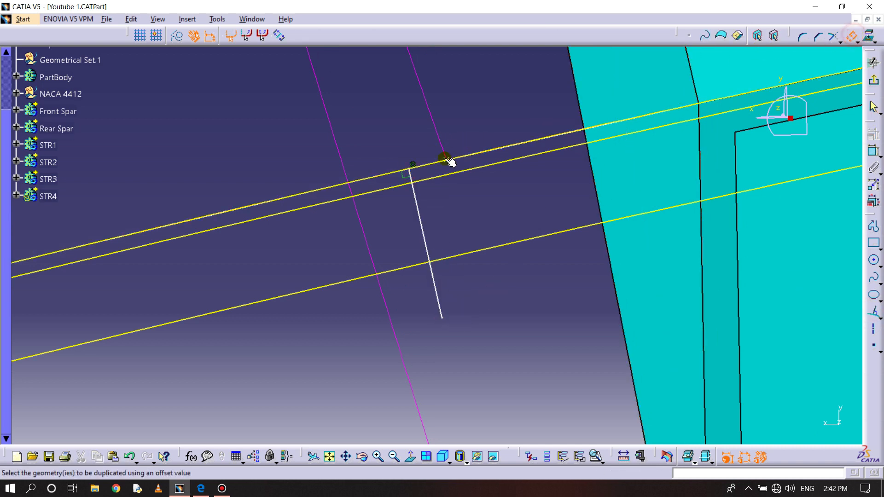
{"action": "left_click", "coordinate": [420, 216]}
{"action": "left_click", "coordinate": [510, 191]}
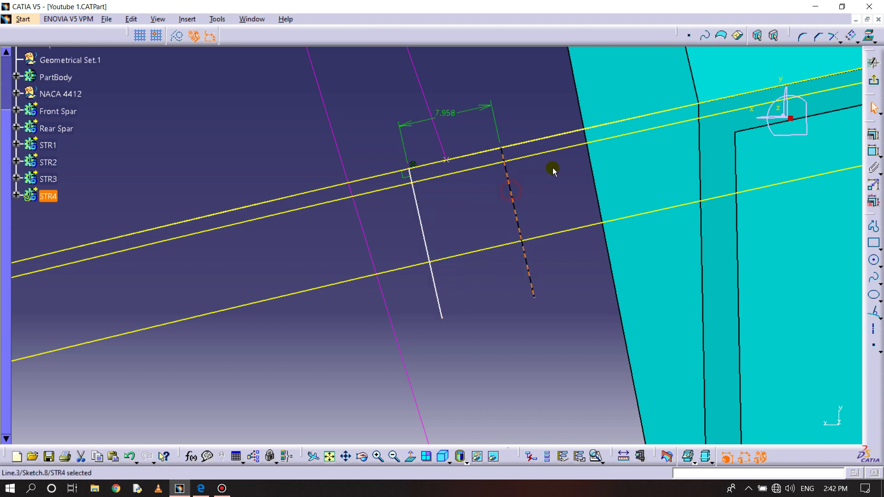
{"action": "double_click", "coordinate": [450, 114]}
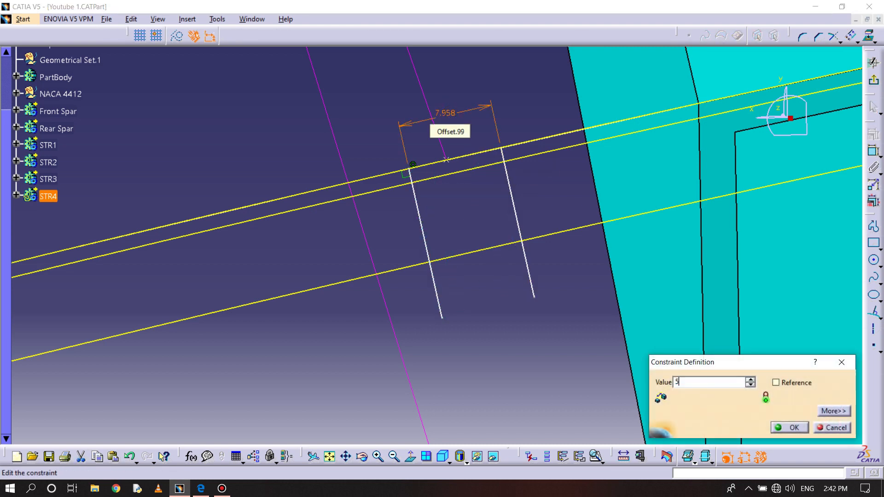
{"action": "key", "text": "Return"}
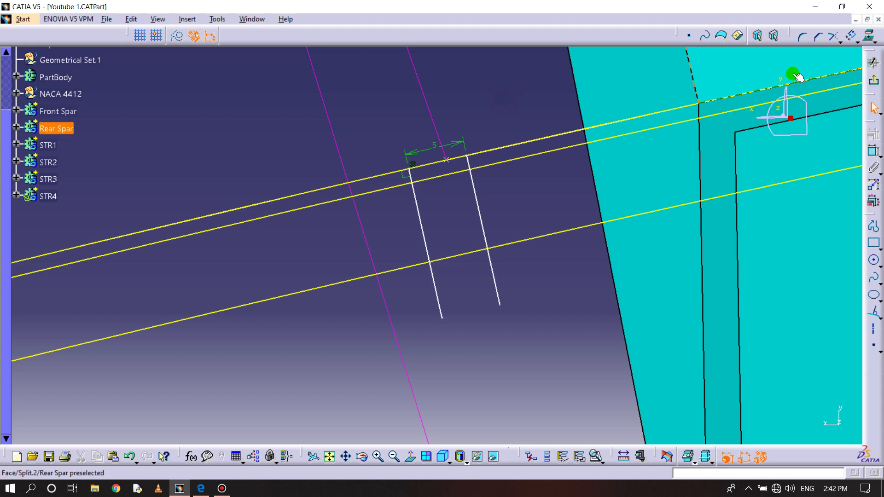
- Offset the original normal line a second time by about 0.8 mm toward the rear spar
{"action": "left_click", "coordinate": [851, 36]}
{"action": "left_click", "coordinate": [423, 223]}
{"action": "left_click", "coordinate": [430, 221]}
{"action": "double_click", "coordinate": [433, 221]}
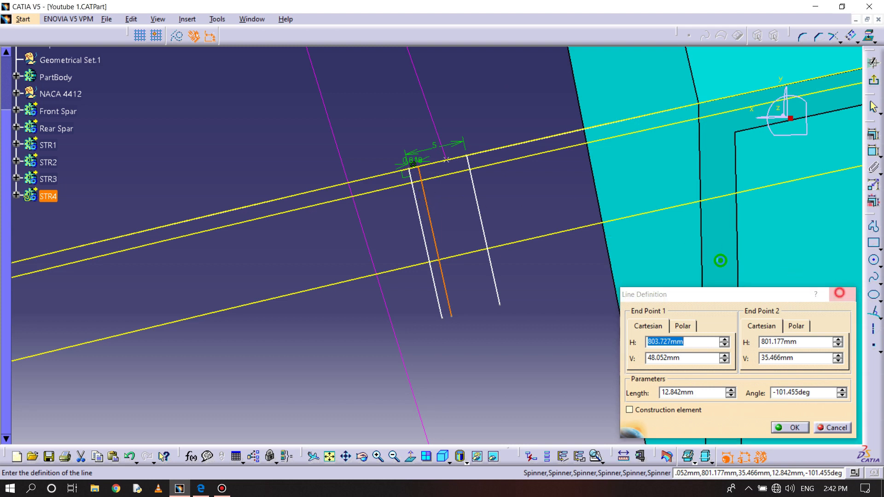
{"action": "left_click", "coordinate": [837, 293]}
{"action": "double_click", "coordinate": [411, 163]}
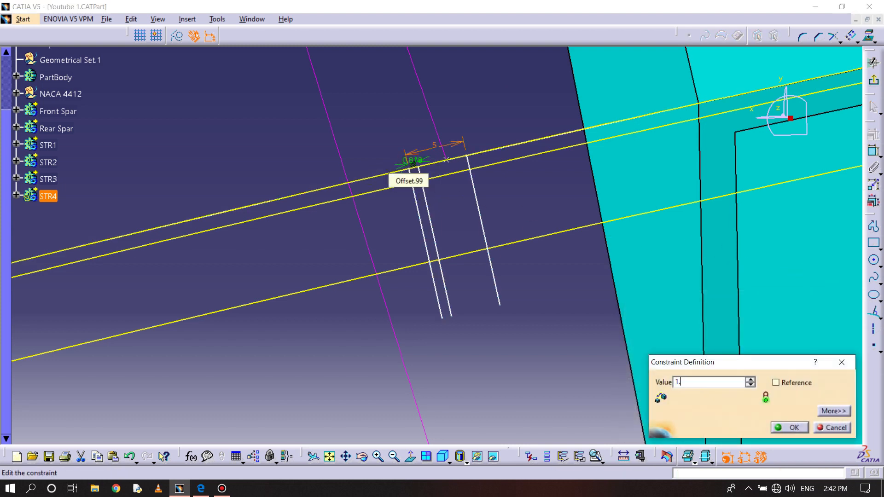
{"action": "key", "text": "Return"}
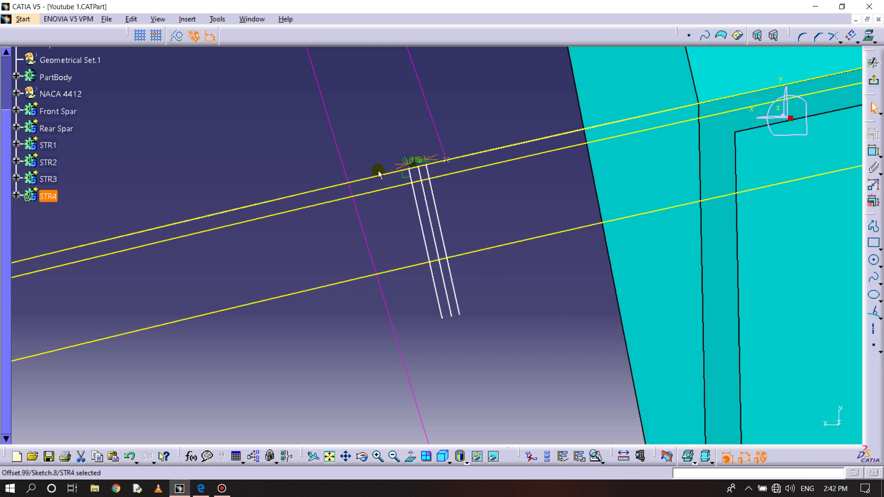
{"action": "key", "text": "ctrl+z"}
- Set the spacing between the two closest normal lines to 1.2 mm
{"action": "middle_click_drag", "start_coordinate": [445, 270], "coordinate": [445, 209]}
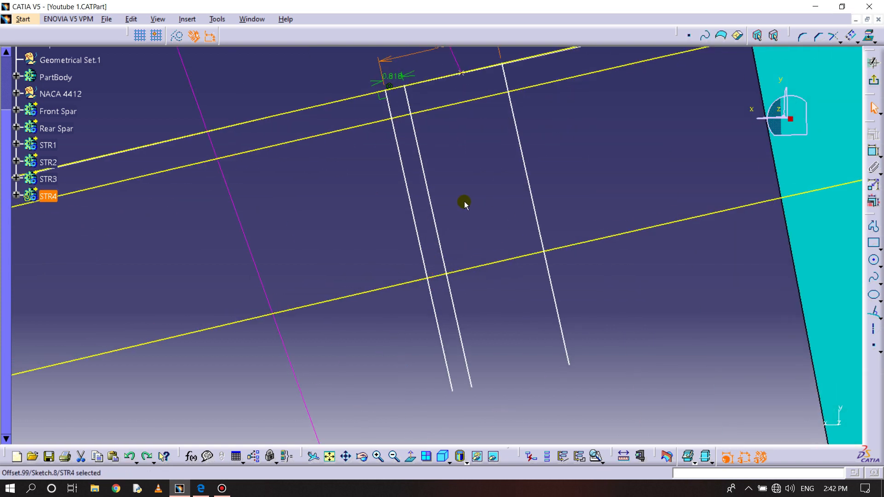
{"action": "double_click", "coordinate": [392, 76]}
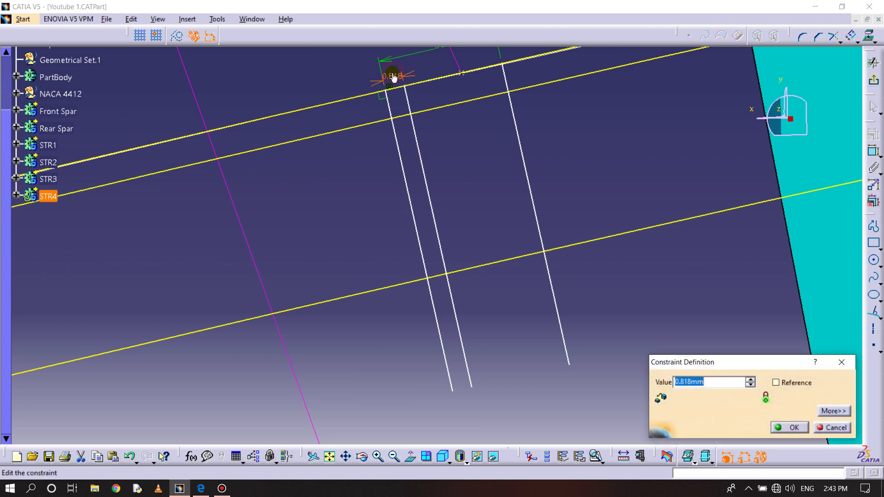
{"action": "type", "text": "1.2"}
{"action": "key", "text": "Return"}
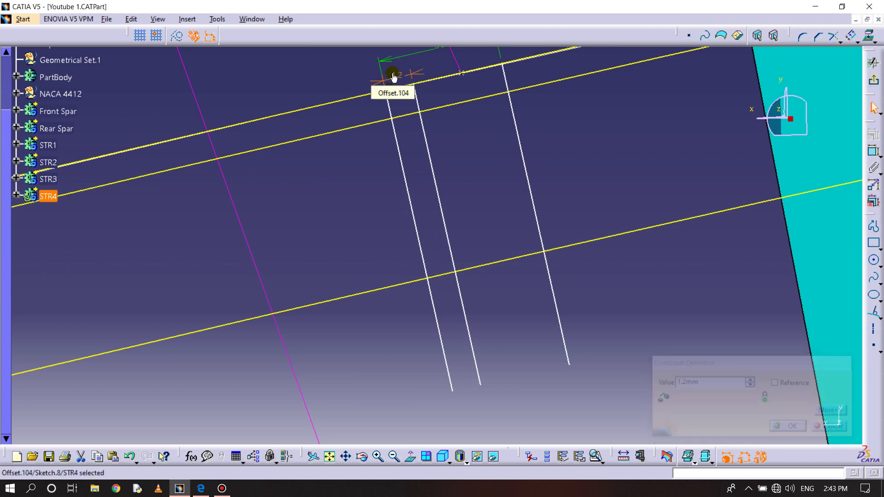
- Quick-trim the 5 mm offset line below the flange curve and the two closely spaced lines below the full-height curve
{"action": "mouse_move", "coordinate": [454, 152]}
{"action": "middle_mouse_down"}
{"action": "mouse_move", "coordinate": [466, 239]}
{"action": "mouse_move", "coordinate": [456, 257]}
{"action": "mouse_move", "coordinate": [456, 216]}
{"action": "middle_mouse_up"}
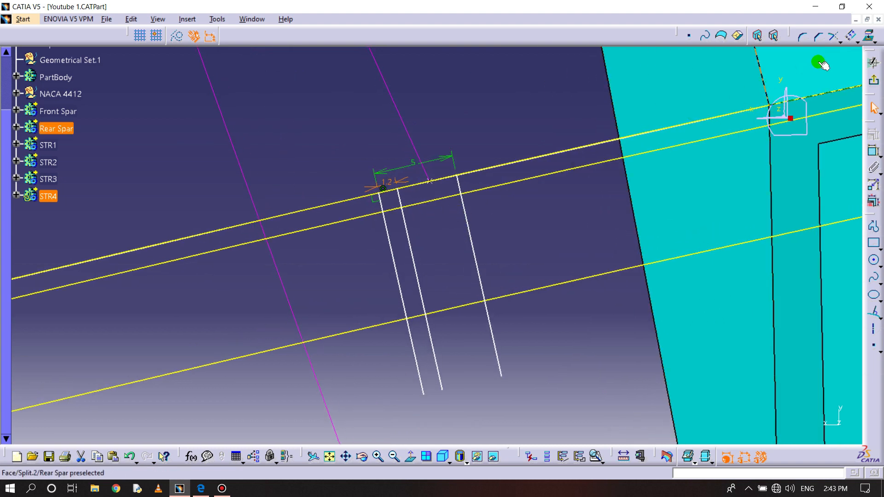
{"action": "left_click", "coordinate": [834, 37]}
{"action": "left_click", "coordinate": [839, 43]}
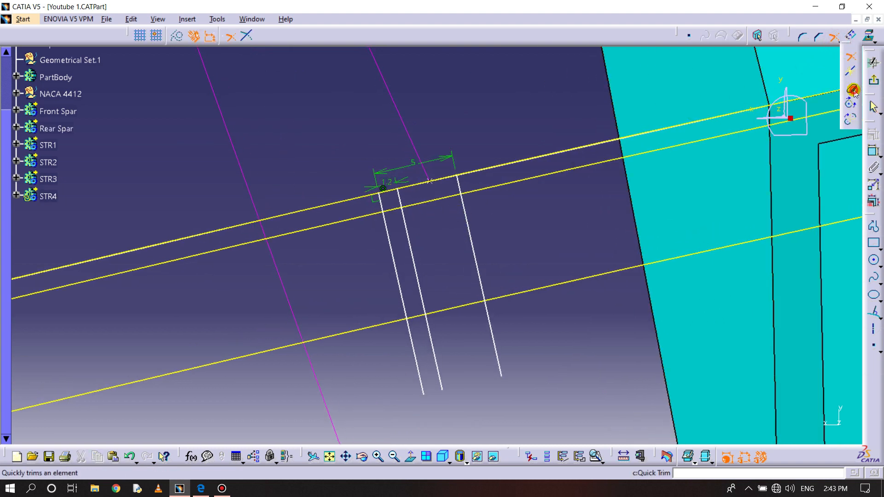
{"action": "left_click", "coordinate": [851, 89]}
{"action": "left_click", "coordinate": [469, 237]}
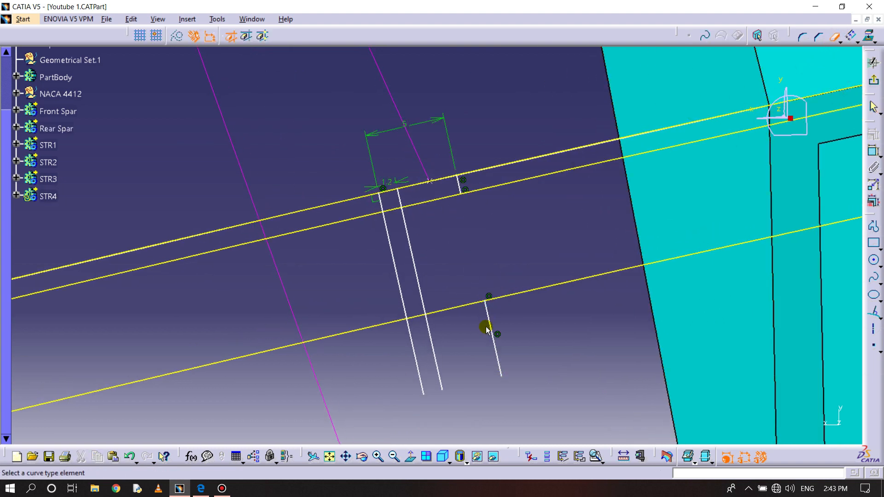
{"action": "left_click", "coordinate": [431, 331]}
{"action": "left_click", "coordinate": [412, 334]}
- Trim the upper airfoil curve at its corners with the web line farthest from the rear spar and the short flange end line
{"action": "mouse_move", "coordinate": [483, 302]}
{"action": "middle_mouse_down"}
{"action": "mouse_move", "coordinate": [487, 272]}
{"action": "mouse_move", "coordinate": [562, 294]}
{"action": "middle_mouse_up"}
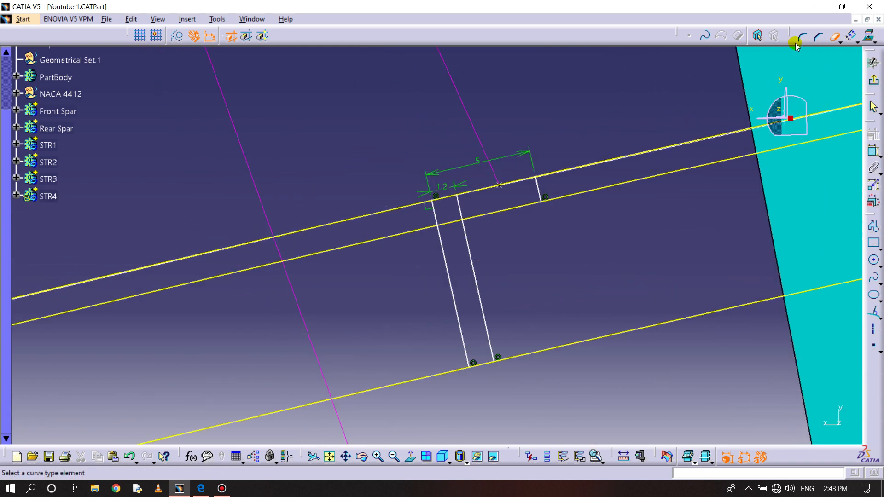
{"action": "left_click", "coordinate": [839, 42]}
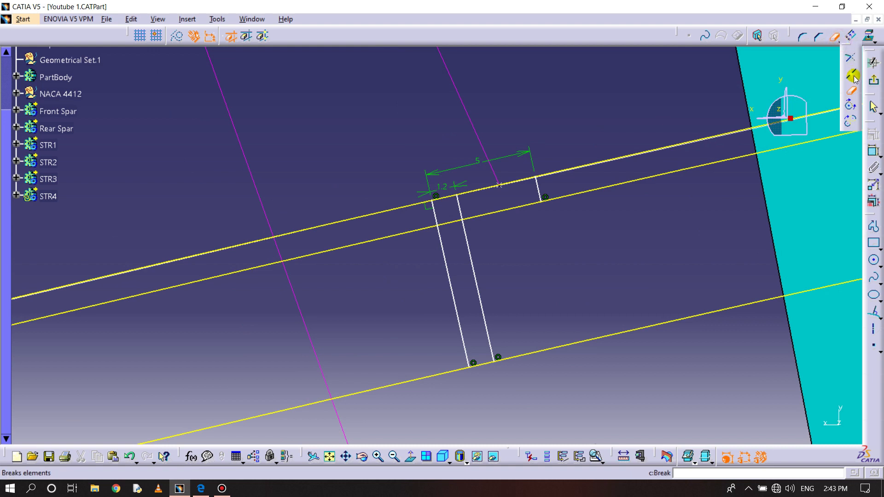
{"action": "left_click", "coordinate": [850, 56]}
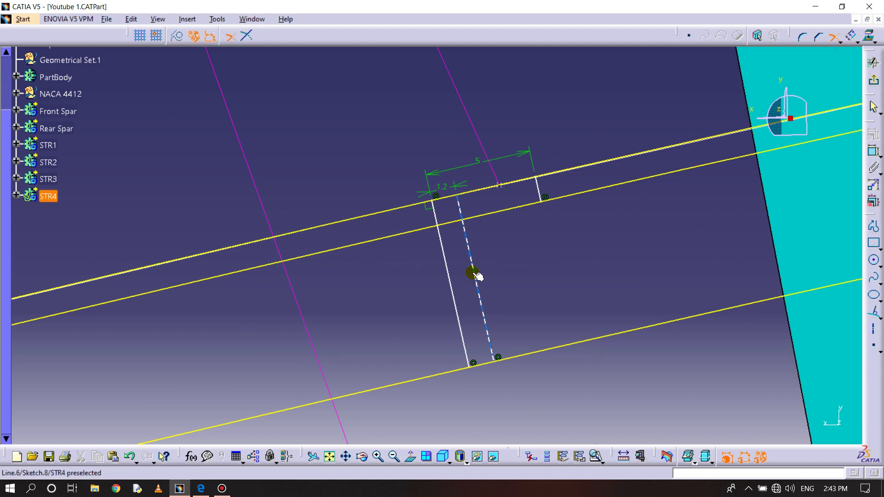
{"action": "middle_click_drag", "start_coordinate": [468, 290], "coordinate": [461, 251]}
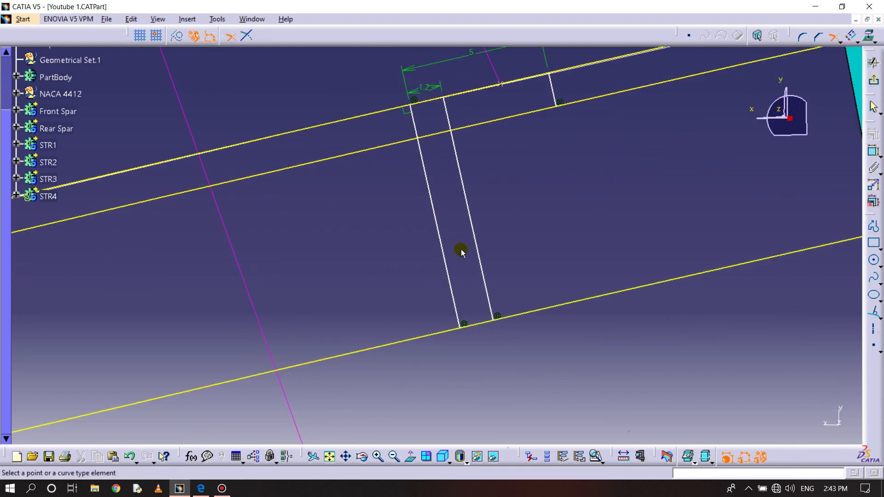
{"action": "left_click", "coordinate": [447, 266]}
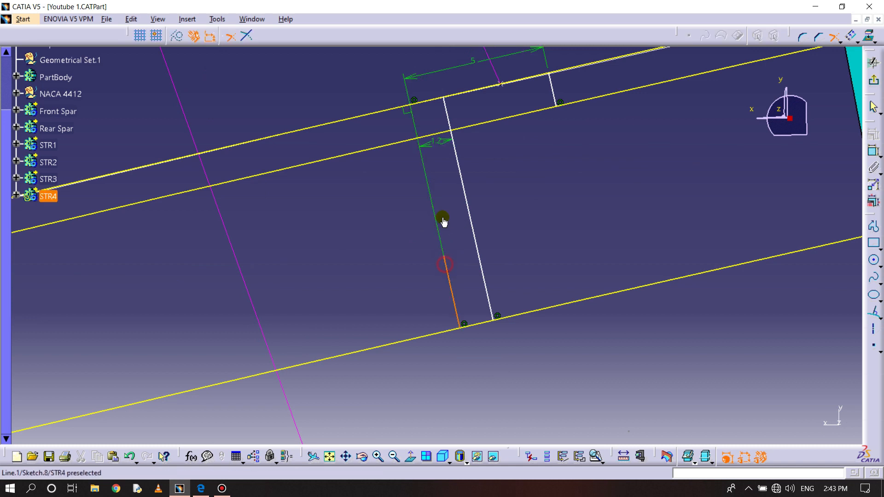
{"action": "left_click", "coordinate": [462, 98]}
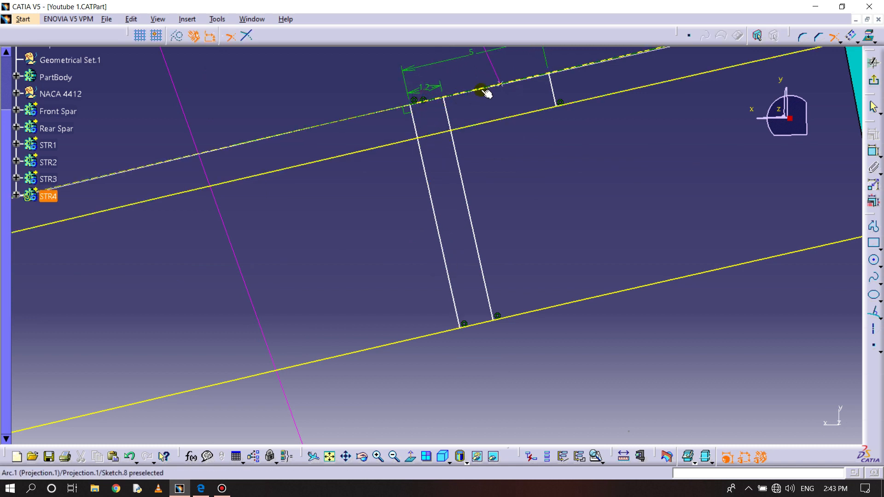
{"action": "left_click", "coordinate": [483, 91]}
{"action": "left_click", "coordinate": [550, 85]}
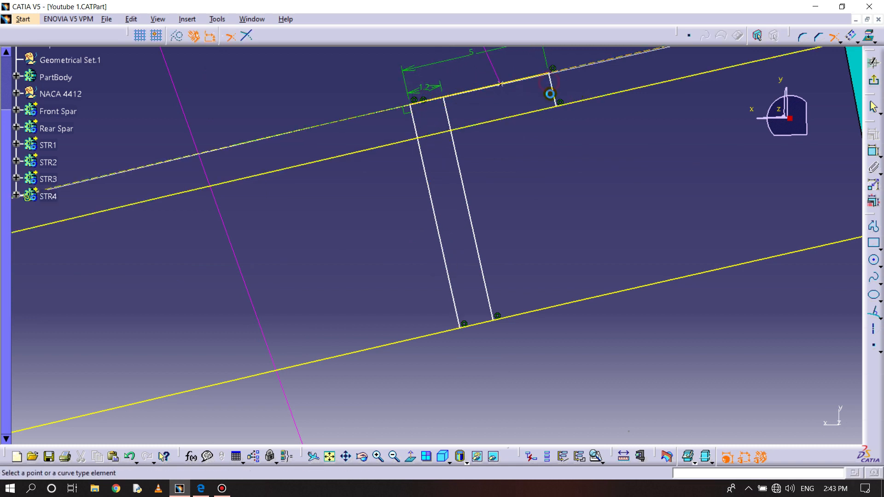
- Trim the flange offset curve, the second web line and the lower offset curve at their shared corners to close the L-section
{"action": "left_click", "coordinate": [556, 97]}
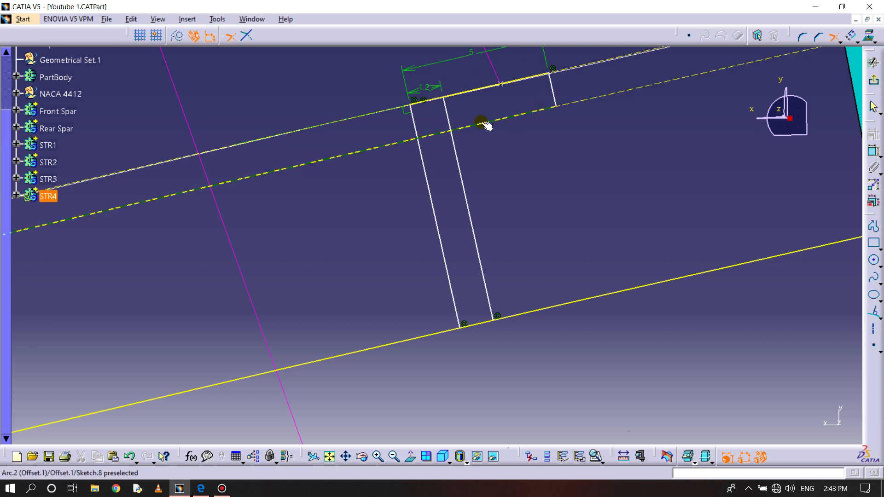
{"action": "left_click", "coordinate": [455, 143]}
{"action": "left_click", "coordinate": [489, 286]}
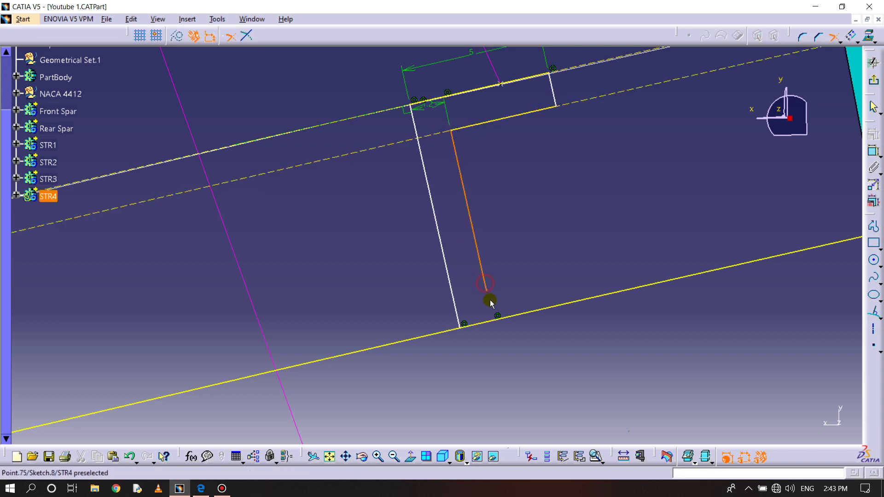
{"action": "left_click", "coordinate": [469, 326]}
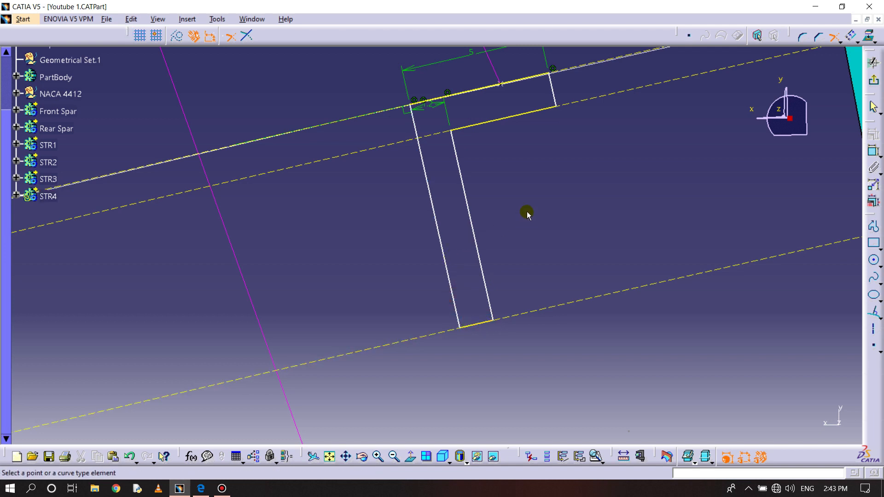
- Run Sketch Analysis on the STR4 sketch to check whether the L-section profile is closed
{"action": "left_click", "coordinate": [213, 19]}
{"action": "left_click", "coordinate": [279, 192]}
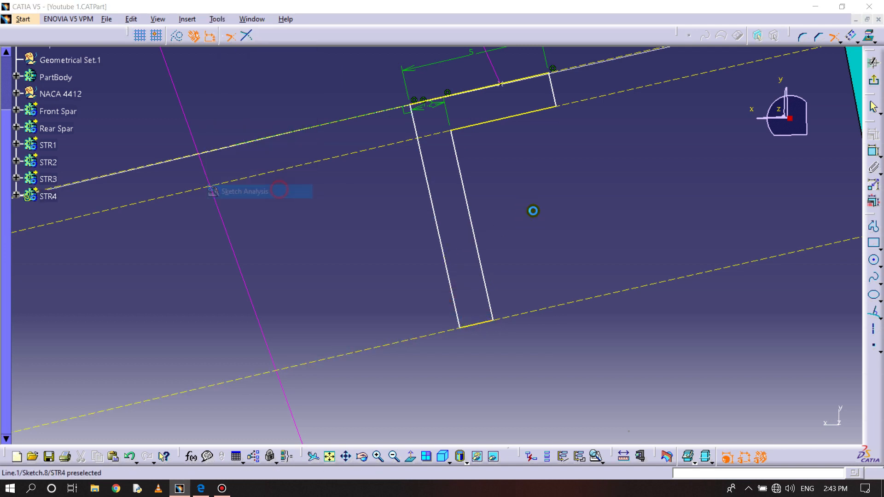
{"action": "left_click", "coordinate": [864, 119]}
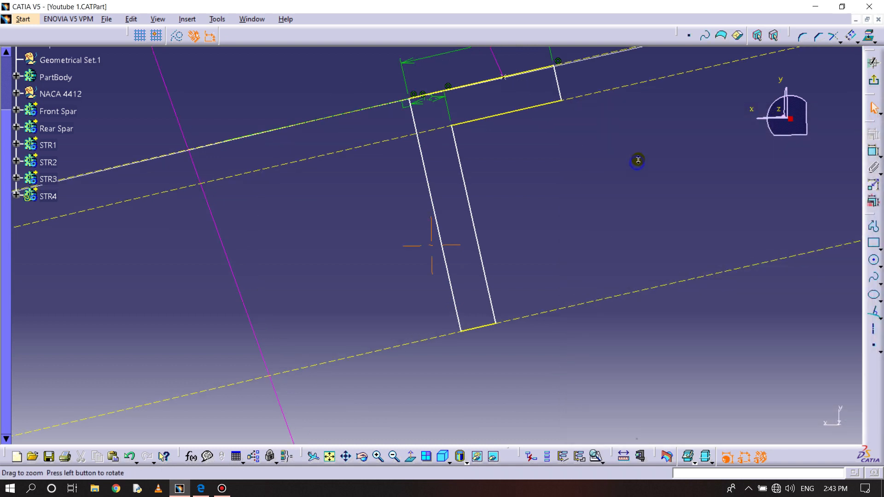
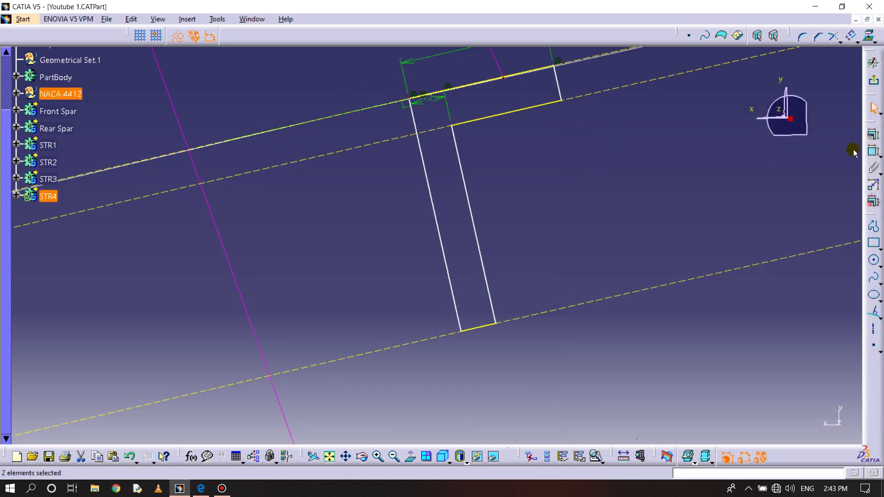
- Constrain the outer web line of the STR4 L-section coincident with the guide line's end and exit the sketch
{"action": "right_click", "coordinate": [618, 142]}
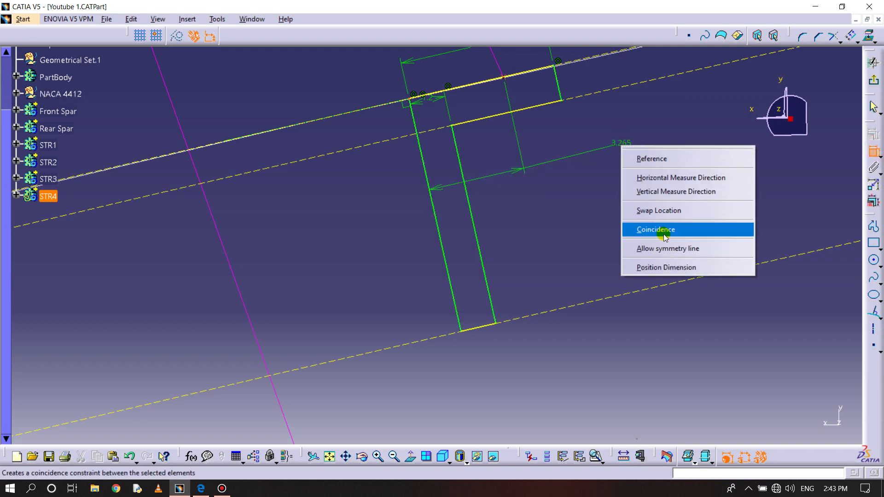
{"action": "left_click", "coordinate": [664, 229]}
{"action": "middle_click_drag", "start_coordinate": [552, 211], "coordinate": [570, 290]}
{"action": "left_click", "coordinate": [874, 86]}
- Start a Rib of the STR4 L-section sketch with the upper guide line beside the rear spar as center curve
{"action": "middle_click_drag", "start_coordinate": [605, 141], "coordinate": [610, 196]}
{"action": "left_click", "coordinate": [873, 227]}
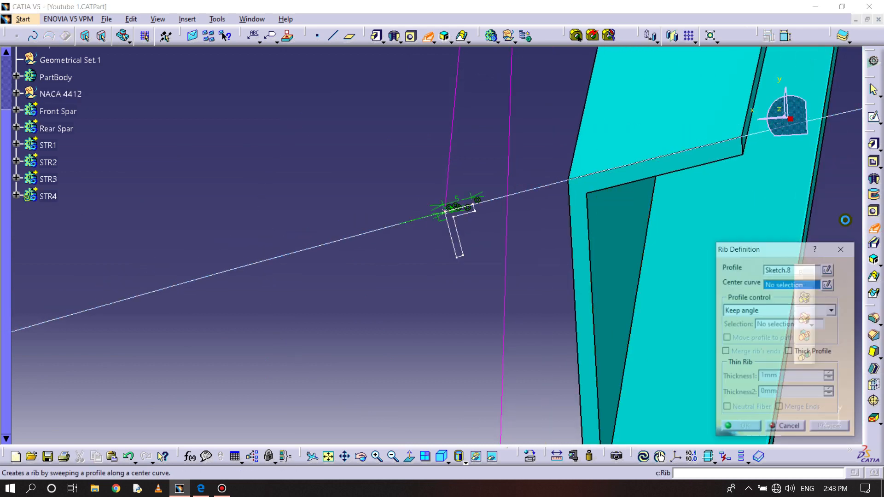
{"action": "left_click", "coordinate": [450, 173]}
{"action": "middle_click_drag", "start_coordinate": [450, 173], "coordinate": [450, 445]}
- Bring the hidden NACA 4412 wing surface back into the visible space
{"action": "left_click", "coordinate": [491, 455]}
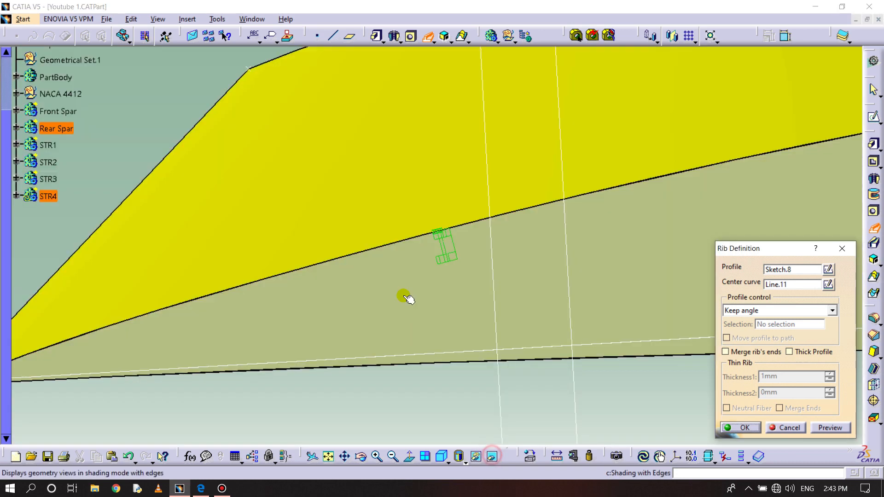
{"action": "right_click", "coordinate": [364, 182]}
{"action": "left_click", "coordinate": [400, 216]}
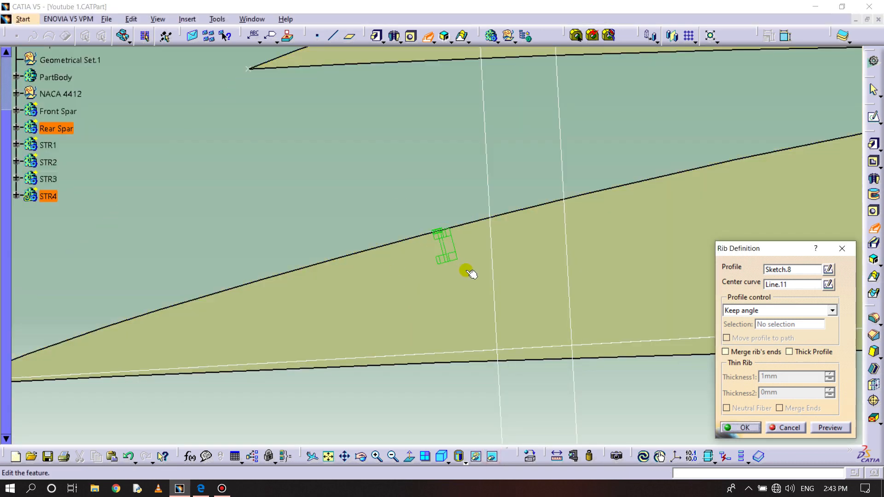
{"action": "left_click", "coordinate": [492, 456]}
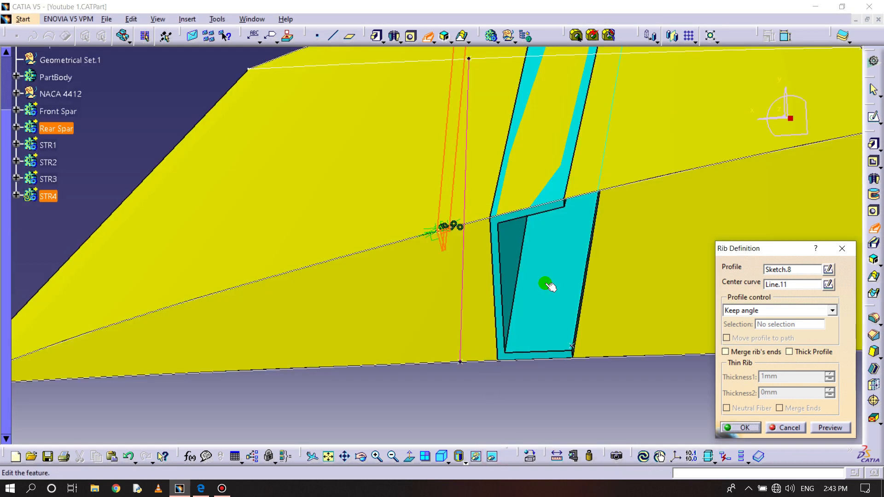
- Try to control the rib's profile with the NACA 4412 wing surface as Reference surface
{"action": "left_click", "coordinate": [758, 311]}
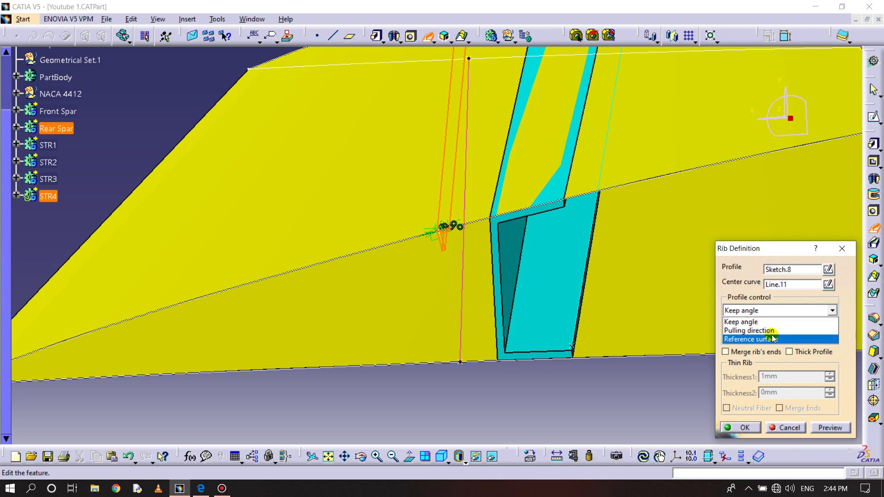
{"action": "left_click", "coordinate": [770, 337]}
{"action": "left_click", "coordinate": [289, 178]}
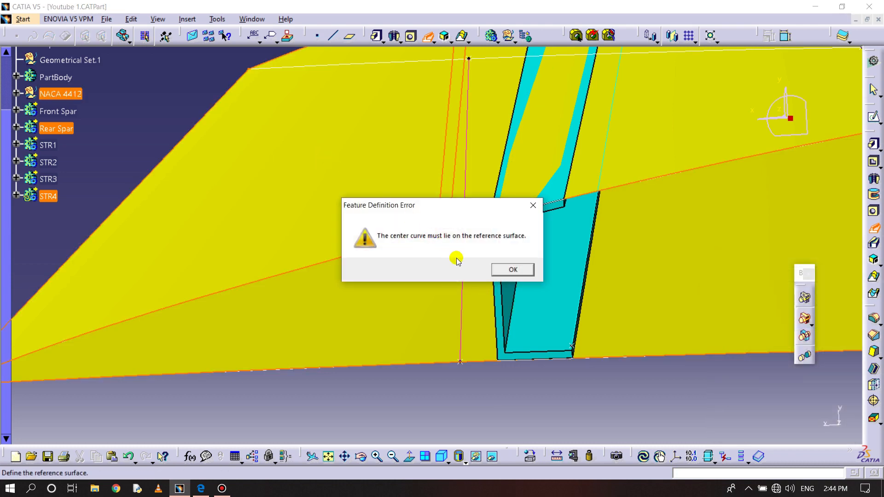
{"action": "left_click", "coordinate": [500, 275]}
- Set the rib's profile control to Keep angle and create the STR4 rib
{"action": "left_click", "coordinate": [729, 310]}
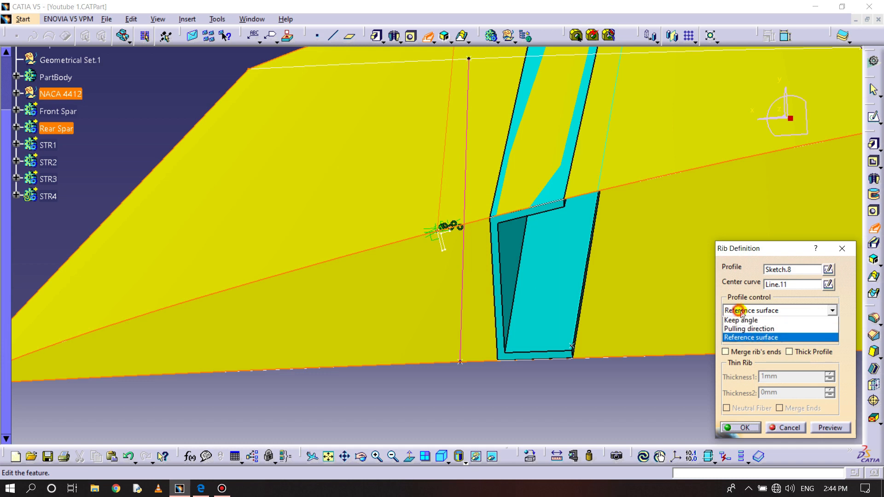
{"action": "left_click", "coordinate": [756, 322]}
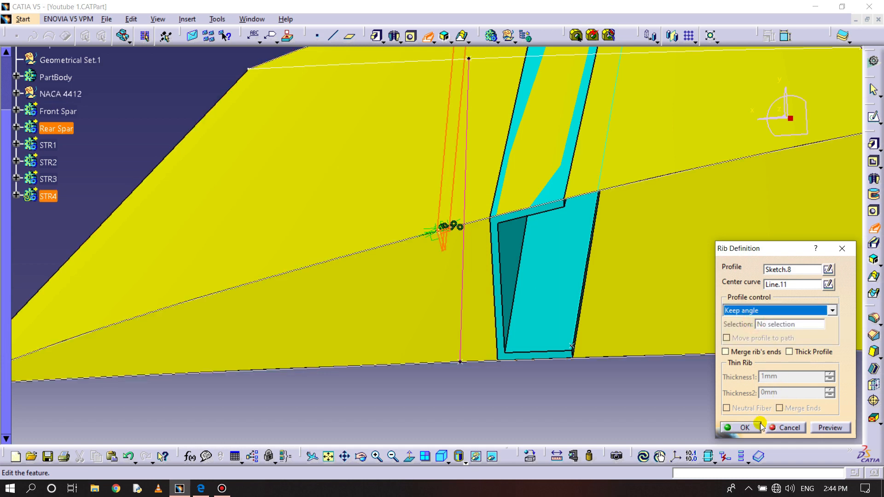
{"action": "left_click", "coordinate": [744, 428]}
{"action": "mouse_move", "coordinate": [482, 371]}
{"action": "middle_mouse_down"}
{"action": "mouse_move", "coordinate": [491, 371]}
{"action": "mouse_move", "coordinate": [490, 399]}
{"action": "mouse_move", "coordinate": [491, 373]}
{"action": "middle_mouse_up"}
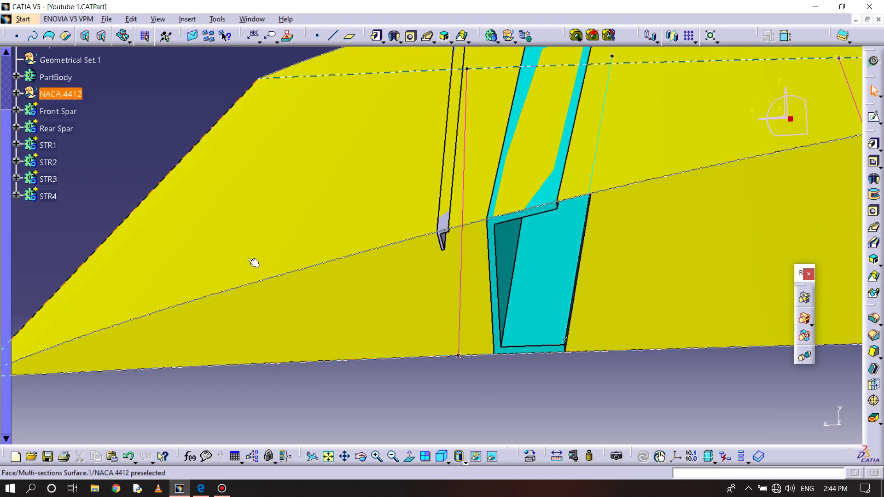
{"action": "middle_click_drag", "start_coordinate": [342, 236], "coordinate": [509, 292]}
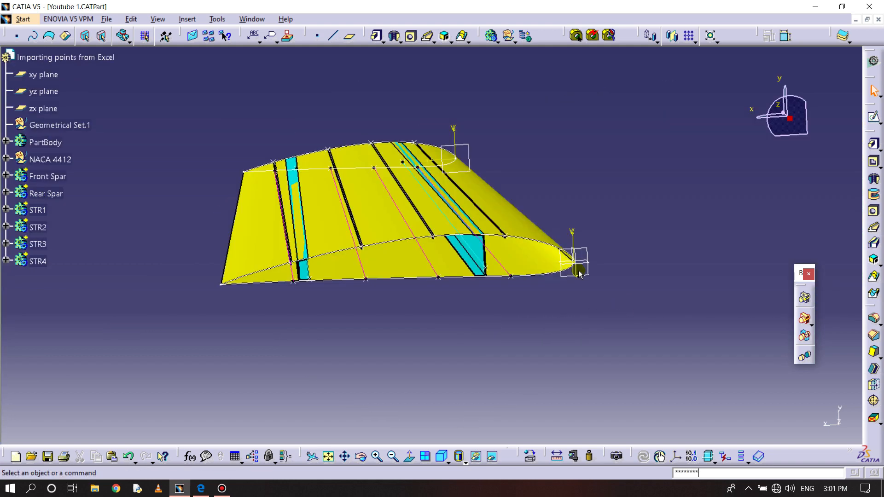
- Insert a new body and name it STR5
{"action": "left_click", "coordinate": [194, 21]}
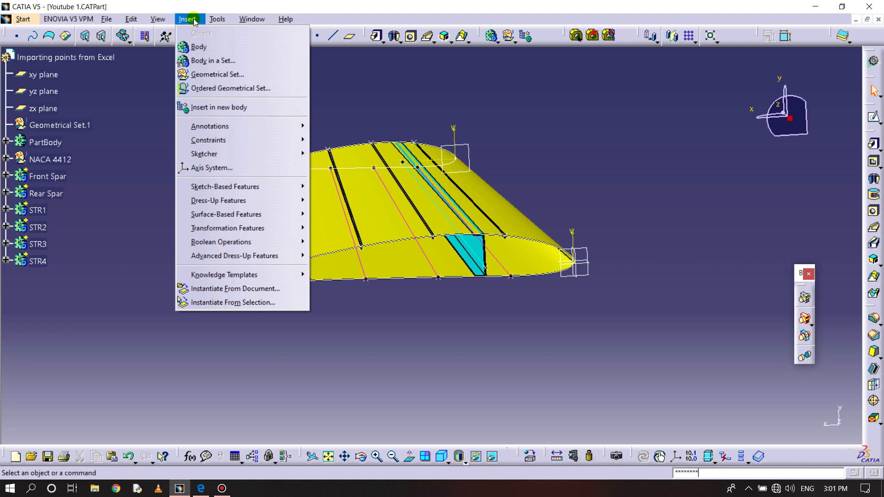
{"action": "left_click", "coordinate": [199, 46]}
{"action": "right_click", "coordinate": [44, 275]}
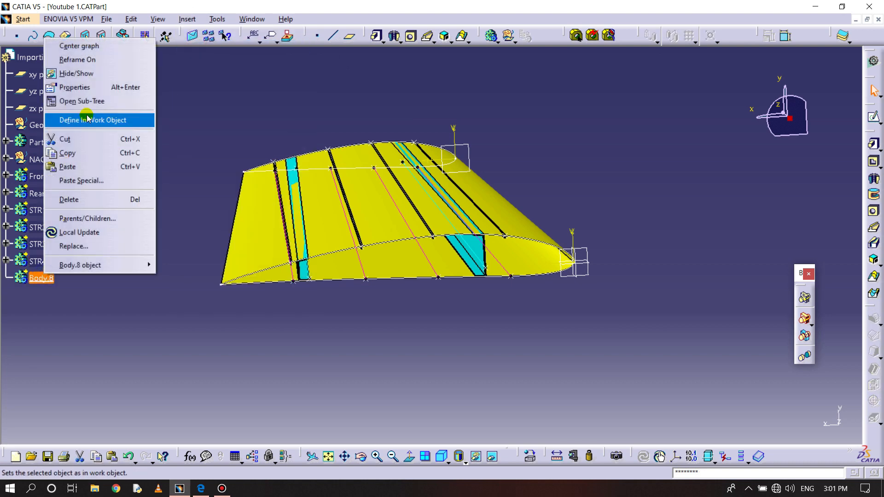
{"action": "left_click", "coordinate": [87, 87]}
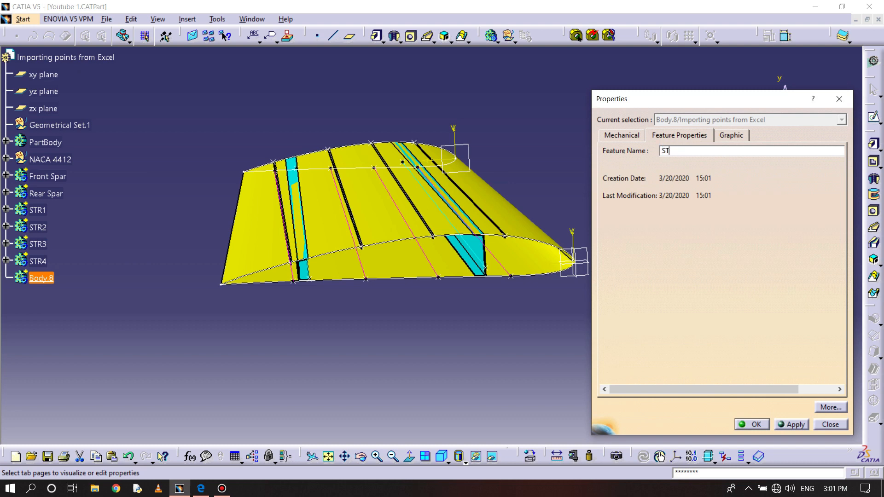
{"action": "key", "text": "Return"}
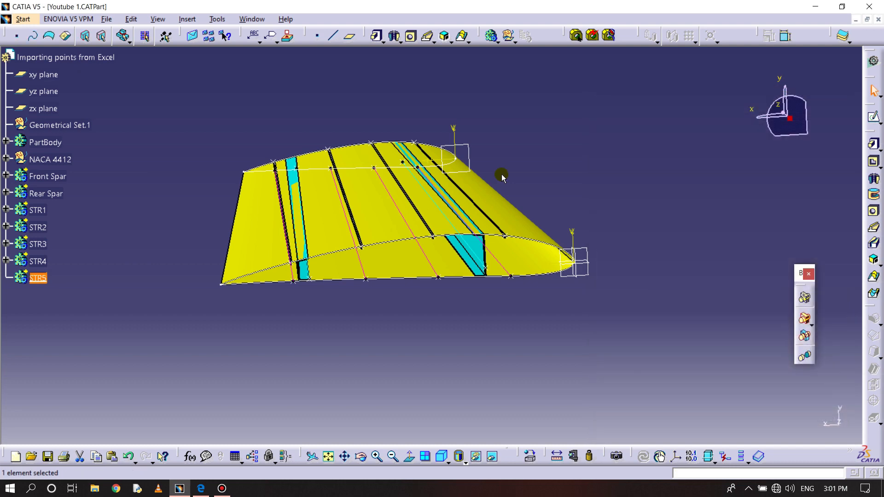
- Open a new sketch for STR5 on the wing root plane at the leading edge
{"action": "middle_click_drag", "start_coordinate": [493, 349], "coordinate": [493, 350]}
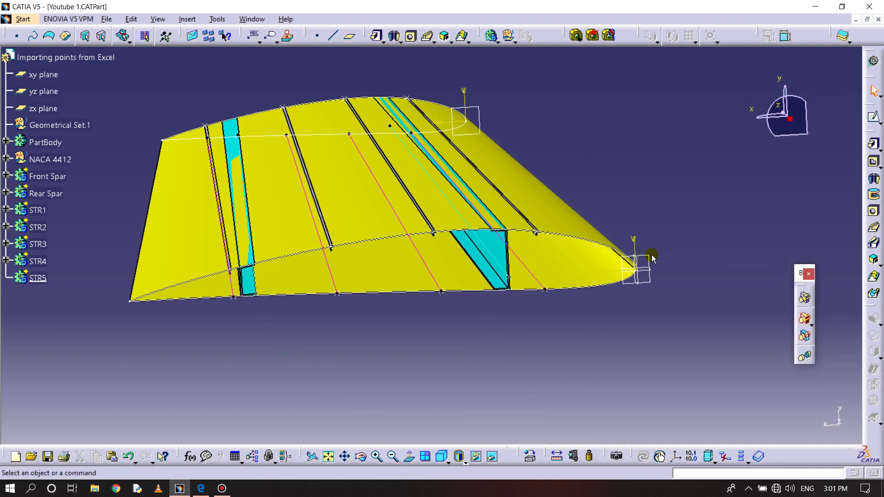
{"action": "left_click", "coordinate": [867, 145]}
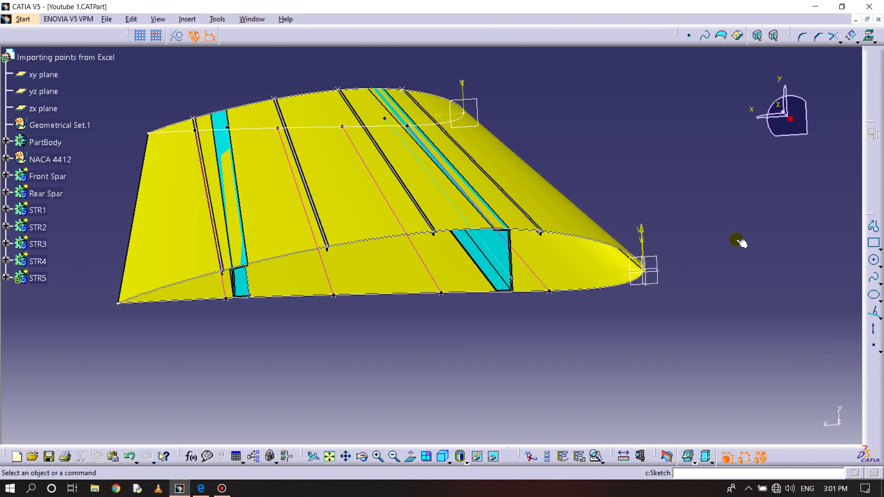
{"action": "left_click", "coordinate": [409, 457]}
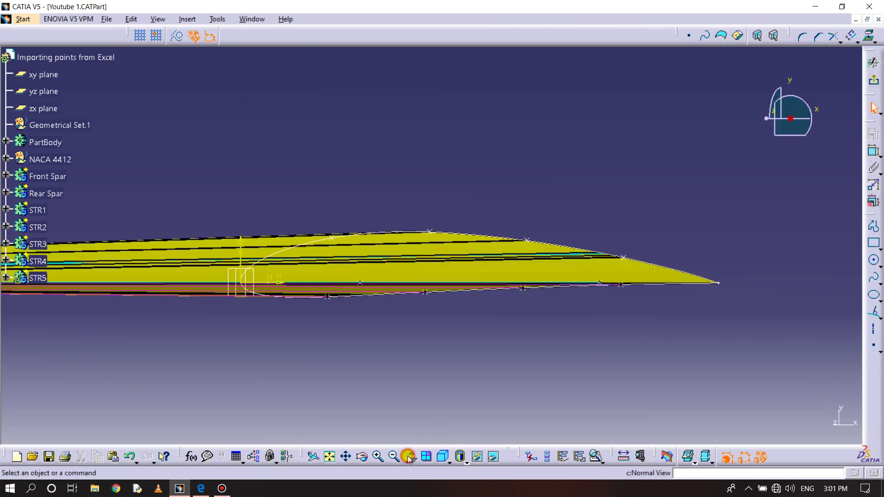
{"action": "mouse_move", "coordinate": [526, 315]}
{"action": "middle_mouse_down"}
{"action": "mouse_move", "coordinate": [530, 344]}
{"action": "mouse_move", "coordinate": [552, 295]}
{"action": "middle_mouse_up"}
- Hide the NACA 4412 wing surface to expose the spars, stringers and root airfoil curve
{"action": "left_click", "coordinate": [562, 262]}
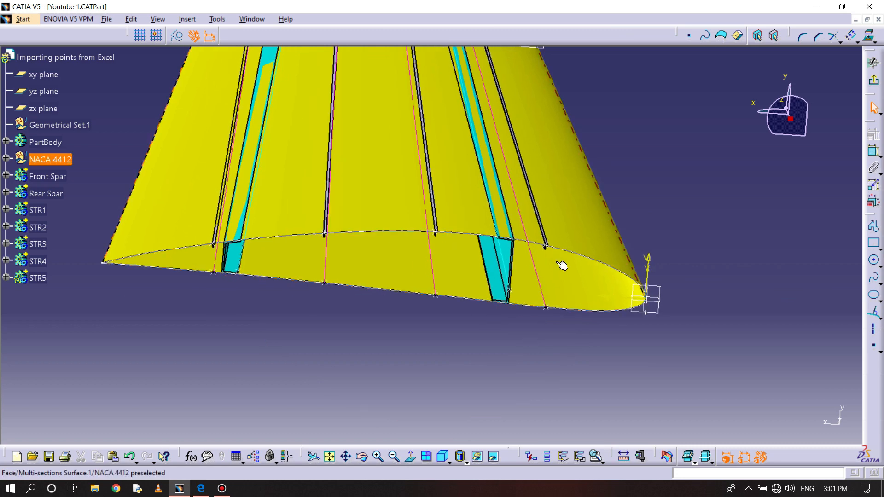
{"action": "right_click", "coordinate": [562, 213]}
{"action": "left_click", "coordinate": [594, 249]}
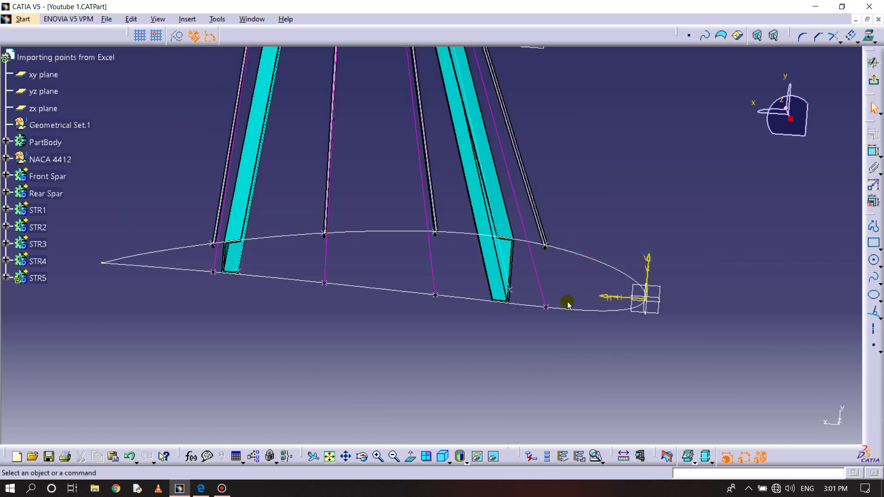
- Project the root airfoil curve into the STR5 sketch
{"action": "middle_click_drag", "start_coordinate": [559, 340], "coordinate": [397, 193]}
{"action": "left_click", "coordinate": [867, 35]}
{"action": "middle_click_drag", "start_coordinate": [530, 332], "coordinate": [518, 273]}
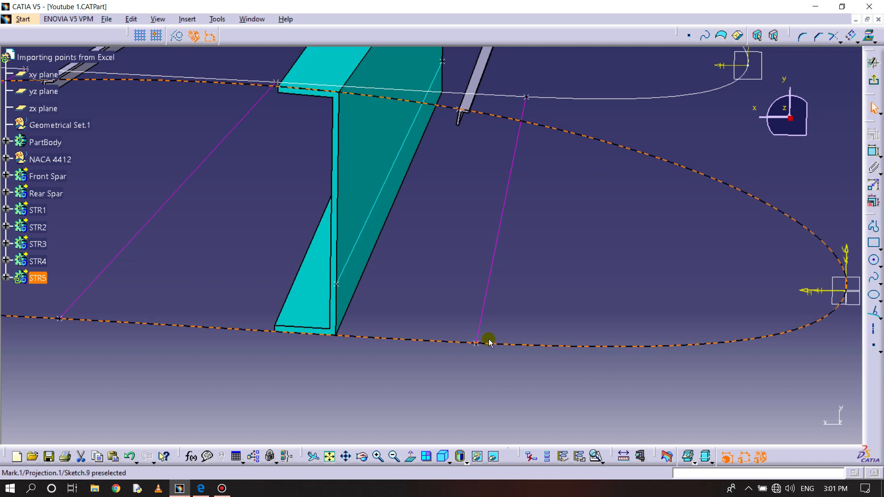
- Offset the lower airfoil curve inward by the flange thickness ahead of the front spar
{"action": "middle_click_drag", "start_coordinate": [454, 368], "coordinate": [451, 307]}
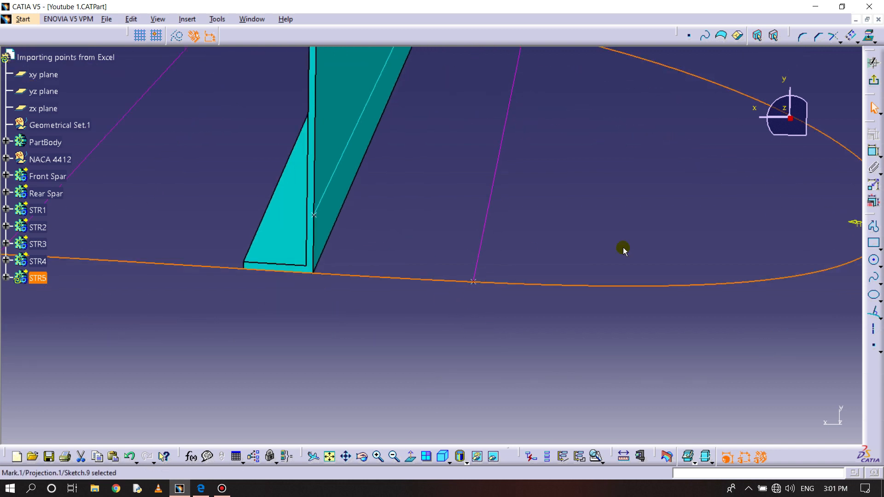
{"action": "left_click", "coordinate": [851, 35]}
{"action": "left_click", "coordinate": [524, 274]}
{"action": "middle_click_drag", "start_coordinate": [530, 270], "coordinate": [538, 206]}
{"action": "double_click", "coordinate": [571, 301]}
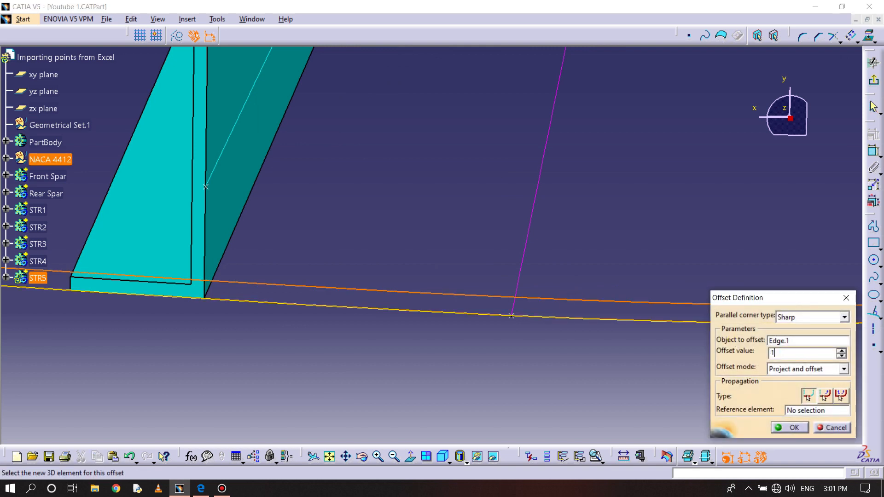
{"action": "key", "text": "Return"}
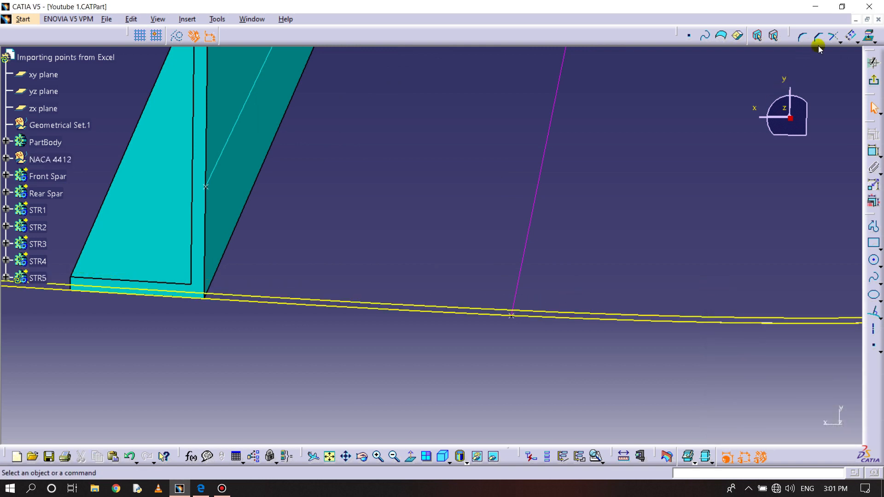
- Create a second inward offset of the lower airfoil curve at about 8 mm for the web height
{"action": "left_click", "coordinate": [851, 36]}
{"action": "left_click", "coordinate": [548, 316]}
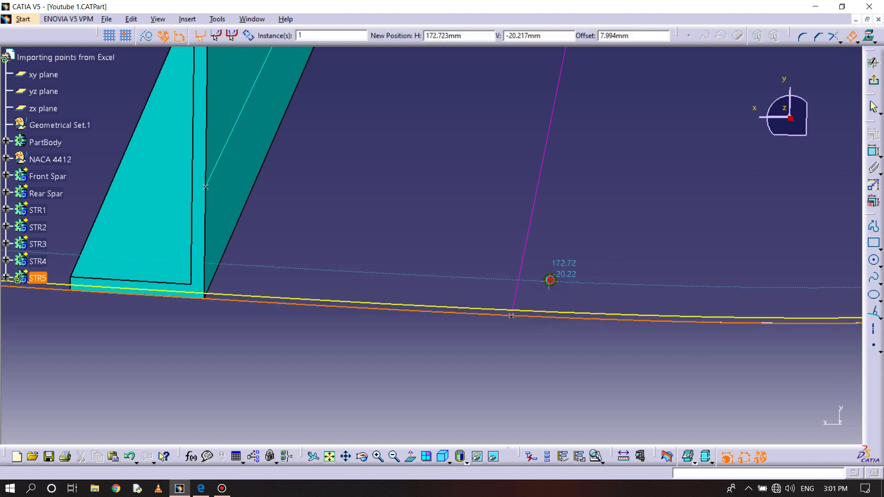
{"action": "double_click", "coordinate": [550, 280]}
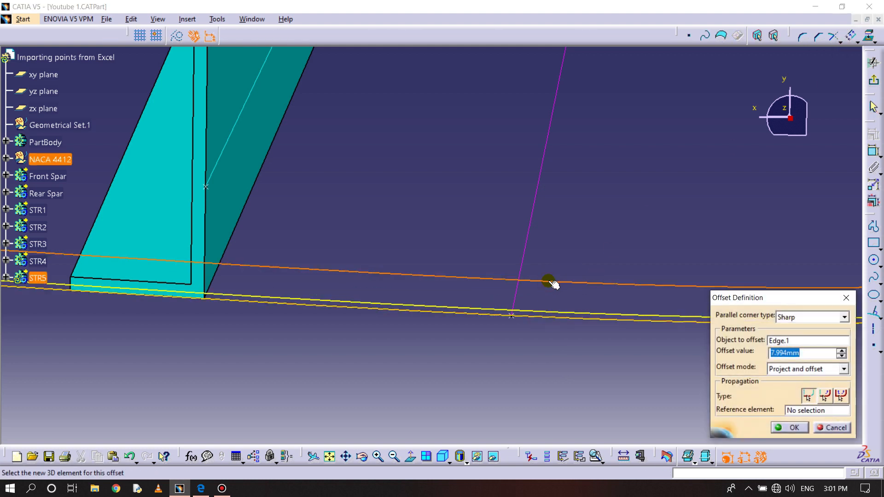
{"action": "mouse_move", "coordinate": [498, 339]}
{"action": "middle_mouse_down"}
{"action": "mouse_move", "coordinate": [501, 318]}
{"action": "mouse_move", "coordinate": [474, 260]}
{"action": "mouse_move", "coordinate": [485, 262]}
{"action": "mouse_move", "coordinate": [485, 242]}
{"action": "mouse_move", "coordinate": [491, 269]}
{"action": "middle_mouse_up"}
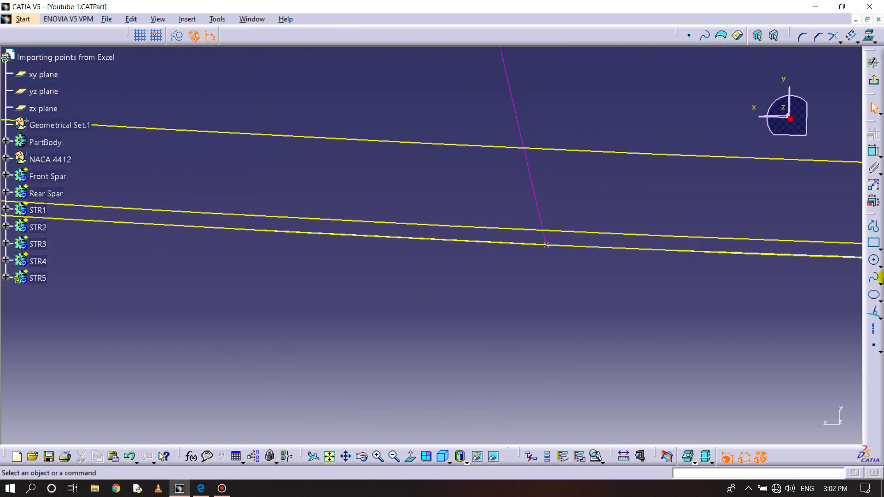
- Draw a line from the lower airfoil curve beside the STR5 guide point up across both offset curves
{"action": "left_click", "coordinate": [874, 314]}
{"action": "left_click", "coordinate": [505, 247]}
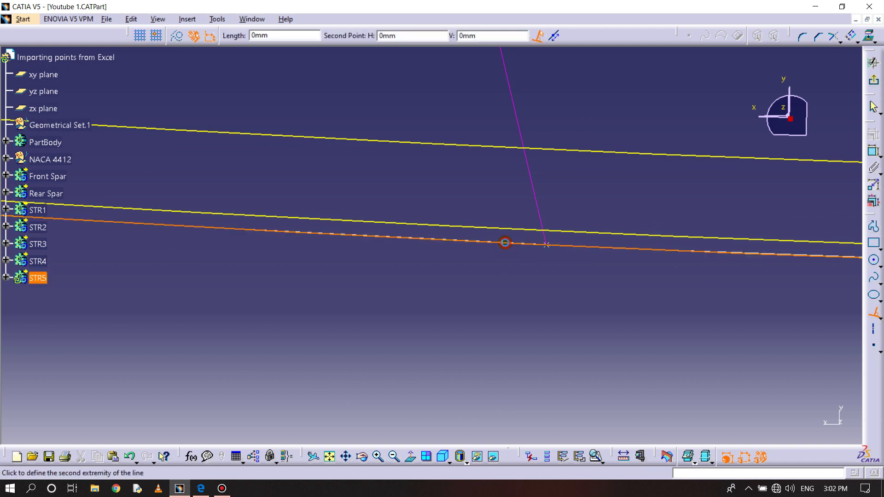
{"action": "left_click", "coordinate": [509, 125]}
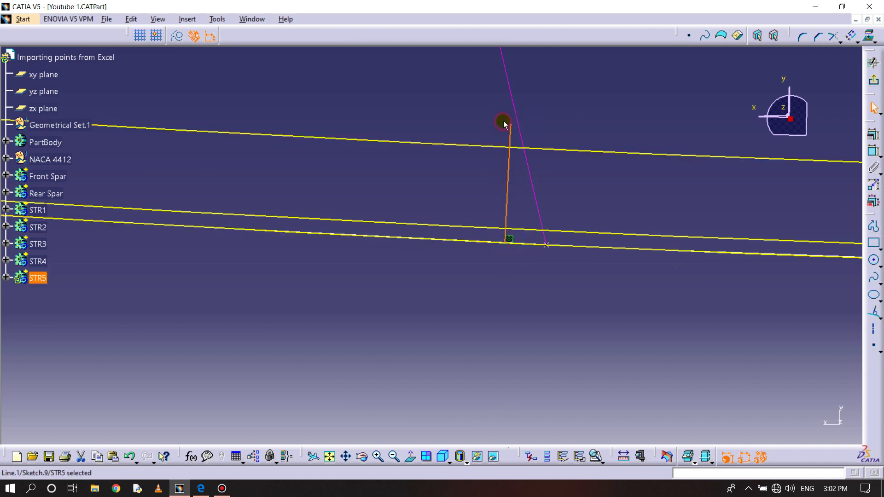
- Offset the new cross line towards the leading edge and set the offset distance to 5 mm
{"action": "left_click", "coordinate": [853, 38]}
{"action": "left_click", "coordinate": [509, 199]}
{"action": "left_click", "coordinate": [591, 195]}
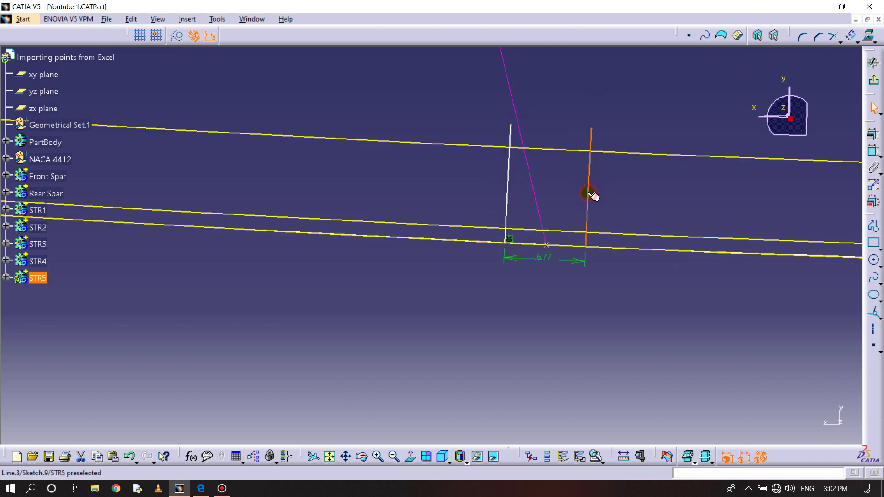
{"action": "double_click", "coordinate": [546, 258]}
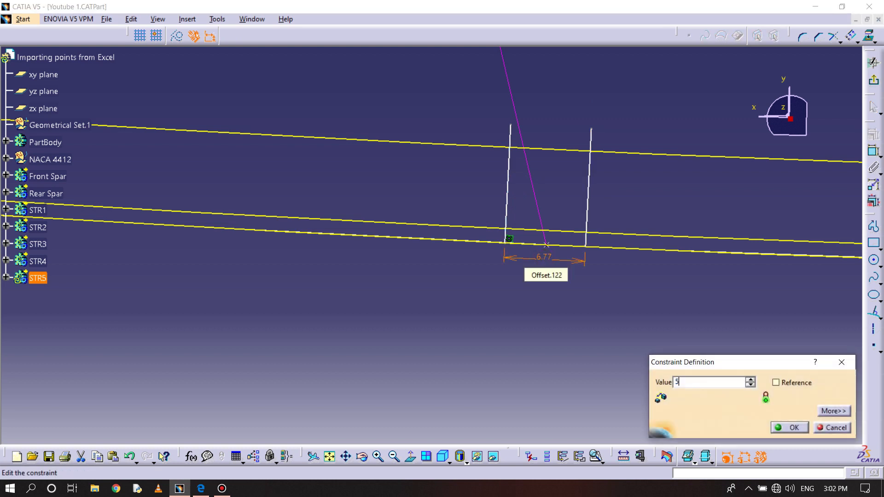
{"action": "type", "text": "5"}
{"action": "key", "text": "Return"}
- Examine the STR5 sketch square-on, close to the two cross lines on the lower airfoil curve
{"action": "left_click", "coordinate": [851, 39]}
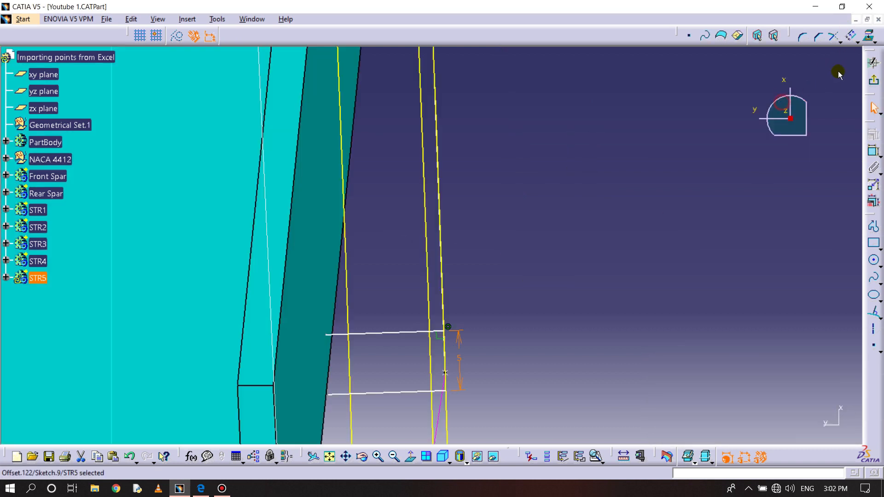
{"action": "middle_click_drag", "start_coordinate": [645, 152], "coordinate": [626, 391]}
{"action": "middle_click_drag", "start_coordinate": [614, 177], "coordinate": [400, 443]}
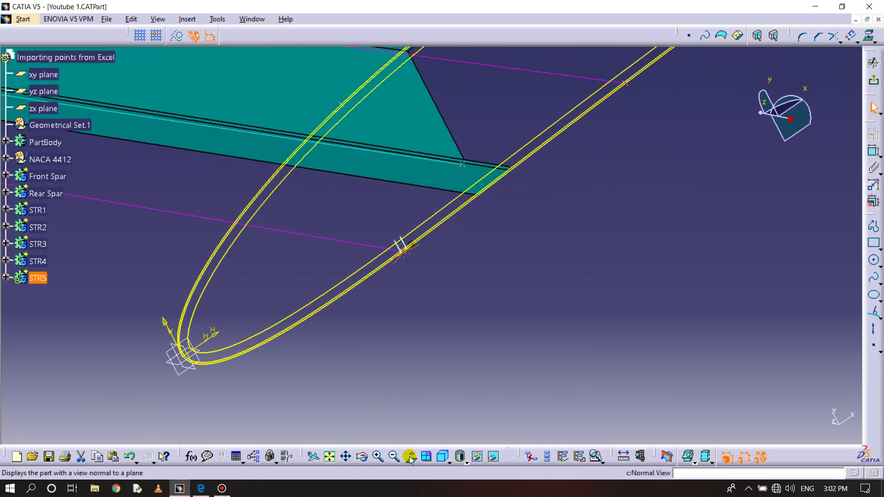
{"action": "left_click", "coordinate": [410, 457]}
{"action": "middle_click_drag", "start_coordinate": [415, 289], "coordinate": [419, 339]}
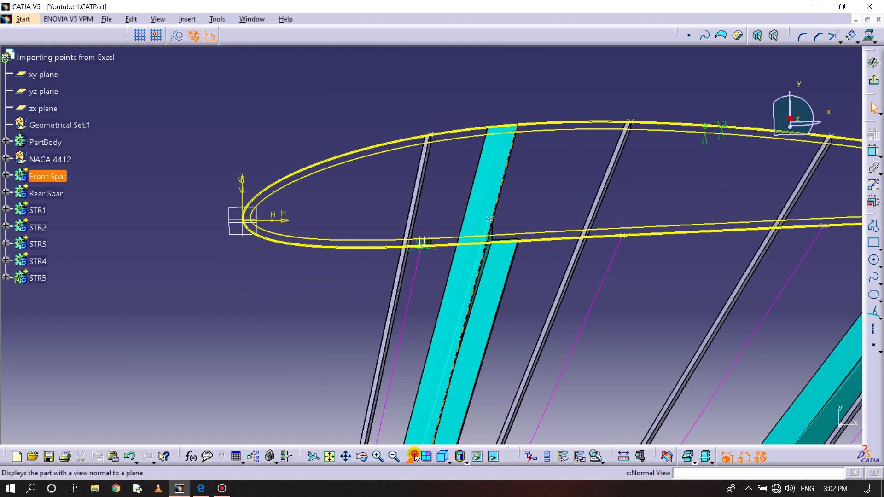
{"action": "left_click", "coordinate": [414, 457]}
{"action": "middle_click_drag", "start_coordinate": [436, 386], "coordinate": [438, 248]}
{"action": "middle_click_drag", "start_coordinate": [430, 318], "coordinate": [440, 321]}
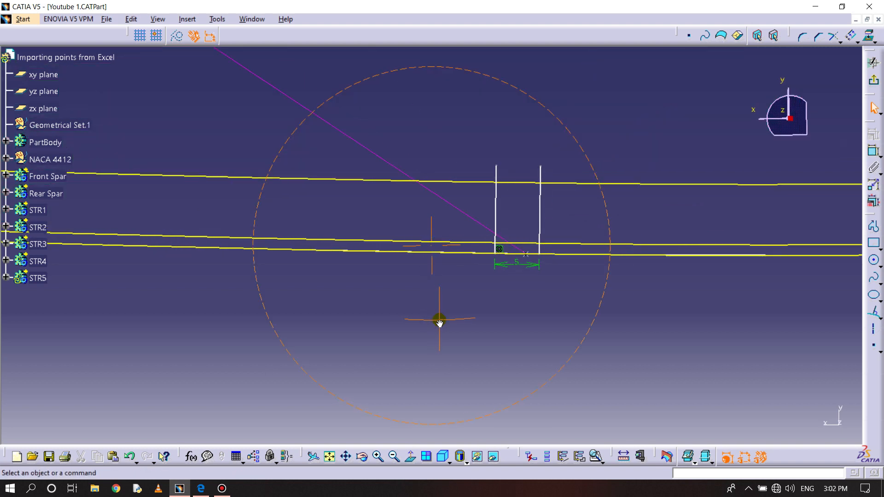
- Offset the first cross line towards the leading edge and set the offset distance to 1.2 mm for the web thickness
{"action": "left_click", "coordinate": [850, 35]}
{"action": "left_click", "coordinate": [500, 212]}
{"action": "left_click", "coordinate": [516, 206]}
{"action": "double_click", "coordinate": [508, 255]}
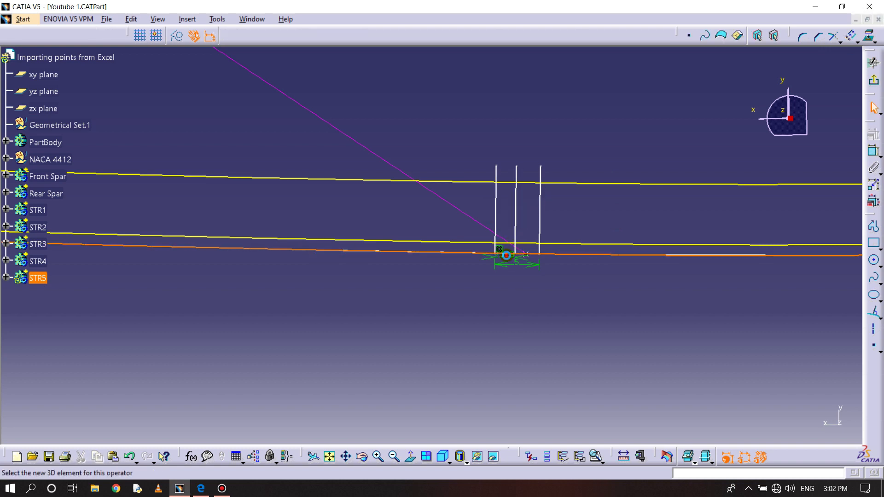
{"action": "left_click", "coordinate": [496, 282]}
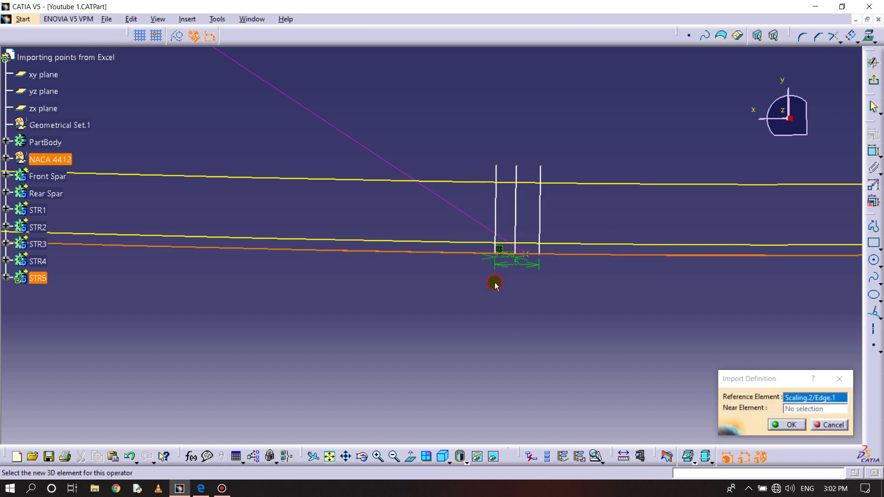
{"action": "mouse_move", "coordinate": [513, 330]}
{"action": "middle_mouse_down"}
{"action": "mouse_move", "coordinate": [438, 227]}
{"action": "mouse_move", "coordinate": [546, 266]}
{"action": "middle_mouse_up"}
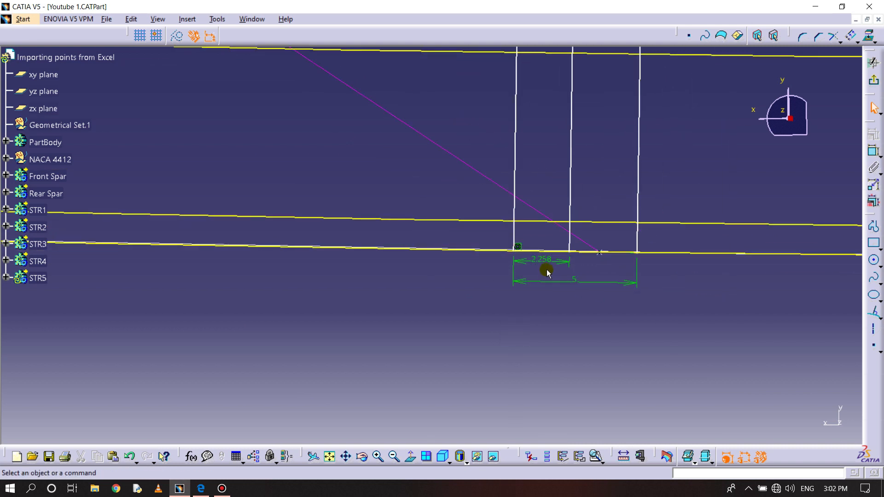
{"action": "double_click", "coordinate": [545, 261]}
{"action": "type", "text": "1.2mm"}
{"action": "key", "text": "Return"}
- Quick-trim the flange end line to the lower offset curve and both web lines to the web-height curve, deleting the leftover end points
{"action": "mouse_move", "coordinate": [592, 213]}
{"action": "middle_mouse_down"}
{"action": "mouse_move", "coordinate": [588, 243]}
{"action": "mouse_move", "coordinate": [541, 309]}
{"action": "middle_mouse_up"}
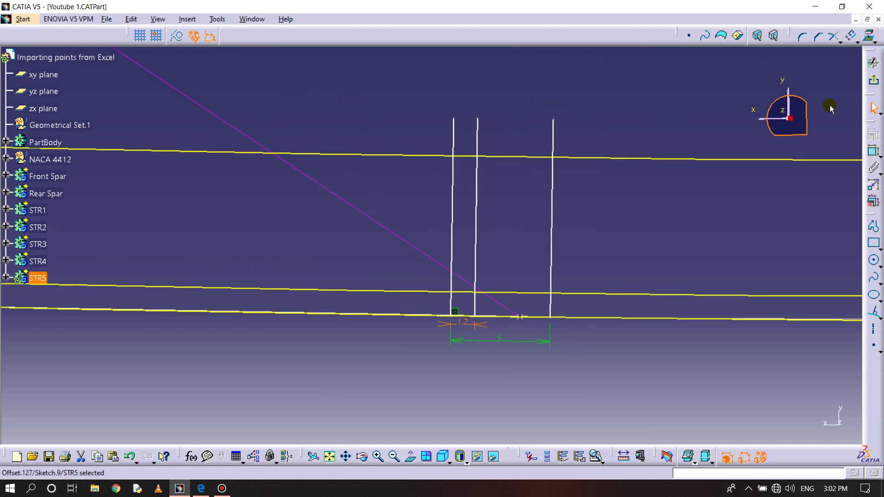
{"action": "left_click", "coordinate": [856, 45]}
{"action": "left_click", "coordinate": [839, 44]}
{"action": "left_click", "coordinate": [839, 44]}
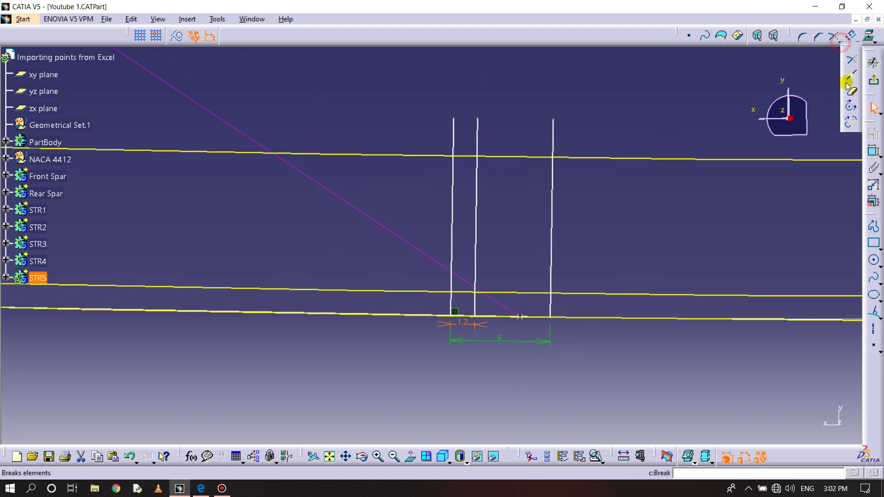
{"action": "left_click", "coordinate": [850, 88]}
{"action": "left_click", "coordinate": [553, 207]}
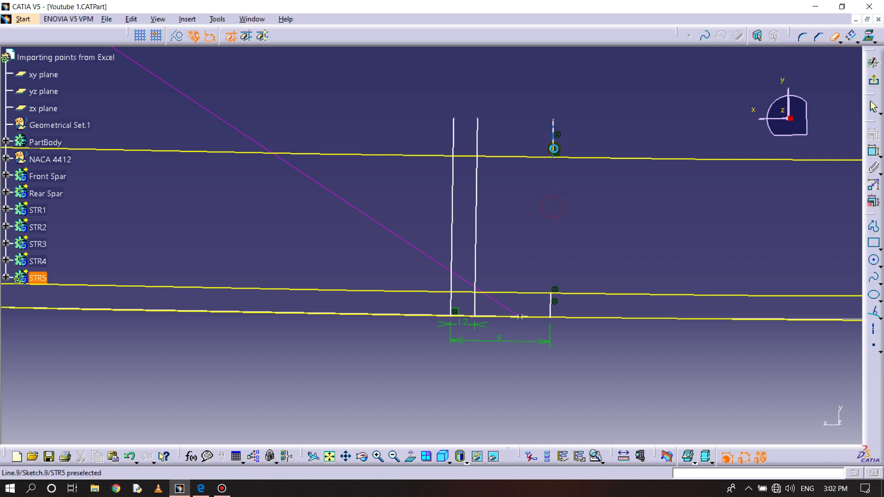
{"action": "left_click", "coordinate": [554, 143]}
{"action": "left_click", "coordinate": [477, 137]}
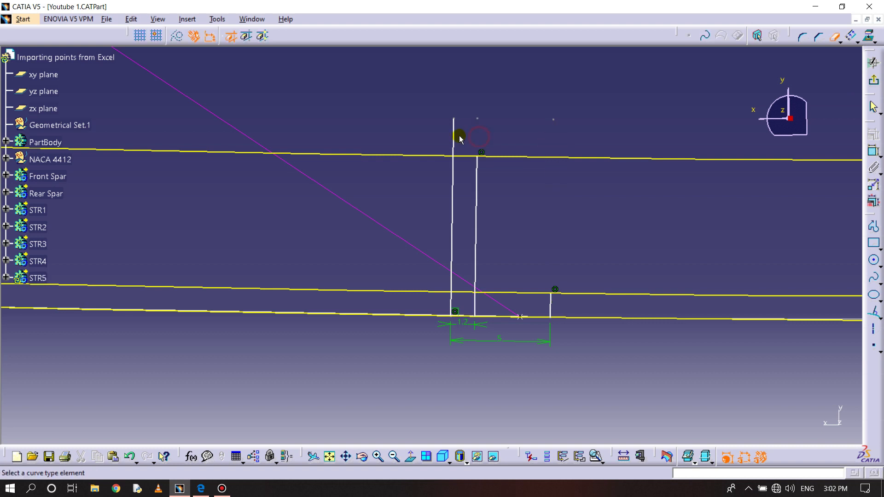
{"action": "left_click", "coordinate": [453, 135]}
{"action": "left_click", "coordinate": [393, 107]}
{"action": "left_click_drag", "start_coordinate": [508, 132], "coordinate": [587, 136]}
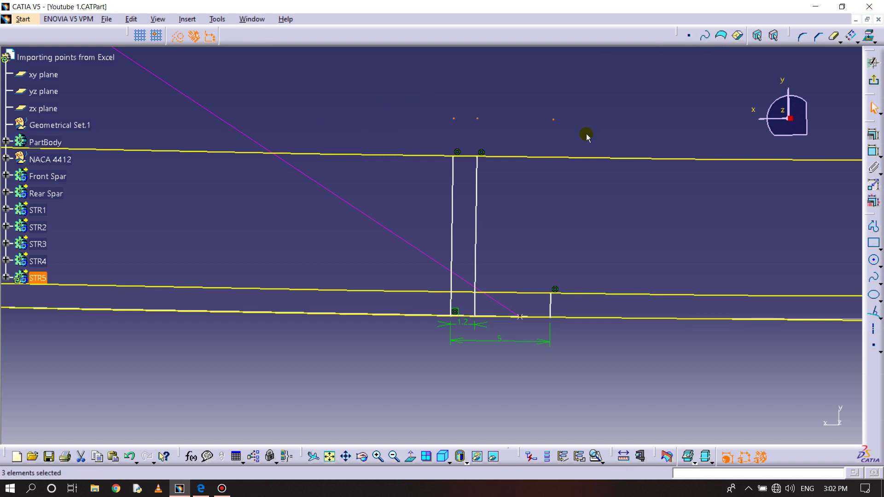
{"action": "key", "text": "Delete"}
- Corner-trim the projected lower airfoil curve against the outer web line and the flange end line to form the L-section's base
{"action": "mouse_move", "coordinate": [508, 243]}
{"action": "middle_mouse_down"}
{"action": "mouse_move", "coordinate": [487, 185]}
{"action": "mouse_move", "coordinate": [461, 163]}
{"action": "middle_mouse_up"}
{"action": "left_click", "coordinate": [841, 42]}
{"action": "left_click", "coordinate": [850, 59]}
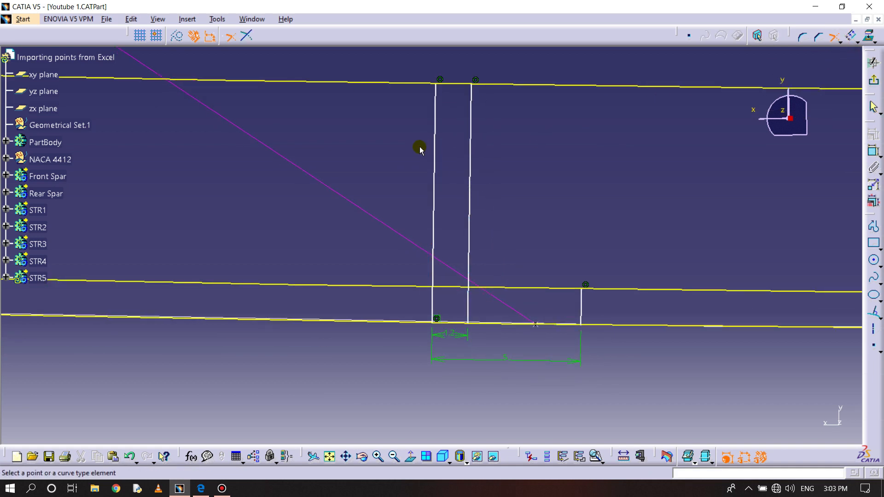
{"action": "left_click", "coordinate": [435, 137]}
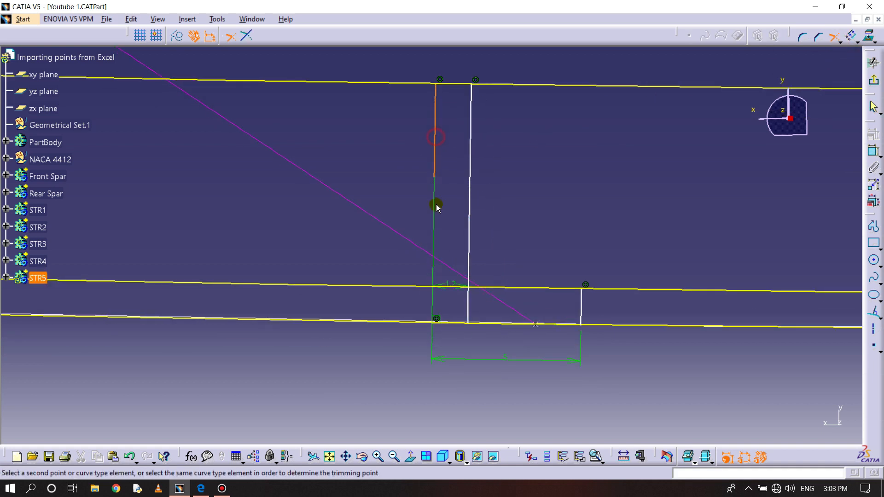
{"action": "left_click", "coordinate": [453, 324]}
{"action": "left_click", "coordinate": [512, 323]}
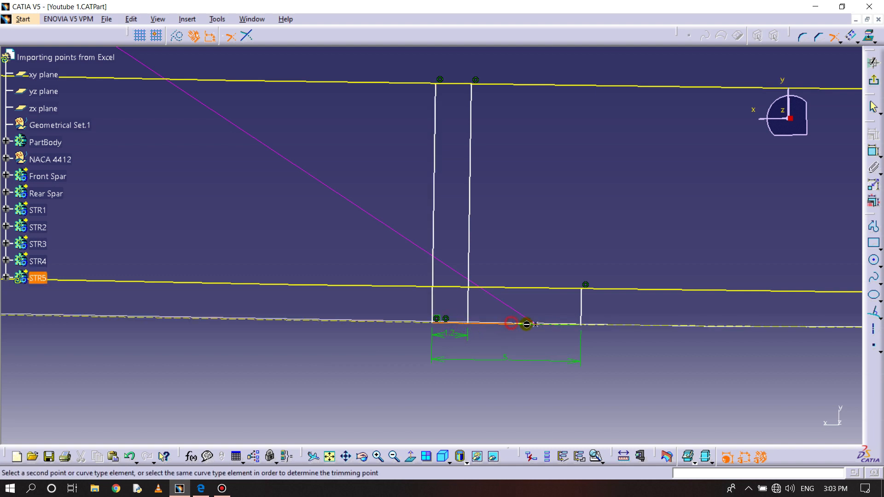
{"action": "left_click", "coordinate": [581, 309]}
- Corner-trim the flange-thickness offset curve against the flange end line and the inner web line
{"action": "left_click", "coordinate": [582, 303]}
{"action": "left_click", "coordinate": [571, 288]}
{"action": "left_click", "coordinate": [498, 287]}
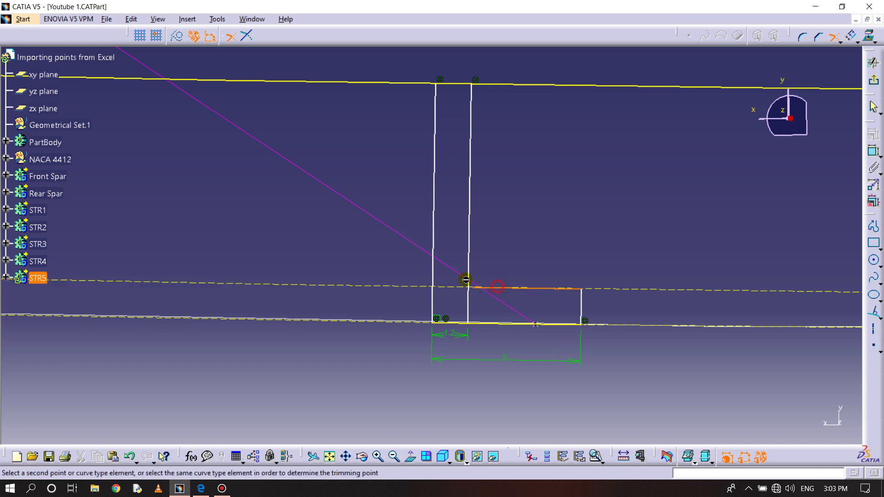
{"action": "left_click", "coordinate": [468, 260]}
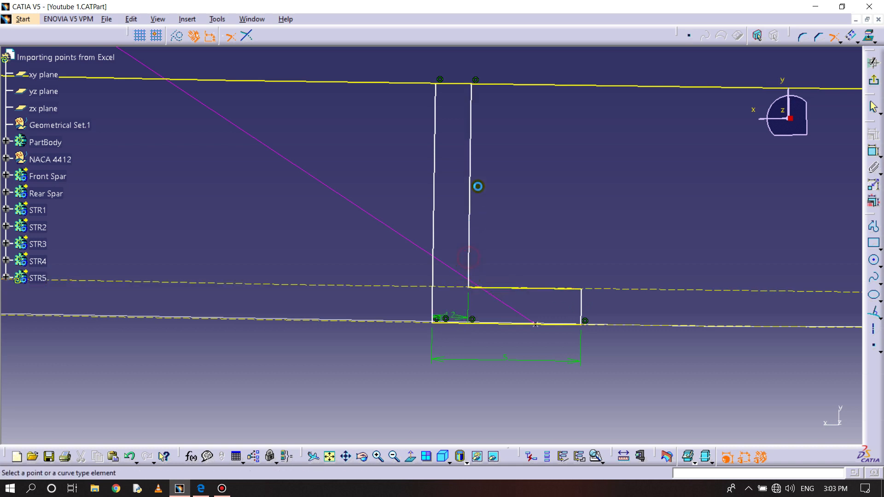
- Corner-trim the web-height offset curve against the inner and outer web lines to close the L-section
{"action": "left_click", "coordinate": [474, 144]}
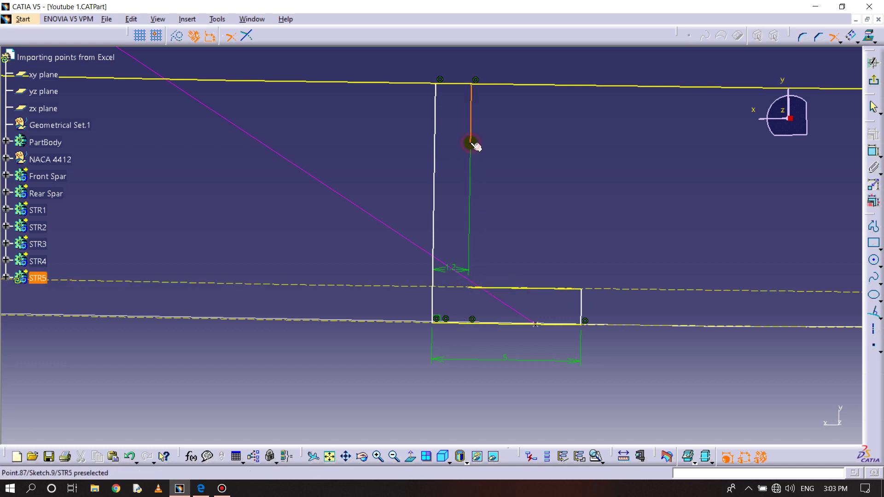
{"action": "left_click", "coordinate": [462, 84]}
{"action": "left_click", "coordinate": [453, 84]}
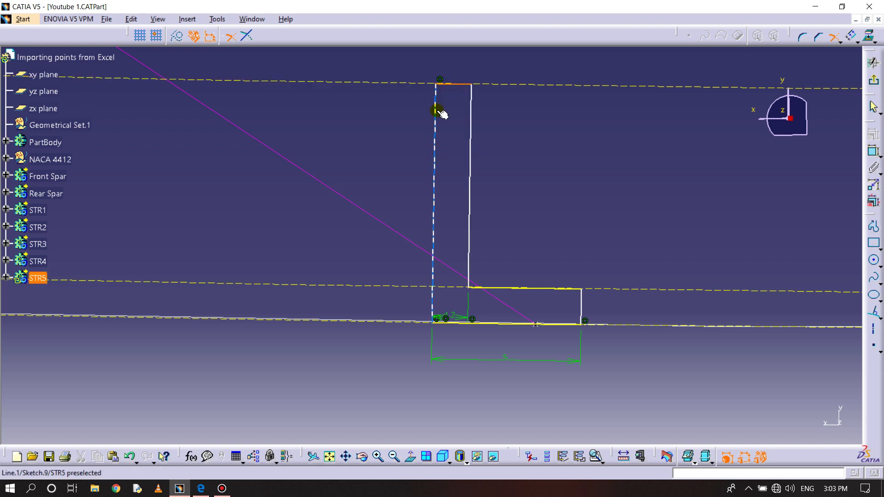
{"action": "left_click", "coordinate": [435, 110]}
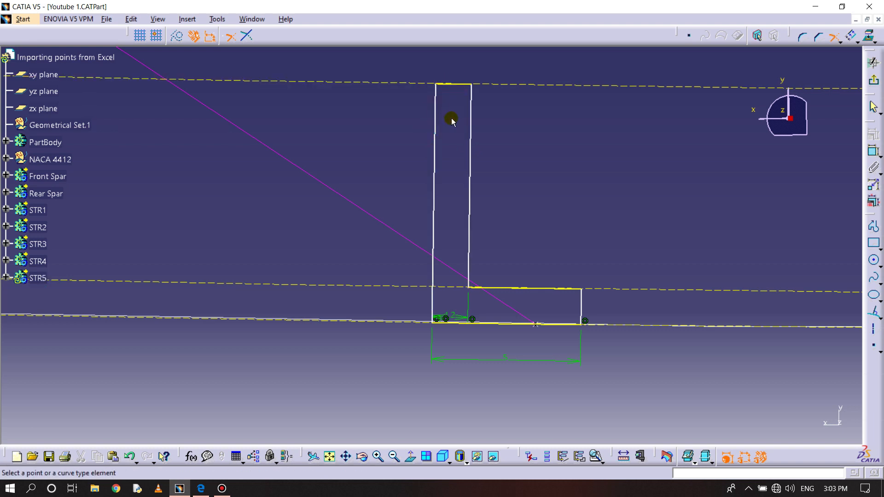
- Run Sketch Analysis on the STR5 sketch to check whether the L-profile is closed
{"action": "left_click", "coordinate": [217, 19]}
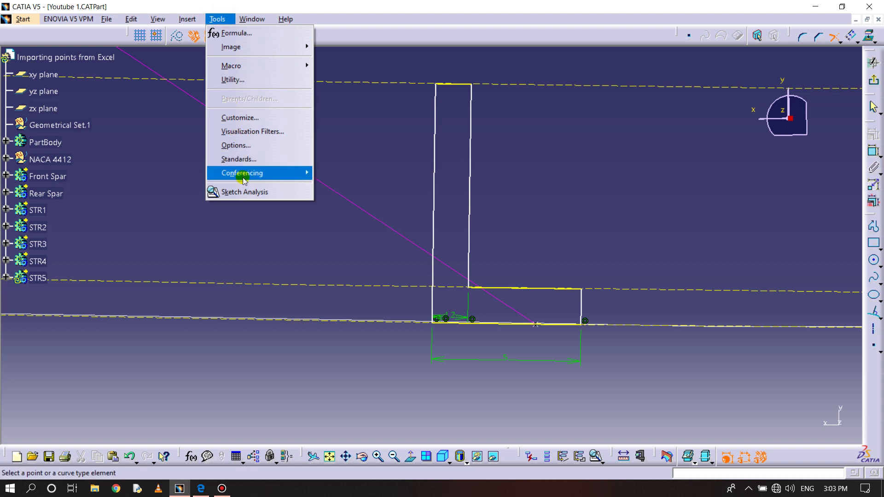
{"action": "left_click", "coordinate": [245, 191]}
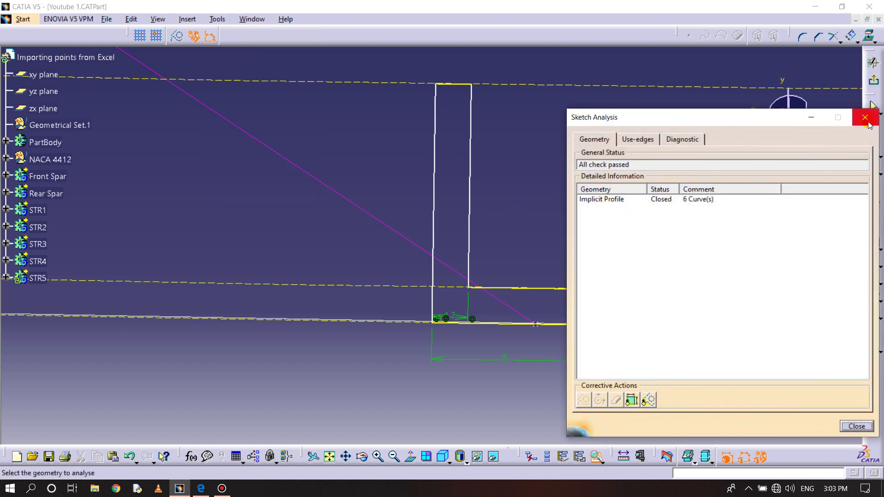
{"action": "left_click", "coordinate": [865, 118]}
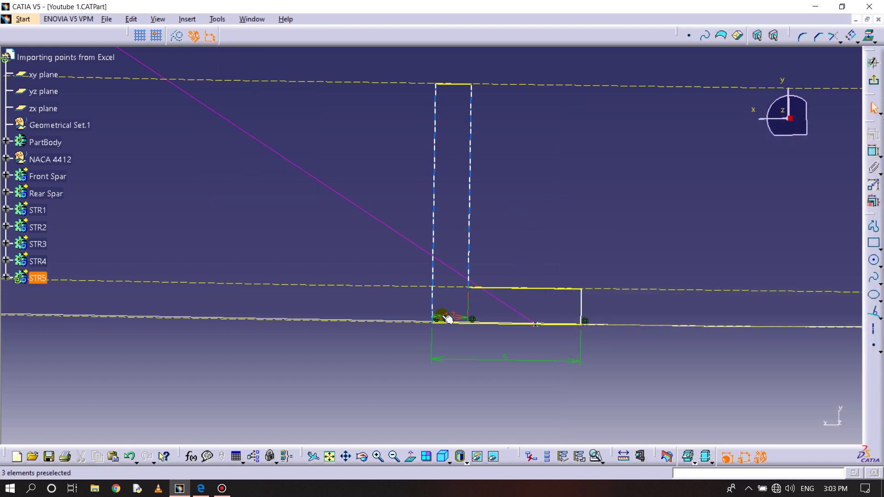
- Make the L-section's outer web corner coincident with the STR5 guide point on the lower airfoil curve and exit the sketch
{"action": "left_click", "coordinate": [536, 325], "text": "ctrl"}
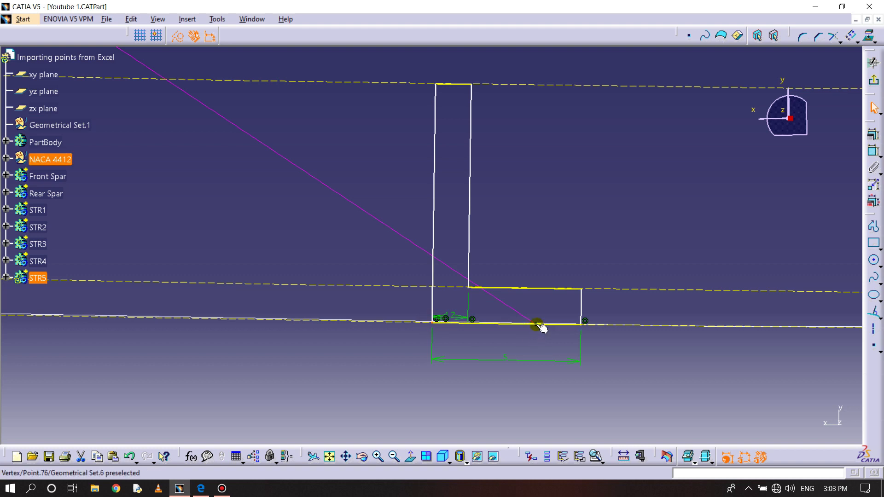
{"action": "left_click", "coordinate": [873, 151]}
{"action": "right_click", "coordinate": [491, 258]}
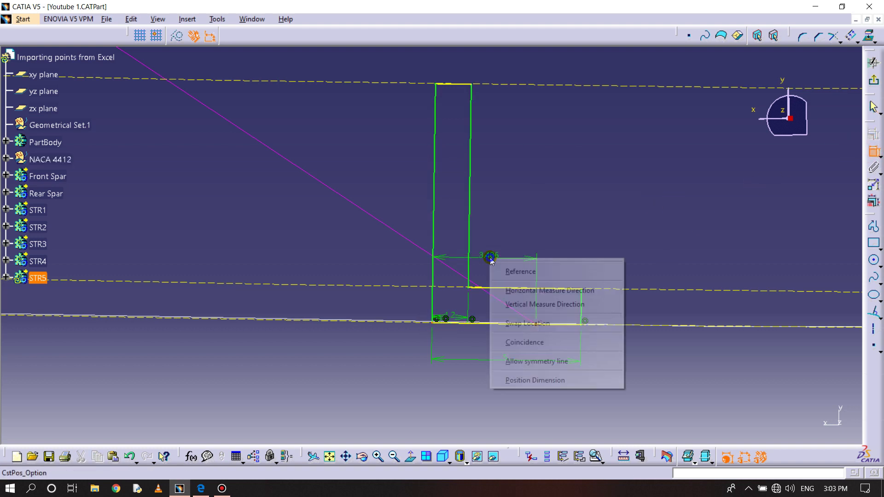
{"action": "left_click", "coordinate": [536, 342]}
{"action": "mouse_move", "coordinate": [601, 269]}
{"action": "middle_mouse_down"}
{"action": "mouse_move", "coordinate": [621, 217]}
{"action": "mouse_move", "coordinate": [639, 297]}
{"action": "middle_mouse_up"}
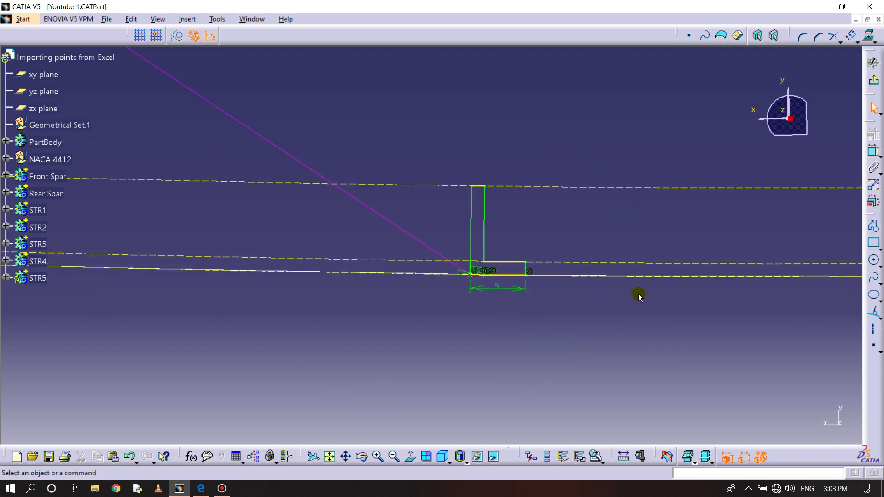
{"action": "left_click", "coordinate": [874, 80]}
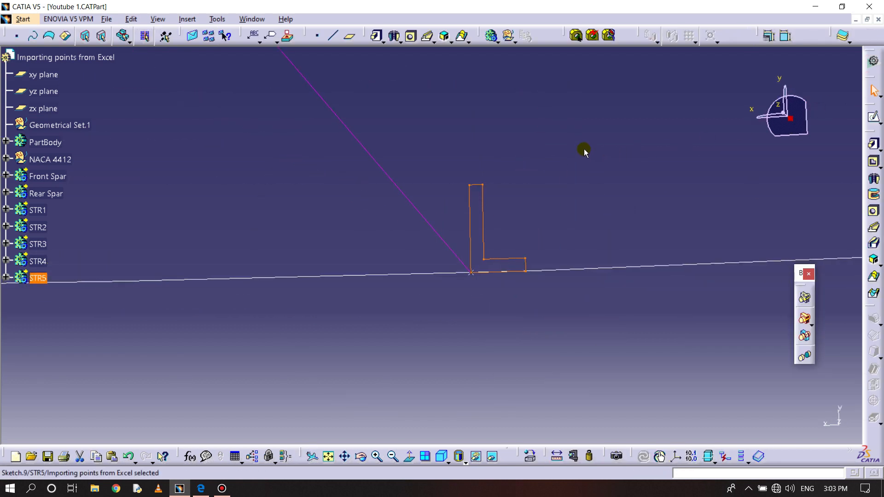
- Start a Rib from the STR5 L-section sketch with the STR5 guide line as its center curve
{"action": "middle_click_drag", "start_coordinate": [561, 148], "coordinate": [553, 245], "text": "ctrl"}
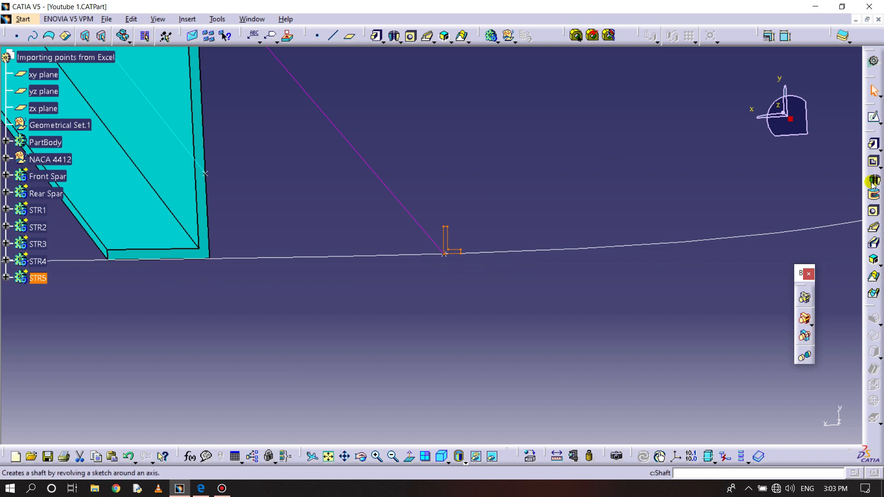
{"action": "left_click", "coordinate": [873, 228]}
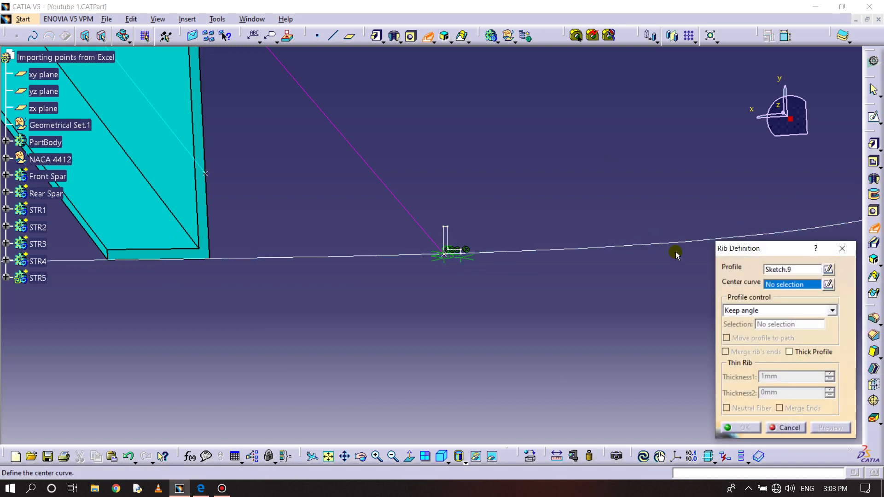
{"action": "left_click", "coordinate": [409, 212]}
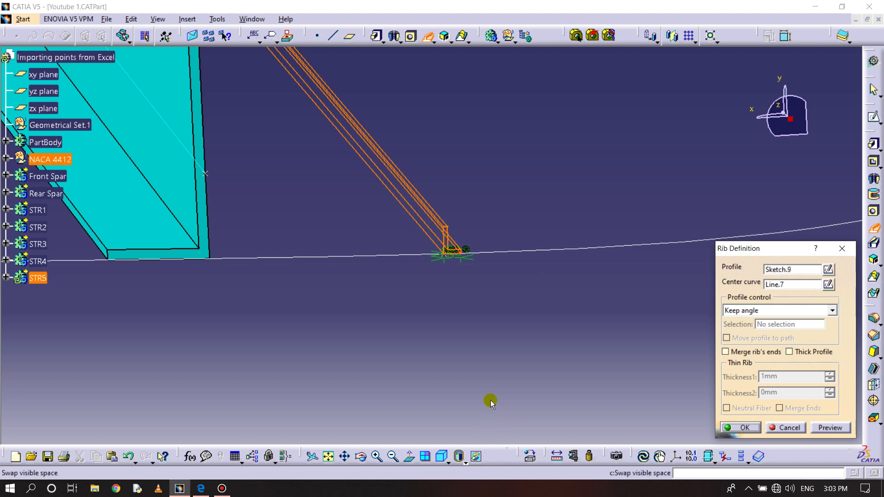
- Unhide the wing skin surface from the hidden space and return to the visible space with the Rib definition still open
{"action": "middle_click_drag", "start_coordinate": [477, 298], "coordinate": [487, 340]}
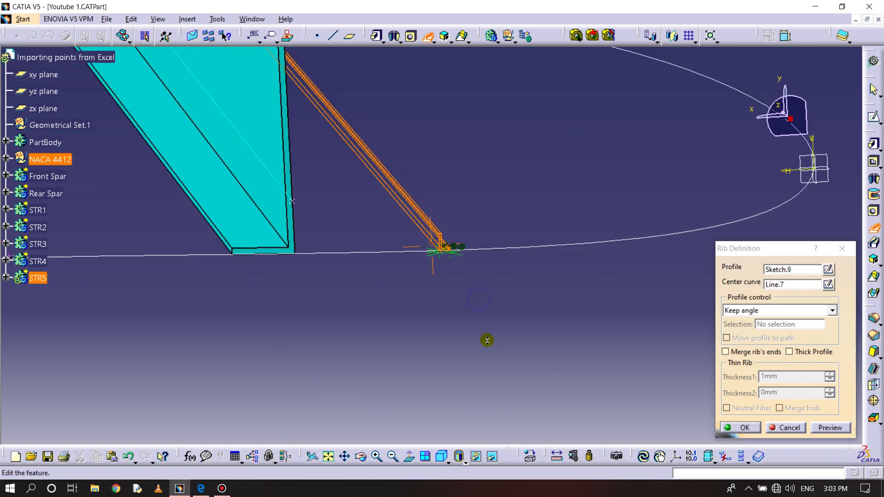
{"action": "left_click", "coordinate": [492, 456]}
{"action": "middle_click_drag", "start_coordinate": [500, 291], "coordinate": [512, 367], "text": "ctrl"}
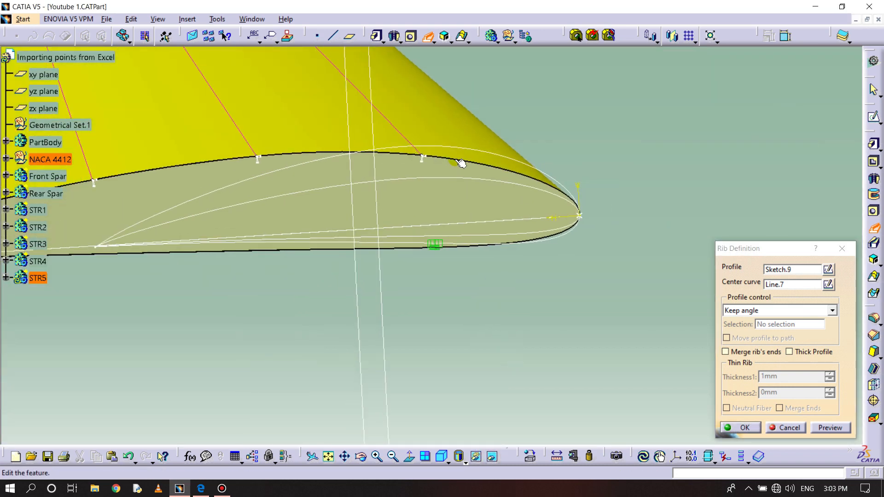
{"action": "right_click", "coordinate": [437, 113]}
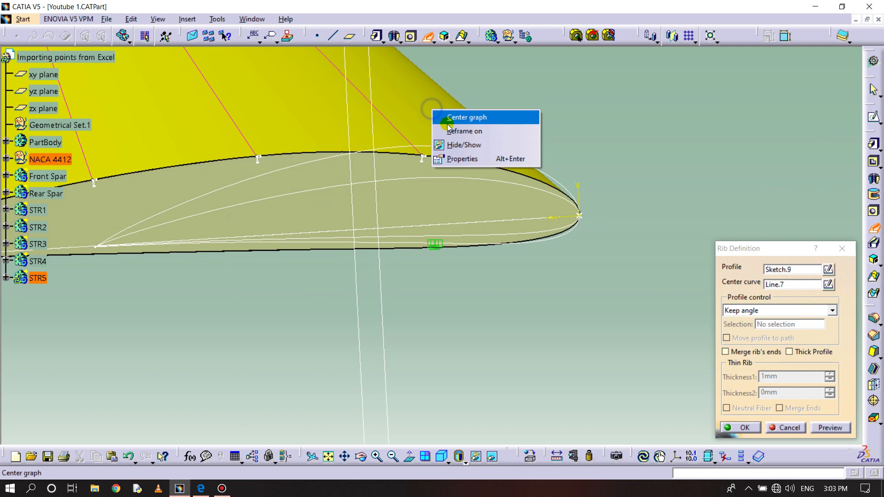
{"action": "left_click", "coordinate": [464, 146]}
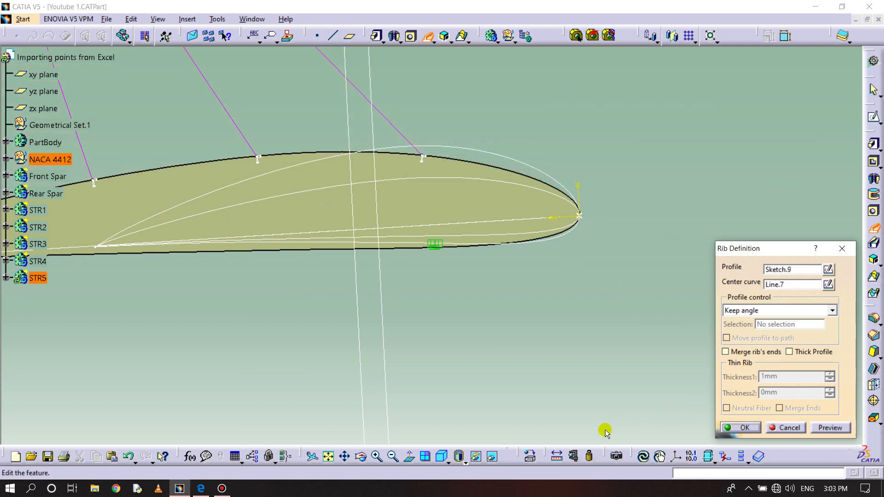
{"action": "left_click", "coordinate": [506, 452]}
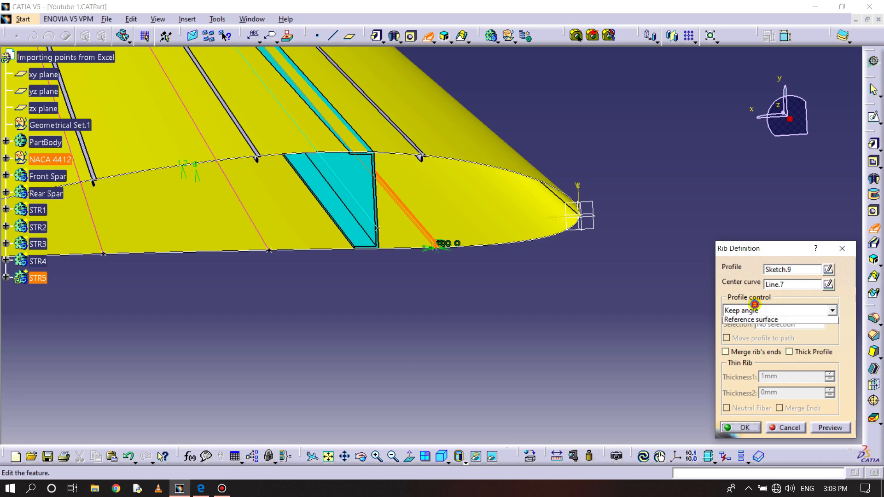
- Set the STR5 rib's profile control to Reference surface, select the wing skin surface, and create the rib
{"action": "left_click", "coordinate": [755, 307]}
{"action": "left_click", "coordinate": [764, 339]}
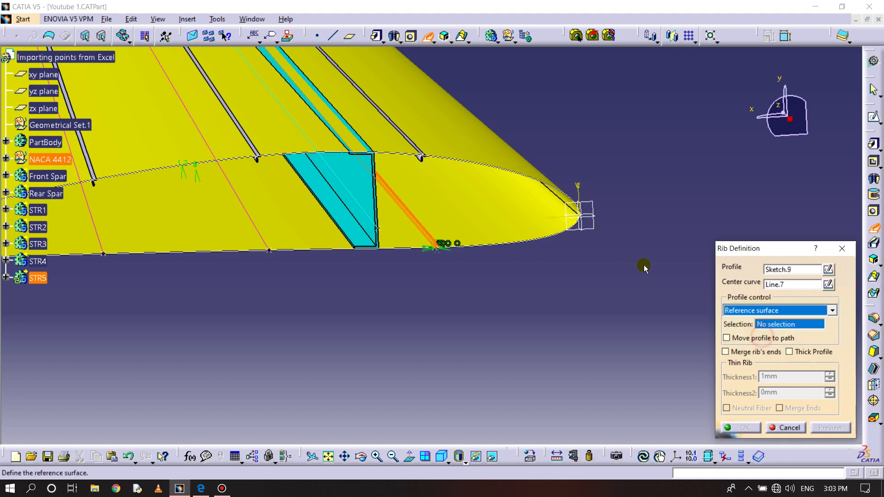
{"action": "left_click", "coordinate": [441, 199]}
{"action": "left_click", "coordinate": [748, 428]}
- Insert a new body after STR5 and rename it STR6
{"action": "middle_click_drag", "start_coordinate": [446, 296], "coordinate": [591, 284]}
{"action": "left_click", "coordinate": [187, 19]}
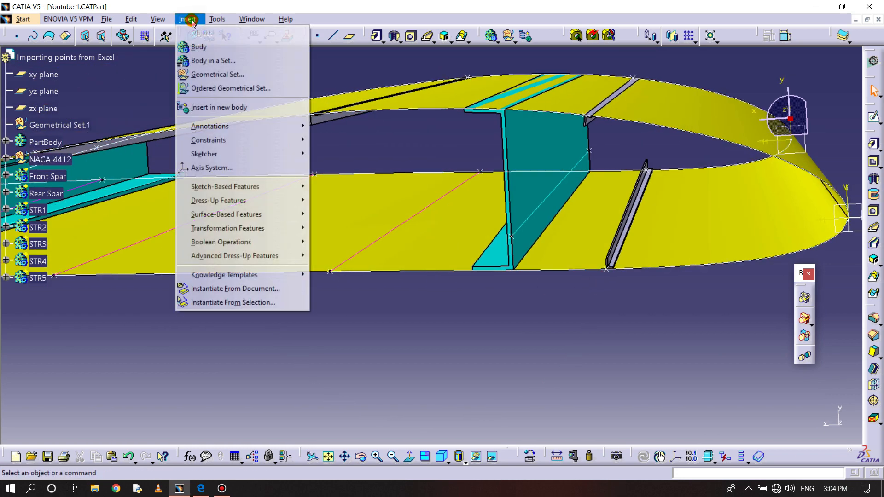
{"action": "left_click", "coordinate": [212, 62]}
{"action": "right_click", "coordinate": [41, 295]}
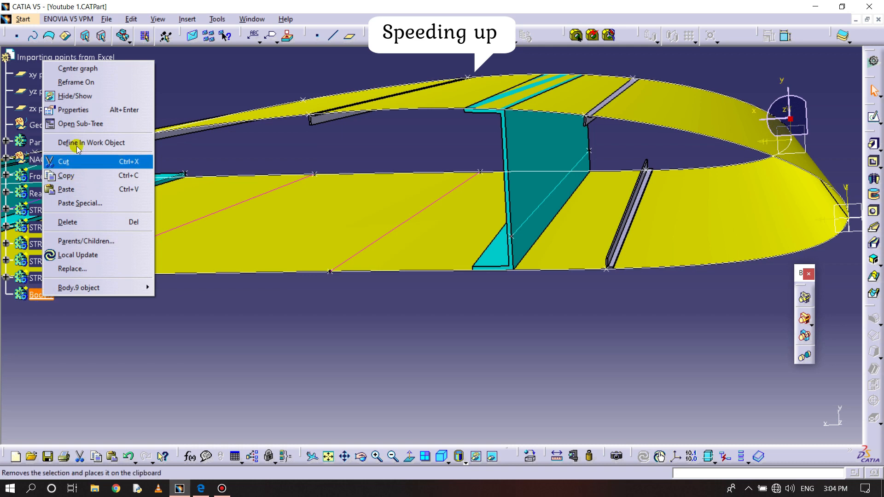
{"action": "left_click", "coordinate": [76, 109]}
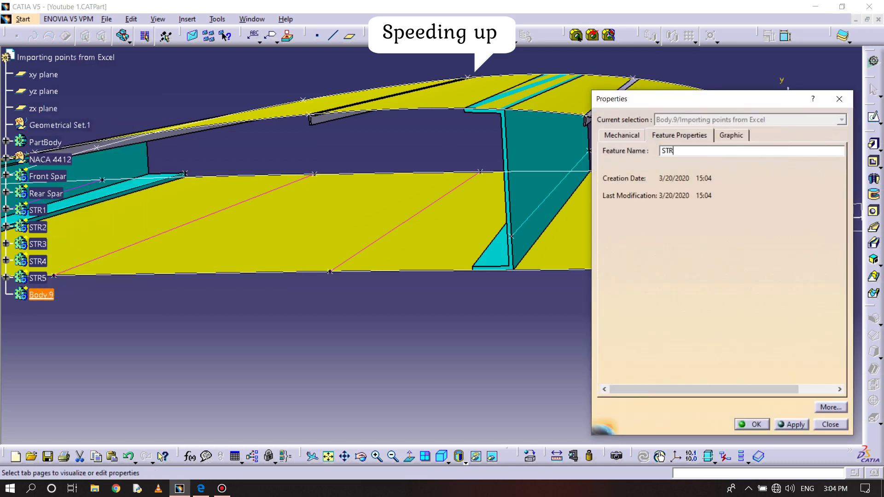
{"action": "key", "text": "Return"}
{"action": "left_click", "coordinate": [431, 336]}
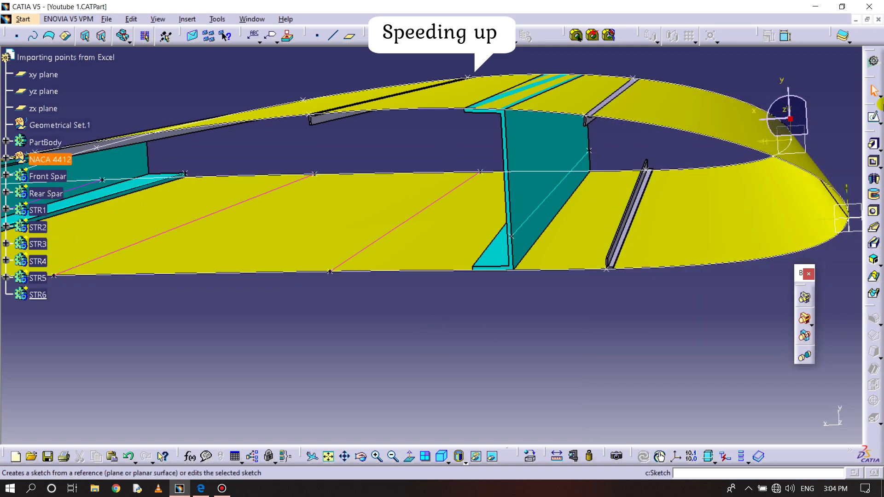
- Hide the wing skin surface and open a sketch for STR6 on the plane at the near airfoil's nose
{"action": "right_click", "coordinate": [734, 184]}
{"action": "left_click", "coordinate": [761, 217]}
{"action": "middle_click_drag", "start_coordinate": [473, 307], "coordinate": [566, 207]}
{"action": "middle_click_drag", "start_coordinate": [627, 220], "coordinate": [639, 319]}
{"action": "left_click", "coordinate": [673, 225]}
{"action": "left_click", "coordinate": [873, 117]}
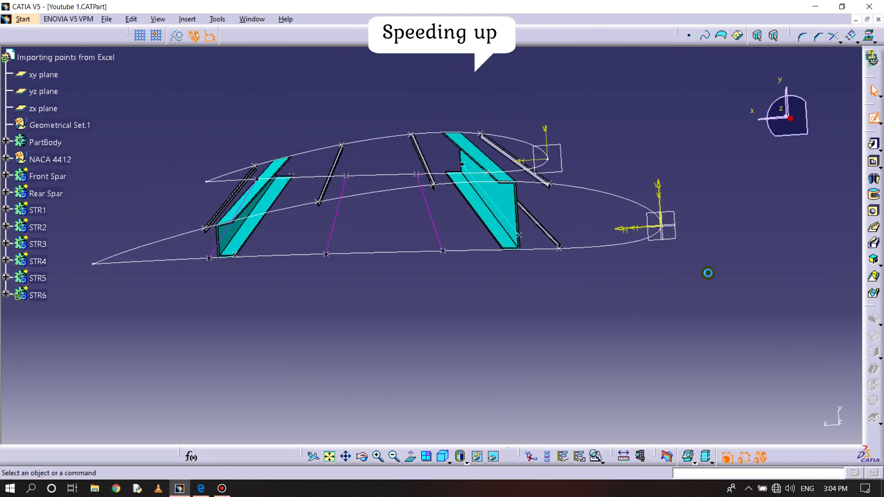
{"action": "left_click", "coordinate": [411, 457]}
- Project the lower airfoil curve into the STR6 sketch and place an inward offset of it near the STR6 guide point
{"action": "mouse_move", "coordinate": [481, 262]}
{"action": "middle_mouse_down"}
{"action": "mouse_move", "coordinate": [483, 279]}
{"action": "mouse_move", "coordinate": [509, 174]}
{"action": "mouse_move", "coordinate": [406, 191]}
{"action": "mouse_move", "coordinate": [476, 185]}
{"action": "mouse_move", "coordinate": [462, 211]}
{"action": "middle_mouse_up"}
{"action": "left_click", "coordinate": [869, 36]}
{"action": "left_click", "coordinate": [463, 308]}
{"action": "left_click", "coordinate": [454, 288]}
{"action": "left_click", "coordinate": [851, 36]}
{"action": "left_click", "coordinate": [453, 308]}
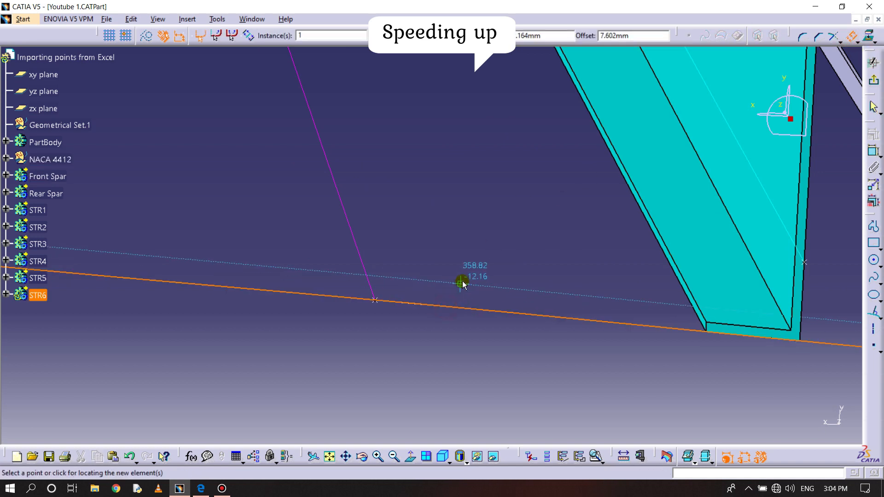
{"action": "left_click", "coordinate": [463, 283]}
- Place a second offset of the lower airfoil curve farther inward as the web-height guide and edit its distance
{"action": "left_click", "coordinate": [833, 36]}
{"action": "left_click", "coordinate": [851, 36]}
{"action": "left_click", "coordinate": [450, 308]}
{"action": "left_click", "coordinate": [456, 269]}
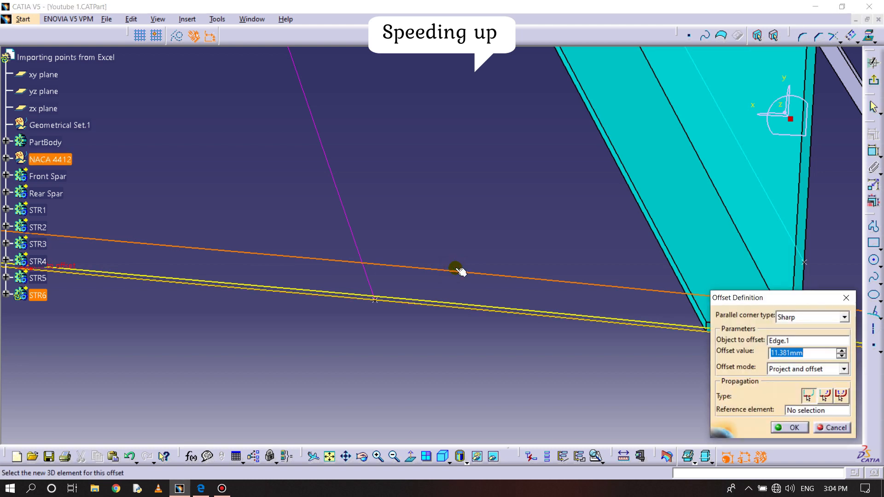
{"action": "key", "text": "Return"}
- Draw a straight web line from the lower airfoil curve across both offset curves, beside the STR6 guide point
{"action": "left_click", "coordinate": [881, 317]}
{"action": "left_click", "coordinate": [873, 322]}
{"action": "left_click", "coordinate": [340, 299]}
{"action": "left_click", "coordinate": [343, 243]}
{"action": "left_click", "coordinate": [368, 299]}
{"action": "middle_click_drag", "start_coordinate": [378, 263], "coordinate": [483, 157], "text": "ctrl"}
- Offset the web line toward the guide point and set the web thickness to 1.2 mm
{"action": "left_click", "coordinate": [803, 131]}
{"action": "left_click", "coordinate": [856, 36]}
{"action": "left_click", "coordinate": [355, 236]}
{"action": "double_click", "coordinate": [345, 283]}
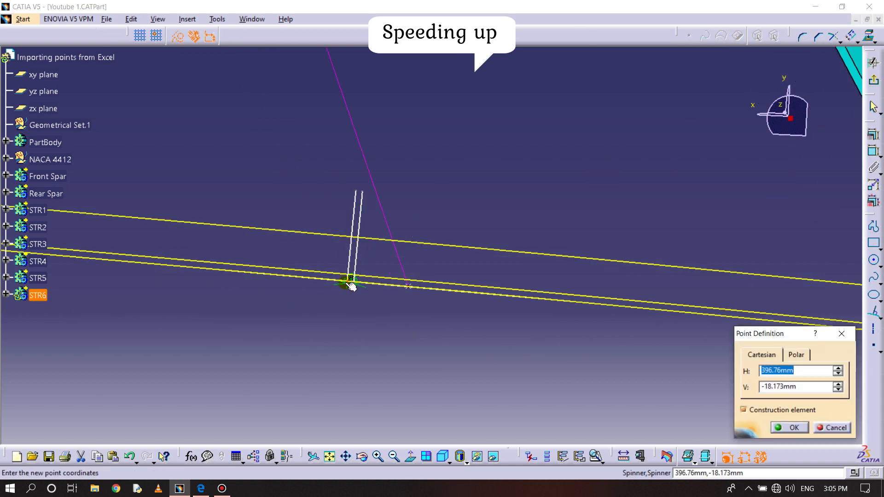
{"action": "left_click", "coordinate": [841, 334]}
{"action": "middle_click", "coordinate": [306, 333]}
{"action": "left_click", "coordinate": [306, 333]}
{"action": "middle_click_drag", "start_coordinate": [381, 315], "coordinate": [395, 261], "text": "ctrl"}
{"action": "middle_click_drag", "start_coordinate": [466, 192], "coordinate": [333, 306]}
{"action": "middle_click_drag", "start_coordinate": [333, 306], "coordinate": [369, 205], "text": "ctrl"}
{"action": "left_click", "coordinate": [301, 305]}
{"action": "key", "text": "Return"}
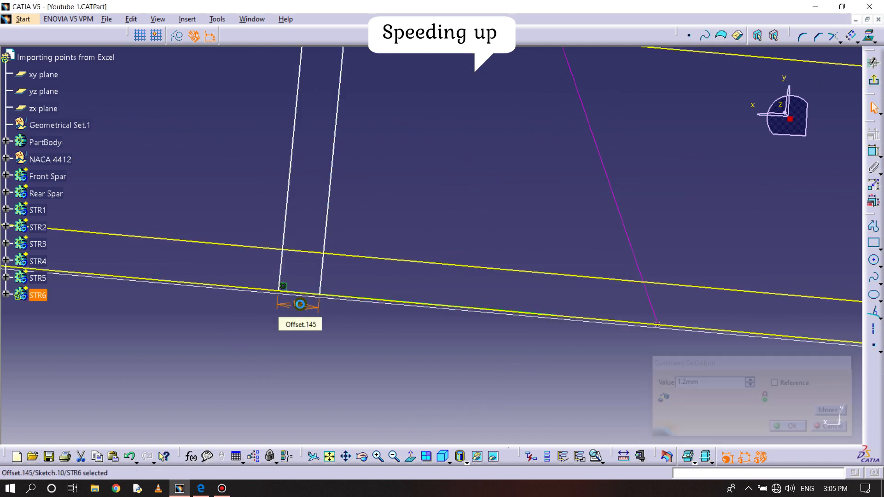
- Offset the outer web line again toward the guide point and set the flange width to 5 mm
{"action": "middle_click_drag", "start_coordinate": [438, 251], "coordinate": [529, 250]}
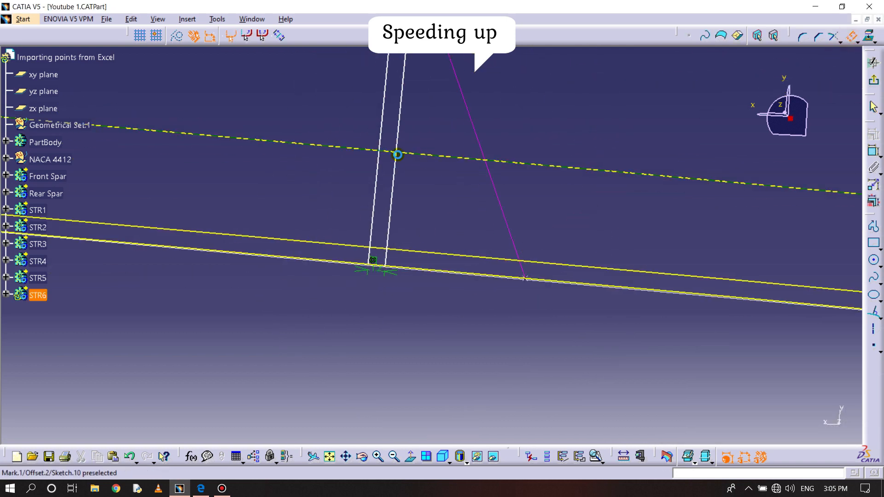
{"action": "left_click", "coordinate": [378, 170]}
{"action": "double_click", "coordinate": [399, 283]}
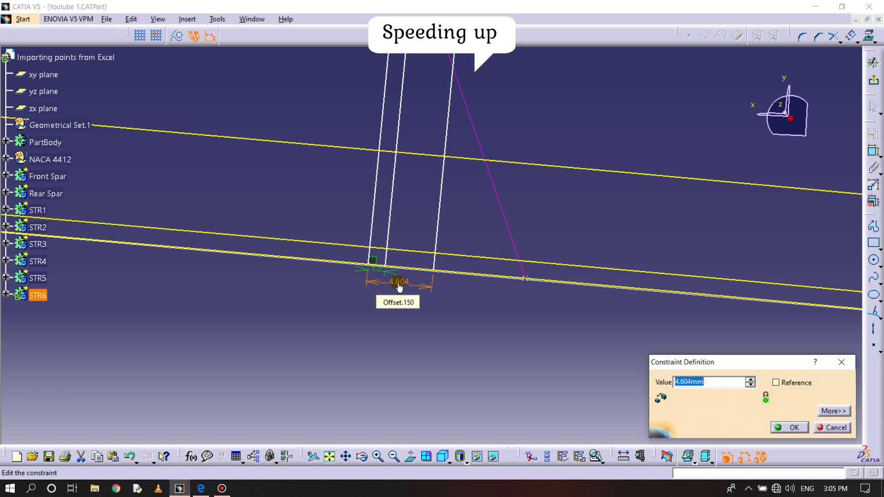
{"action": "type", "text": "5"}
{"action": "key", "text": "Return"}
- Trim the three web and flange lines and the airfoil offset curves into a closed L-section
{"action": "left_click", "coordinate": [841, 42]}
{"action": "left_click", "coordinate": [850, 91]}
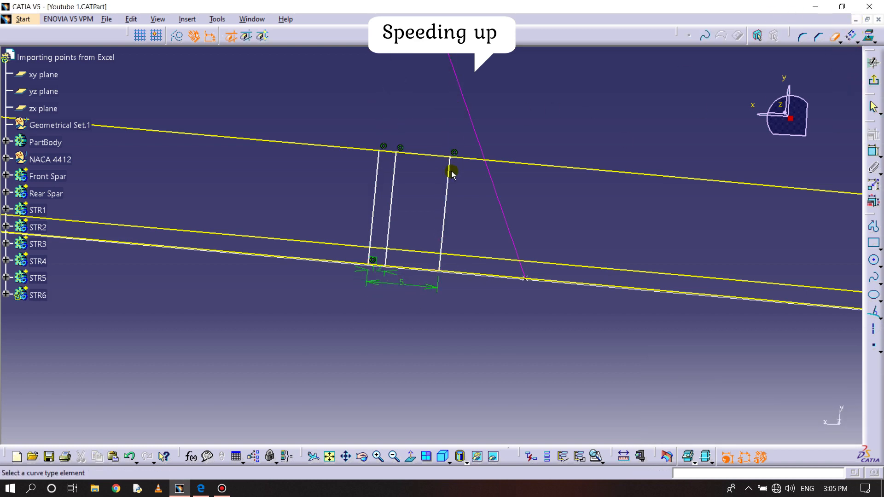
{"action": "left_click", "coordinate": [841, 40]}
{"action": "left_click", "coordinate": [850, 58]}
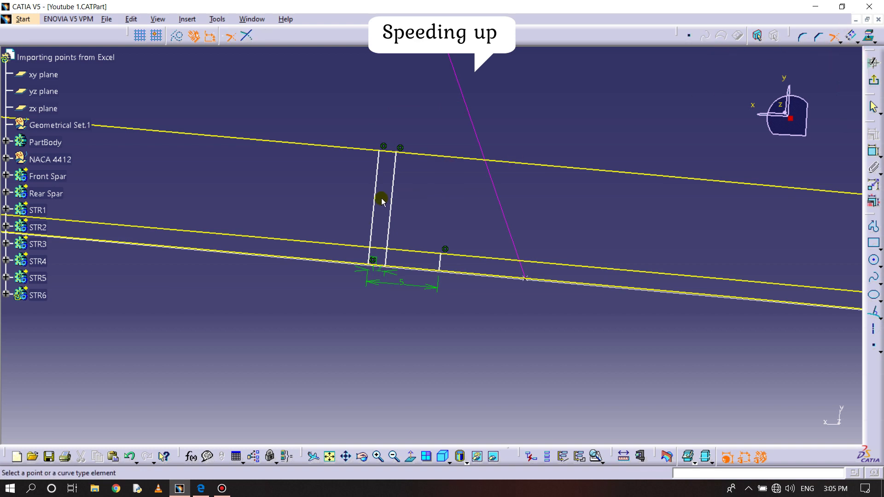
{"action": "left_click", "coordinate": [374, 212]}
{"action": "left_click", "coordinate": [383, 269]}
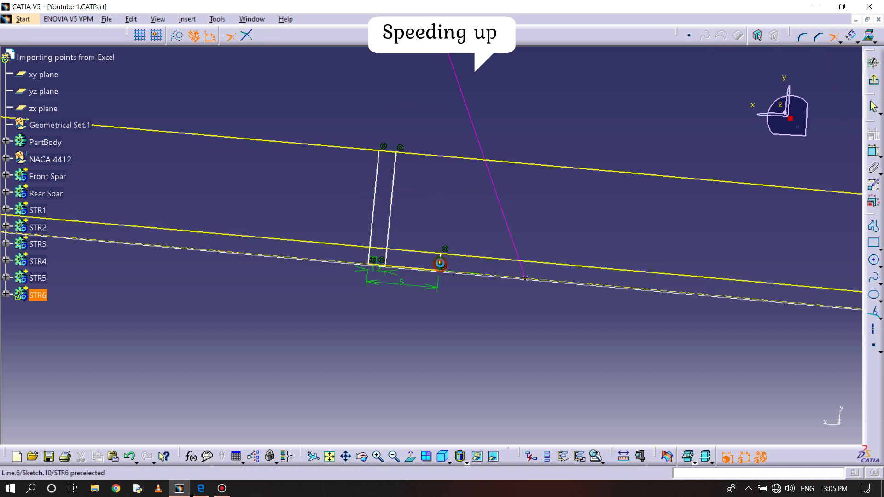
{"action": "left_click", "coordinate": [408, 250]}
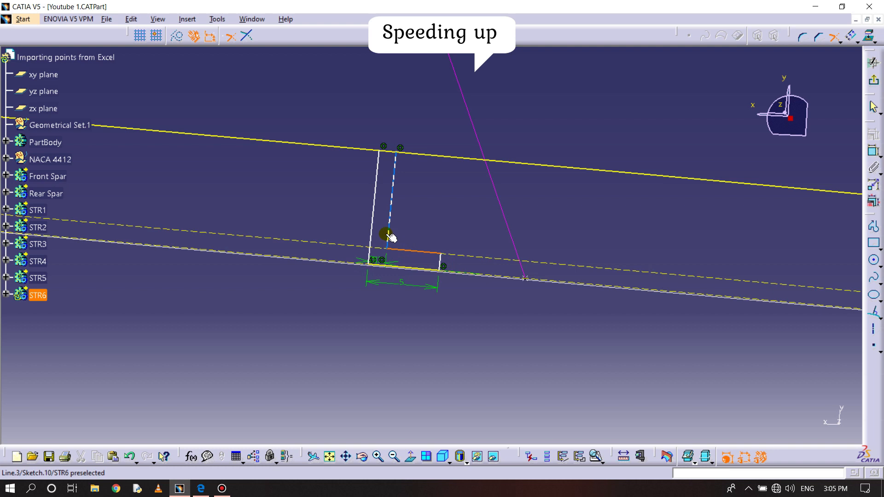
{"action": "left_click", "coordinate": [392, 194]}
{"action": "left_click", "coordinate": [388, 152]}
{"action": "left_click", "coordinate": [387, 152]}
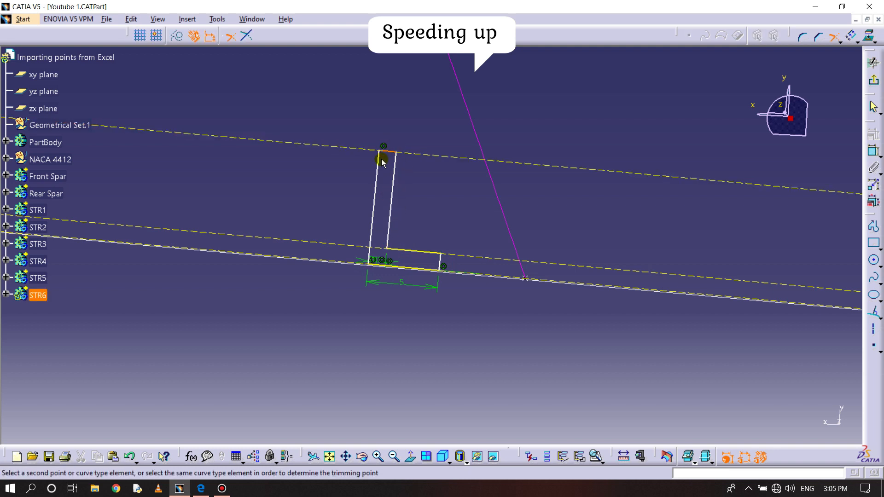
- Run Sketch Analysis on the STR6 L-section to check that the profile is closed
{"action": "left_click", "coordinate": [217, 19]}
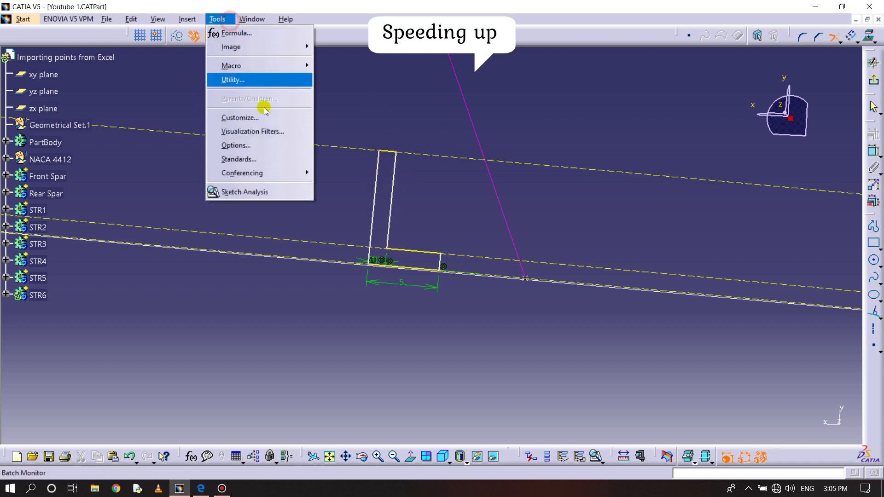
{"action": "left_click", "coordinate": [243, 191]}
{"action": "left_click", "coordinate": [867, 112]}
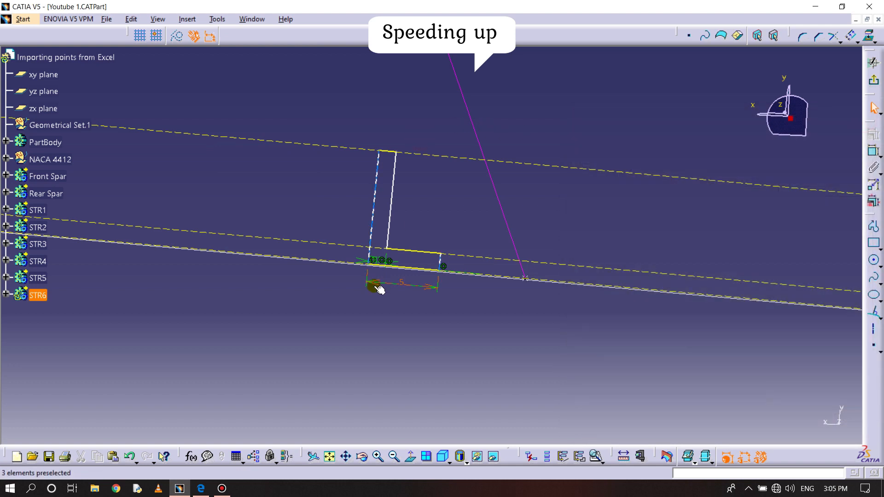
- Make the L-section's outer web corner coincident with the STR6 guide point on the lower airfoil curve
{"action": "left_click", "coordinate": [524, 280], "text": "ctrl"}
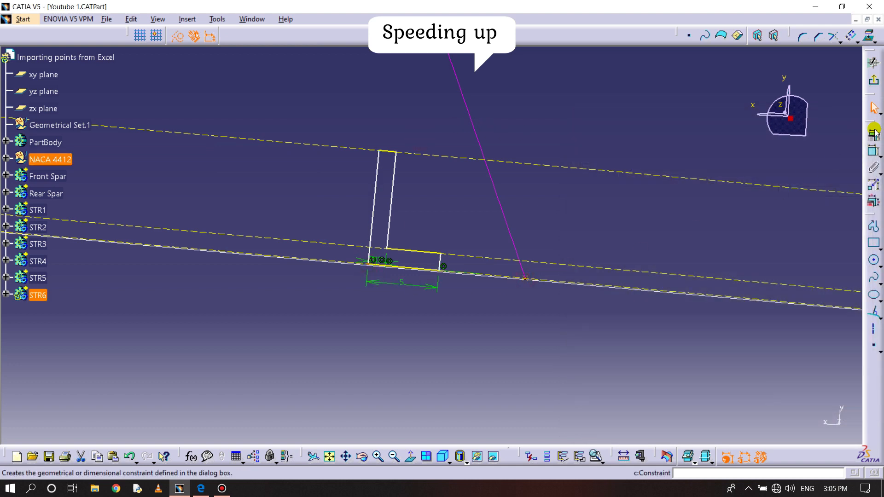
{"action": "left_click", "coordinate": [873, 151]}
{"action": "right_click", "coordinate": [451, 266]}
{"action": "left_click", "coordinate": [494, 349]}
- Clear the leftover points above the STR6 L-section and exit the sketch
{"action": "middle_click_drag", "start_coordinate": [483, 339], "coordinate": [566, 355]}
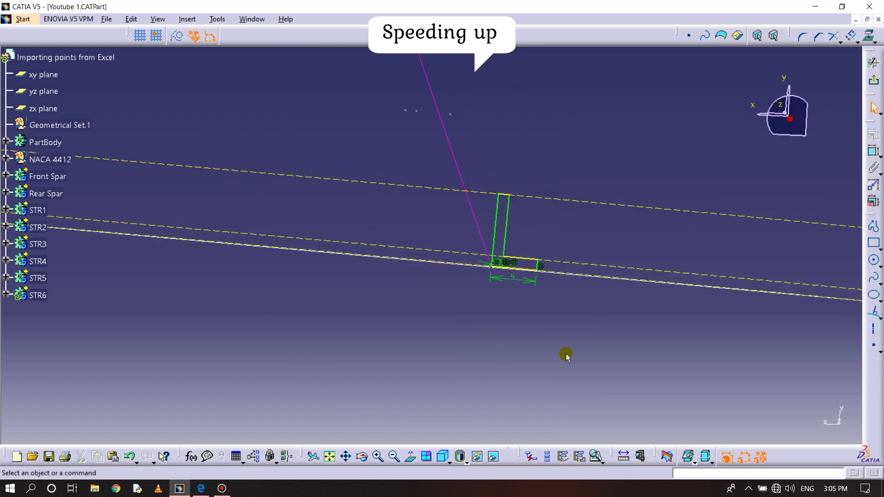
{"action": "left_click_drag", "start_coordinate": [391, 107], "coordinate": [497, 128]}
{"action": "left_click", "coordinate": [875, 81]}
- Start a Rib from the STR6 L-section sketch with the STR6 guide line as its center curve
{"action": "mouse_move", "coordinate": [706, 205]}
{"action": "middle_mouse_down"}
{"action": "mouse_move", "coordinate": [613, 179]}
{"action": "mouse_move", "coordinate": [608, 306]}
{"action": "middle_mouse_up"}
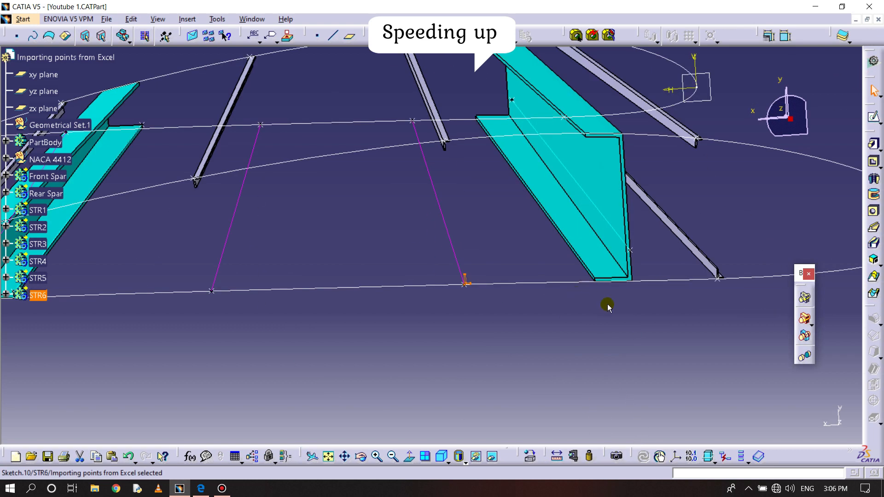
{"action": "left_click", "coordinate": [873, 228]}
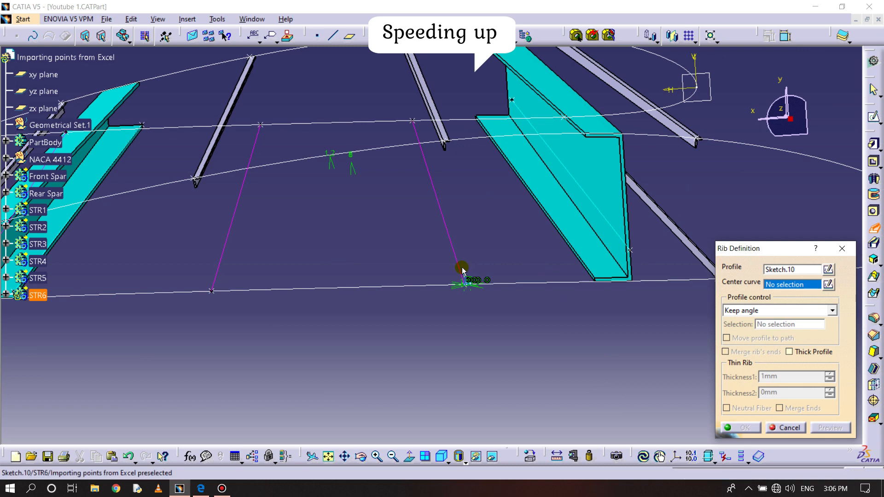
{"action": "left_click", "coordinate": [449, 235]}
- Unhide the wing skin surface from the hidden space and return to the visible space, keeping the STR6 Rib definition open
{"action": "left_click", "coordinate": [493, 456]}
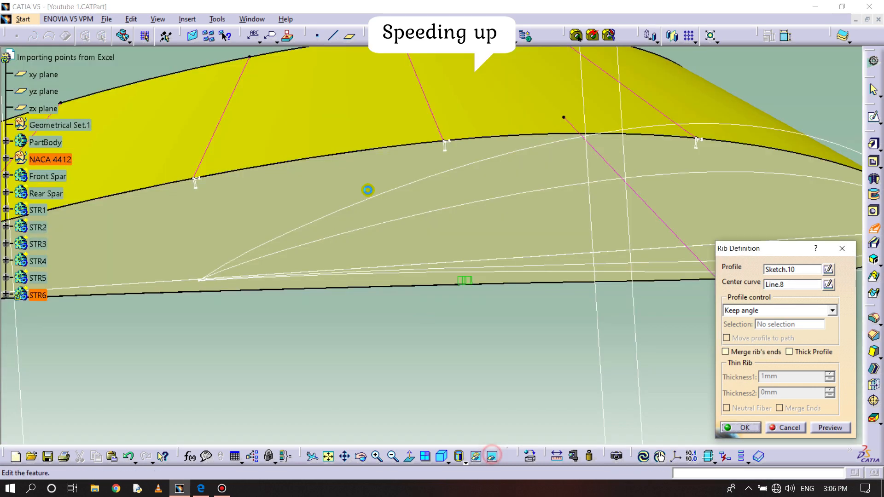
{"action": "right_click", "coordinate": [344, 107]}
{"action": "left_click", "coordinate": [375, 141]}
{"action": "left_click", "coordinate": [494, 456]}
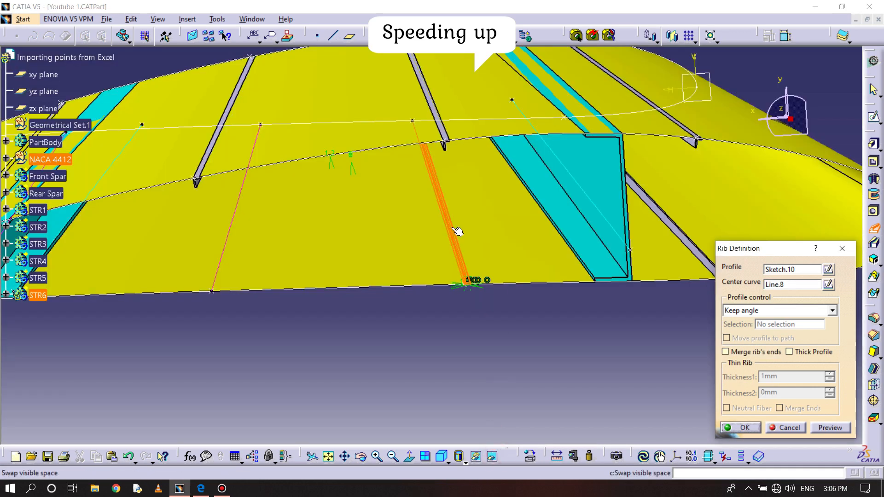
- Set the STR6 rib's profile control to Reference surface, select the wing skin surface, and create the rib
{"action": "left_click", "coordinate": [782, 310]}
{"action": "left_click", "coordinate": [771, 339]}
{"action": "left_click", "coordinate": [391, 202]}
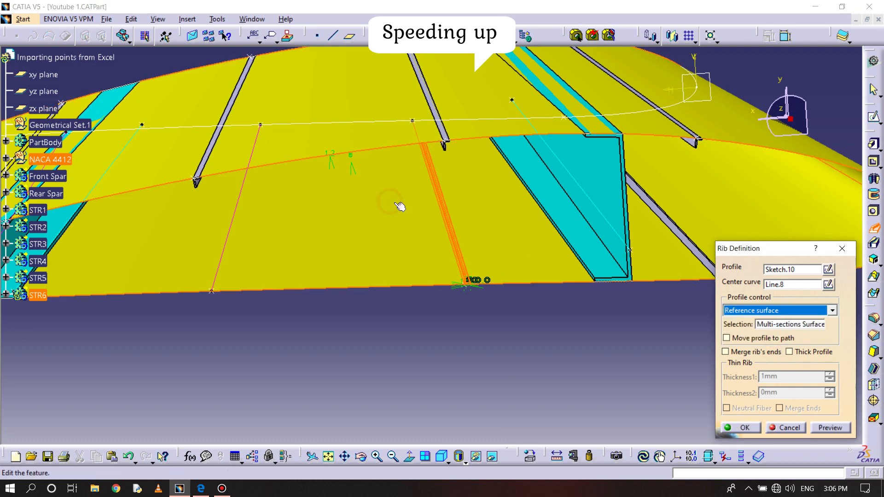
{"action": "left_click", "coordinate": [755, 428]}
- Hide the wing skin surface to expose the spars, stringers and remaining guide lines
{"action": "middle_click_drag", "start_coordinate": [511, 350], "coordinate": [586, 335]}
{"action": "right_click", "coordinate": [440, 172]}
{"action": "left_click", "coordinate": [487, 205]}
{"action": "middle_click_drag", "start_coordinate": [410, 210], "coordinate": [500, 241]}
- Insert a new body after STR6 and rename it STR7
{"action": "left_click", "coordinate": [188, 19]}
{"action": "left_click", "coordinate": [195, 48]}
{"action": "right_click", "coordinate": [50, 312]}
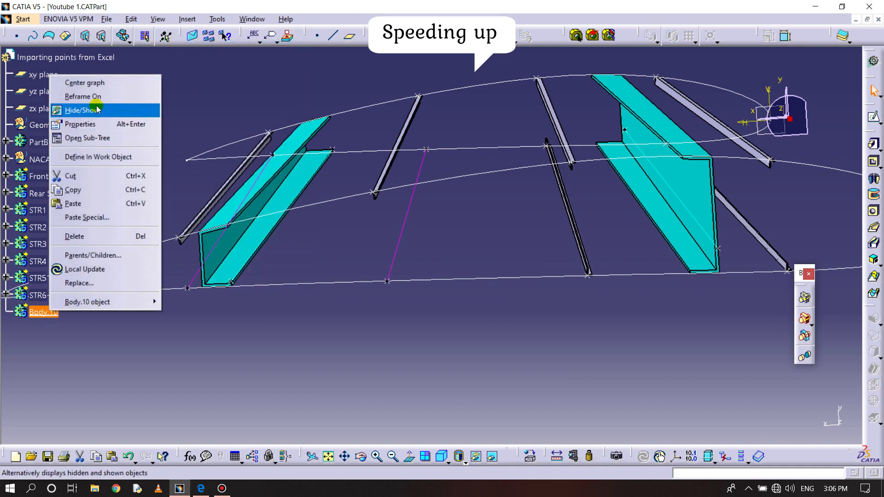
{"action": "left_click", "coordinate": [92, 124]}
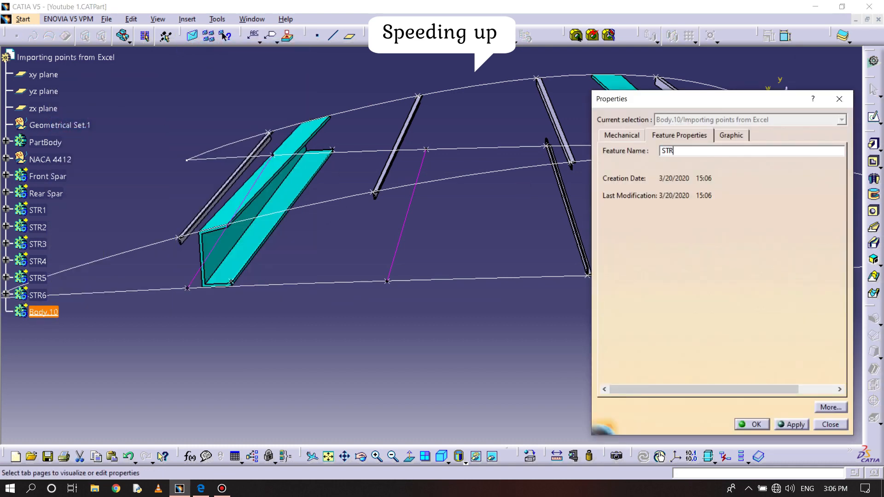
{"action": "type", "text": "STR7"}
{"action": "left_click", "coordinate": [751, 424]}
- Open a sketch for STR7 on the xy plane and view it face-on
{"action": "middle_click_drag", "start_coordinate": [505, 343], "coordinate": [521, 363]}
{"action": "left_click", "coordinate": [708, 219]}
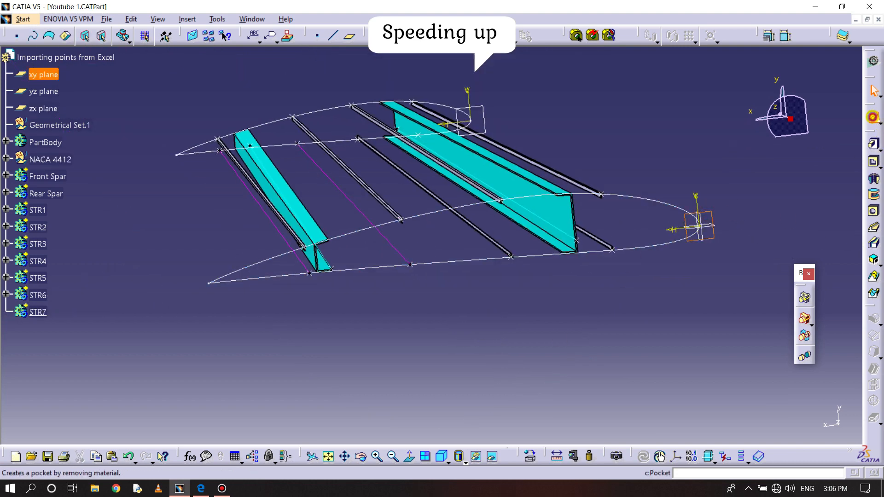
{"action": "left_click", "coordinate": [873, 118]}
{"action": "left_click", "coordinate": [412, 456]}
- Project the airfoil curve into the STR7 sketch and place an offset of it about 5.7 mm inward
{"action": "mouse_move", "coordinate": [438, 315]}
{"action": "middle_mouse_down"}
{"action": "mouse_move", "coordinate": [455, 335]}
{"action": "mouse_move", "coordinate": [486, 252]}
{"action": "mouse_move", "coordinate": [444, 257]}
{"action": "mouse_move", "coordinate": [540, 205]}
{"action": "middle_mouse_up"}
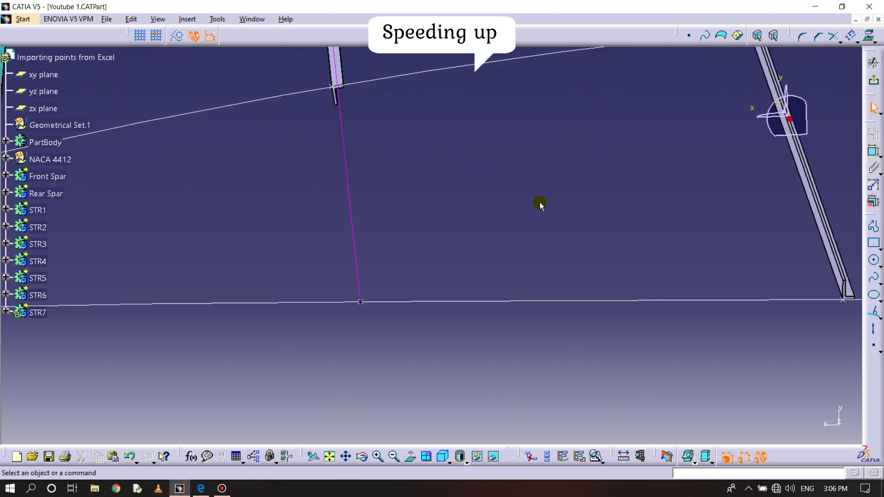
{"action": "left_click", "coordinate": [877, 49]}
{"action": "left_click", "coordinate": [442, 300]}
{"action": "left_click", "coordinate": [849, 37]}
{"action": "left_click", "coordinate": [443, 300]}
{"action": "left_click", "coordinate": [475, 275]}
- Add a closer inward offset of the airfoil curve for the flange and set the web-height offset to 8 mm
{"action": "left_click", "coordinate": [851, 38]}
{"action": "left_click", "coordinate": [378, 302]}
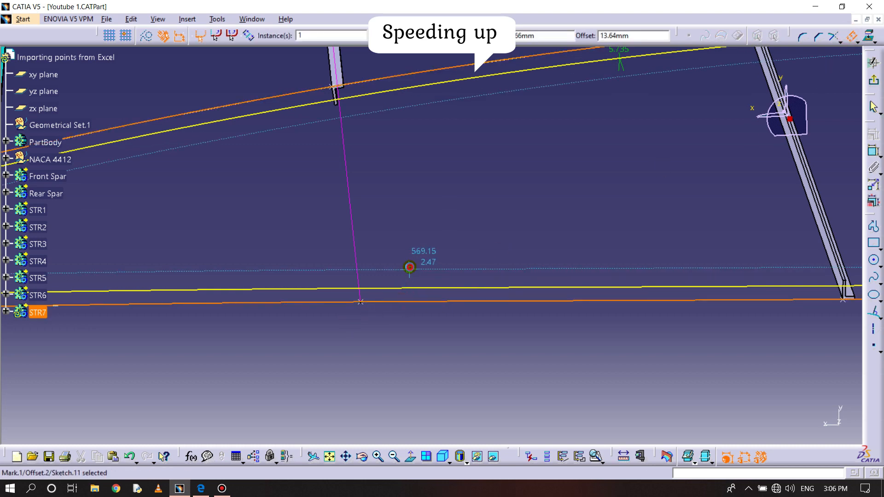
{"action": "left_click", "coordinate": [409, 267]}
{"action": "type", "text": "8"}
{"action": "key", "text": "Return"}
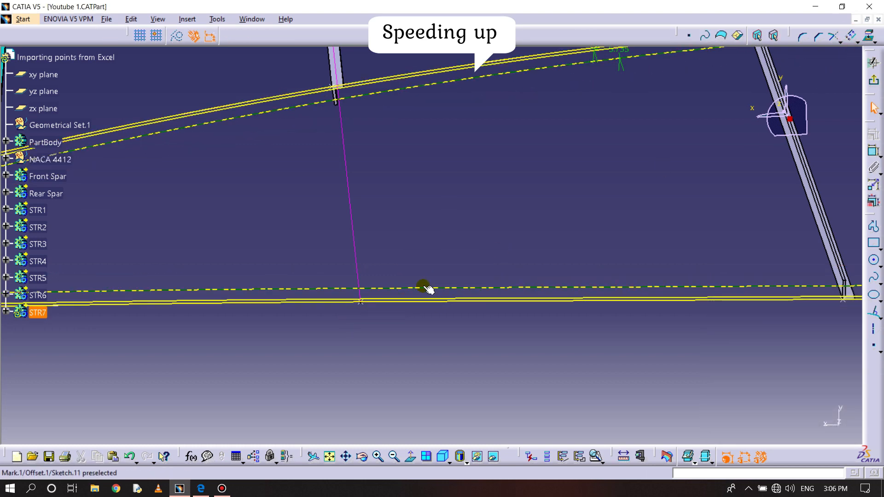
- Draw a straight web line from the lower airfoil curve across both offset curves, beside the STR7 guide point
{"action": "middle_click_drag", "start_coordinate": [357, 342], "coordinate": [359, 313], "text": "ctrl"}
{"action": "middle_click_drag", "start_coordinate": [359, 314], "coordinate": [638, 203]}
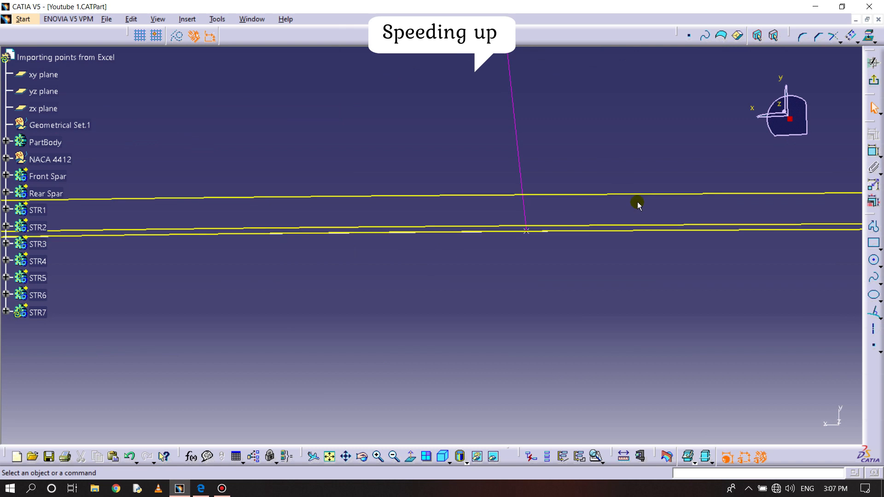
{"action": "left_click", "coordinate": [470, 227]}
{"action": "left_click", "coordinate": [487, 160]}
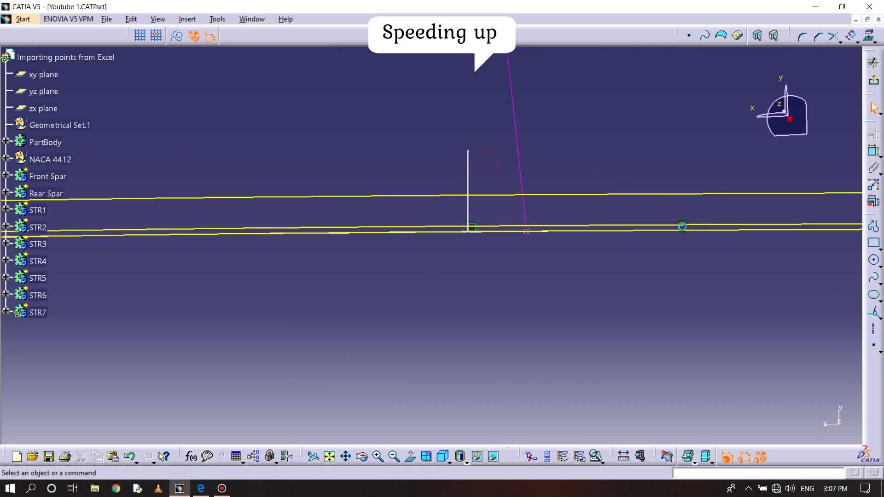
- Offset the STR7 web line toward the guide point and set the flange width to 5 mm
{"action": "left_click", "coordinate": [853, 34]}
{"action": "left_click", "coordinate": [468, 203]}
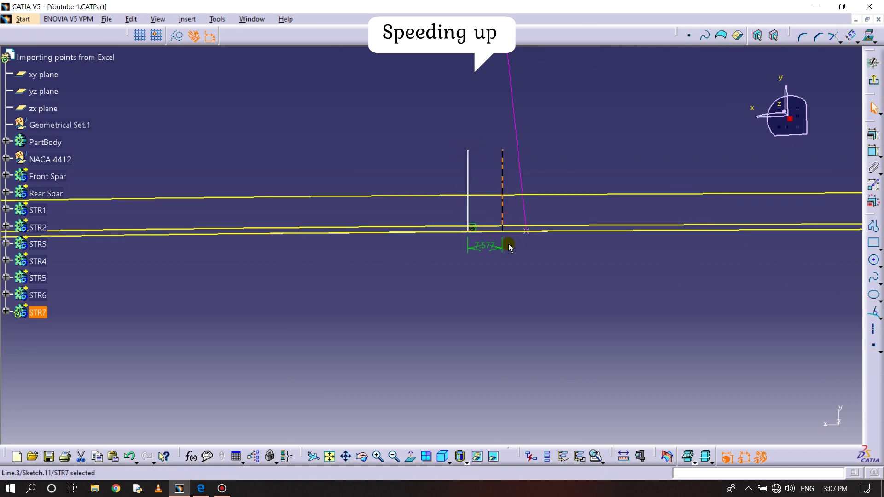
{"action": "left_click", "coordinate": [506, 245]}
{"action": "double_click", "coordinate": [484, 245]}
{"action": "type", "text": "5"}
{"action": "key", "text": "Return"}
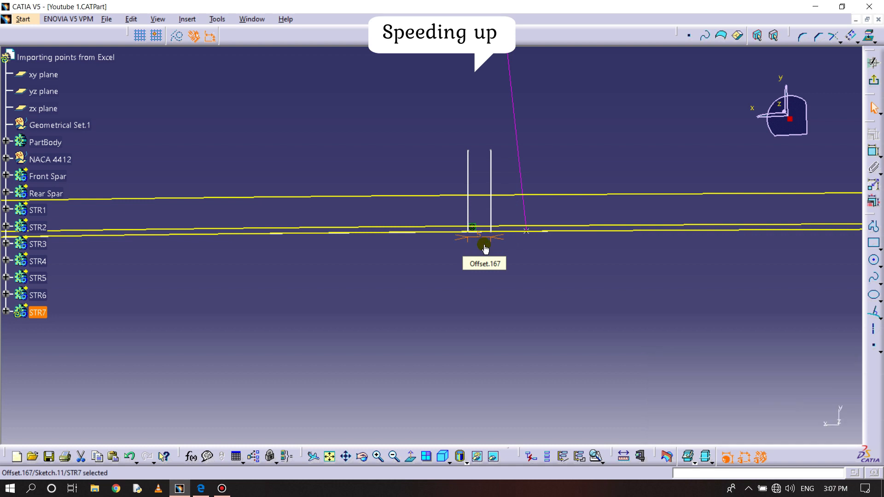
- Offset the STR7 web line toward the guide point once more and set the web thickness to 1.2 mm
{"action": "left_click", "coordinate": [848, 34]}
{"action": "key", "text": "Escape"}
{"action": "middle_click_drag", "start_coordinate": [526, 163], "coordinate": [443, 235], "text": "ctrl"}
{"action": "scroll", "coordinate": [444, 235], "scroll_direction": "up", "scroll_amount": 1}
{"action": "left_click", "coordinate": [852, 36]}
{"action": "left_click", "coordinate": [400, 248]}
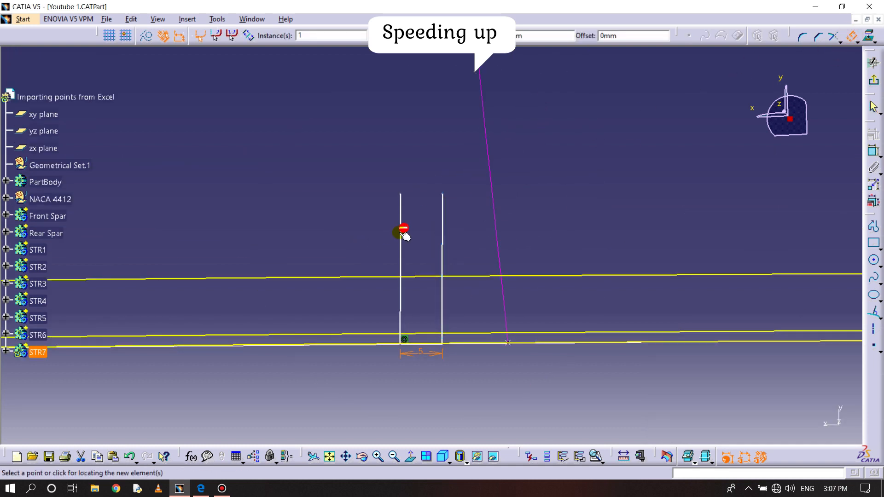
{"action": "left_click", "coordinate": [463, 252]}
{"action": "left_click", "coordinate": [851, 36]}
{"action": "left_click", "coordinate": [400, 228]}
{"action": "left_click", "coordinate": [411, 249]}
{"action": "middle_click_drag", "start_coordinate": [385, 343], "coordinate": [414, 138]}
{"action": "double_click", "coordinate": [385, 238]}
{"action": "type", "text": "1.2"}
{"action": "key", "text": "Return"}
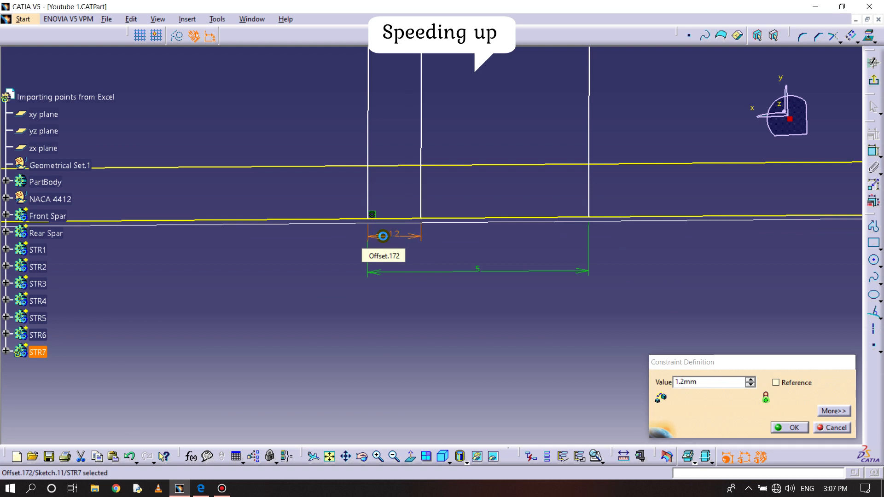
- Trim the two STR7 web lines above the upper offset curve and the flange end line above the lower one
{"action": "middle_click_drag", "start_coordinate": [433, 158], "coordinate": [431, 293]}
{"action": "left_click", "coordinate": [841, 42]}
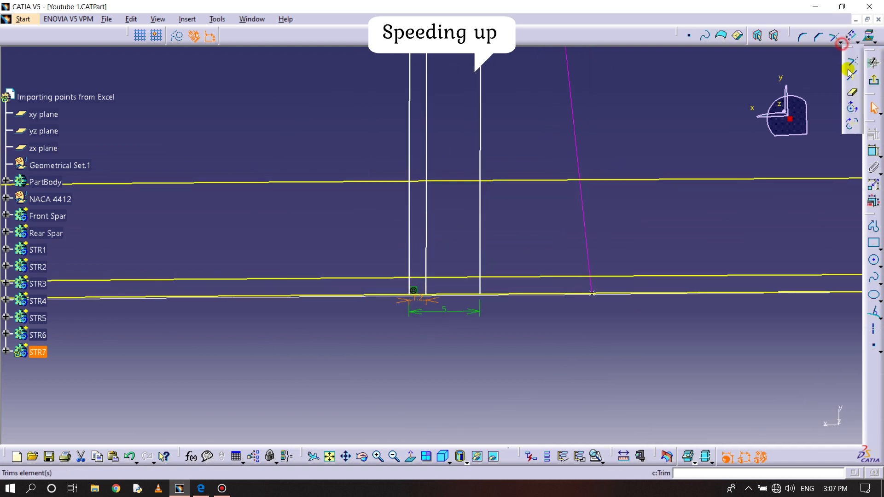
{"action": "left_click", "coordinate": [847, 90]}
{"action": "left_click", "coordinate": [427, 111]}
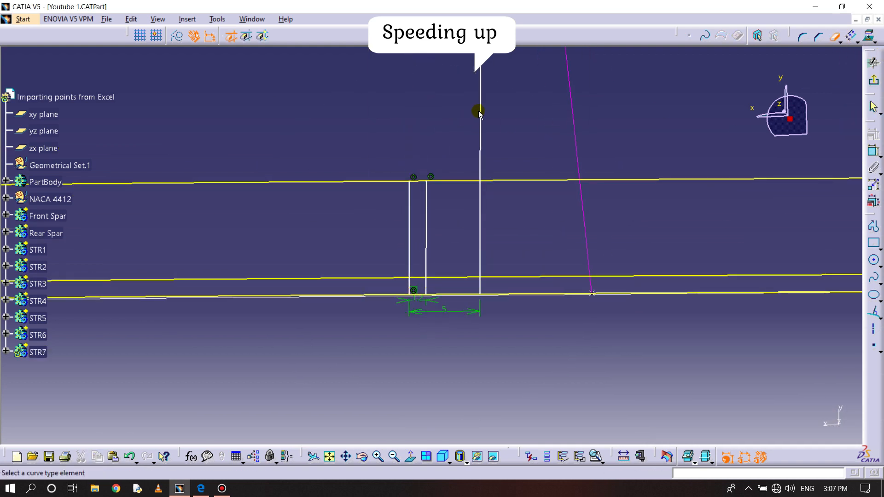
{"action": "left_click", "coordinate": [480, 206]}
{"action": "middle_click_drag", "start_coordinate": [488, 221], "coordinate": [491, 184]}
{"action": "middle_click_drag", "start_coordinate": [491, 184], "coordinate": [492, 221]}
- Trim the airfoil and offset curves against the STR7 web and flange lines to close the L-shaped profile
{"action": "left_click", "coordinate": [840, 42]}
{"action": "left_click", "coordinate": [849, 54]}
{"action": "left_click", "coordinate": [398, 239]}
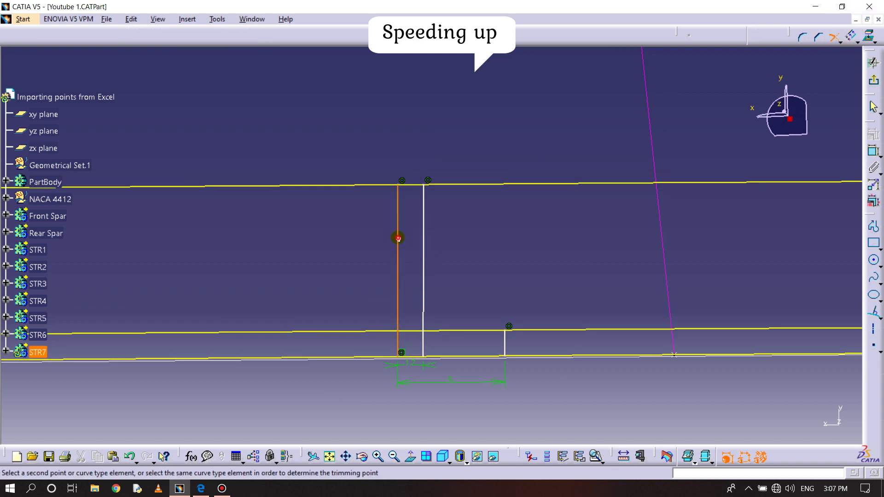
{"action": "left_click", "coordinate": [462, 358]}
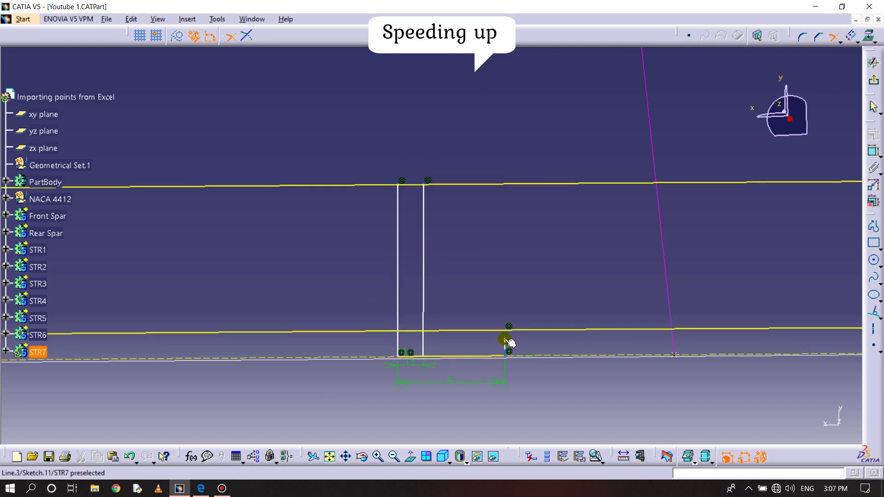
{"action": "left_click", "coordinate": [442, 330]}
{"action": "left_click", "coordinate": [424, 251]}
{"action": "left_click", "coordinate": [412, 184]}
- Check the STR7 profile with Sketch Analysis and exit the sketch
{"action": "left_click", "coordinate": [216, 19]}
{"action": "left_click", "coordinate": [267, 192]}
{"action": "left_click", "coordinate": [859, 119]}
{"action": "left_click", "coordinate": [873, 63]}
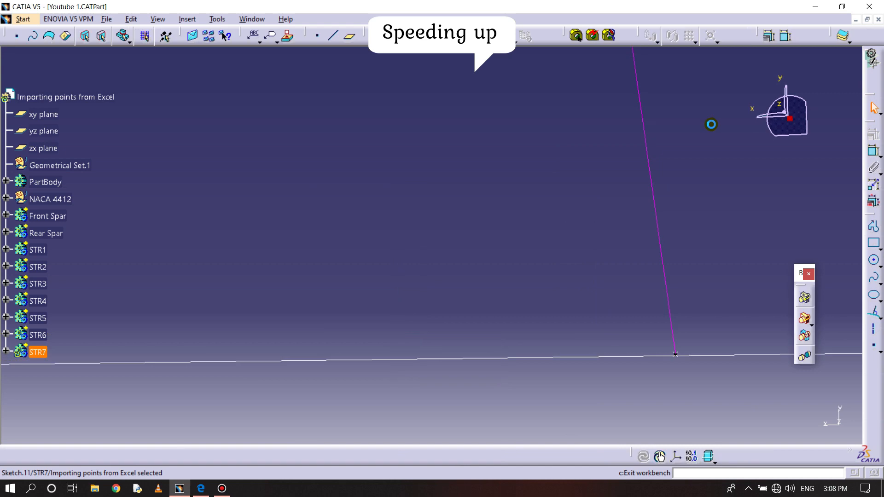
- Reopen the STR7 sketch, make the L-section's lower web corner coincident with the guide point, and exit the sketch
{"action": "left_click", "coordinate": [6, 351]}
{"action": "double_click", "coordinate": [44, 369]}
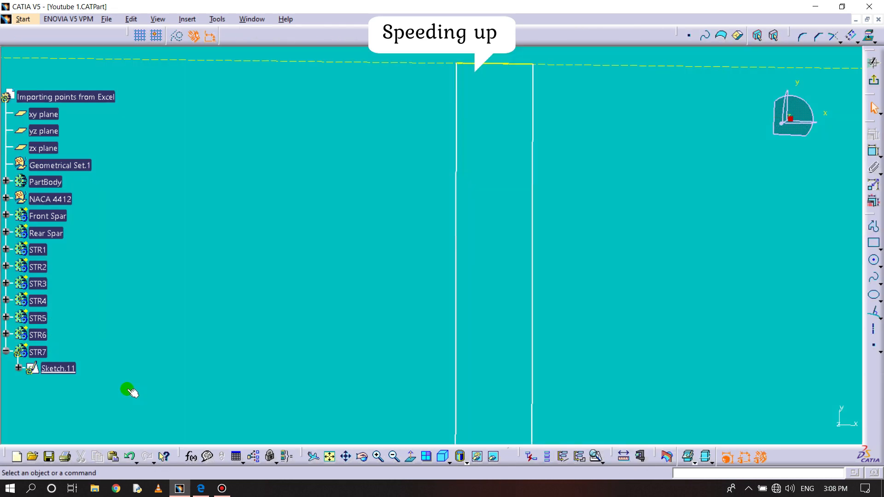
{"action": "left_click", "coordinate": [414, 455]}
{"action": "mouse_move", "coordinate": [410, 395]}
{"action": "middle_mouse_down"}
{"action": "mouse_move", "coordinate": [435, 398]}
{"action": "mouse_move", "coordinate": [422, 388]}
{"action": "middle_mouse_up"}
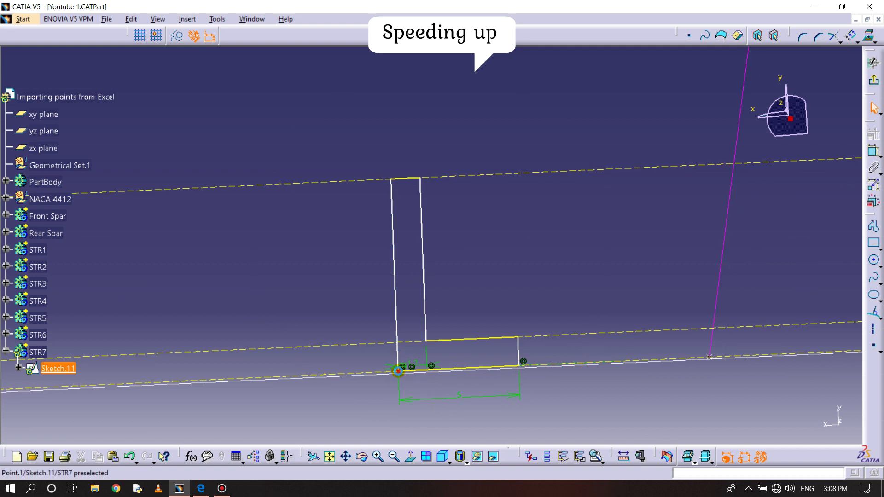
{"action": "left_click", "coordinate": [871, 158]}
{"action": "right_click", "coordinate": [547, 277]}
{"action": "left_click", "coordinate": [603, 365]}
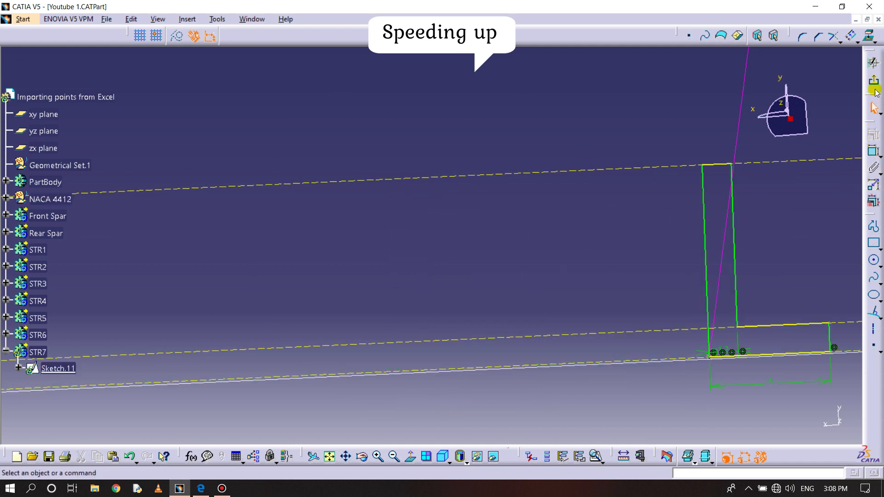
{"action": "left_click", "coordinate": [875, 94]}
- Start a rib from the STR7 L-profile along the guide line and bring the hidden wing surface into visible space
{"action": "mouse_move", "coordinate": [493, 278]}
{"action": "middle_mouse_down"}
{"action": "mouse_move", "coordinate": [474, 286]}
{"action": "mouse_move", "coordinate": [452, 373]}
{"action": "middle_mouse_up"}
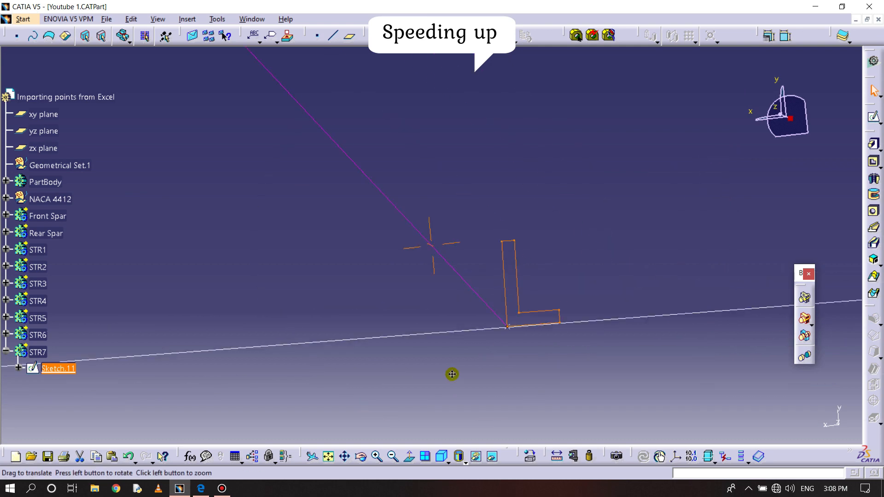
{"action": "left_click", "coordinate": [871, 241]}
{"action": "left_click", "coordinate": [461, 287]}
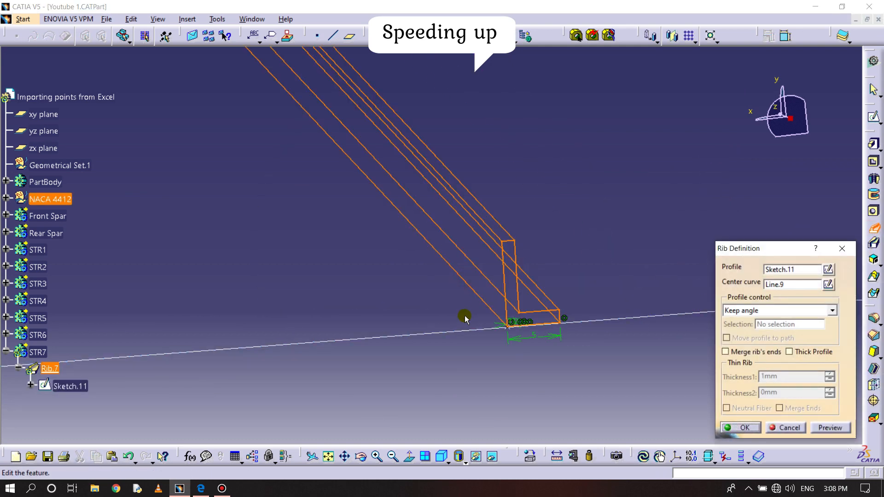
{"action": "middle_click_drag", "start_coordinate": [466, 317], "coordinate": [466, 431]}
{"action": "left_click", "coordinate": [491, 460]}
{"action": "middle_click_drag", "start_coordinate": [463, 337], "coordinate": [463, 403]}
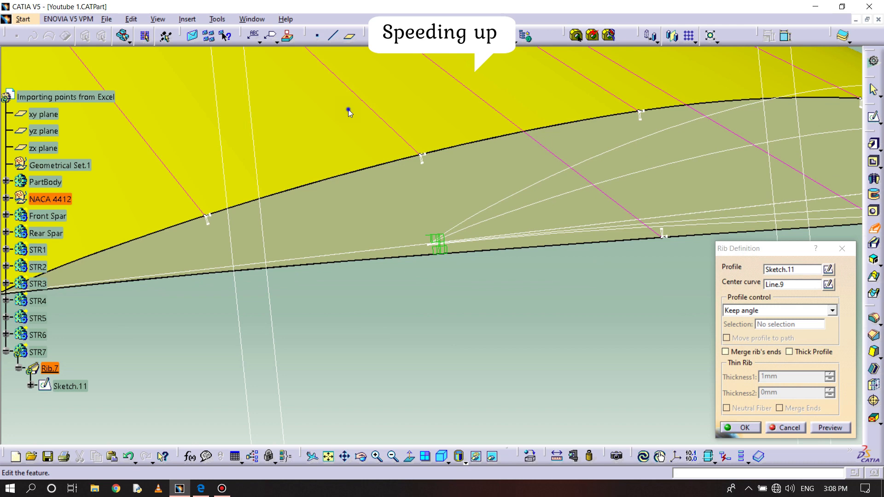
{"action": "right_click", "coordinate": [348, 110]}
{"action": "left_click", "coordinate": [389, 150]}
{"action": "middle_click_drag", "start_coordinate": [425, 301], "coordinate": [424, 212]}
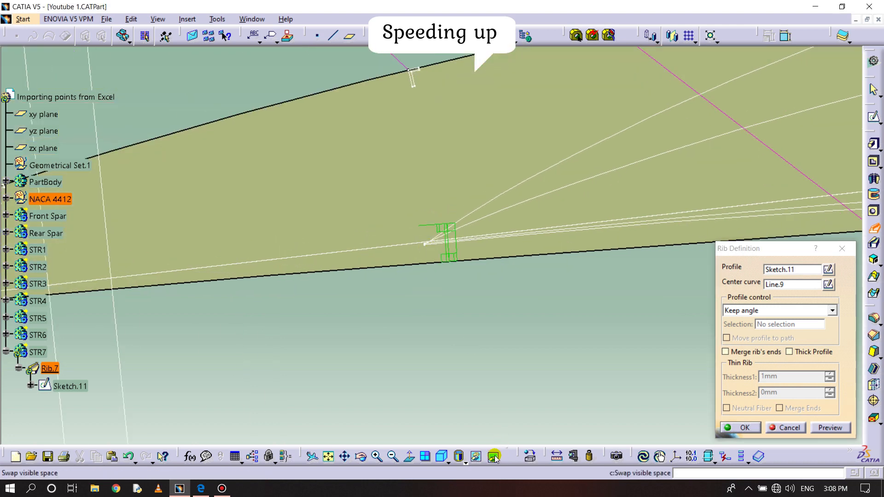
{"action": "left_click", "coordinate": [493, 457]}
{"action": "middle_click_drag", "start_coordinate": [424, 353], "coordinate": [415, 247]}
- Use the wing surface as the STR7 rib's profile control reference, create the rib, and hide the surface
{"action": "left_click", "coordinate": [832, 311]}
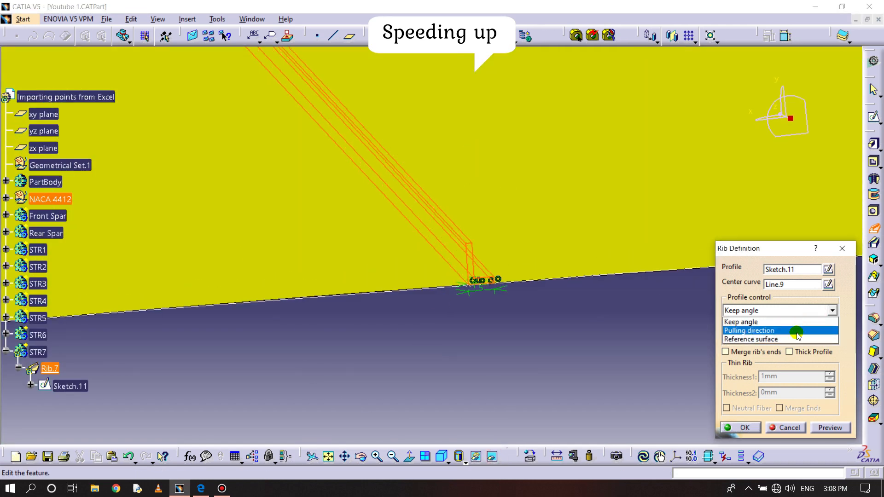
{"action": "left_click", "coordinate": [792, 329]}
{"action": "left_click", "coordinate": [588, 197]}
{"action": "left_click", "coordinate": [747, 429]}
{"action": "middle_click_drag", "start_coordinate": [592, 296], "coordinate": [573, 303]}
{"action": "middle_click_drag", "start_coordinate": [458, 338], "coordinate": [483, 300]}
{"action": "right_click", "coordinate": [302, 207]}
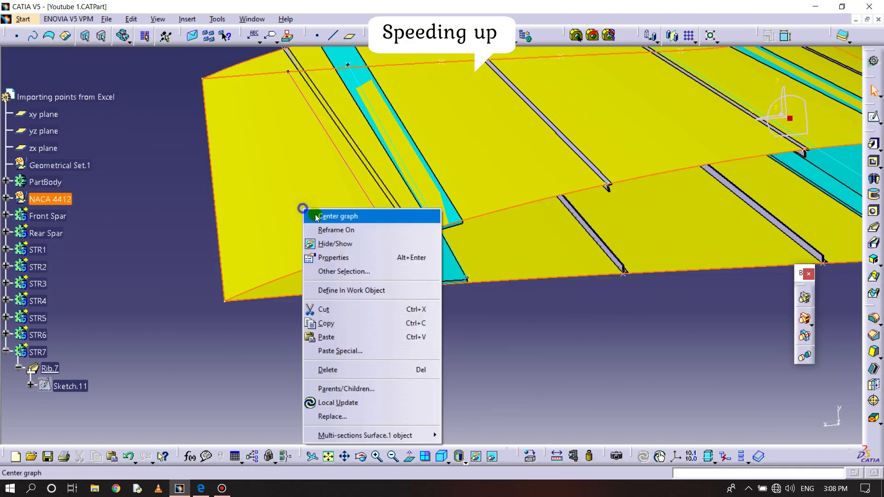
{"action": "left_click", "coordinate": [318, 243]}
- Insert a new body and rename it STR8
{"action": "left_click", "coordinate": [187, 18]}
{"action": "left_click", "coordinate": [200, 47]}
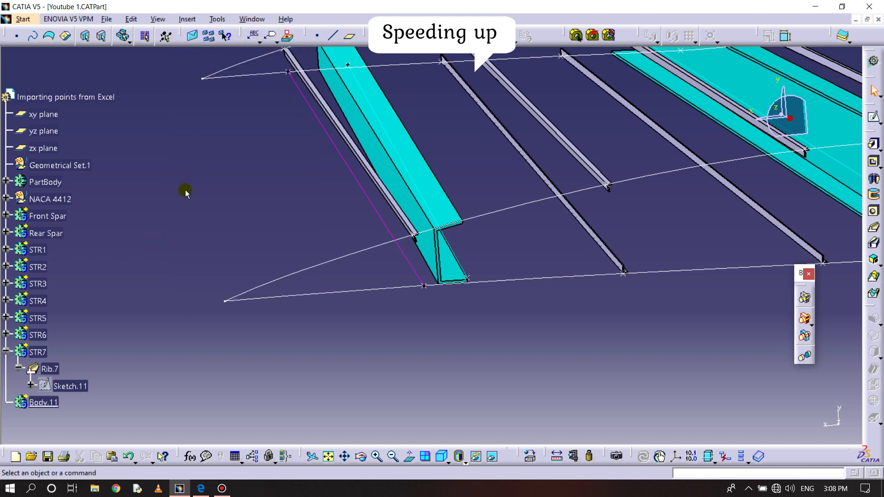
{"action": "right_click", "coordinate": [54, 405]}
{"action": "left_click", "coordinate": [115, 215]}
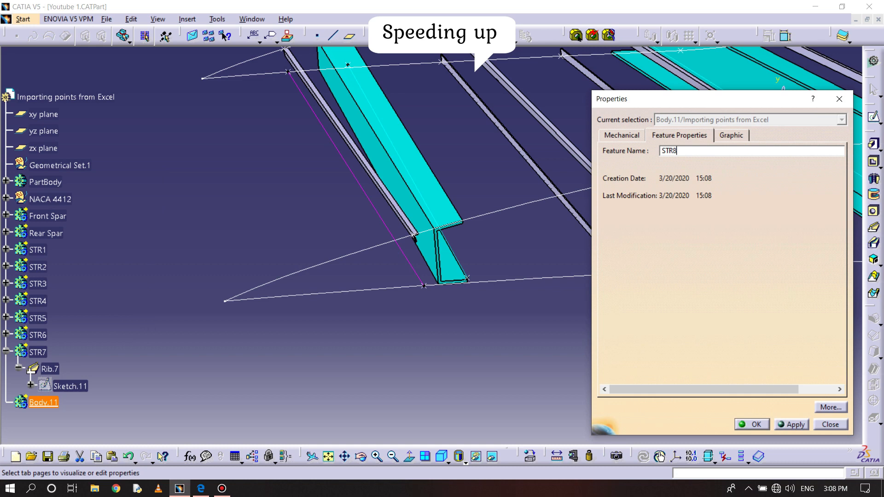
{"action": "key", "text": "Return"}
{"action": "left_click", "coordinate": [6, 352]}
- Start a sketch on the xy plane in the STR8 body, viewed from the same side as the guide point
{"action": "middle_click_drag", "start_coordinate": [365, 375], "coordinate": [377, 341]}
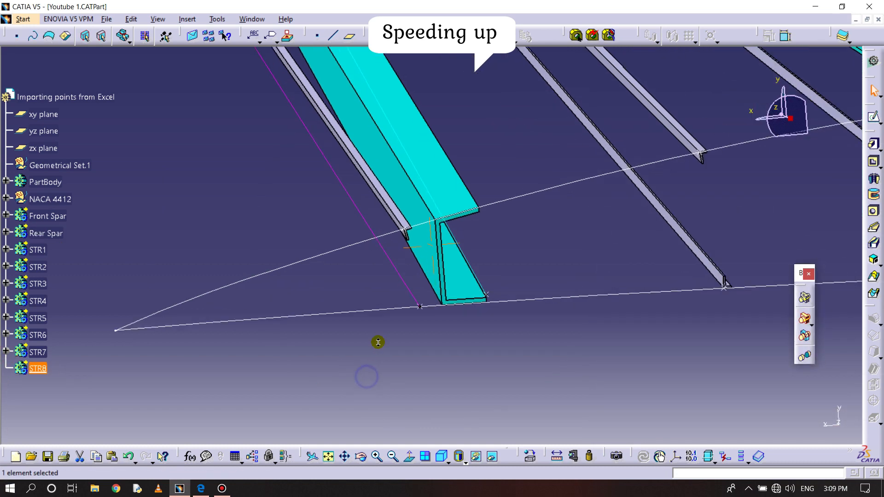
{"action": "middle_click_drag", "start_coordinate": [615, 207], "coordinate": [657, 224]}
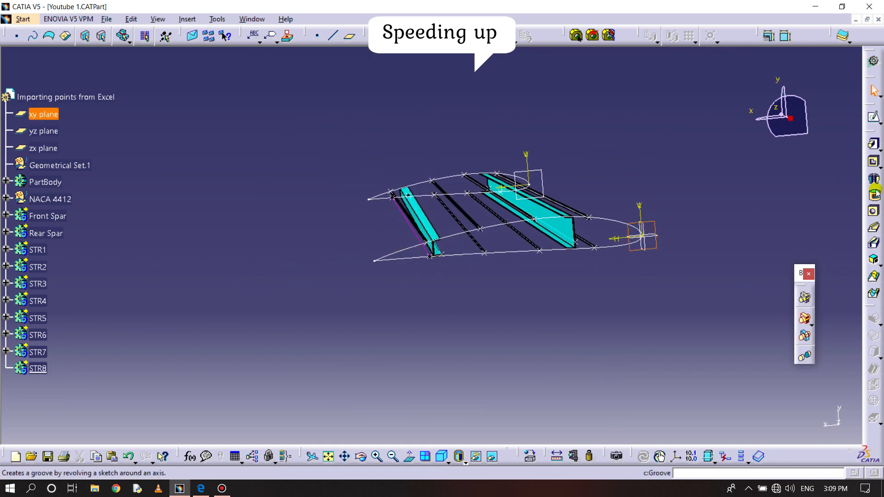
{"action": "left_click", "coordinate": [875, 111]}
{"action": "left_click", "coordinate": [413, 458]}
{"action": "mouse_move", "coordinate": [454, 312]}
{"action": "middle_mouse_down"}
{"action": "mouse_move", "coordinate": [474, 334]}
{"action": "mouse_move", "coordinate": [492, 237]}
{"action": "mouse_move", "coordinate": [517, 213]}
{"action": "middle_mouse_up"}
- Project the airfoil curve into the STR8 sketch and offset it 1.2 mm inward
{"action": "left_click", "coordinate": [869, 35]}
{"action": "left_click", "coordinate": [510, 305]}
{"action": "left_click", "coordinate": [529, 275]}
{"action": "left_click", "coordinate": [851, 35]}
{"action": "left_click", "coordinate": [536, 308]}
{"action": "left_click", "coordinate": [543, 285]}
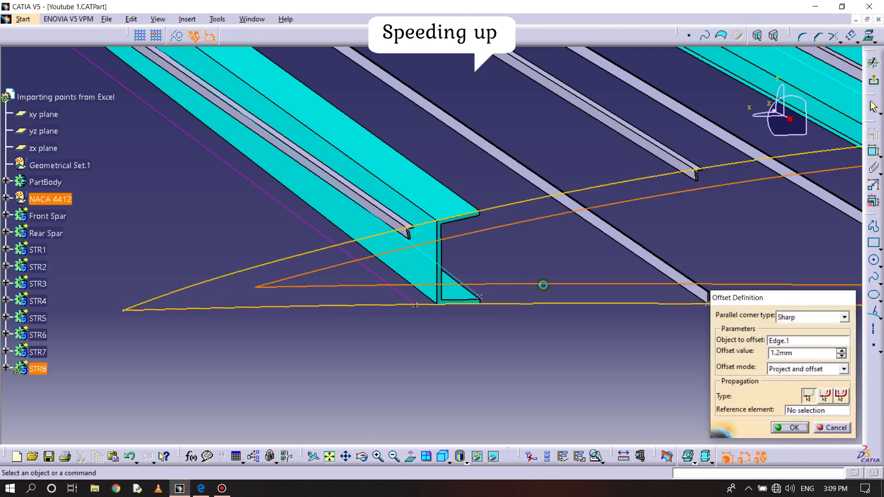
- Add a second, deeper inward offset of the airfoil curve for the STR8 web height
{"action": "left_click", "coordinate": [850, 36]}
{"action": "middle_click_drag", "start_coordinate": [454, 375], "coordinate": [510, 51]}
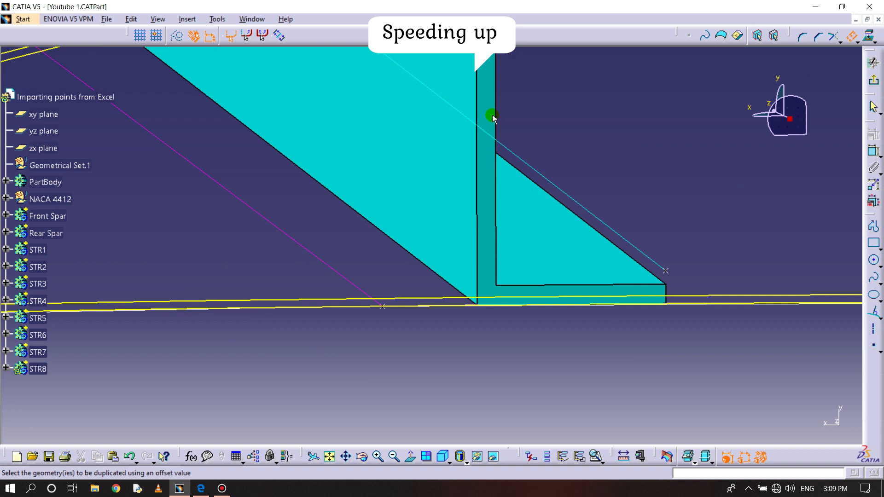
{"action": "left_click", "coordinate": [418, 279]}
{"action": "left_click", "coordinate": [403, 244]}
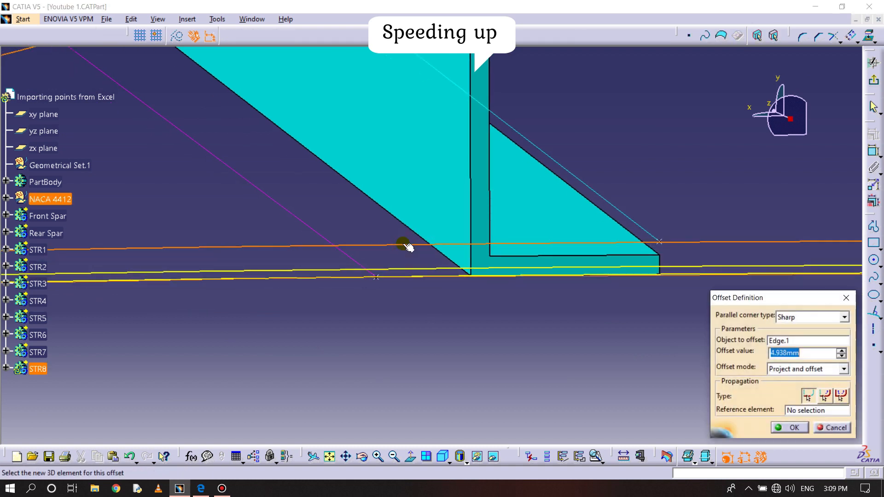
{"action": "key", "text": "Return"}
- Draw a web line across the lower airfoil and offset curves beside the STR8 guide point and offset it 5 mm toward that point
{"action": "middle_click_drag", "start_coordinate": [564, 404], "coordinate": [689, 378]}
{"action": "left_click", "coordinate": [873, 312]}
{"action": "left_click", "coordinate": [427, 251]}
{"action": "left_click", "coordinate": [429, 171]}
{"action": "left_click", "coordinate": [484, 205]}
{"action": "double_click", "coordinate": [453, 274]}
{"action": "type", "text": "5"}
{"action": "key", "text": "Return"}
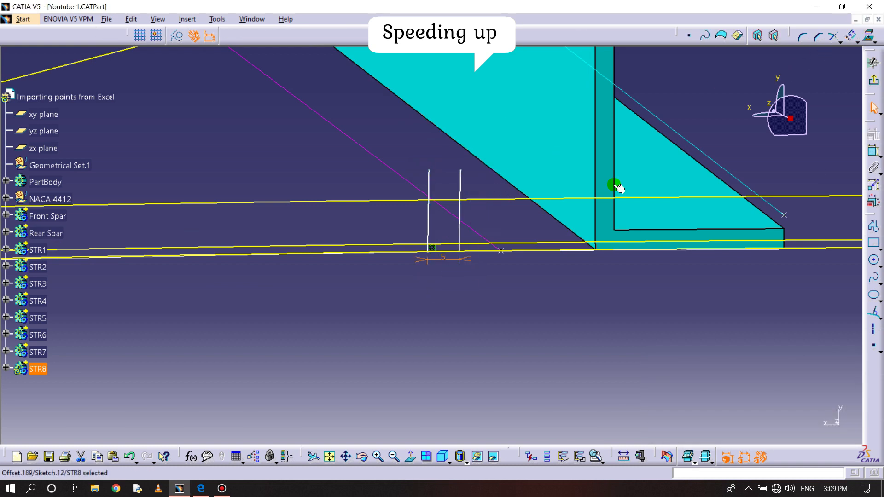
- Offset the STR8 web line again toward the guide point and set the web thickness to 1.2 mm
{"action": "left_click", "coordinate": [850, 36]}
{"action": "key", "text": "Escape"}
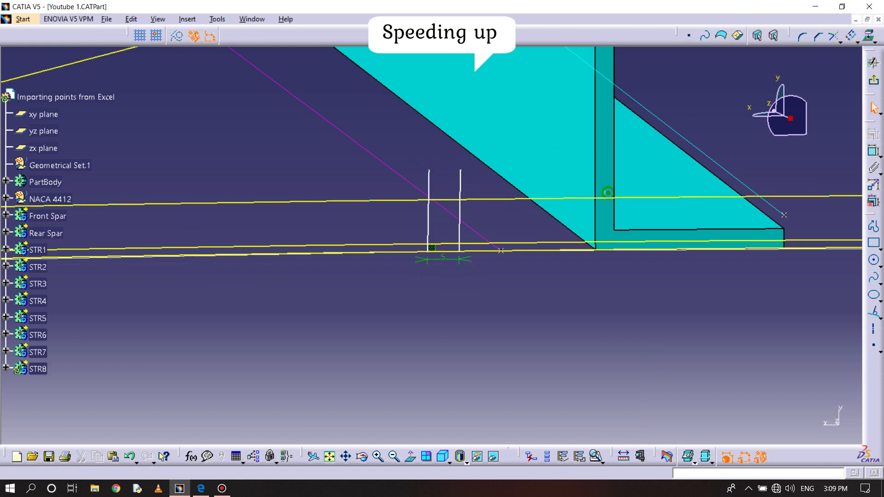
{"action": "left_click", "coordinate": [429, 221]}
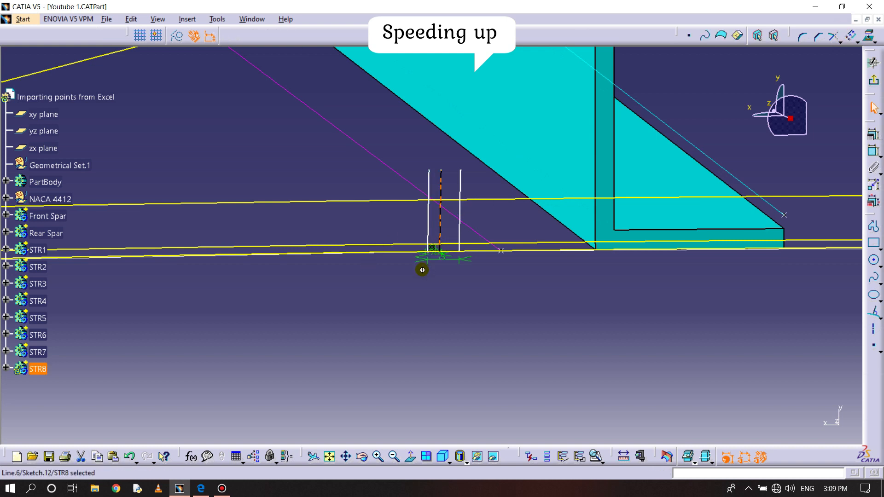
{"action": "double_click", "coordinate": [441, 271]}
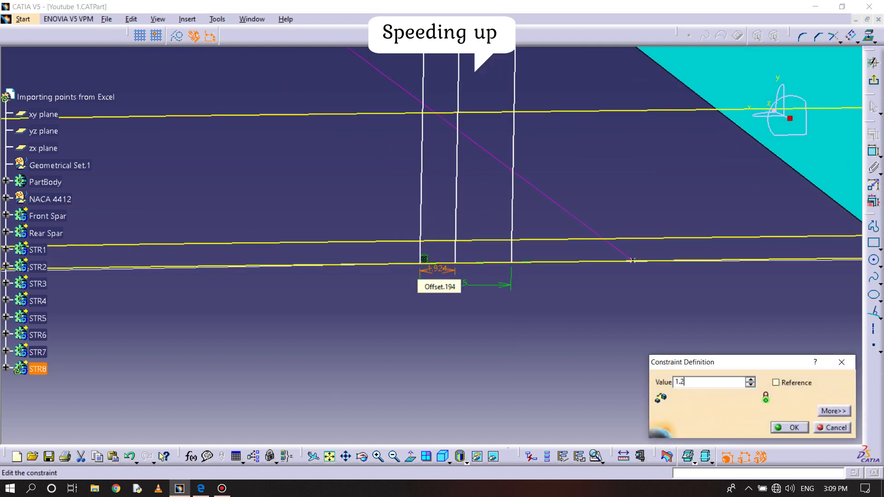
{"action": "key", "text": "Return"}
- Trim the STR8 web and flange lines above their offset curves and remove the leftover end points
{"action": "middle_click_drag", "start_coordinate": [493, 206], "coordinate": [490, 266]}
{"action": "left_click", "coordinate": [836, 39]}
{"action": "left_click", "coordinate": [839, 41]}
{"action": "left_click", "coordinate": [850, 87]}
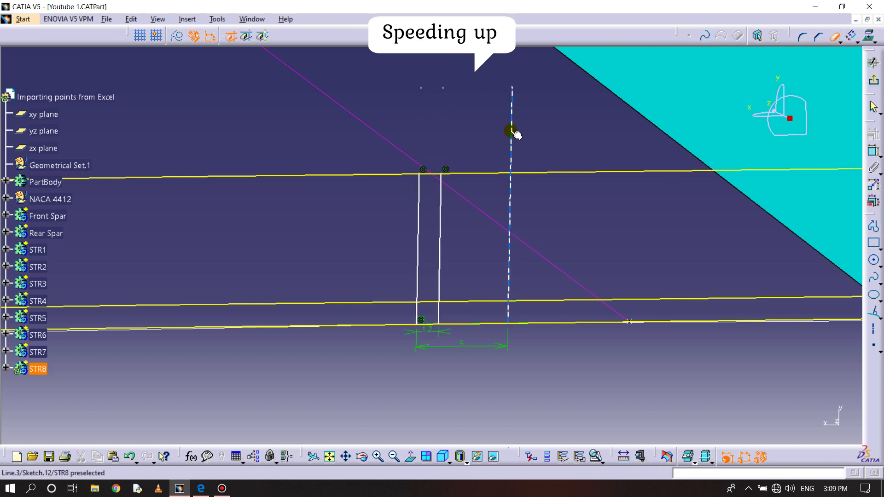
{"action": "left_click_drag", "start_coordinate": [408, 72], "coordinate": [530, 108]}
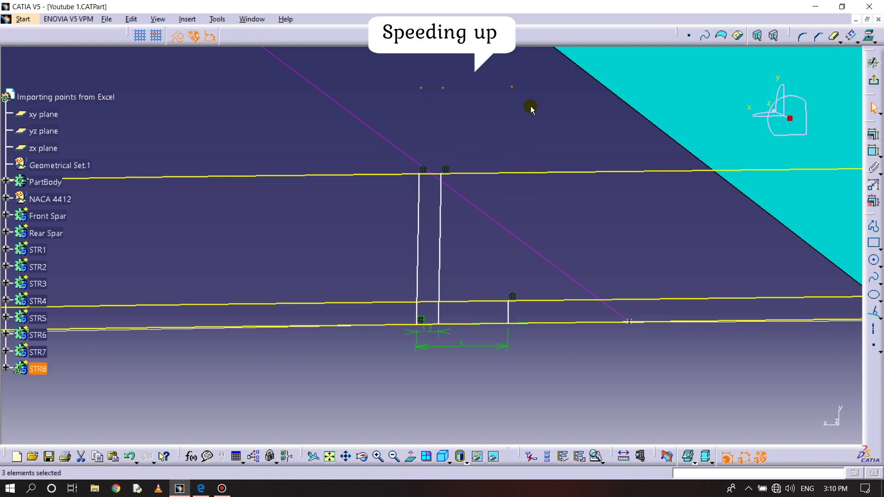
- Trim the airfoil and offset curves against the STR8 web and flange lines to form a closed L-profile
{"action": "middle_click_drag", "start_coordinate": [490, 243], "coordinate": [499, 151]}
{"action": "left_click", "coordinate": [840, 41]}
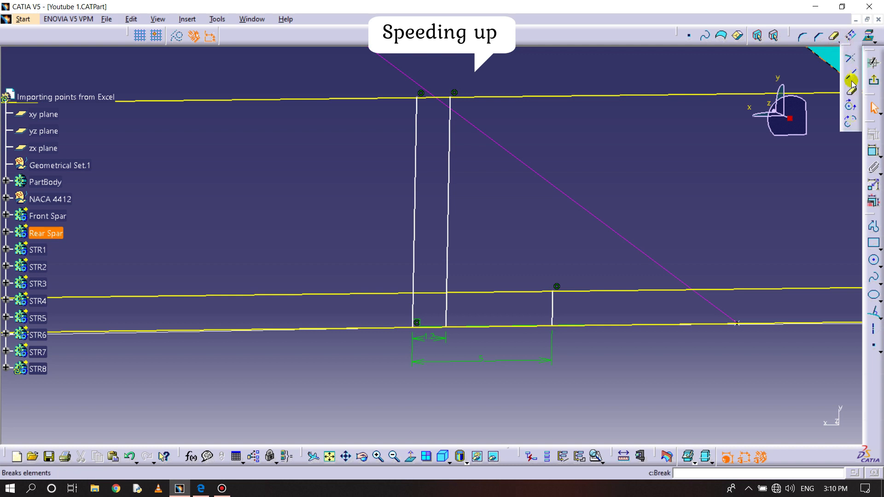
{"action": "left_click", "coordinate": [855, 57]}
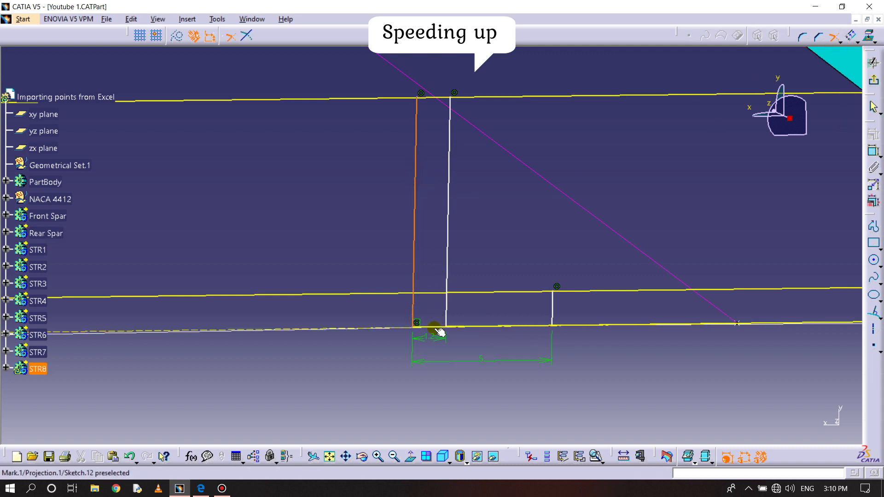
{"action": "left_click", "coordinate": [520, 327]}
{"action": "left_click", "coordinate": [548, 290]}
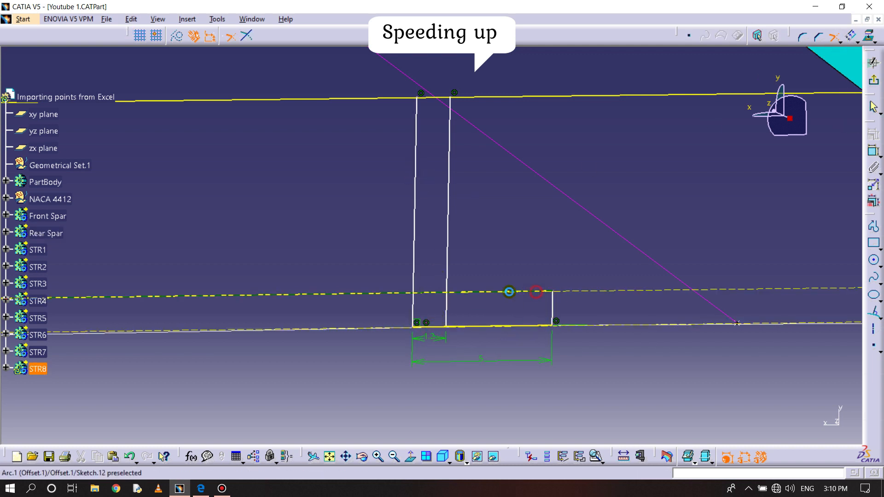
{"action": "left_click", "coordinate": [445, 98]}
{"action": "left_click", "coordinate": [432, 97]}
{"action": "left_click", "coordinate": [417, 118]}
- Check the STR8 profile with Sketch Analysis and make its lower web corner coincident with the guide point
{"action": "left_click", "coordinate": [217, 19]}
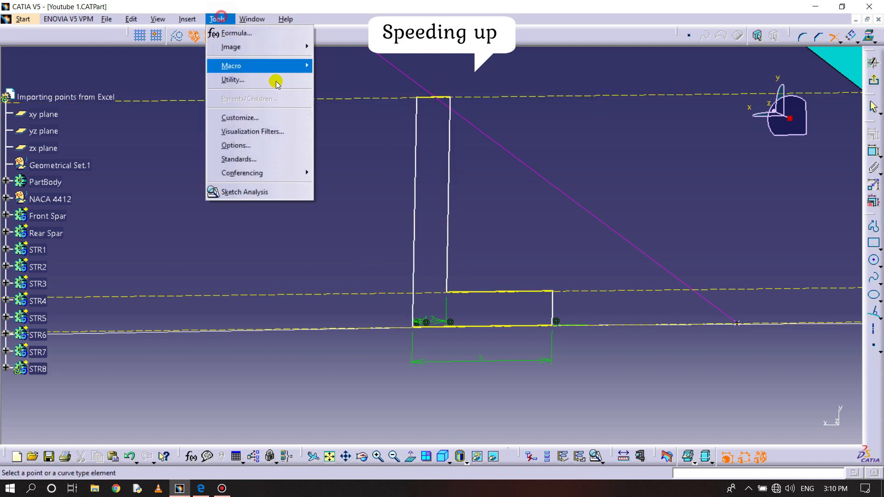
{"action": "left_click", "coordinate": [230, 33]}
{"action": "left_click", "coordinate": [852, 114]}
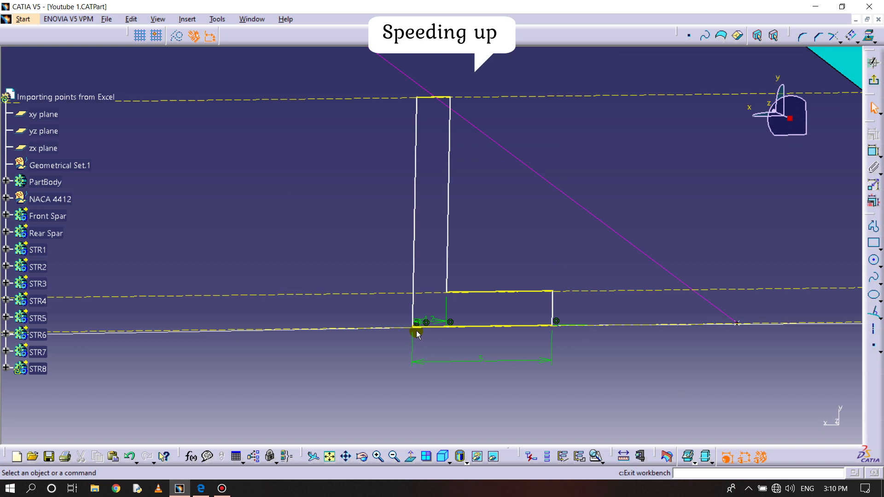
{"action": "left_click", "coordinate": [872, 151]}
{"action": "right_click", "coordinate": [564, 290]}
{"action": "left_click", "coordinate": [599, 426]}
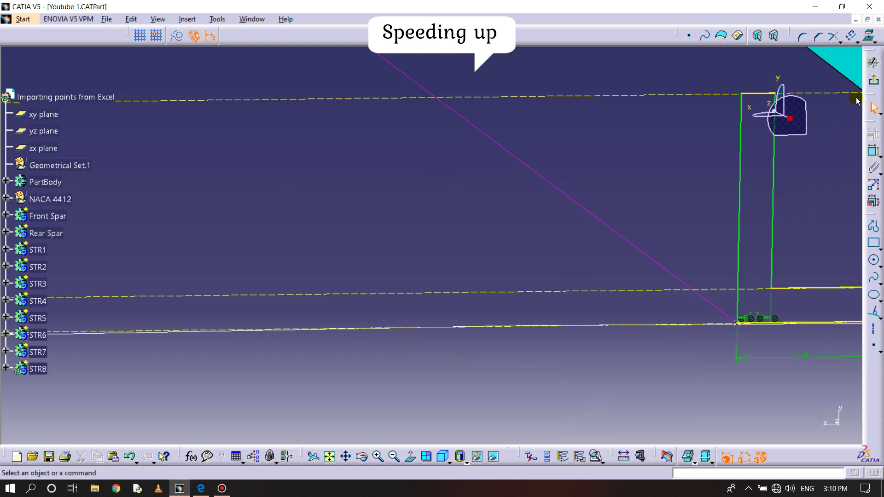
- Exit the STR8 sketch and sweep its L-profile as a rib along the magenta guide line
{"action": "mouse_move", "coordinate": [431, 266]}
{"action": "middle_mouse_down"}
{"action": "mouse_move", "coordinate": [434, 253]}
{"action": "mouse_move", "coordinate": [447, 258]}
{"action": "mouse_move", "coordinate": [452, 339]}
{"action": "mouse_move", "coordinate": [399, 296]}
{"action": "middle_mouse_up"}
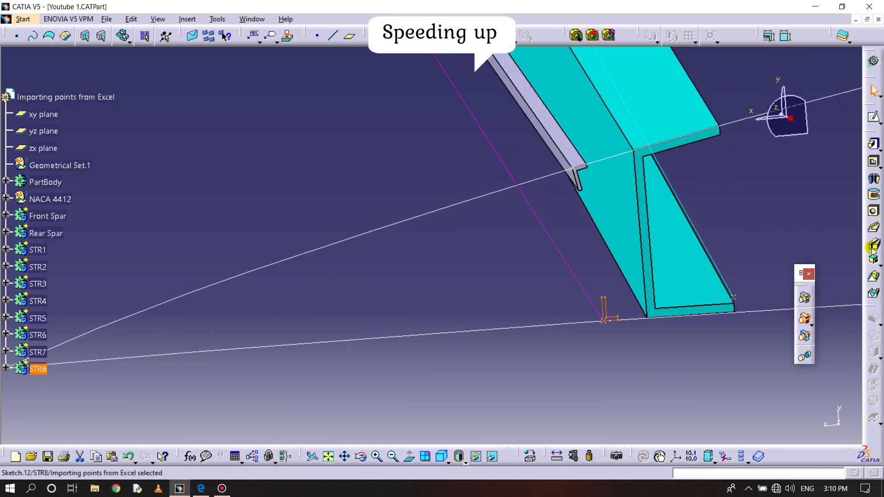
{"action": "left_click", "coordinate": [873, 227]}
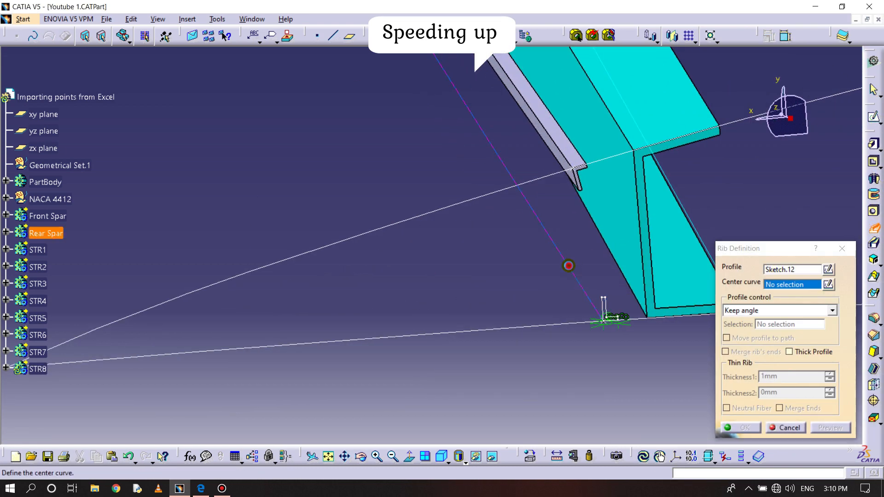
{"action": "left_click", "coordinate": [570, 266]}
{"action": "left_click", "coordinate": [744, 428]}
- Show the wing's multi-sections surface over the spars and stringers, and hide it again
{"action": "middle_click_drag", "start_coordinate": [499, 300], "coordinate": [519, 383]}
{"action": "left_click", "coordinate": [491, 457]}
{"action": "right_click", "coordinate": [381, 156]}
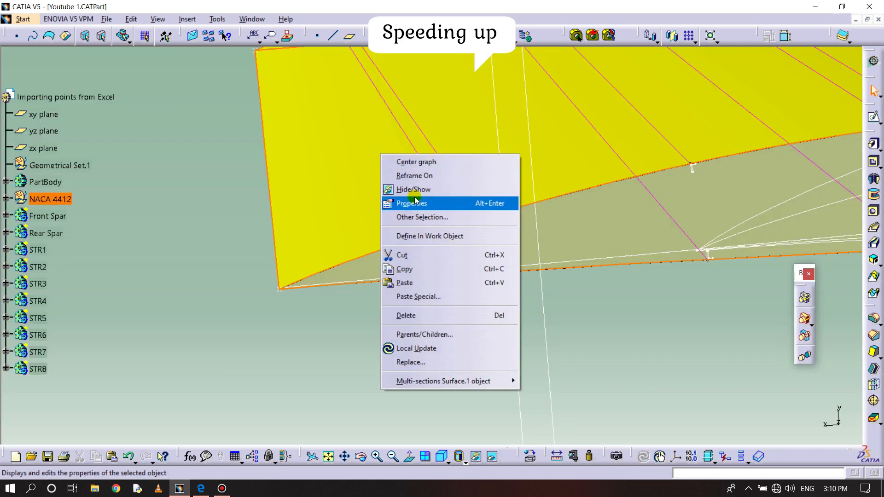
{"action": "left_click", "coordinate": [413, 189]}
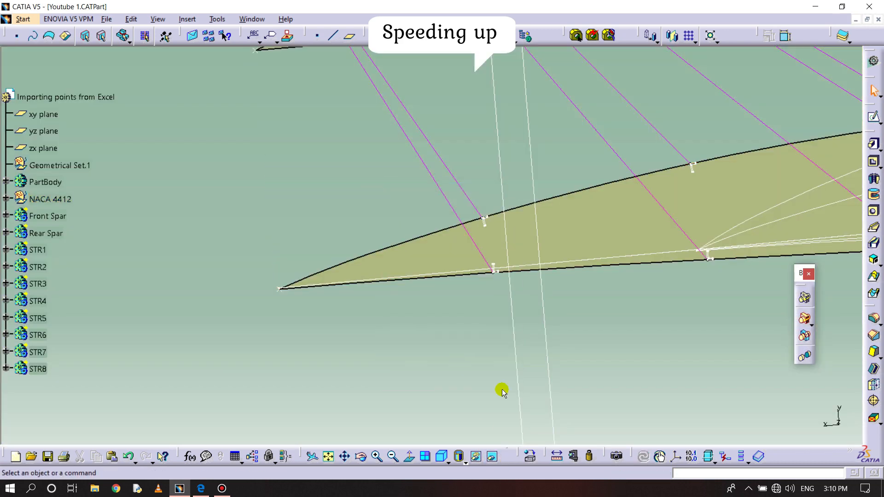
{"action": "left_click", "coordinate": [494, 461]}
{"action": "middle_click_drag", "start_coordinate": [505, 337], "coordinate": [525, 430]}
{"action": "middle_click_drag", "start_coordinate": [637, 354], "coordinate": [515, 318]}
{"action": "right_click", "coordinate": [584, 146]}
{"action": "right_click", "coordinate": [572, 172]}
{"action": "left_click", "coordinate": [603, 208]}
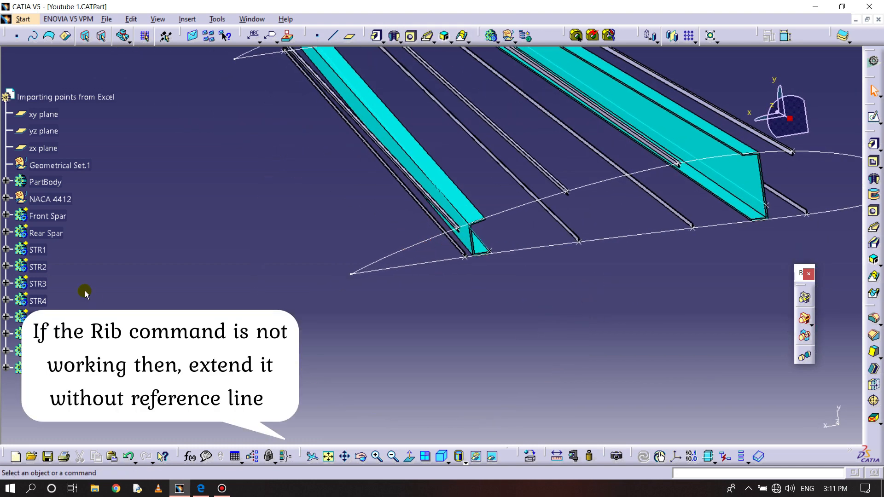
- Set the edge colour of all eight stringer bodies, STR1 to STR8, to magenta
{"action": "left_click", "coordinate": [38, 250]}
{"action": "left_click", "coordinate": [37, 267], "text": "ctrl"}
{"action": "left_click", "coordinate": [38, 283], "text": "ctrl"}
{"action": "left_click", "coordinate": [36, 306], "text": "ctrl"}
{"action": "left_click", "coordinate": [37, 319], "text": "ctrl"}
{"action": "left_click", "coordinate": [37, 335], "text": "ctrl"}
{"action": "left_click", "coordinate": [39, 351], "text": "ctrl"}
{"action": "left_click", "coordinate": [39, 369], "text": "ctrl"}
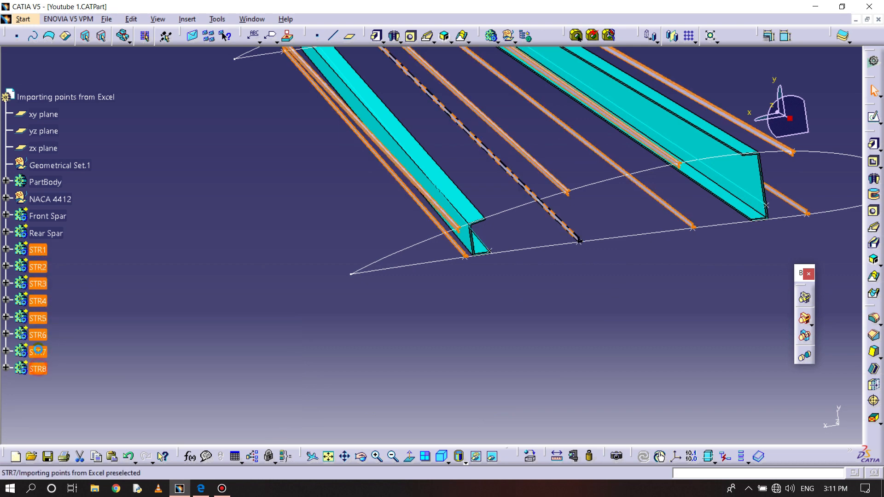
{"action": "right_click", "coordinate": [39, 336]}
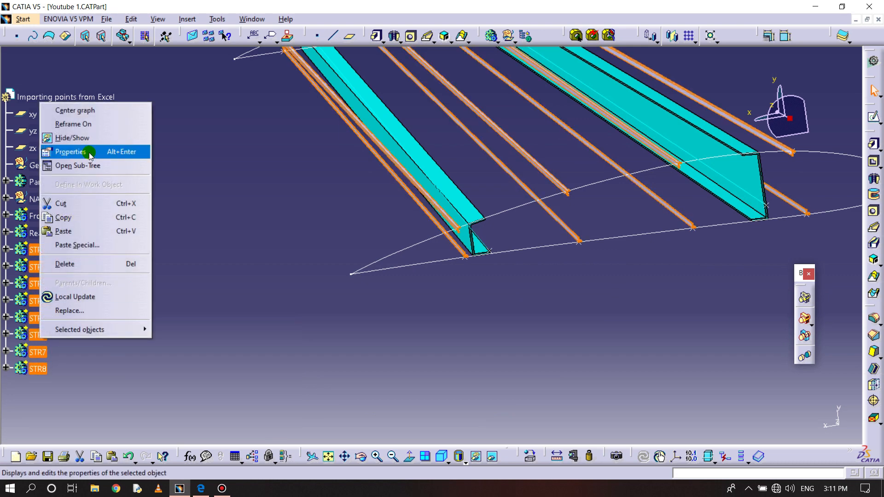
{"action": "left_click", "coordinate": [90, 154]}
{"action": "left_click", "coordinate": [728, 136]}
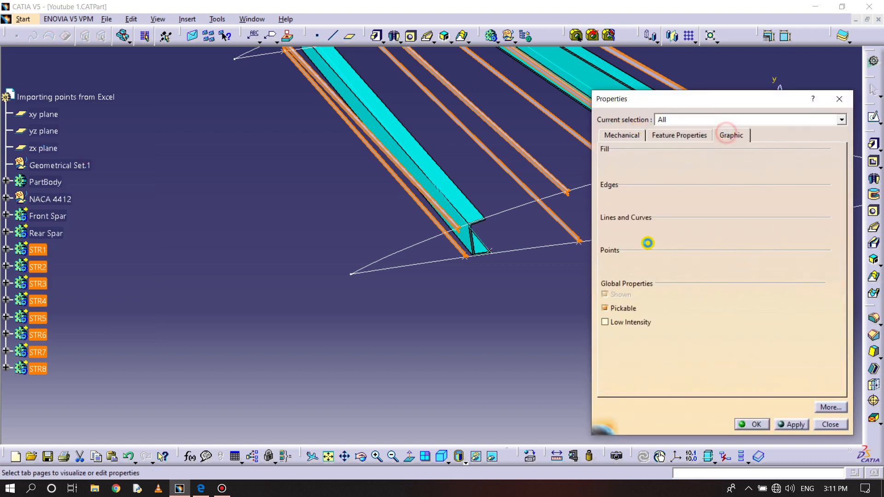
{"action": "left_click", "coordinate": [661, 205]}
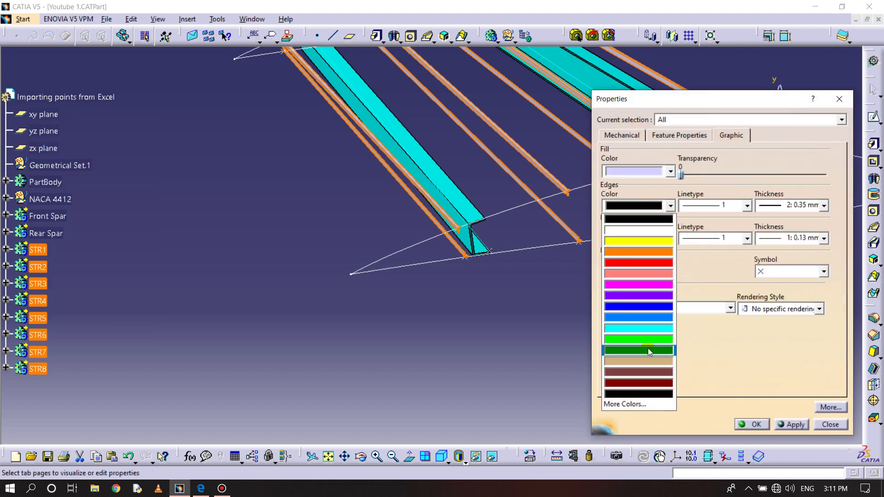
{"action": "left_click", "coordinate": [650, 285]}
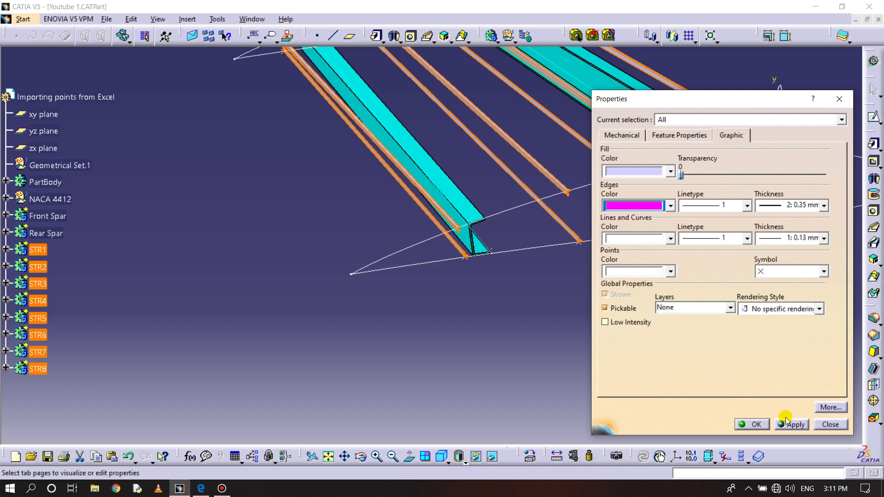
{"action": "left_click", "coordinate": [759, 424]}
{"action": "left_click", "coordinate": [561, 349]}
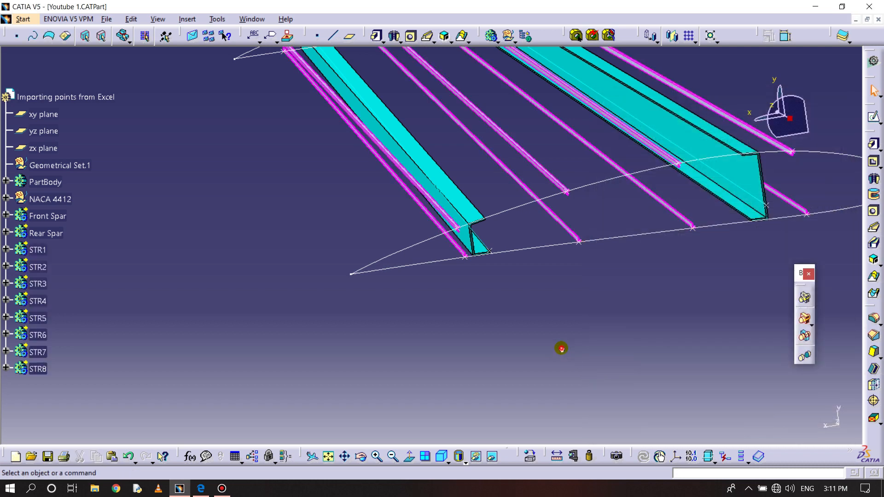
- Give the stringer bodies STR1 to STR8 black edges and a magenta fill colour
{"action": "middle_click_drag", "start_coordinate": [568, 311], "coordinate": [606, 244]}
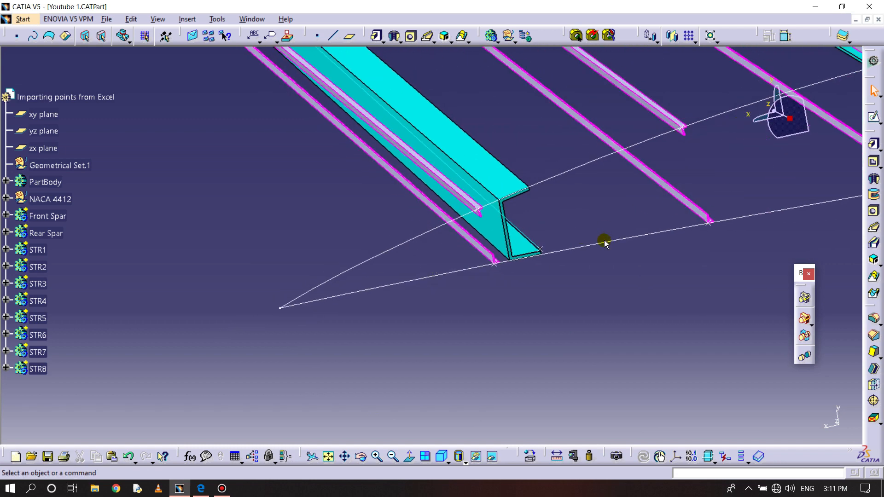
{"action": "left_click", "coordinate": [41, 248]}
{"action": "left_click", "coordinate": [43, 277], "text": "ctrl"}
{"action": "left_click", "coordinate": [41, 304], "text": "ctrl"}
{"action": "left_click", "coordinate": [41, 334], "text": "ctrl"}
{"action": "left_click", "coordinate": [44, 352], "text": "ctrl"}
{"action": "left_click", "coordinate": [43, 368], "text": "ctrl"}
{"action": "right_click", "coordinate": [37, 318]}
{"action": "left_click", "coordinate": [69, 131]}
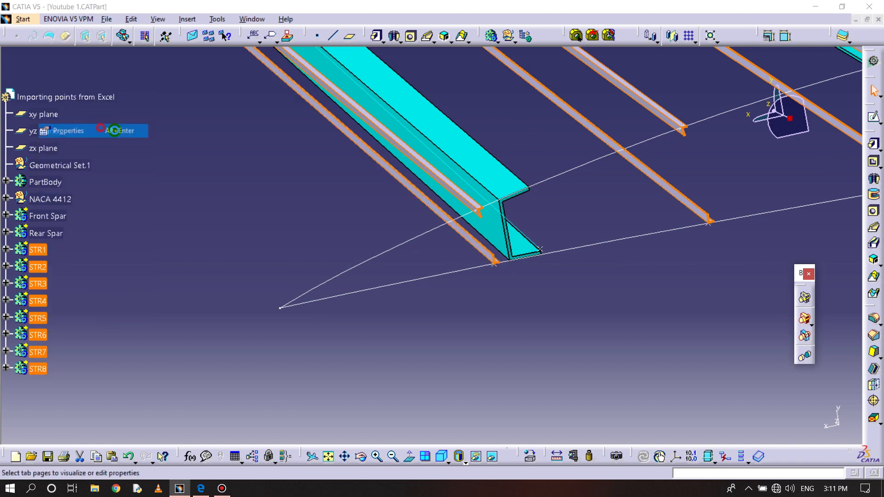
{"action": "left_click", "coordinate": [670, 205]}
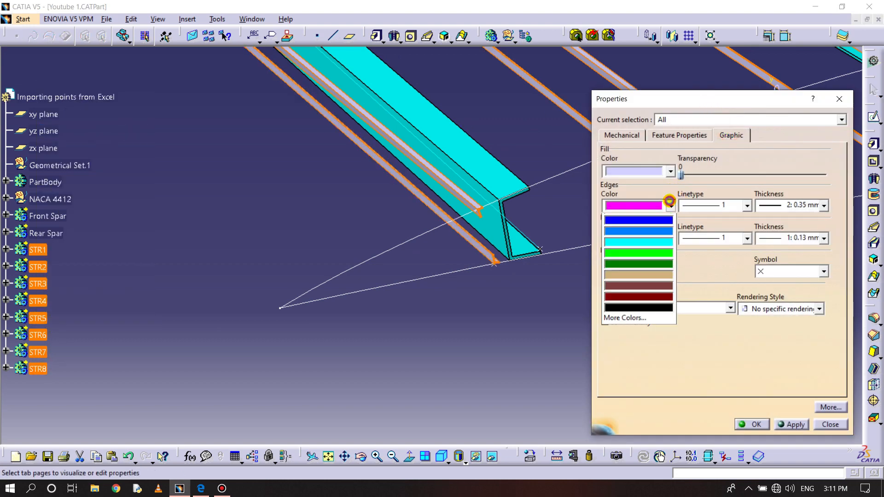
{"action": "left_click", "coordinate": [644, 393]}
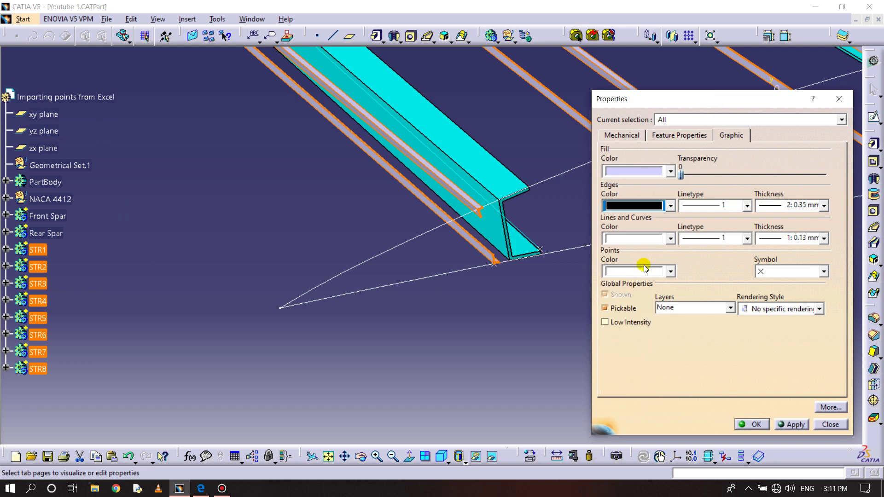
{"action": "left_click", "coordinate": [642, 171]}
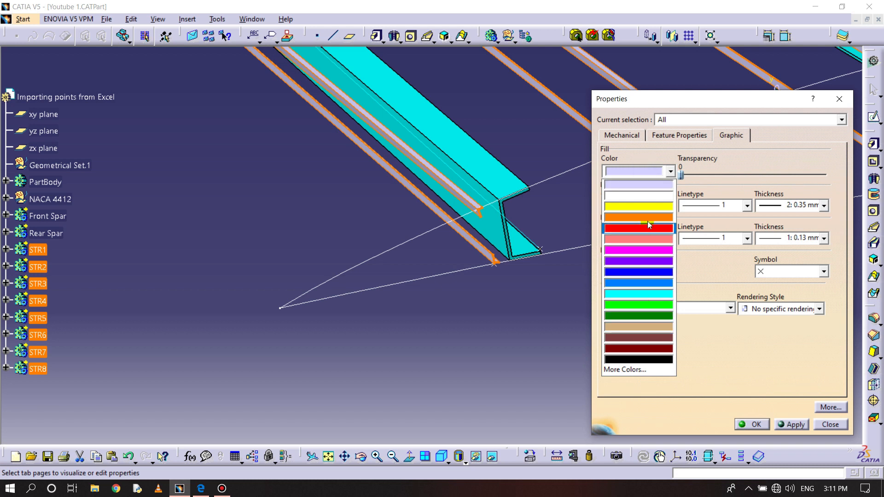
{"action": "left_click", "coordinate": [649, 252]}
{"action": "left_click", "coordinate": [792, 424]}
{"action": "left_click", "coordinate": [752, 424]}
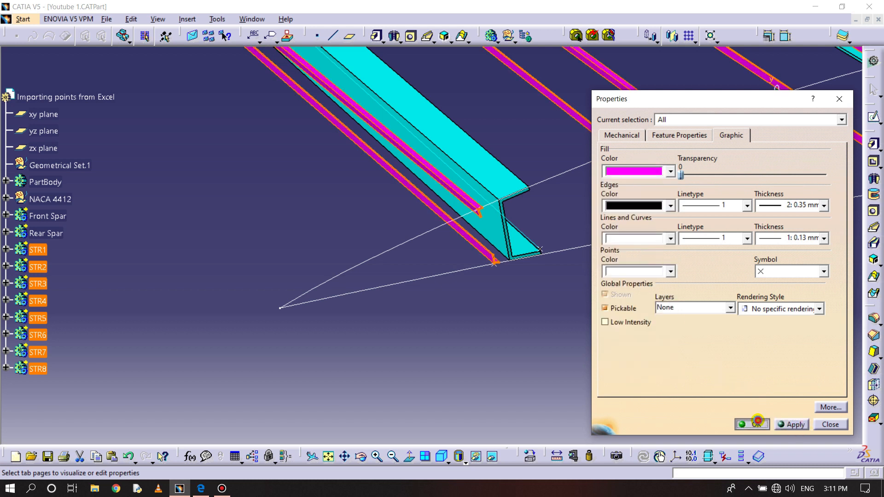
- Move the wing's multi-sections surface from the hidden space to the visible space and inspect the wing
{"action": "middle_click_drag", "start_coordinate": [582, 310], "coordinate": [496, 292]}
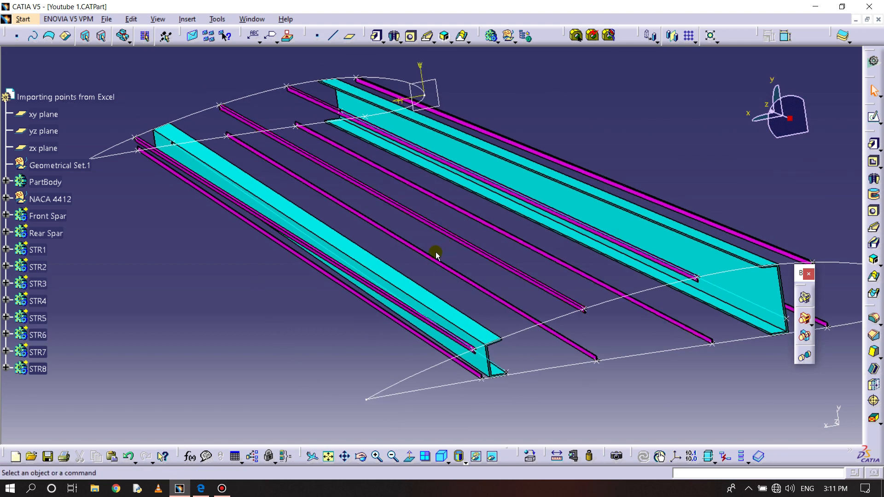
{"action": "middle_click_drag", "start_coordinate": [559, 211], "coordinate": [546, 272]}
{"action": "left_click", "coordinate": [492, 456]}
{"action": "right_click", "coordinate": [490, 237]}
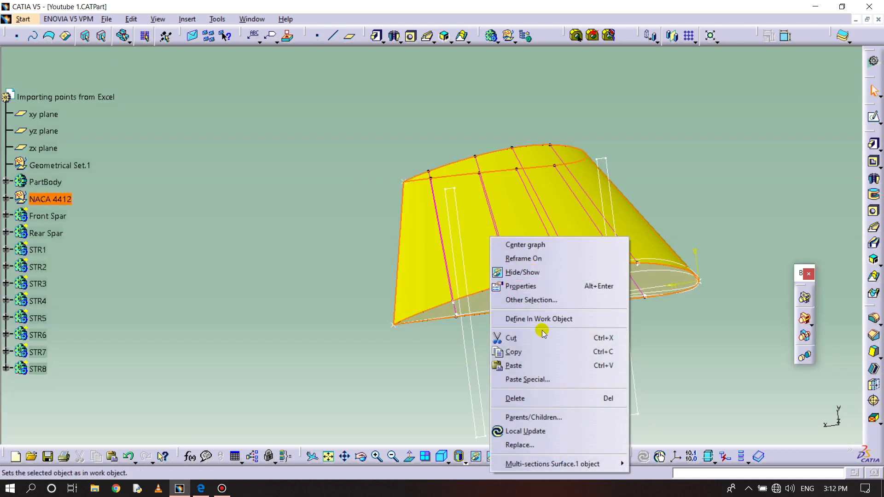
{"action": "left_click", "coordinate": [522, 272]}
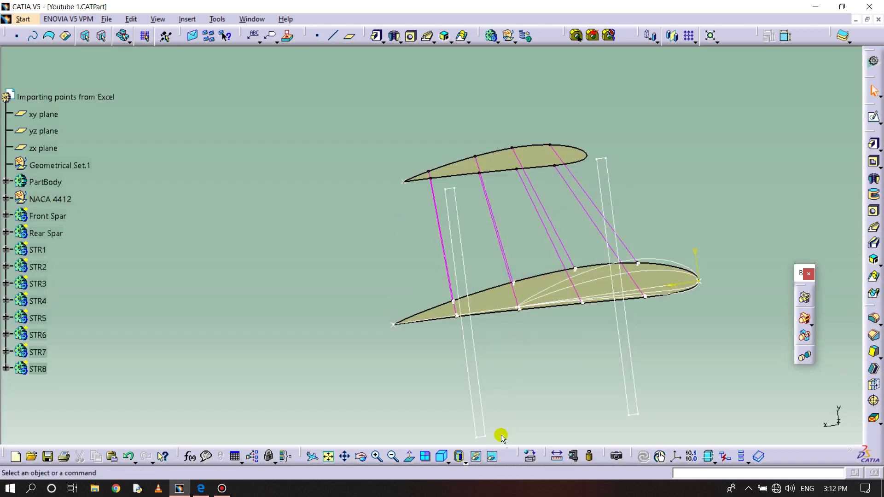
{"action": "left_click", "coordinate": [496, 458]}
{"action": "middle_click_drag", "start_coordinate": [528, 361], "coordinate": [290, 129]}
{"action": "left_click", "coordinate": [291, 124]}
{"action": "middle_click_drag", "start_coordinate": [570, 212], "coordinate": [544, 317]}
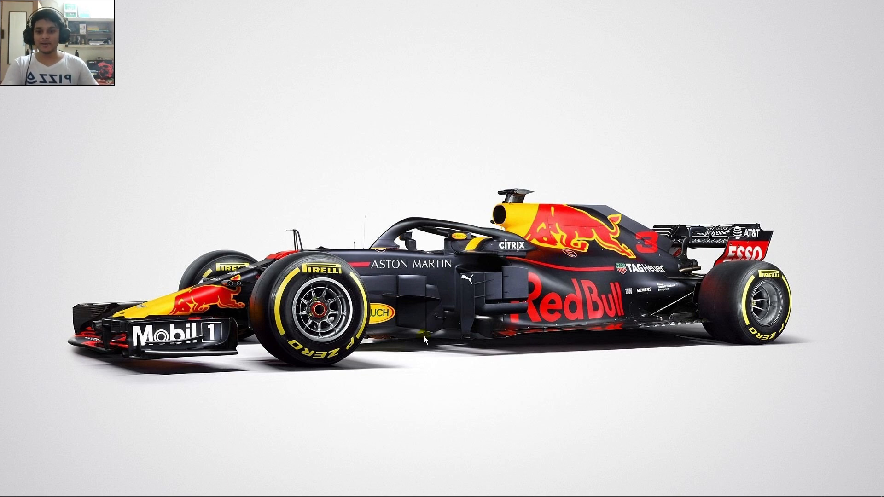
- View the comment screenshot Capture.JPG enlarged in Picasa Photo Viewer and close it
{"action": "left_click", "coordinate": [266, 489]}
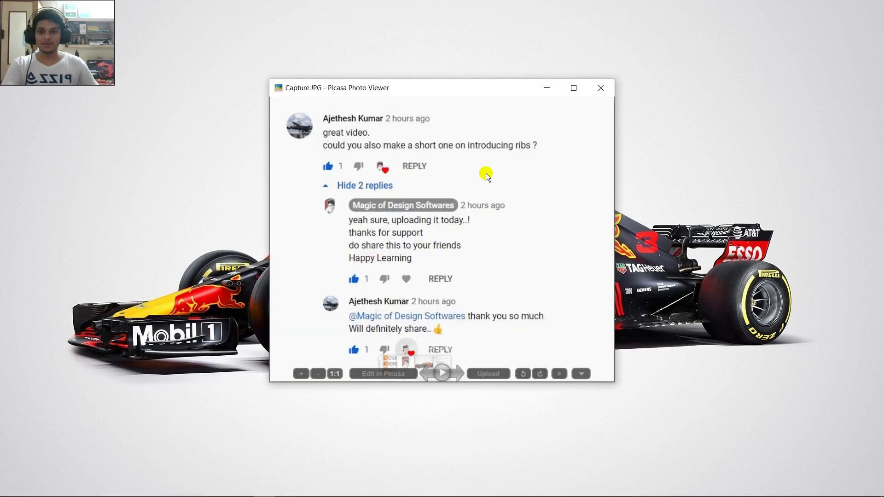
{"action": "left_click", "coordinate": [574, 94]}
{"action": "scroll", "coordinate": [469, 194], "scroll_direction": "up", "scroll_amount": 2}
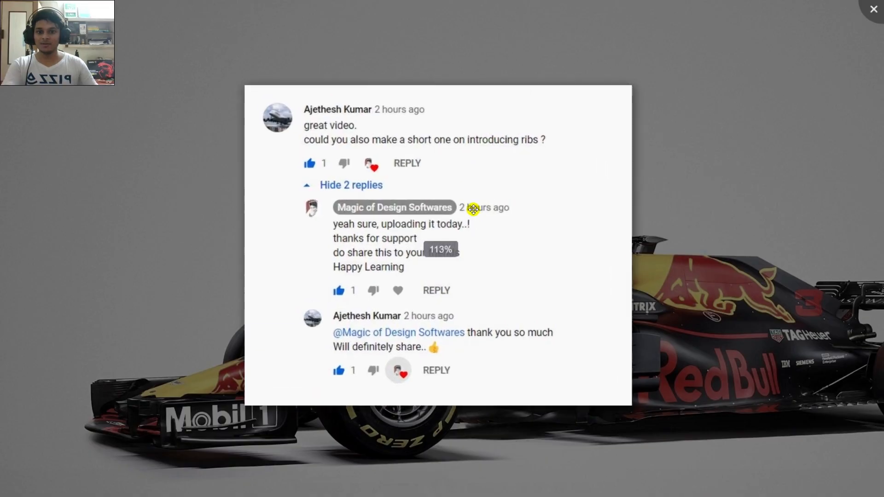
{"action": "scroll", "coordinate": [480, 214], "scroll_direction": "down", "scroll_amount": 2}
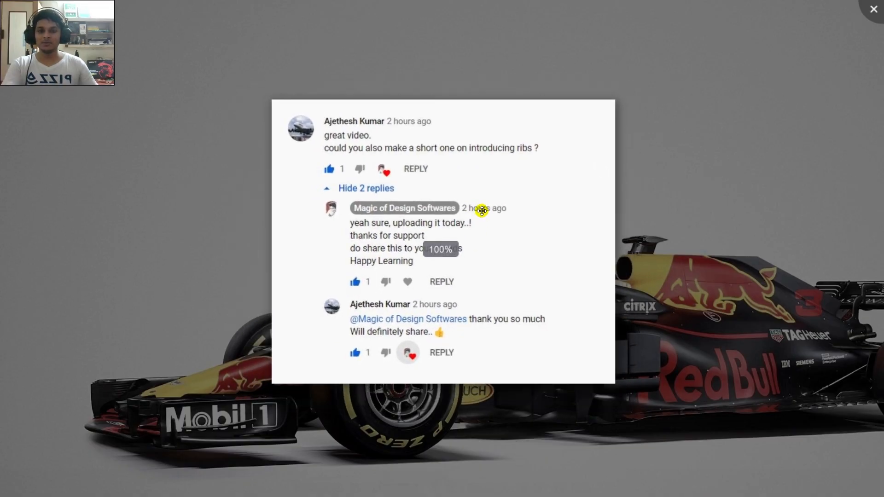
{"action": "scroll", "coordinate": [482, 203], "scroll_direction": "up", "scroll_amount": 2}
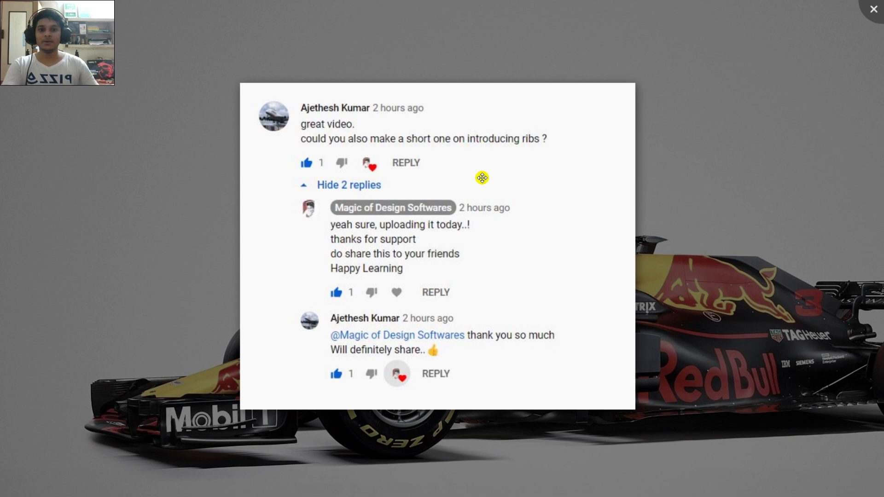
{"action": "left_click", "coordinate": [869, 17]}
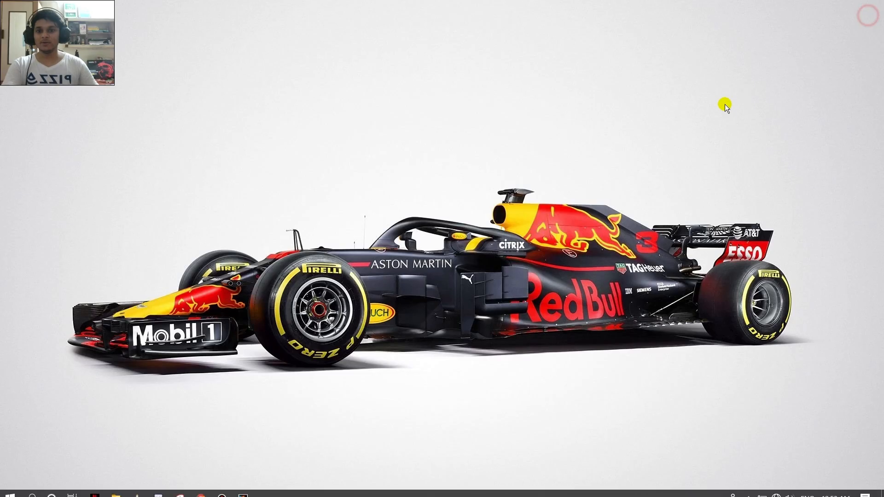
- Switch to CATIA, display the wing structure shaded with edges, and inspect the spars and stringers
{"action": "left_click", "coordinate": [252, 492]}
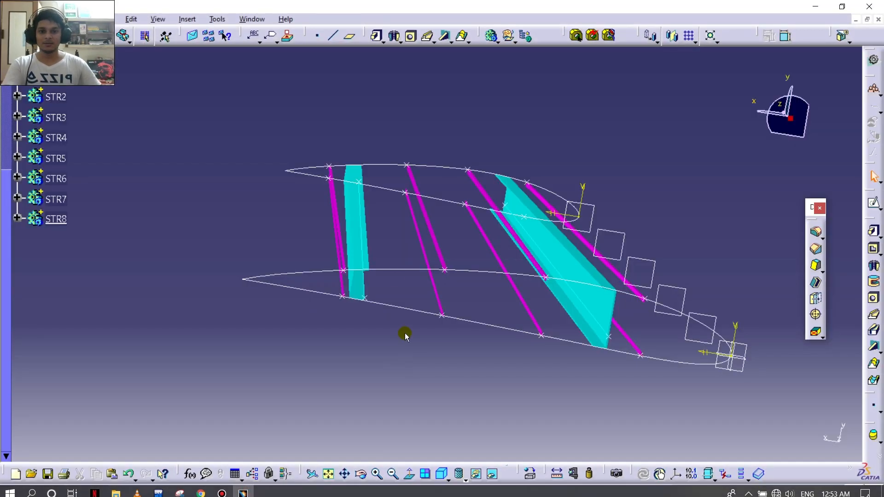
{"action": "middle_click_drag", "start_coordinate": [444, 146], "coordinate": [424, 189]}
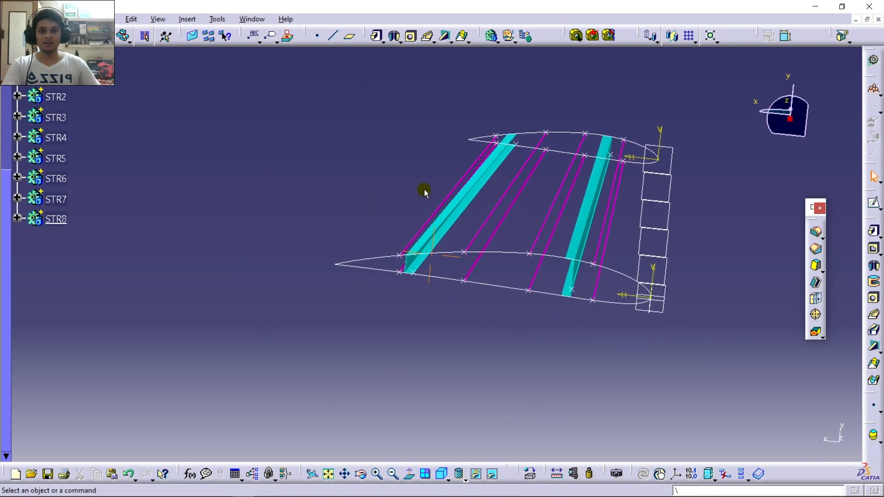
{"action": "left_click", "coordinate": [466, 481]}
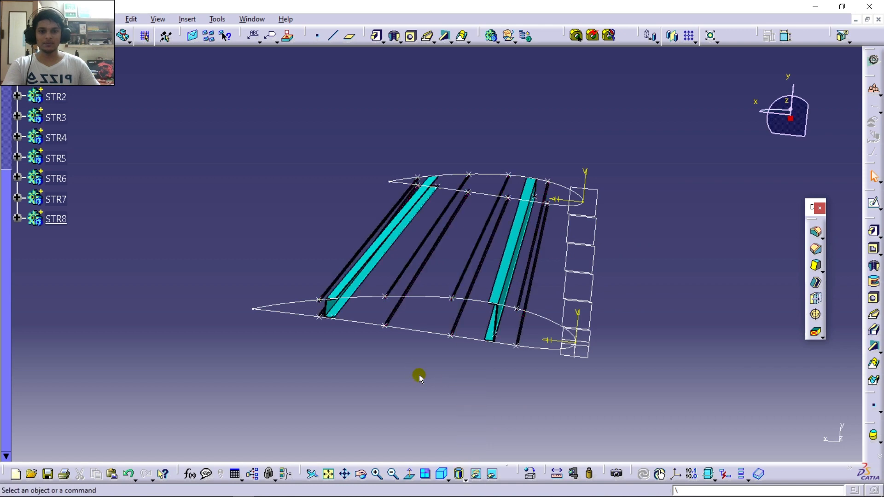
{"action": "middle_click_drag", "start_coordinate": [421, 377], "coordinate": [364, 214]}
{"action": "middle_click_drag", "start_coordinate": [454, 299], "coordinate": [422, 386]}
{"action": "middle_click_drag", "start_coordinate": [447, 348], "coordinate": [551, 406]}
{"action": "middle_click_drag", "start_coordinate": [544, 360], "coordinate": [626, 368]}
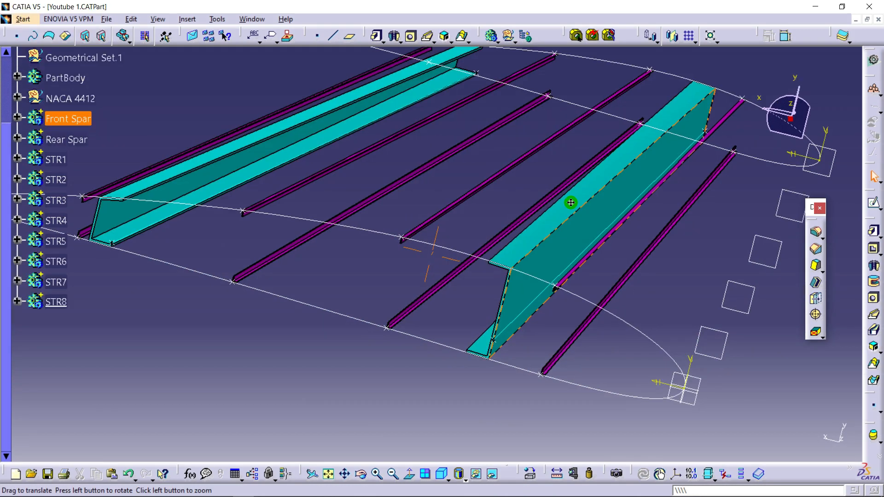
{"action": "middle_click_drag", "start_coordinate": [571, 199], "coordinate": [490, 227]}
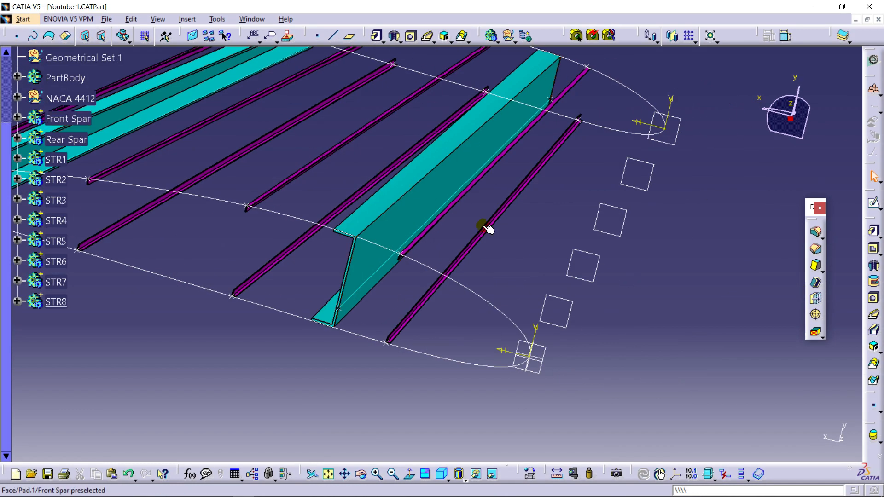
- Insert a new body and rename it Leading Edge Rib
{"action": "left_click", "coordinate": [187, 19]}
{"action": "left_click", "coordinate": [204, 43]}
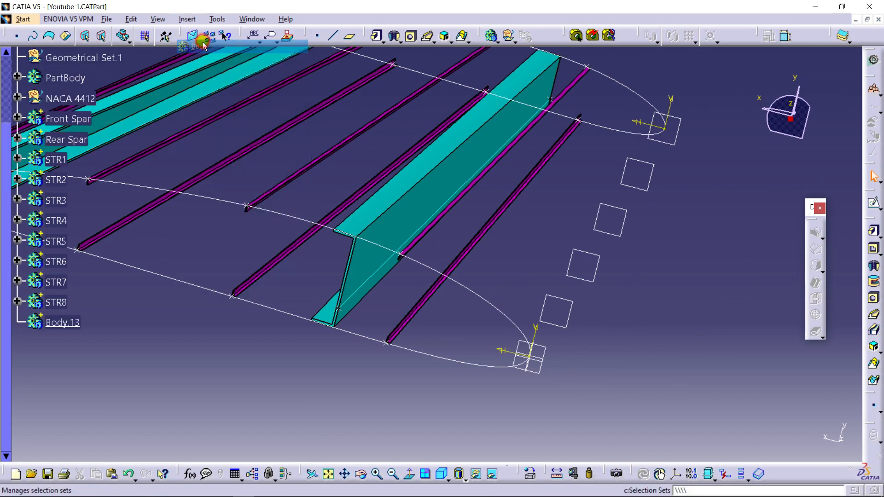
{"action": "right_click", "coordinate": [57, 317]}
{"action": "left_click", "coordinate": [121, 131]}
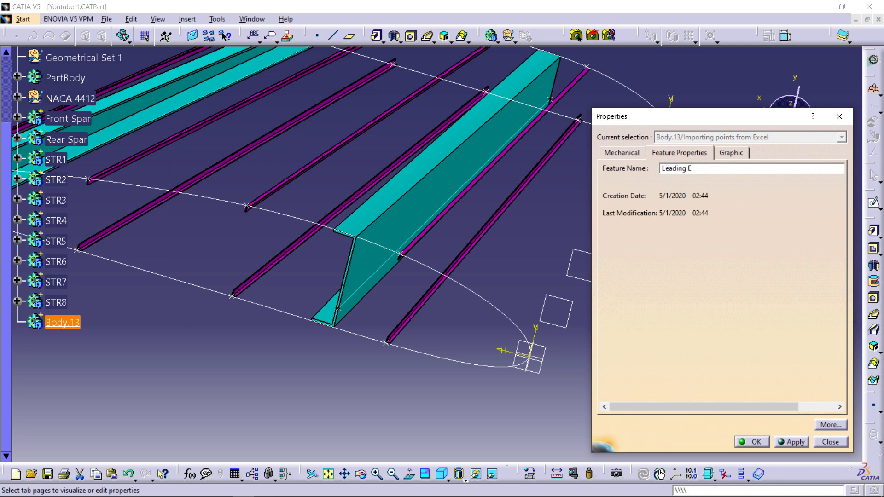
{"action": "type", "text": "Leading Edge Rib"}
{"action": "key", "text": "Return"}
- Open a sketch on the xy plane for the Leading Edge Rib body
{"action": "middle_click_drag", "start_coordinate": [683, 178], "coordinate": [640, 236]}
{"action": "left_click", "coordinate": [504, 329]}
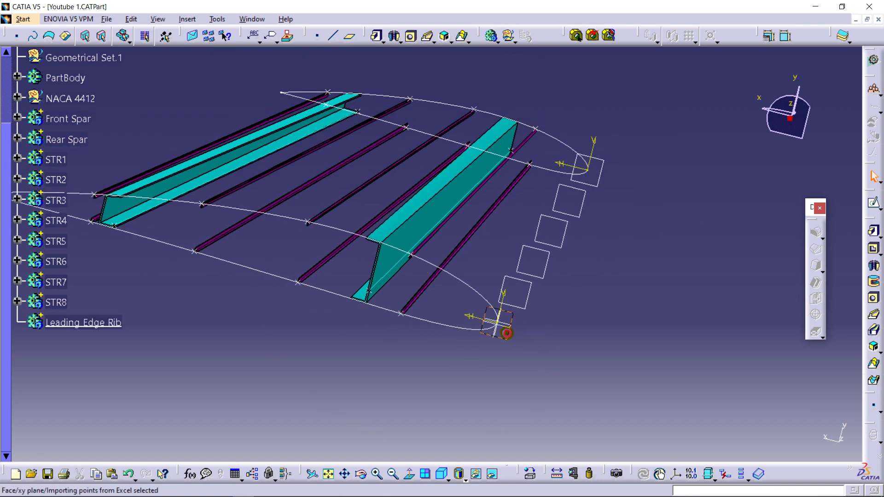
{"action": "left_click", "coordinate": [874, 202]}
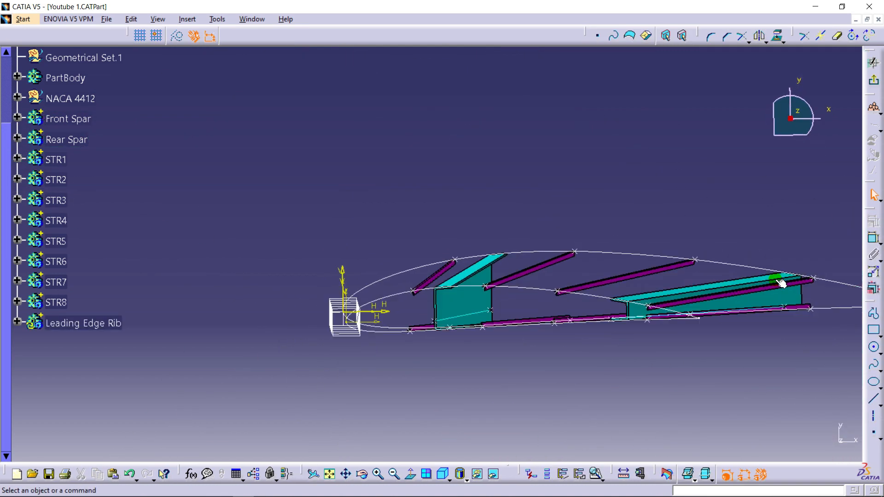
- Flip the sketch view and draw a rectangle enclosing the airfoil's nose, starting behind the front spar at about H 266 mm, V 123 mm
{"action": "left_click", "coordinate": [421, 468]}
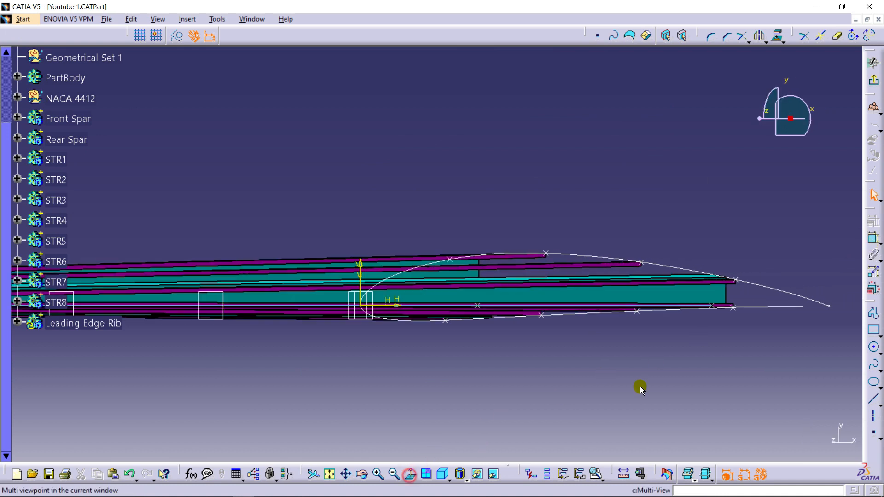
{"action": "mouse_move", "coordinate": [513, 359]}
{"action": "middle_mouse_down"}
{"action": "mouse_move", "coordinate": [520, 290]}
{"action": "mouse_move", "coordinate": [578, 196]}
{"action": "middle_mouse_up"}
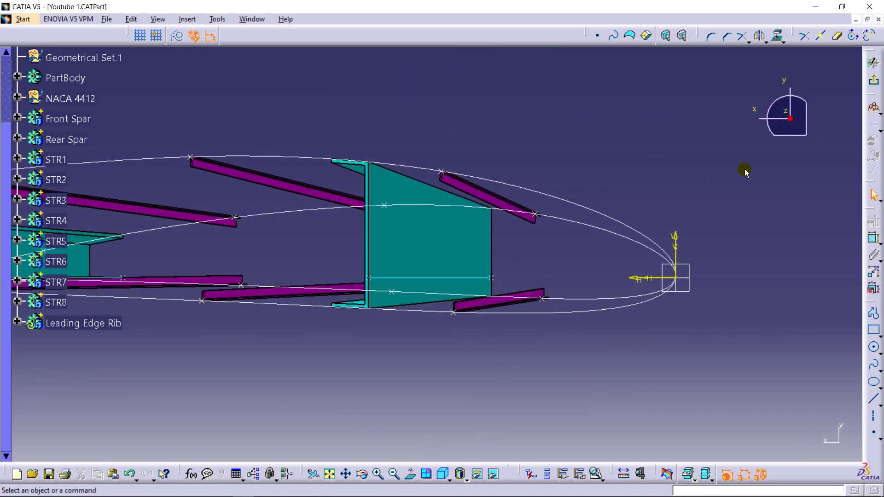
{"action": "left_click", "coordinate": [871, 329]}
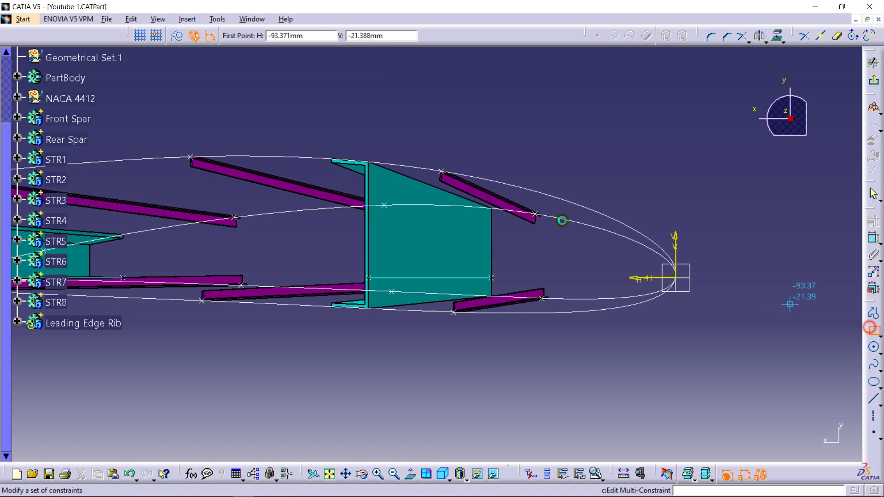
{"action": "left_click", "coordinate": [349, 126]}
{"action": "left_click", "coordinate": [748, 370]}
- Constrain the rectangle's rear vertical side to 2 mm from the forward edge of the front spar web
{"action": "mouse_move", "coordinate": [627, 318]}
{"action": "middle_mouse_down"}
{"action": "mouse_move", "coordinate": [618, 266]}
{"action": "mouse_move", "coordinate": [637, 262]}
{"action": "middle_mouse_up"}
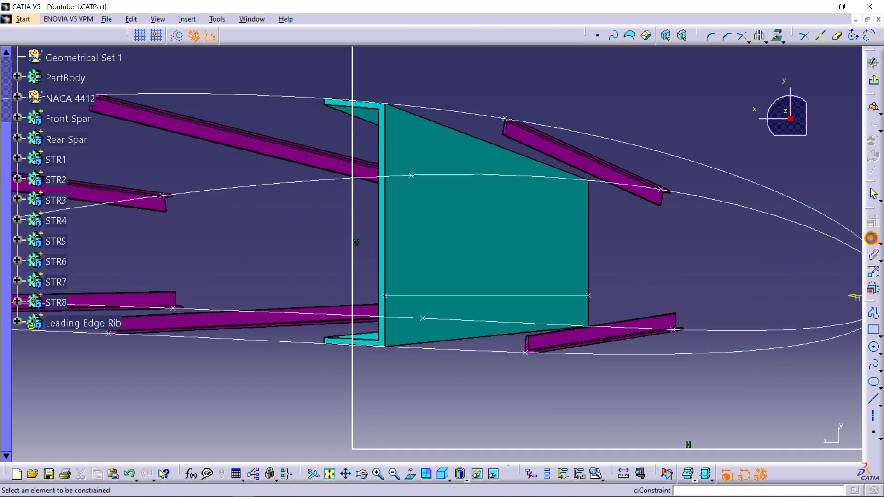
{"action": "left_click", "coordinate": [352, 256]}
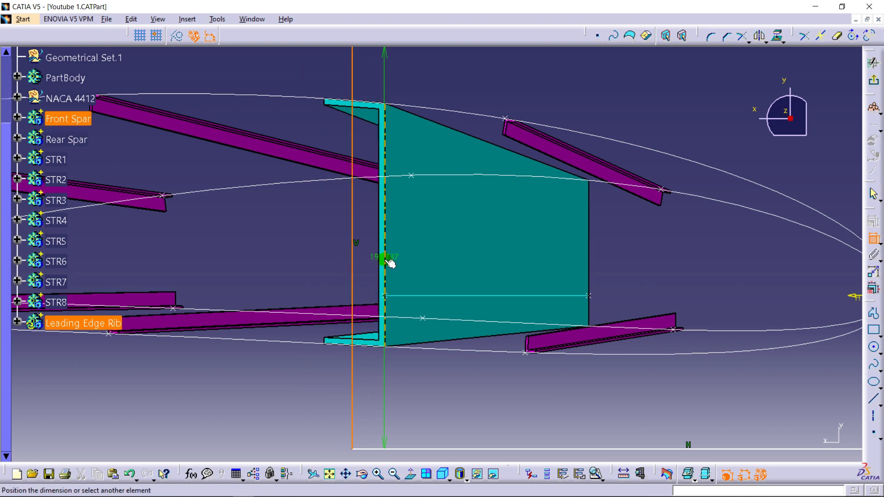
{"action": "left_click", "coordinate": [385, 260]}
{"action": "left_click", "coordinate": [370, 232]}
{"action": "double_click", "coordinate": [371, 232]}
{"action": "type", "text": "2"}
{"action": "key", "text": "Return"}
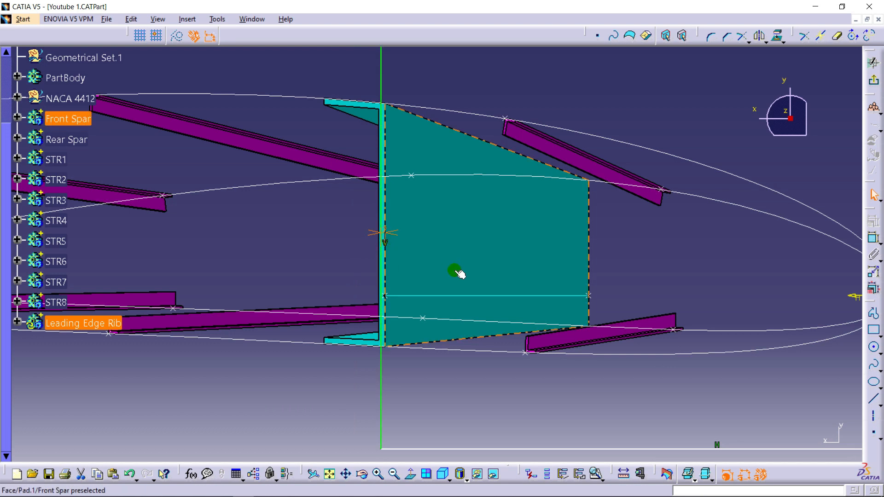
{"action": "middle_click_drag", "start_coordinate": [661, 224], "coordinate": [666, 281]}
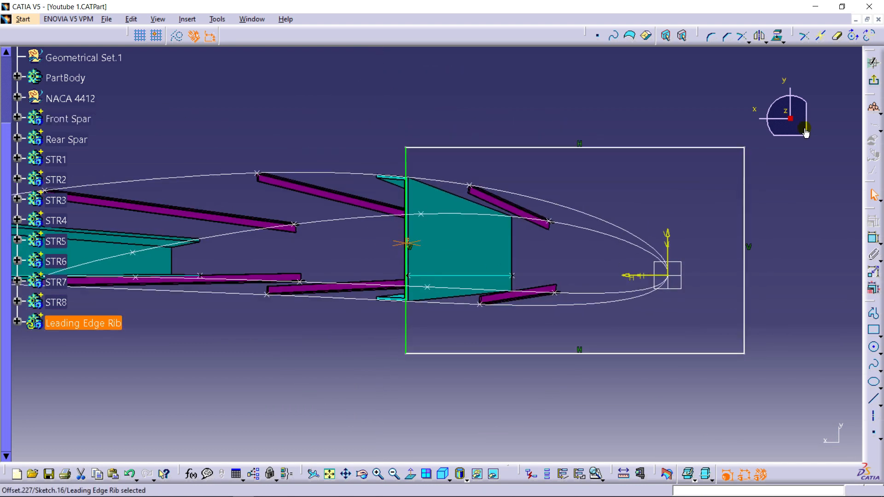
- Exit the sketch and pad the rectangle with a length of 20 mm in the Leading Edge Rib body
{"action": "left_click", "coordinate": [873, 80]}
{"action": "mouse_move", "coordinate": [651, 175]}
{"action": "middle_mouse_down"}
{"action": "mouse_move", "coordinate": [599, 183]}
{"action": "mouse_move", "coordinate": [605, 166]}
{"action": "mouse_move", "coordinate": [592, 173]}
{"action": "middle_mouse_up"}
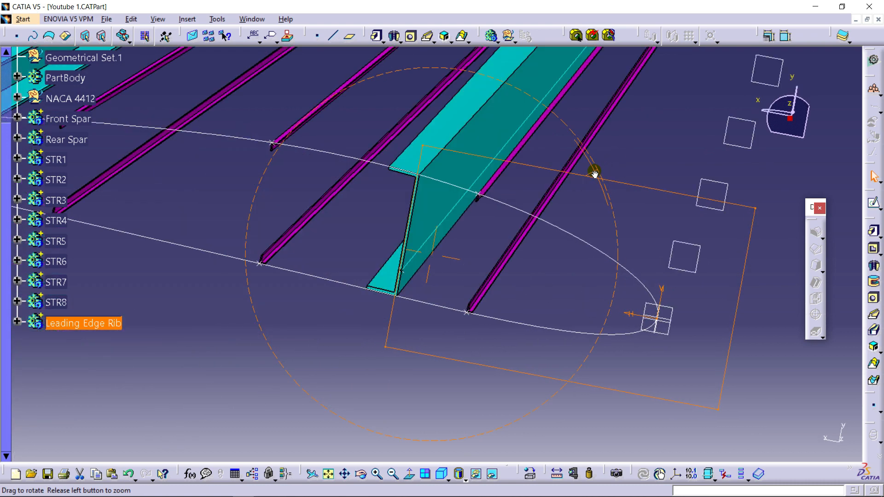
{"action": "left_click", "coordinate": [869, 235]}
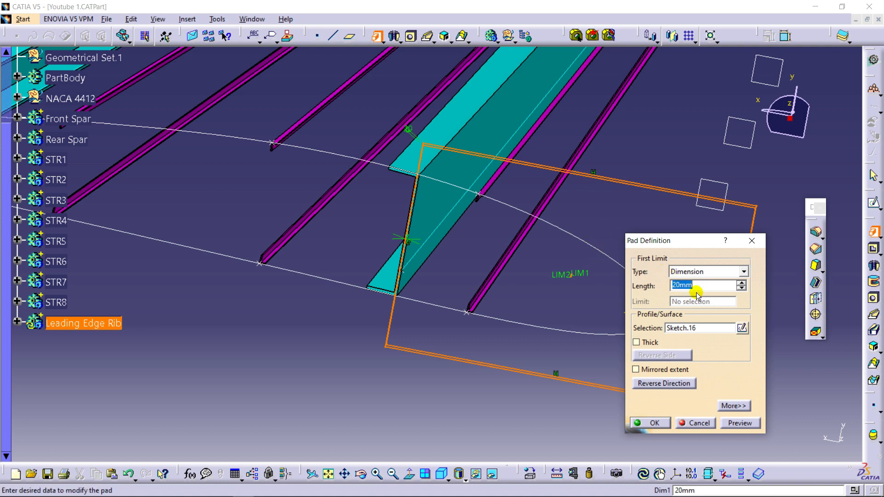
{"action": "middle_click_drag", "start_coordinate": [579, 175], "coordinate": [454, 198]}
{"action": "left_click", "coordinate": [653, 422]}
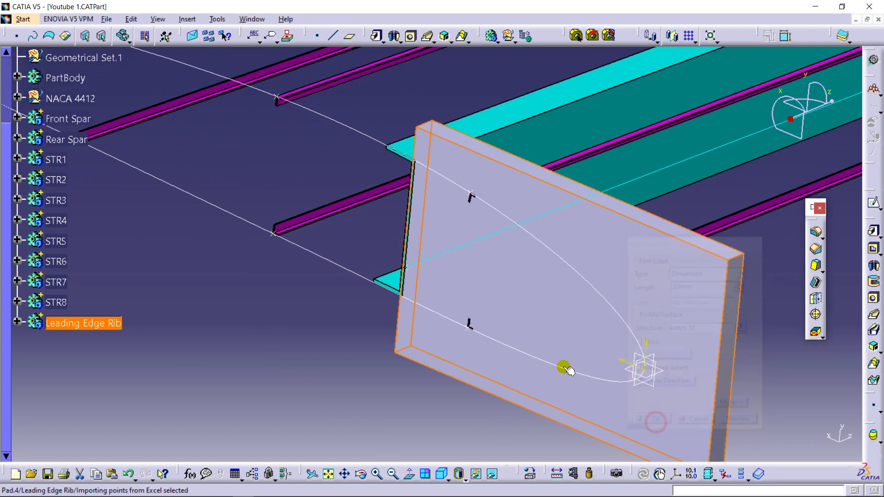
- Bring the wing's multi-sections surface from the hidden space back into the visible space
{"action": "middle_click_drag", "start_coordinate": [336, 288], "coordinate": [365, 335]}
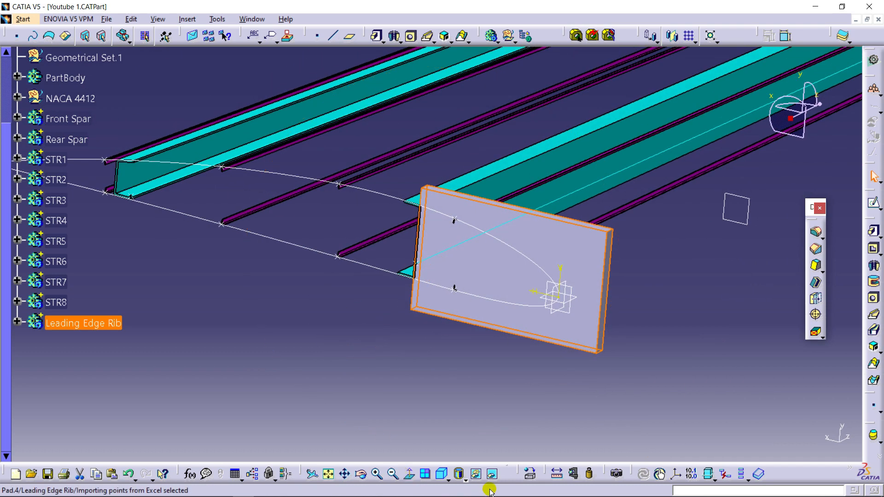
{"action": "left_click", "coordinate": [491, 474]}
{"action": "right_click", "coordinate": [525, 163]}
{"action": "left_click", "coordinate": [558, 195]}
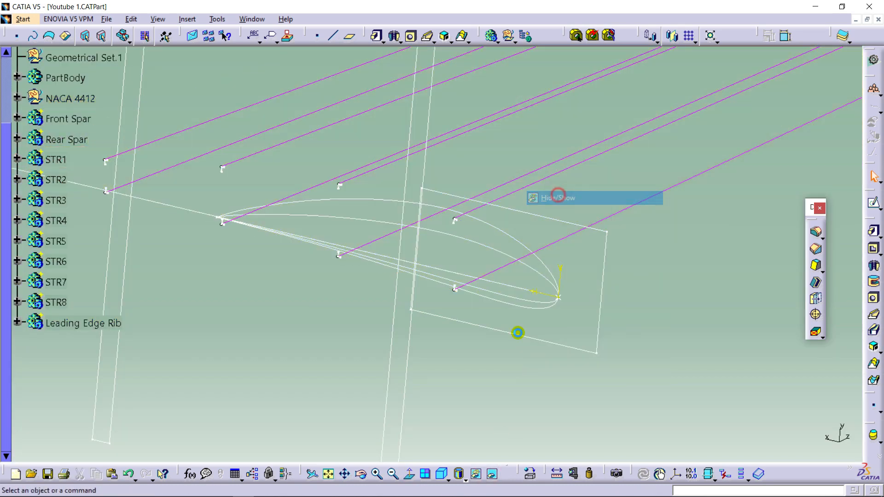
{"action": "left_click", "coordinate": [492, 473]}
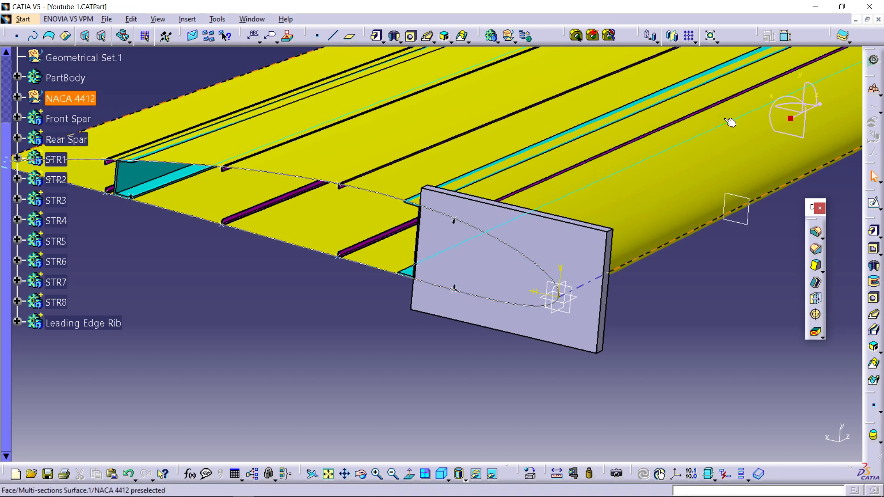
- Split the rib pad with the wing's multi-sections surface, reversing the direction to keep the material inside the airfoil
{"action": "left_click", "coordinate": [848, 40]}
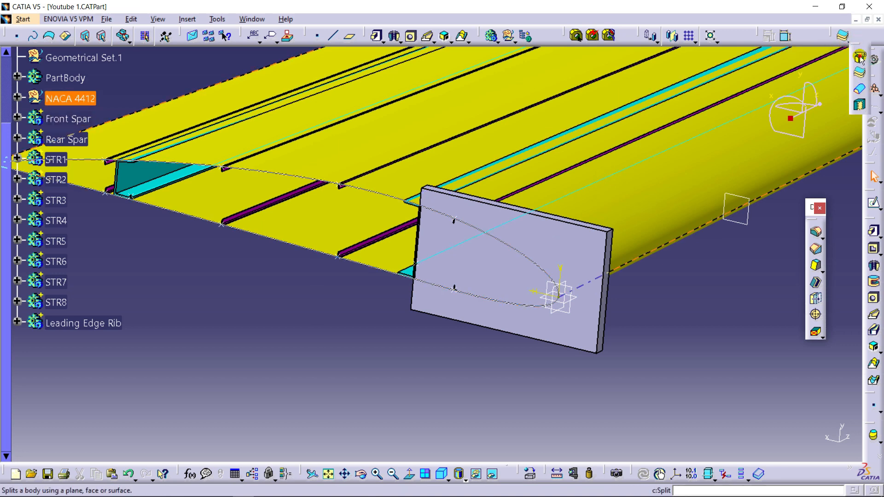
{"action": "left_click", "coordinate": [859, 57]}
{"action": "left_click", "coordinate": [462, 96]}
{"action": "middle_click_drag", "start_coordinate": [469, 118], "coordinate": [389, 256], "text": "ctrl"}
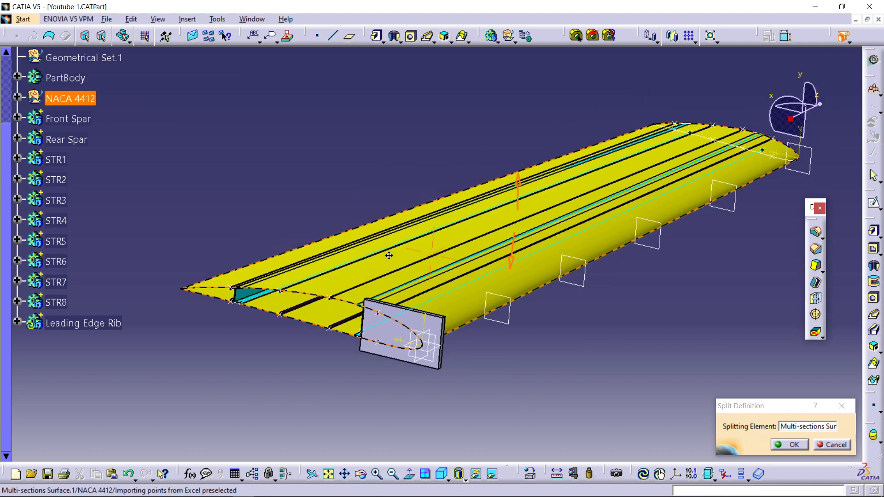
{"action": "left_click", "coordinate": [518, 186]}
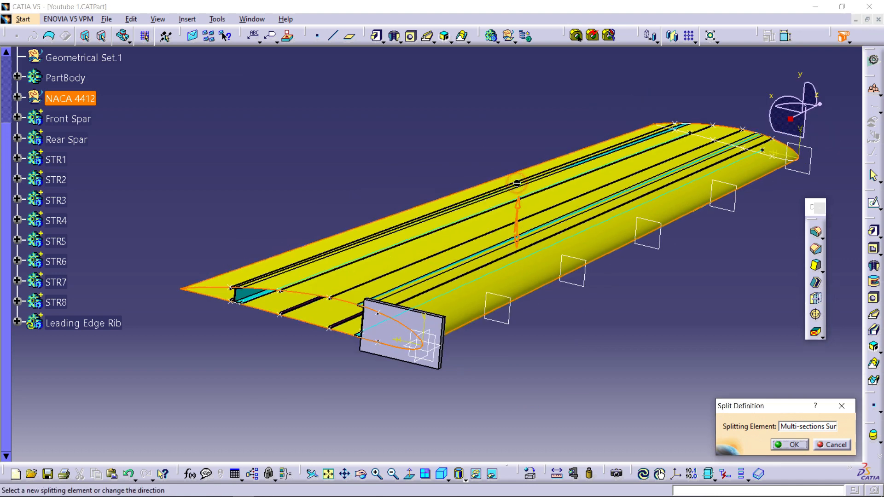
{"action": "middle_click_drag", "start_coordinate": [515, 278], "coordinate": [539, 131], "text": "ctrl"}
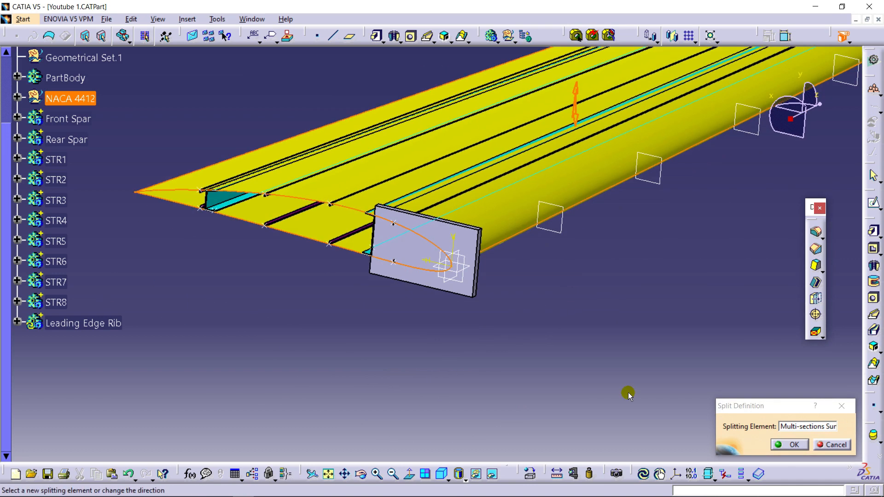
{"action": "left_click", "coordinate": [775, 453]}
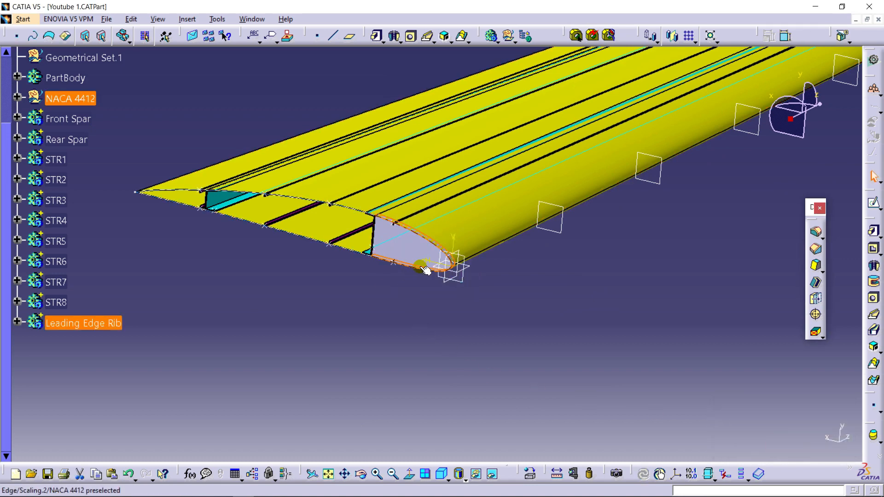
- Hide the wing's multi-sections surface again
{"action": "middle_click_drag", "start_coordinate": [397, 335], "coordinate": [505, 322], "text": "ctrl"}
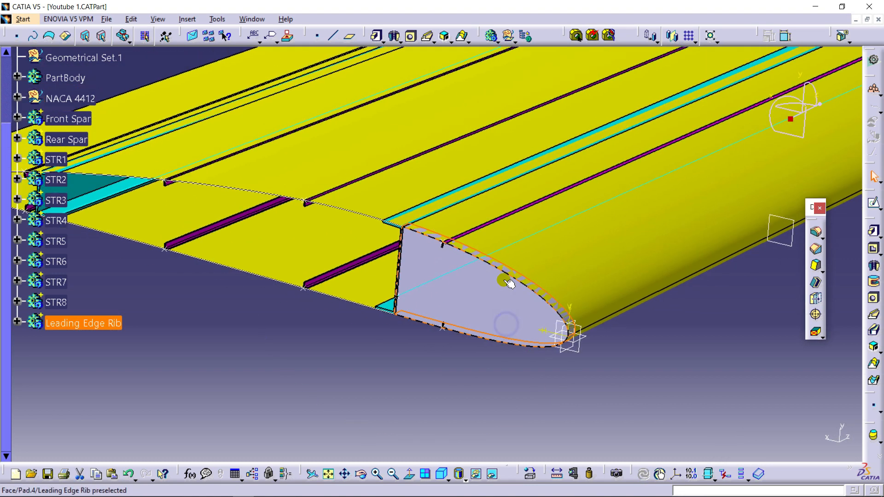
{"action": "right_click", "coordinate": [502, 131]}
{"action": "left_click", "coordinate": [534, 166]}
- Open a new sketch on the xy plane, viewed from the reversed side, at the upper stringer nearest the leading edge
{"action": "middle_click_drag", "start_coordinate": [474, 189], "coordinate": [503, 173]}
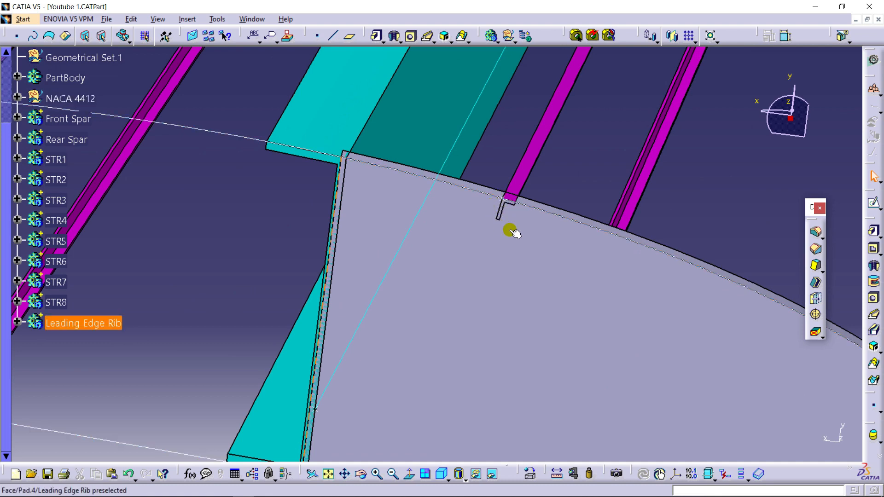
{"action": "middle_click_drag", "start_coordinate": [464, 221], "coordinate": [494, 367]}
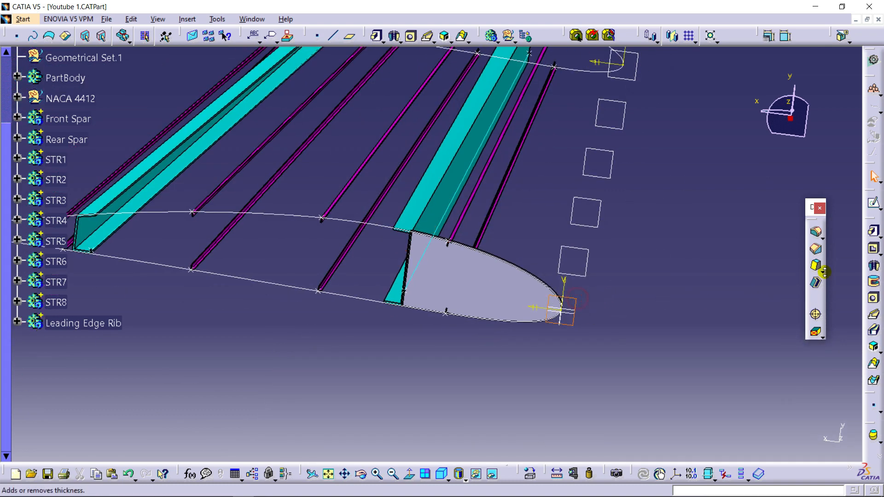
{"action": "left_click", "coordinate": [873, 177]}
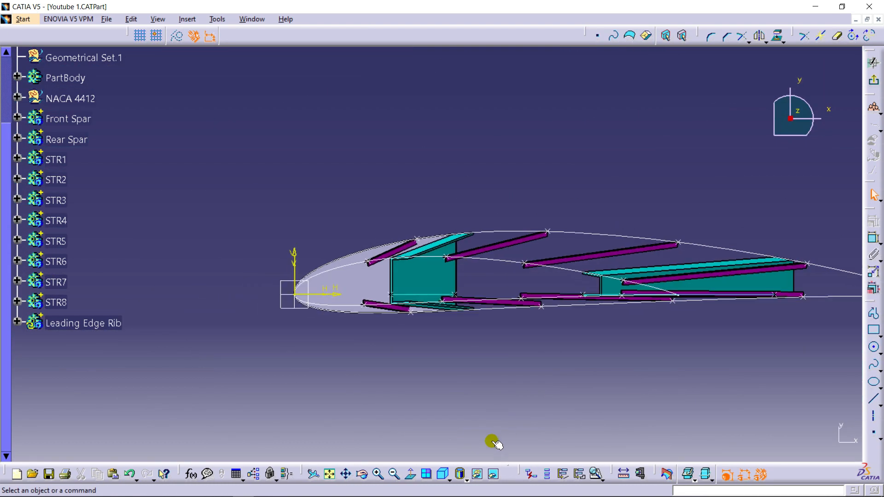
{"action": "left_click", "coordinate": [415, 474]}
{"action": "mouse_move", "coordinate": [455, 361]}
{"action": "middle_mouse_down"}
{"action": "mouse_move", "coordinate": [463, 178]}
{"action": "mouse_move", "coordinate": [390, 270]}
{"action": "mouse_move", "coordinate": [402, 189]}
{"action": "mouse_move", "coordinate": [282, 233]}
{"action": "middle_mouse_up"}
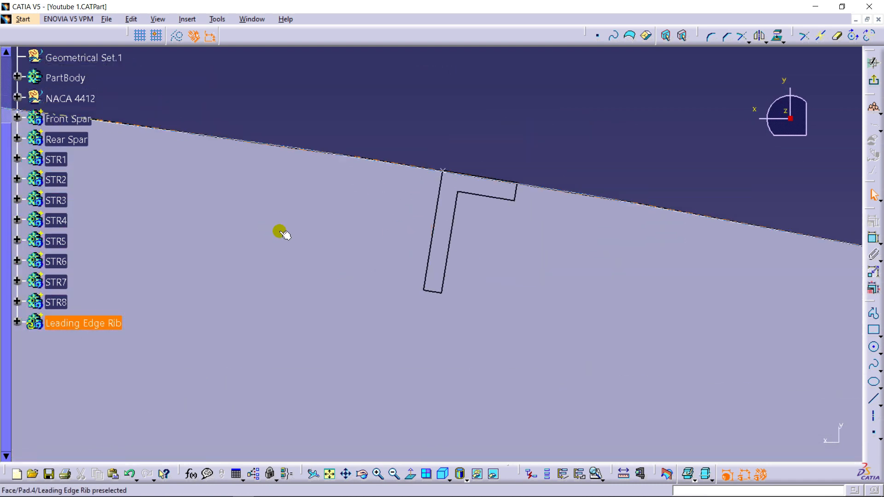
- Sketch a closed four-sided profile around the upper stringer's L-section, with one slanted side and its upper side beyond the rib edge
{"action": "left_click", "coordinate": [873, 315]}
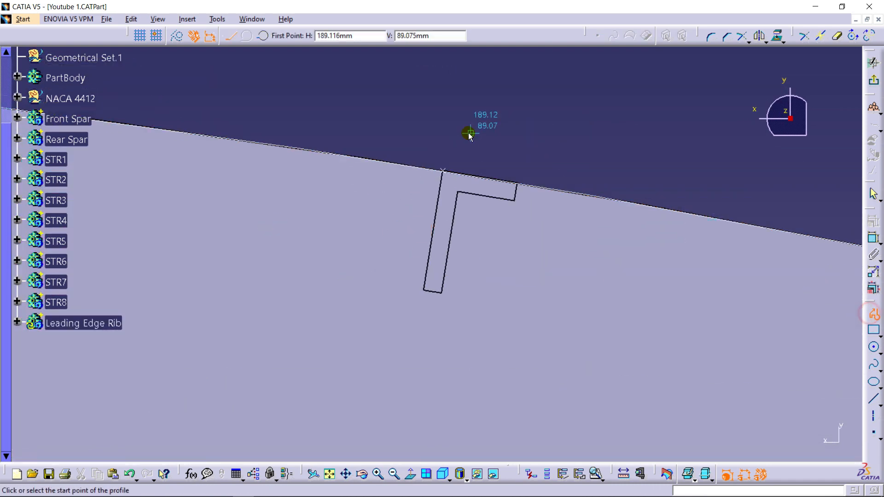
{"action": "left_click", "coordinate": [423, 137]}
{"action": "left_click", "coordinate": [397, 315]}
{"action": "left_click", "coordinate": [461, 324]}
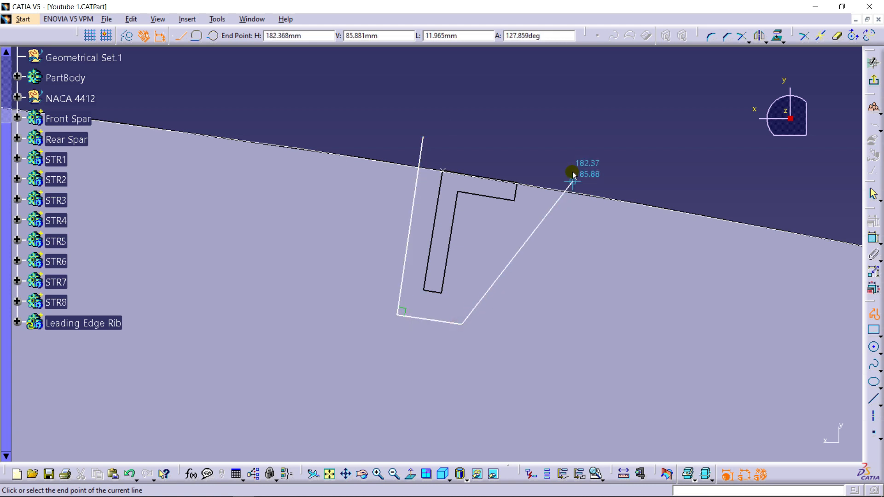
{"action": "left_click", "coordinate": [564, 158]}
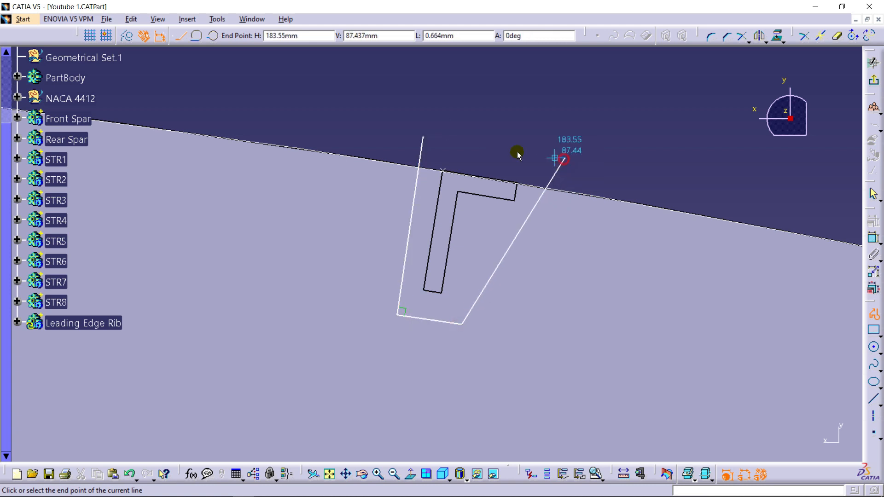
{"action": "left_click", "coordinate": [423, 138]}
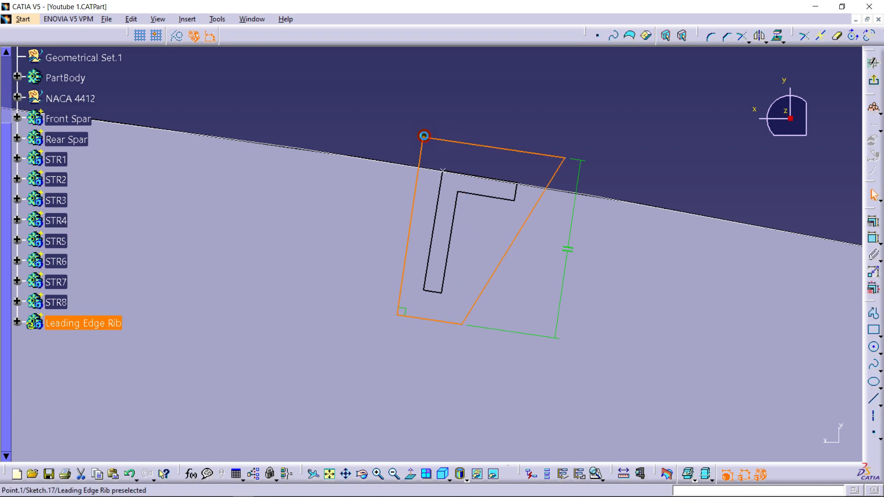
- Run Sketch Analysis on the stringer cutout profile to check whether it is closed
{"action": "left_click", "coordinate": [209, 19]}
{"action": "left_click", "coordinate": [249, 192]}
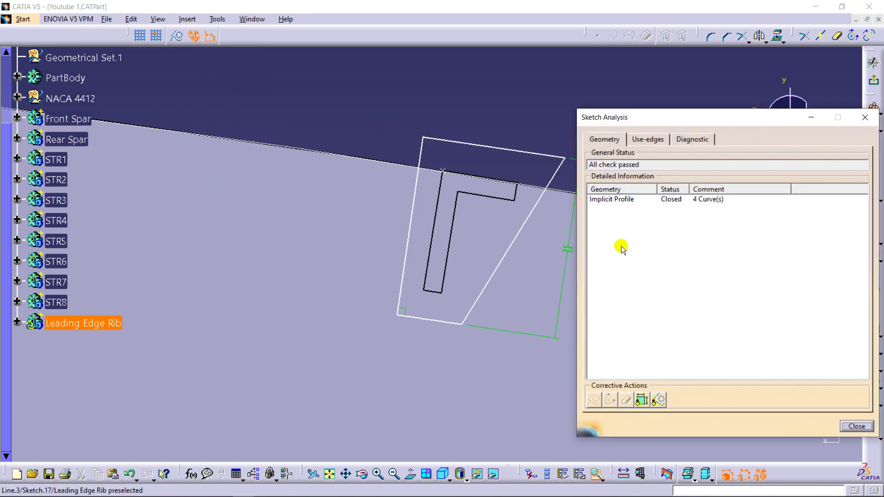
{"action": "left_click", "coordinate": [680, 200]}
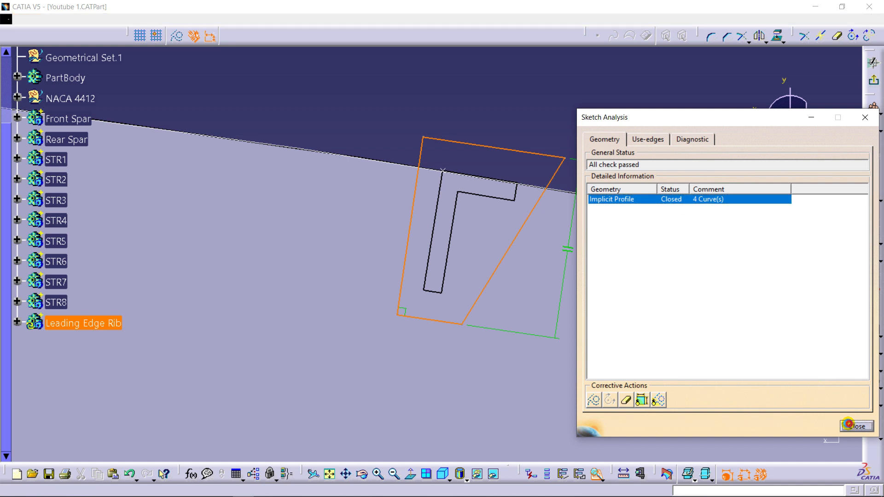
{"action": "left_click", "coordinate": [851, 426]}
{"action": "left_click", "coordinate": [689, 227]}
- Dimension the short lower side of the cutout profile and set its length to 4 mm
{"action": "left_click", "coordinate": [873, 237]}
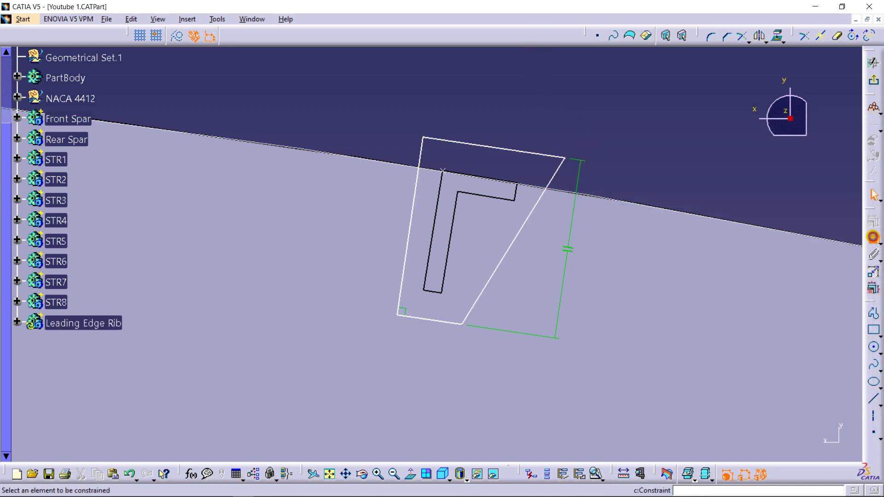
{"action": "left_click", "coordinate": [429, 322]}
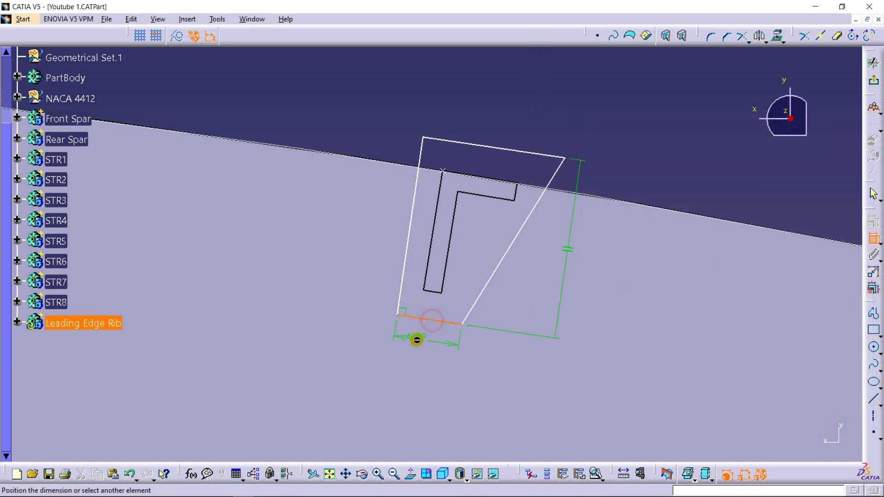
{"action": "left_click", "coordinate": [417, 339]}
{"action": "double_click", "coordinate": [418, 339]}
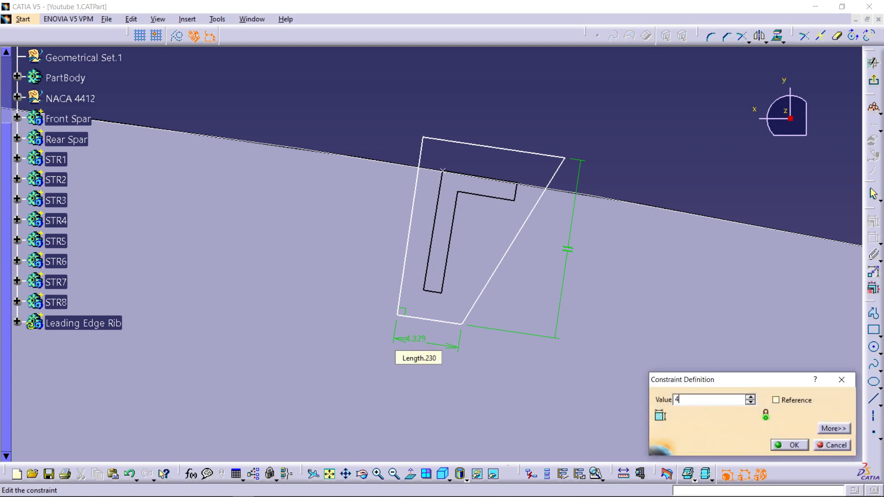
{"action": "type", "text": "4"}
{"action": "key", "text": "Return"}
- Set the angle between the cutout profile's lower side and its slanted side to 120 degrees
{"action": "left_click", "coordinate": [437, 322]}
{"action": "left_click", "coordinate": [472, 290]}
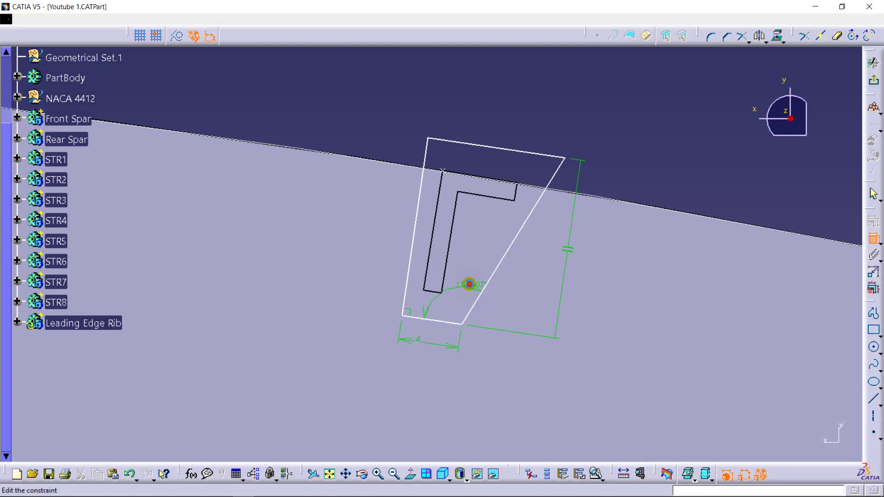
{"action": "double_click", "coordinate": [470, 287]}
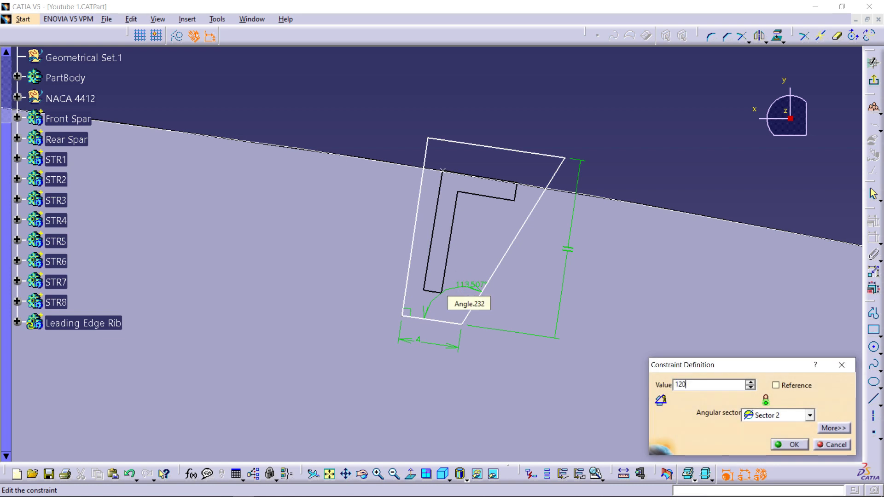
{"action": "key", "text": "Return"}
{"action": "middle_click_drag", "start_coordinate": [428, 309], "coordinate": [455, 219]}
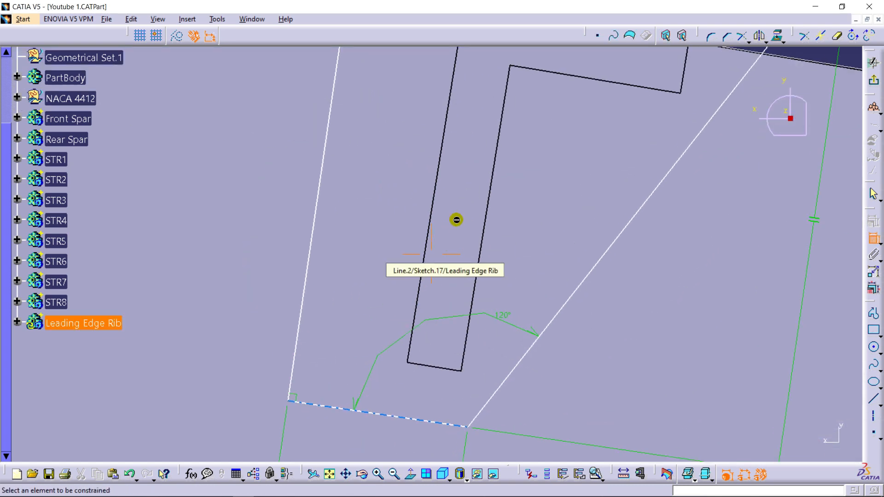
- Dimension the distance from the upper stringer's lower outer corner to the cutout profile's straight long side and set it to 2 mm
{"action": "left_click", "coordinate": [409, 363]}
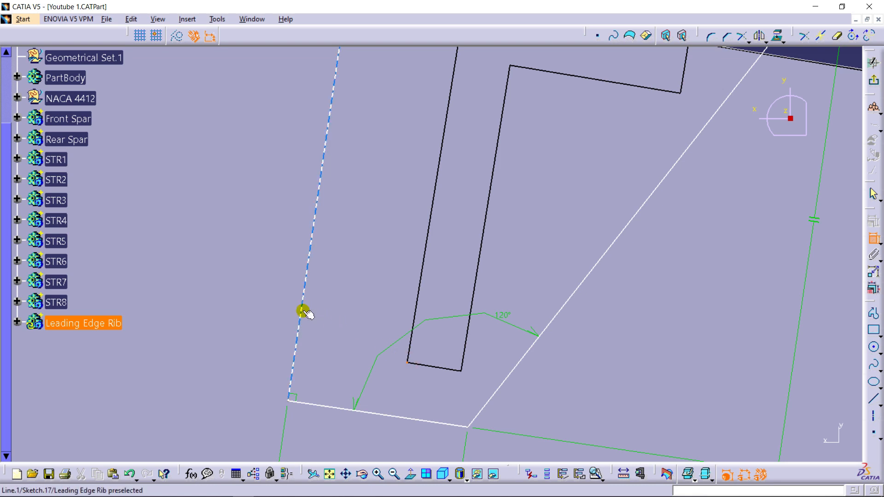
{"action": "left_click", "coordinate": [336, 307]}
{"action": "double_click", "coordinate": [336, 308]}
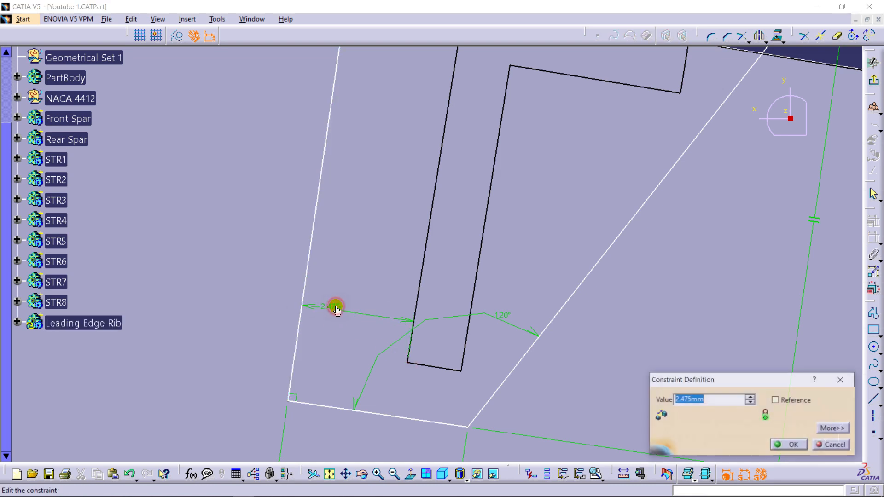
{"action": "key", "text": "Return"}
- Dimension the distance from the stringer's upper outer corner at the rib edge to the profile's straight long side, setting it to 2 mm
{"action": "middle_click_drag", "start_coordinate": [389, 293], "coordinate": [383, 478]}
{"action": "scroll", "coordinate": [415, 241], "scroll_direction": "up", "scroll_amount": 1}
{"action": "mouse_move", "coordinate": [431, 179]}
{"action": "middle_mouse_down"}
{"action": "mouse_move", "coordinate": [403, 334]}
{"action": "mouse_move", "coordinate": [429, 308]}
{"action": "middle_mouse_up"}
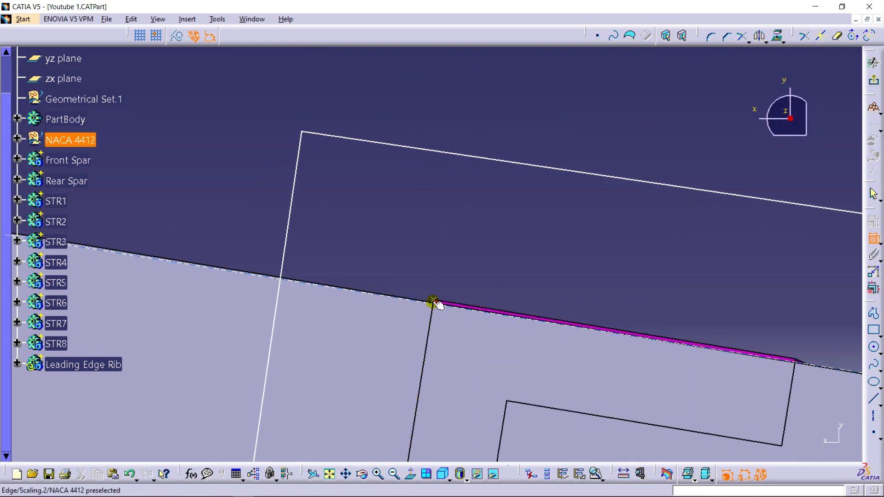
{"action": "left_click", "coordinate": [434, 300]}
{"action": "left_click", "coordinate": [281, 291]}
{"action": "left_click", "coordinate": [339, 249]}
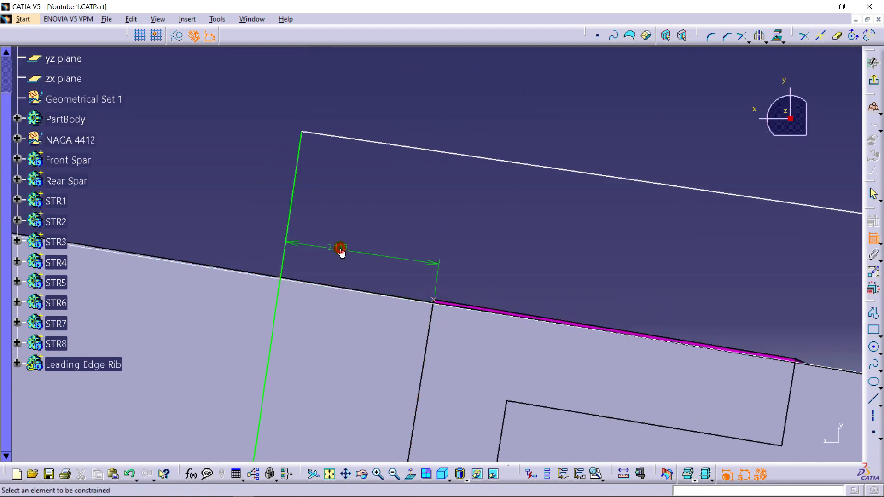
{"action": "double_click", "coordinate": [344, 246]}
{"action": "key", "text": "Return"}
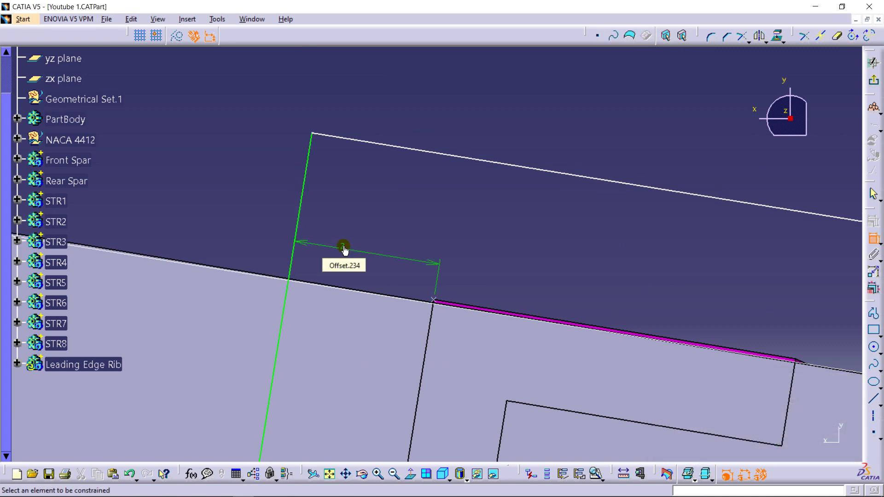
- Try to dimension the distance between the stringer's lower end edge and the cutout profile's short lower side
{"action": "mouse_move", "coordinate": [344, 251]}
{"action": "middle_mouse_down"}
{"action": "mouse_move", "coordinate": [333, 369]}
{"action": "mouse_move", "coordinate": [322, 267]}
{"action": "mouse_move", "coordinate": [401, 368]}
{"action": "mouse_move", "coordinate": [403, 308]}
{"action": "mouse_move", "coordinate": [451, 229]}
{"action": "middle_mouse_up"}
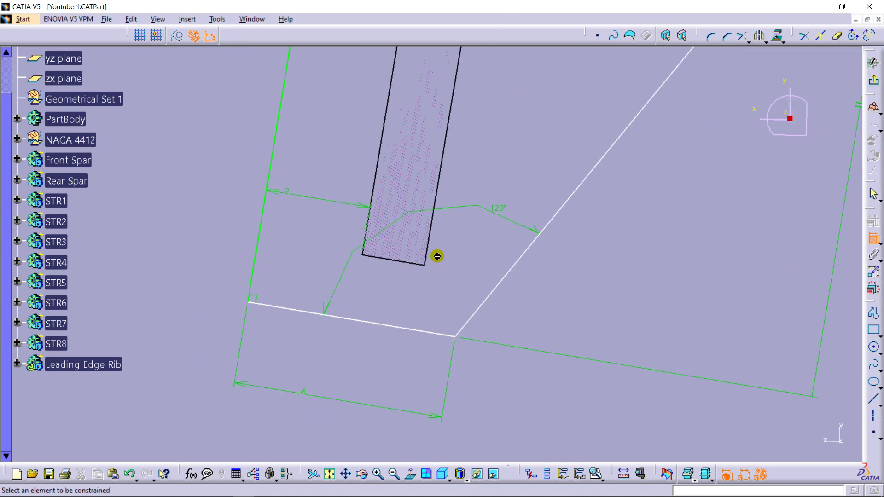
{"action": "middle_click_drag", "start_coordinate": [413, 314], "coordinate": [375, 280]}
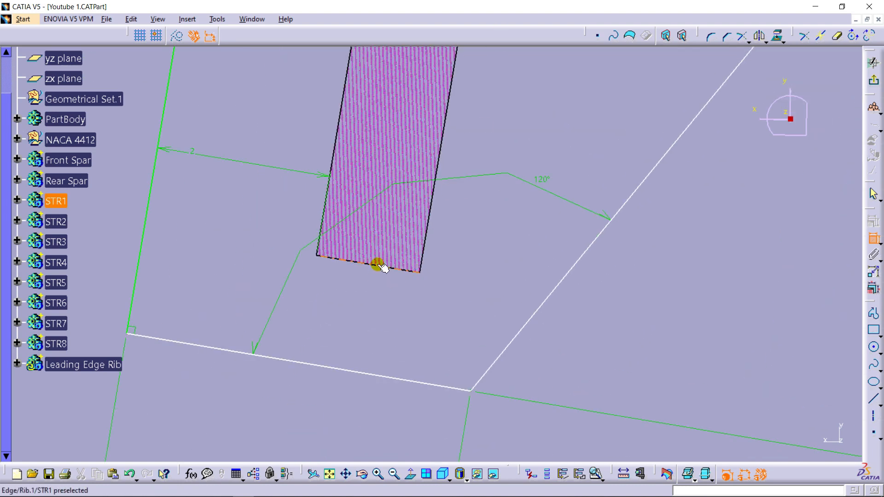
{"action": "left_click", "coordinate": [378, 265]}
{"action": "left_click", "coordinate": [348, 372]}
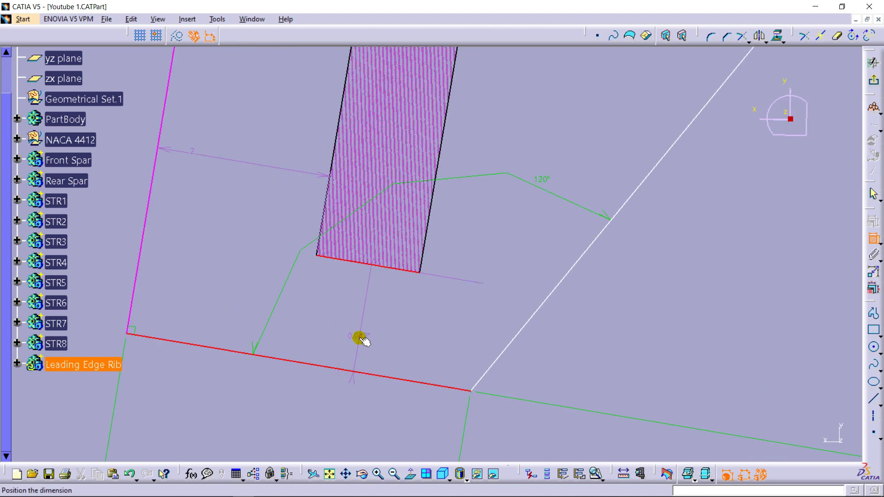
{"action": "left_click", "coordinate": [363, 340]}
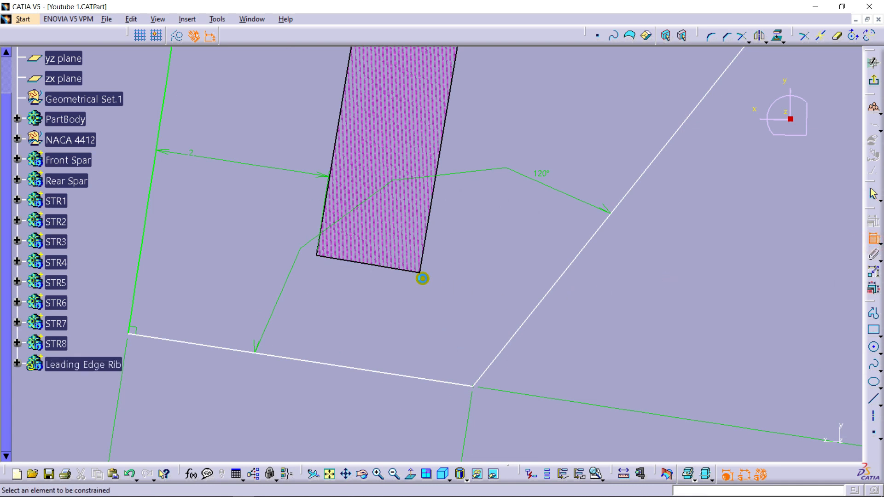
- Dimension the distance from the stringer's lower inner corner to the cutout profile's short lower side and set it to 2 mm
{"action": "left_click", "coordinate": [418, 272]}
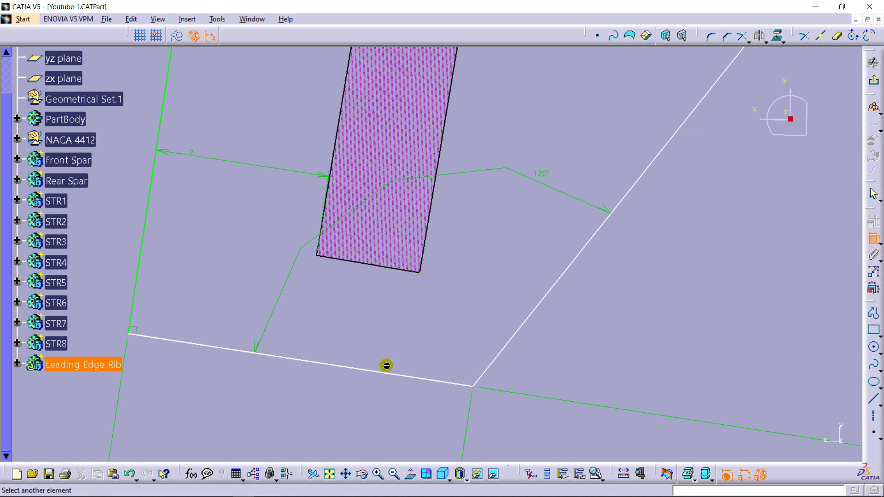
{"action": "left_click", "coordinate": [388, 373]}
{"action": "left_click", "coordinate": [396, 335]}
{"action": "double_click", "coordinate": [399, 332]}
{"action": "key", "text": "Return"}
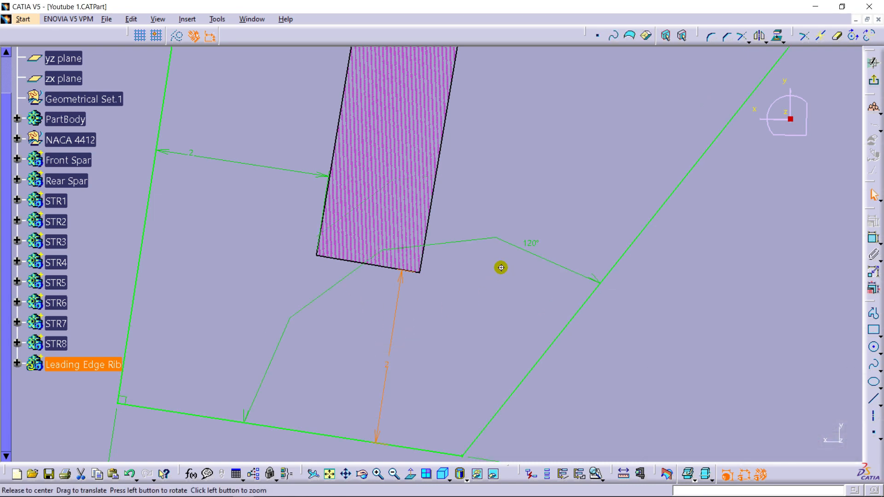
- Exit the upper cutout sketch and open a new sketch on the xy plane, viewed normal to the rib's outer face
{"action": "middle_click_drag", "start_coordinate": [501, 268], "coordinate": [493, 371]}
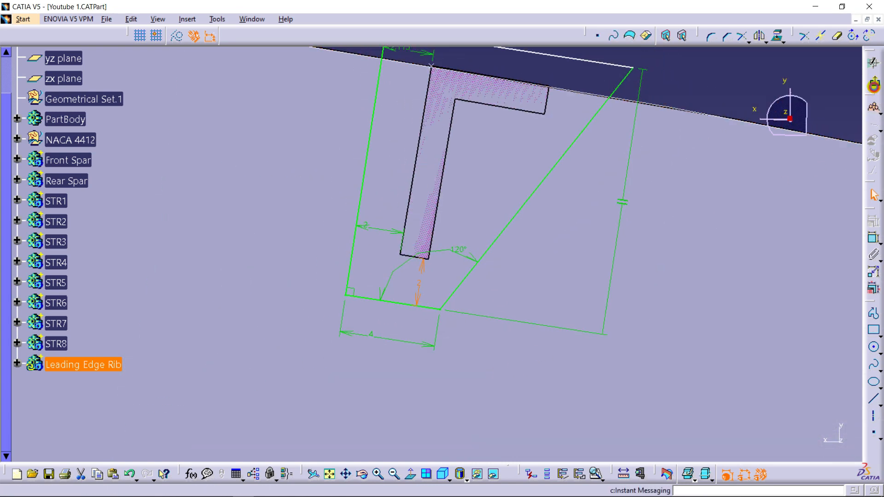
{"action": "left_click", "coordinate": [873, 85]}
{"action": "middle_click_drag", "start_coordinate": [539, 158], "coordinate": [420, 331]}
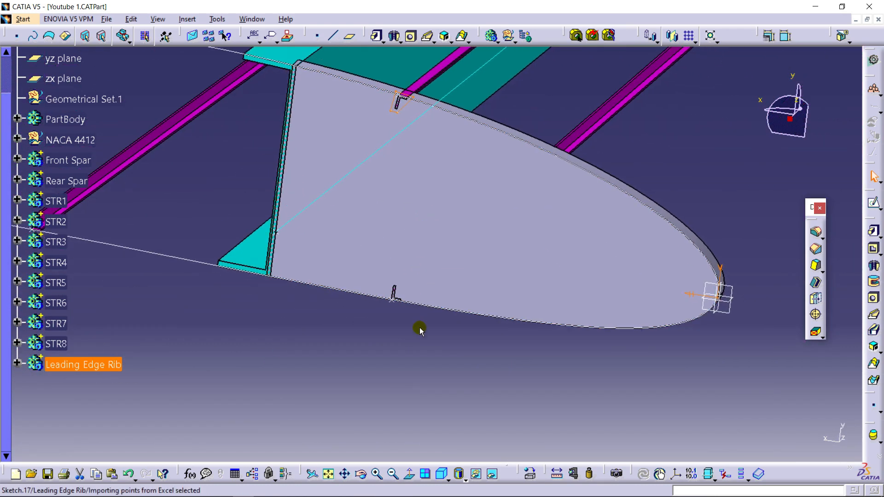
{"action": "left_click", "coordinate": [732, 288]}
{"action": "left_click", "coordinate": [873, 204]}
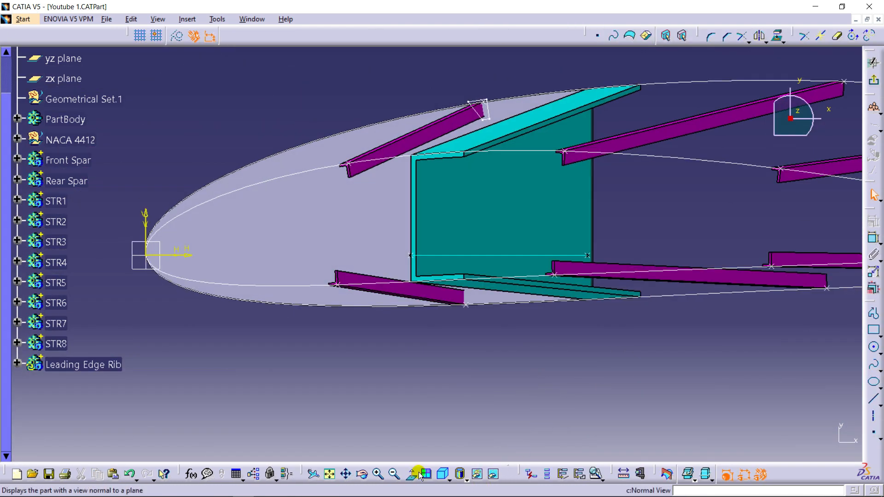
{"action": "left_click", "coordinate": [411, 474]}
- Sketch a profile around the lower stringer's L-section with perpendicular sides about 11 mm and 9 mm long, one slanted side, and its base beyond the rib edge
{"action": "middle_click_drag", "start_coordinate": [424, 387], "coordinate": [422, 198]}
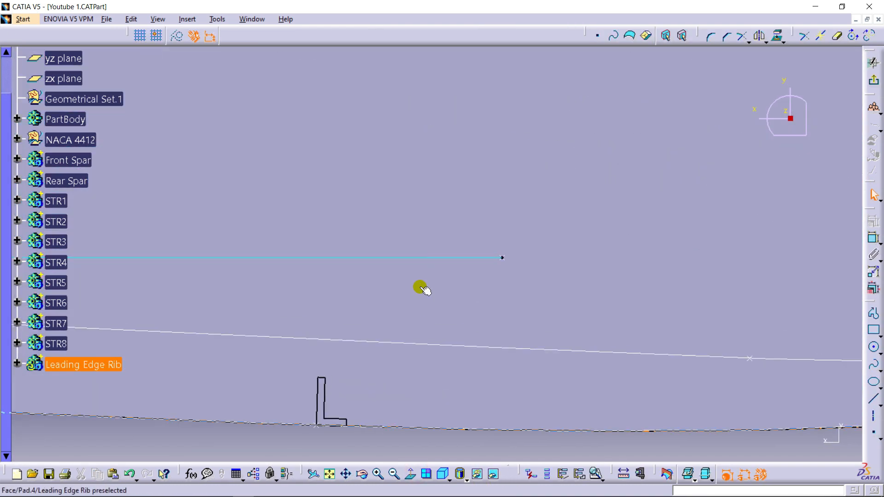
{"action": "middle_click_drag", "start_coordinate": [318, 421], "coordinate": [444, 238]}
{"action": "mouse_move", "coordinate": [368, 359]}
{"action": "middle_mouse_down"}
{"action": "mouse_move", "coordinate": [389, 270]}
{"action": "mouse_move", "coordinate": [316, 347]}
{"action": "mouse_move", "coordinate": [622, 378]}
{"action": "middle_mouse_up"}
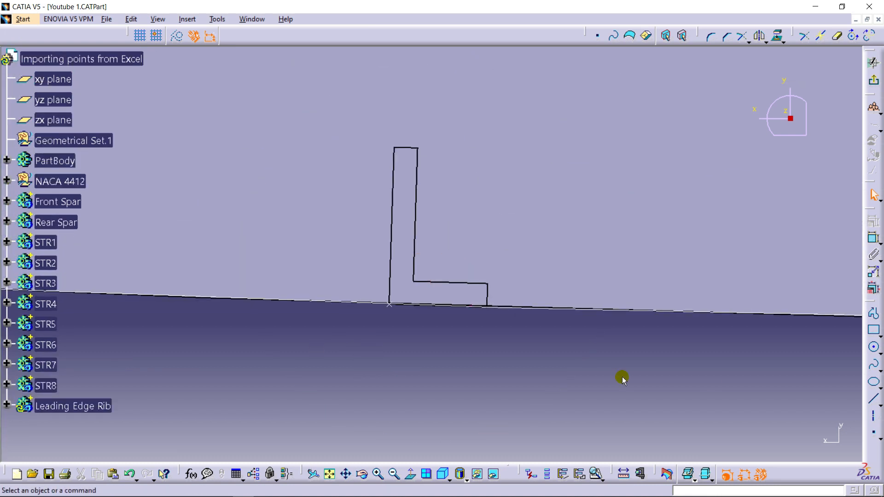
{"action": "left_click", "coordinate": [874, 313]}
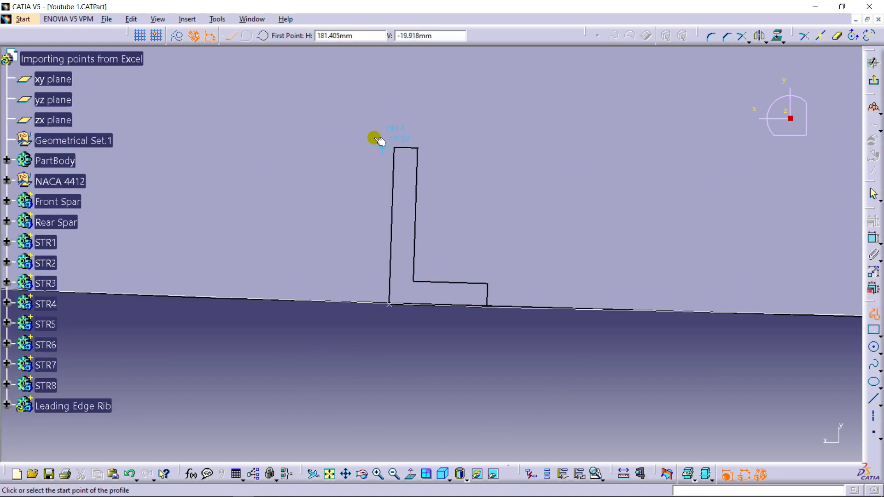
{"action": "left_click", "coordinate": [362, 115]}
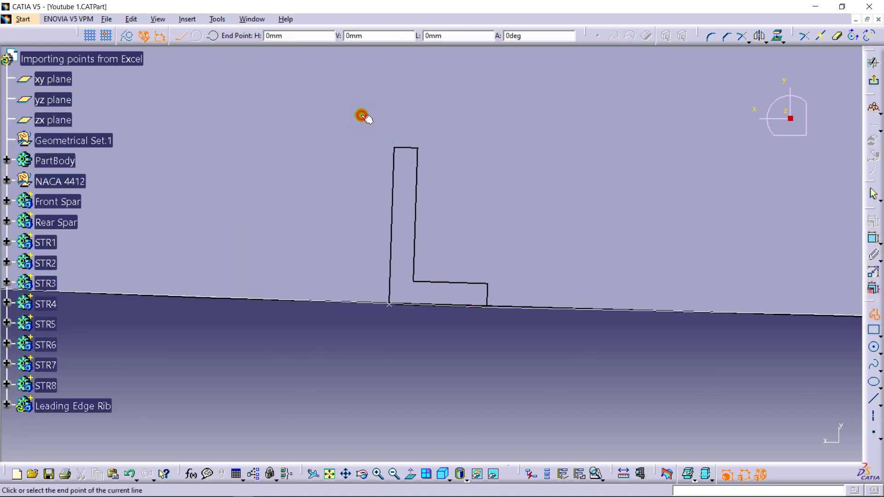
{"action": "left_click", "coordinate": [357, 339]}
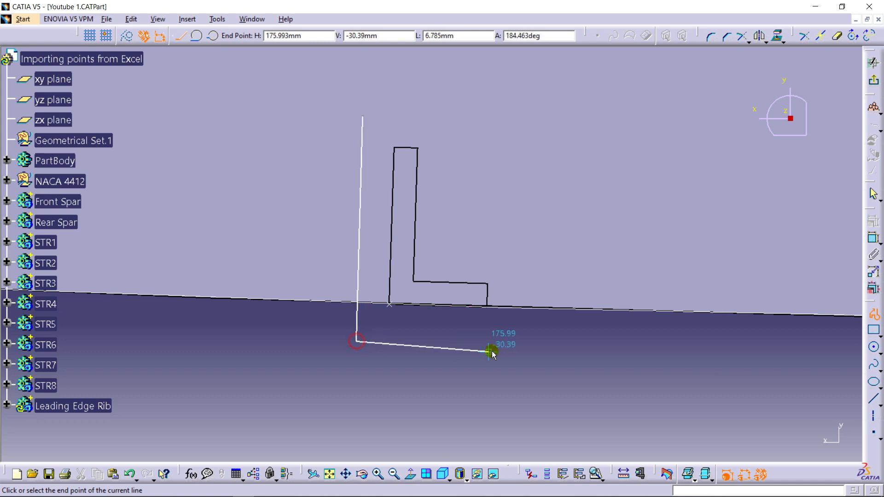
{"action": "left_click", "coordinate": [539, 346]}
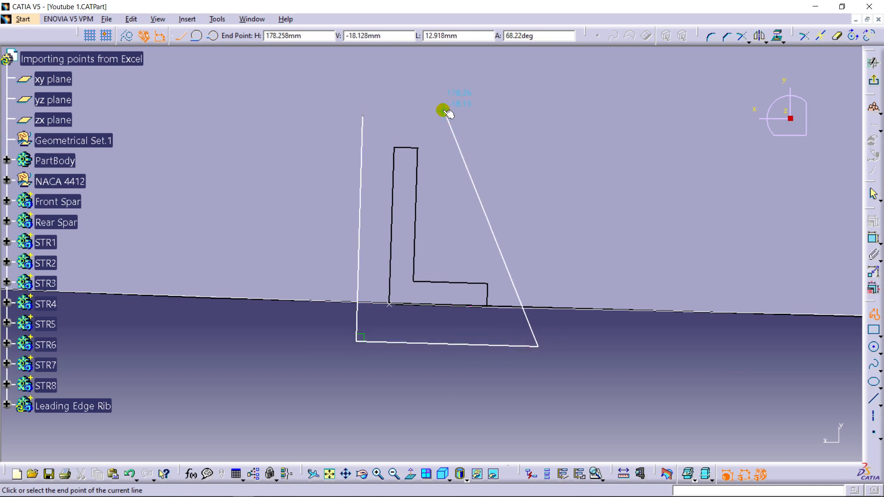
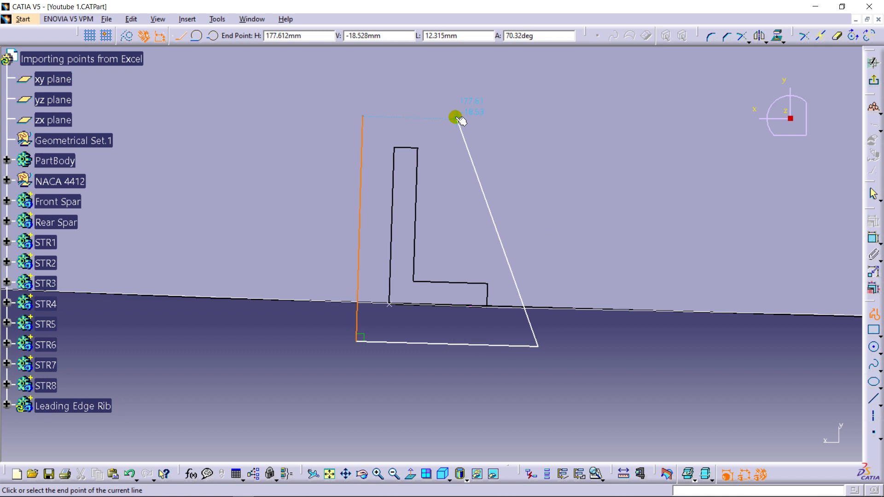
- Close the lower cutout profile and dimension the distance from the stringer's upper end corner to the profile's long perpendicular side as 2 mm
{"action": "left_click", "coordinate": [365, 116]}
{"action": "mouse_move", "coordinate": [371, 240]}
{"action": "middle_mouse_down"}
{"action": "mouse_move", "coordinate": [379, 261]}
{"action": "mouse_move", "coordinate": [428, 282]}
{"action": "mouse_move", "coordinate": [829, 319]}
{"action": "middle_mouse_up"}
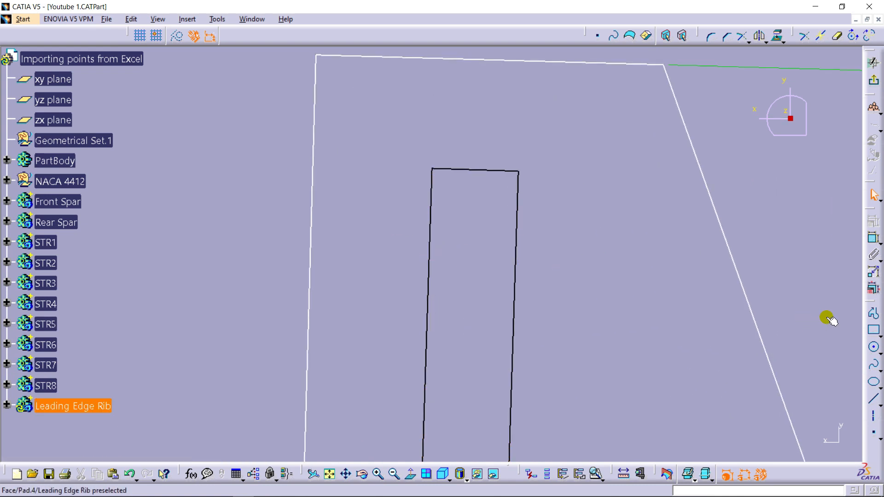
{"action": "left_click", "coordinate": [874, 237]}
{"action": "left_click", "coordinate": [433, 171]}
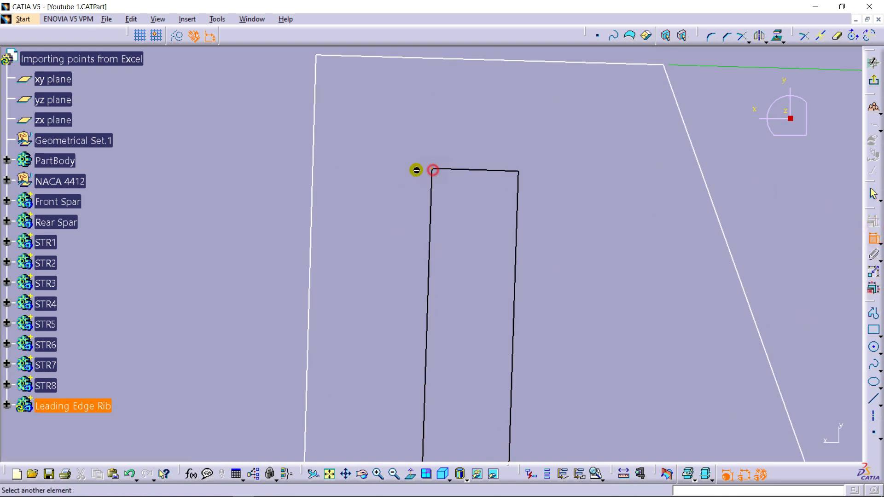
{"action": "left_click", "coordinate": [315, 172]}
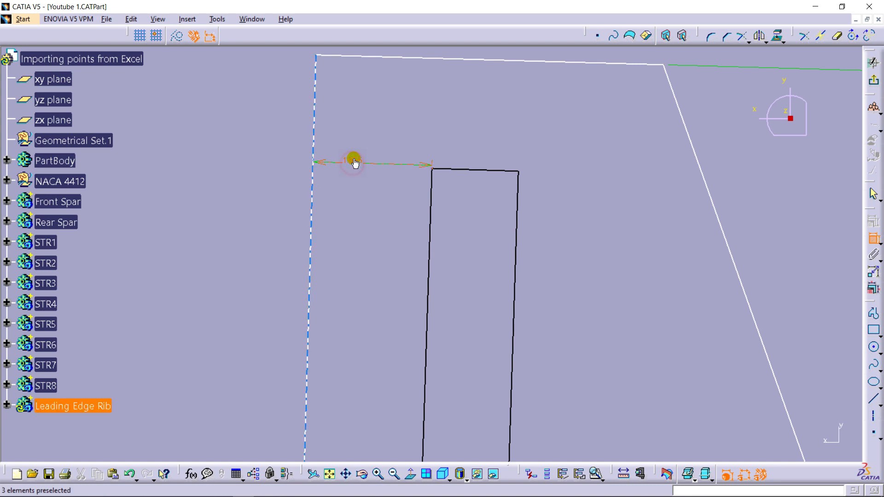
{"action": "double_click", "coordinate": [354, 162]}
{"action": "type", "text": "2"}
{"action": "key", "text": "Return"}
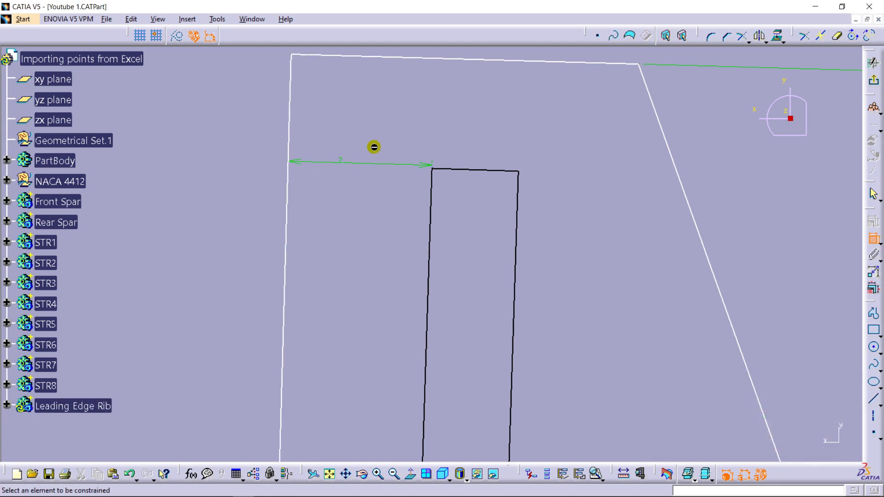
{"action": "mouse_move", "coordinate": [387, 169]}
{"action": "middle_mouse_down"}
{"action": "mouse_move", "coordinate": [352, 284]}
{"action": "mouse_move", "coordinate": [377, 178]}
{"action": "middle_mouse_up"}
{"action": "right_click", "coordinate": [378, 178]}
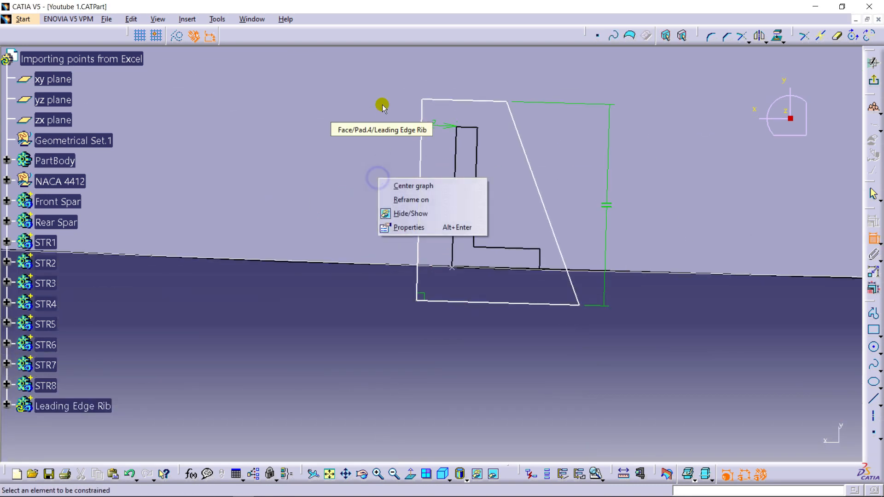
- Set the existing offset between the stringer's upper end and the cutout profile's long side to 2 mm again
{"action": "mouse_move", "coordinate": [376, 309]}
{"action": "middle_mouse_down"}
{"action": "mouse_move", "coordinate": [470, 292]}
{"action": "mouse_move", "coordinate": [478, 198]}
{"action": "mouse_move", "coordinate": [492, 299]}
{"action": "middle_mouse_up"}
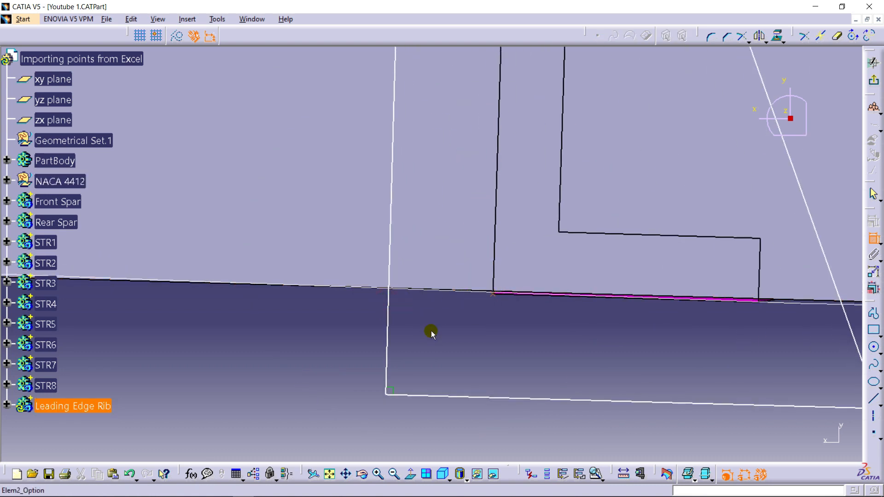
{"action": "middle_click_drag", "start_coordinate": [606, 274], "coordinate": [588, 332]}
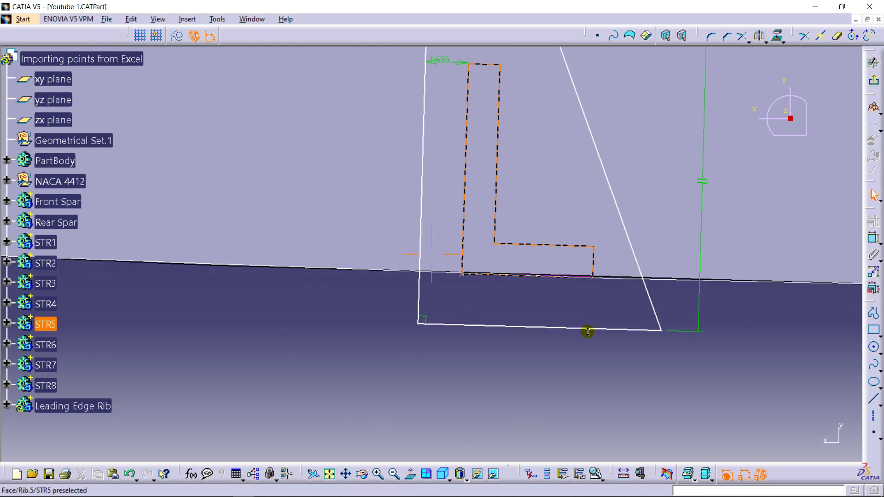
{"action": "double_click", "coordinate": [444, 60]}
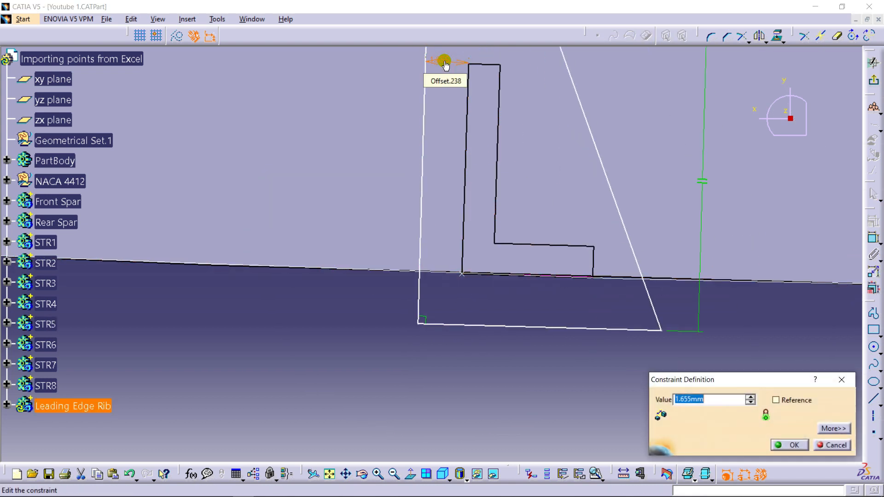
{"action": "type", "text": "2"}
{"action": "key", "text": "Return"}
- Dimension the distance from the stringer's base corner at the rib edge to the profile's long side and set it to 2 mm
{"action": "middle_click_drag", "start_coordinate": [450, 292], "coordinate": [458, 203]}
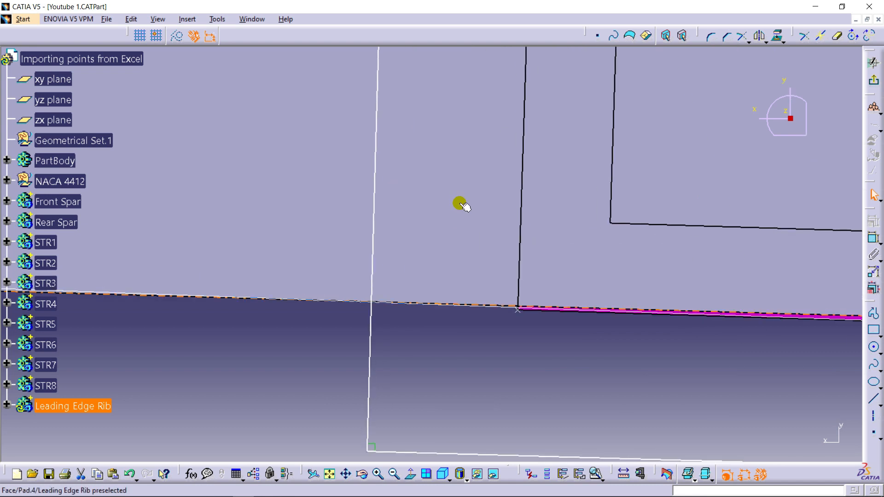
{"action": "left_click", "coordinate": [872, 237]}
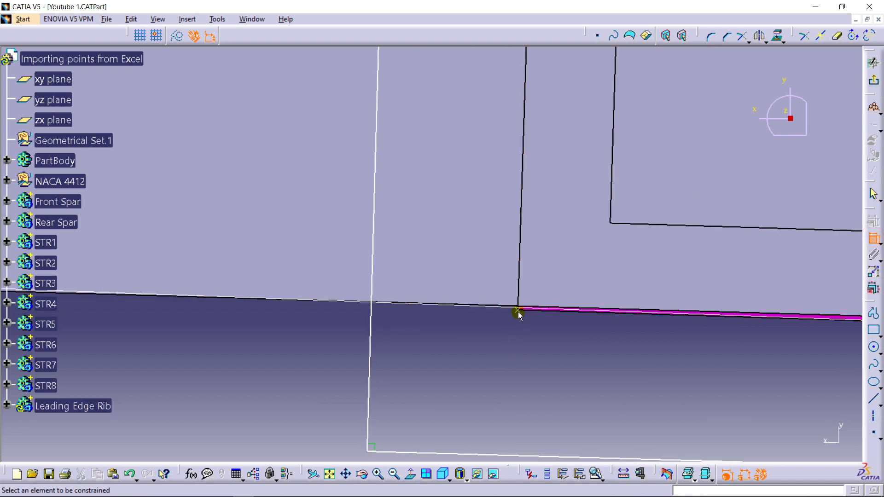
{"action": "left_click", "coordinate": [503, 307]}
{"action": "left_click", "coordinate": [372, 322]}
{"action": "left_click", "coordinate": [418, 325]}
{"action": "double_click", "coordinate": [425, 326]}
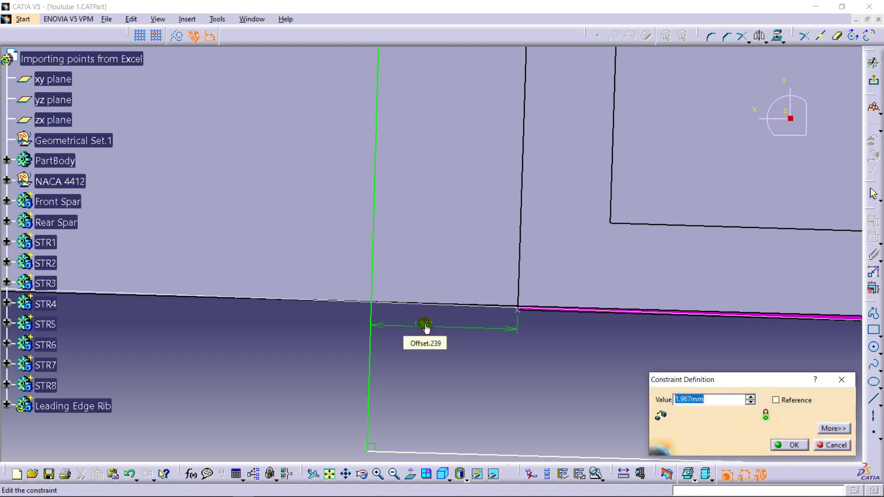
{"action": "type", "text": "2"}
{"action": "key", "text": "Return"}
- Dimension the length of the cutout profile's short upper side and set it to 4 mm
{"action": "mouse_move", "coordinate": [576, 316]}
{"action": "middle_mouse_down"}
{"action": "mouse_move", "coordinate": [553, 366]}
{"action": "mouse_move", "coordinate": [545, 333]}
{"action": "mouse_move", "coordinate": [511, 424]}
{"action": "mouse_move", "coordinate": [505, 299]}
{"action": "mouse_move", "coordinate": [512, 328]}
{"action": "middle_mouse_up"}
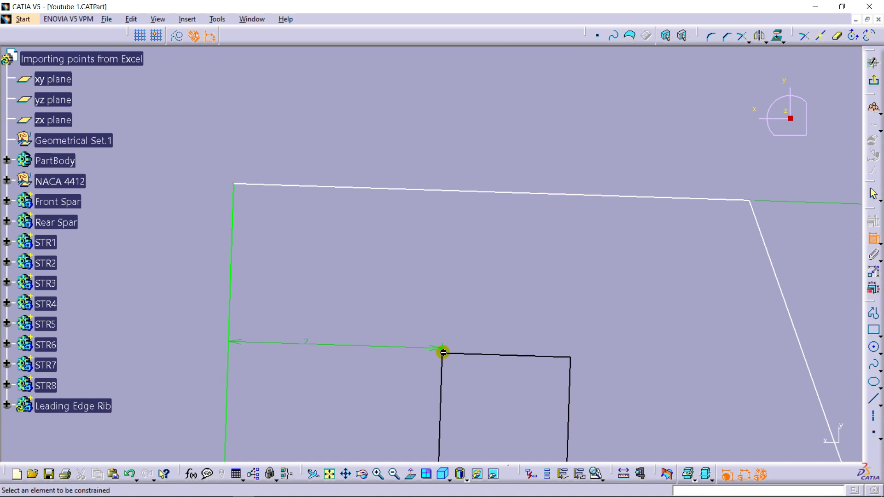
{"action": "middle_click_drag", "start_coordinate": [573, 285], "coordinate": [527, 249]}
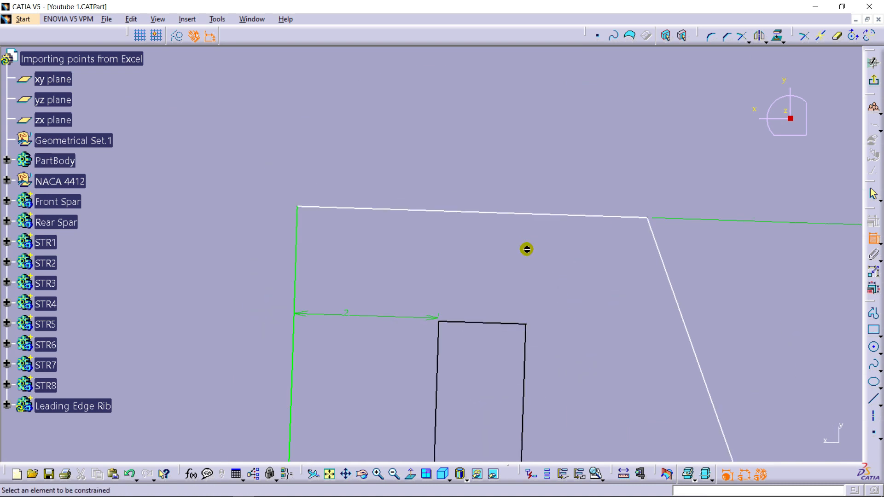
{"action": "left_click", "coordinate": [509, 214]}
{"action": "left_click", "coordinate": [509, 172]}
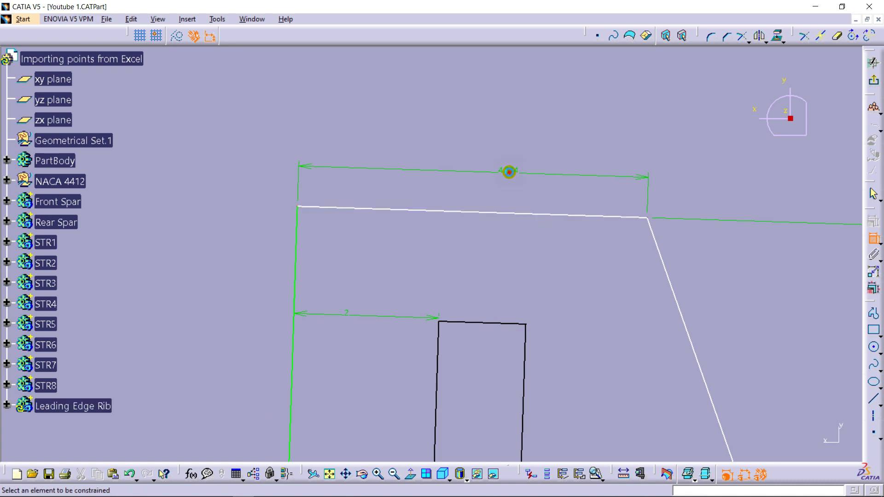
{"action": "double_click", "coordinate": [510, 171]}
{"action": "key", "text": "Return"}
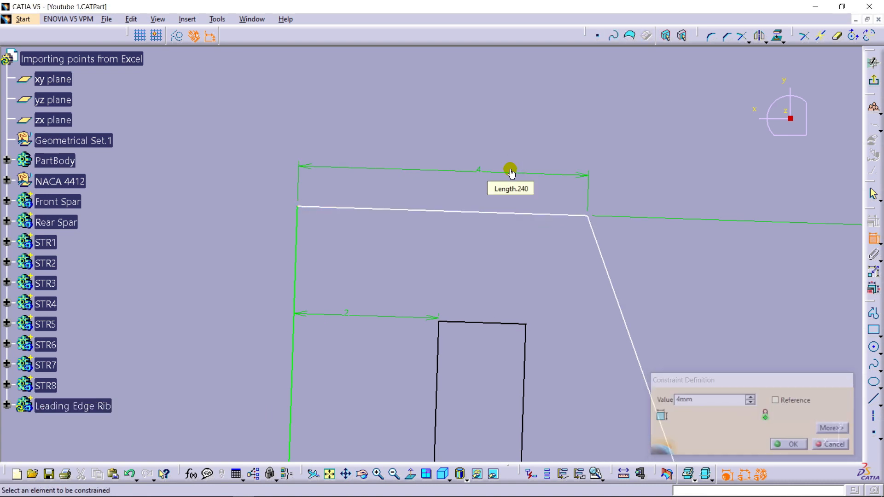
- Dimension the gap between the stringer's upper end and the profile's short upper side and set it to 2 mm
{"action": "mouse_move", "coordinate": [510, 167]}
{"action": "middle_mouse_down"}
{"action": "mouse_move", "coordinate": [517, 235]}
{"action": "mouse_move", "coordinate": [509, 129]}
{"action": "mouse_move", "coordinate": [515, 240]}
{"action": "middle_mouse_up"}
{"action": "middle_click_drag", "start_coordinate": [499, 290], "coordinate": [578, 298]}
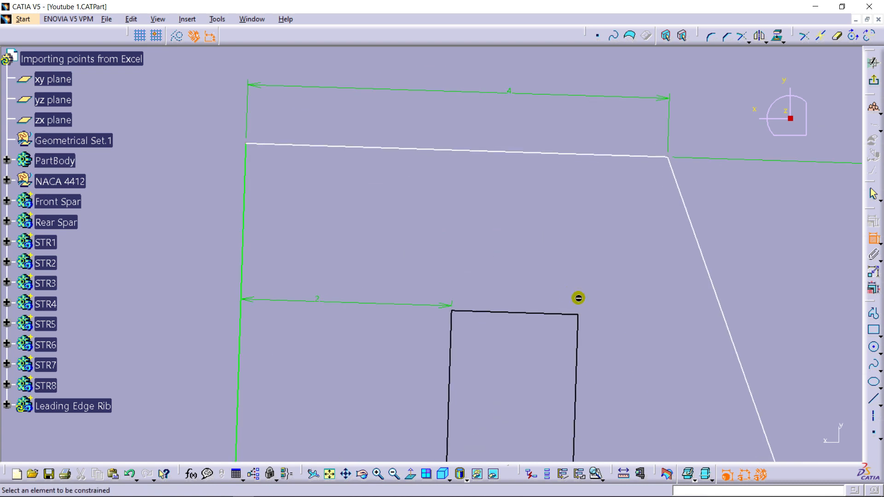
{"action": "left_click", "coordinate": [578, 314]}
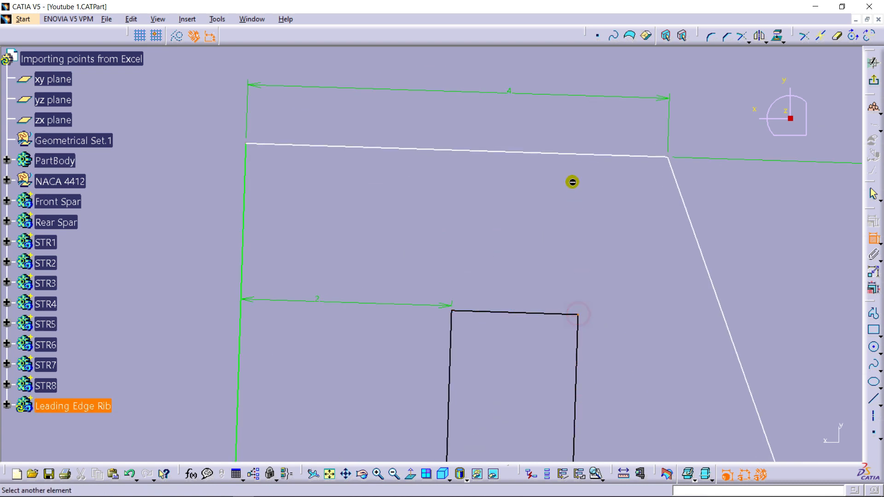
{"action": "left_click", "coordinate": [572, 150]}
{"action": "left_click", "coordinate": [555, 199]}
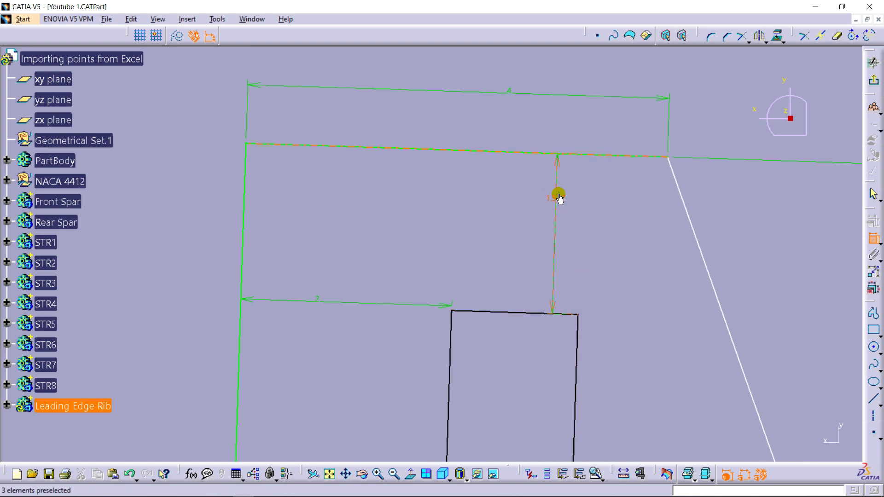
{"action": "double_click", "coordinate": [558, 197]}
{"action": "type", "text": "2"}
{"action": "key", "text": "Return"}
- Dimension the angle between the profile's short upper side and its slanted side and set it to 120 degrees
{"action": "middle_click_drag", "start_coordinate": [598, 190], "coordinate": [614, 146]}
{"action": "left_click", "coordinate": [574, 158]}
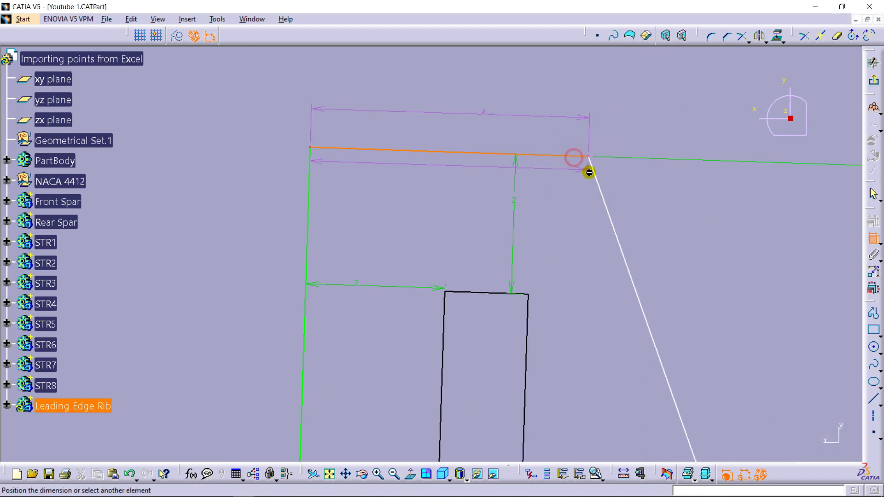
{"action": "left_click", "coordinate": [599, 180]}
{"action": "left_click", "coordinate": [574, 187]}
{"action": "double_click", "coordinate": [573, 184]}
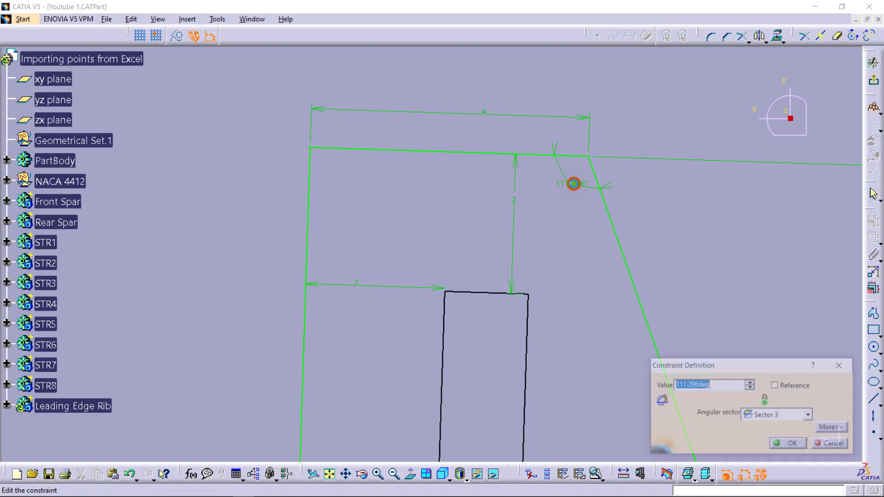
{"action": "key", "text": "Return"}
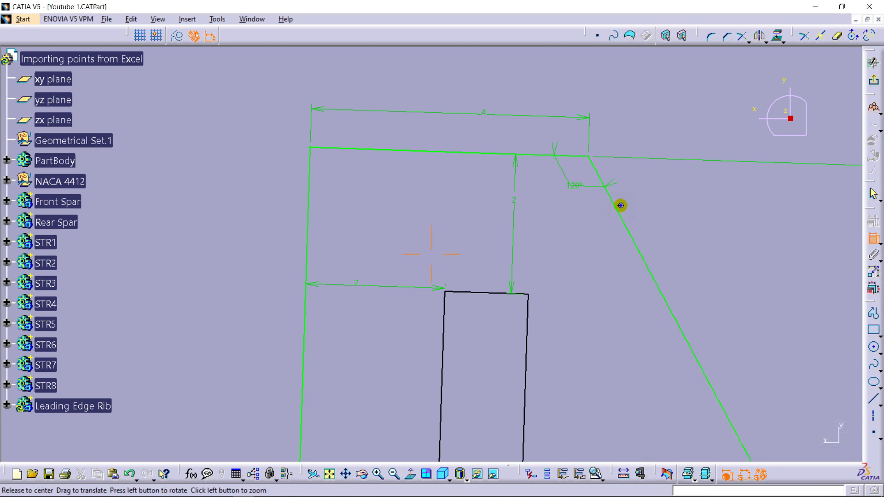
- Exit the lower cutout sketch and switch to the Wireframe and Surface Design workbench
{"action": "mouse_move", "coordinate": [619, 205]}
{"action": "middle_mouse_down"}
{"action": "mouse_move", "coordinate": [579, 351]}
{"action": "mouse_move", "coordinate": [567, 228]}
{"action": "middle_mouse_up"}
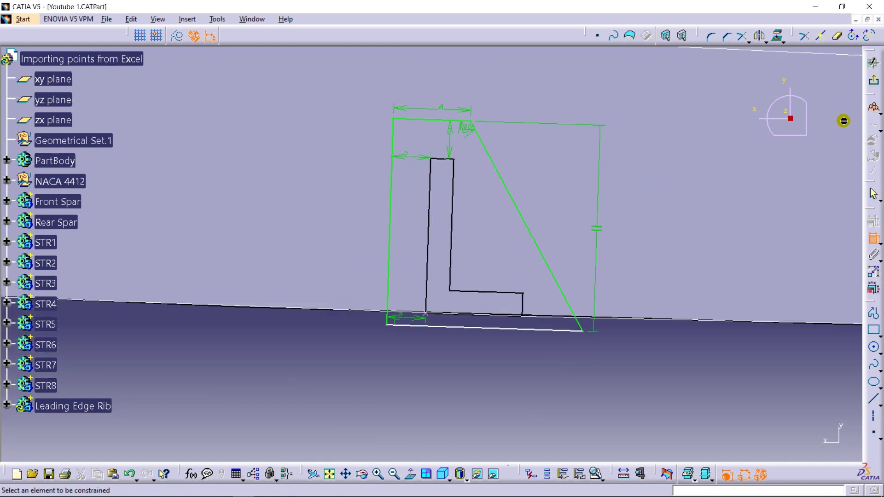
{"action": "left_click", "coordinate": [875, 83]}
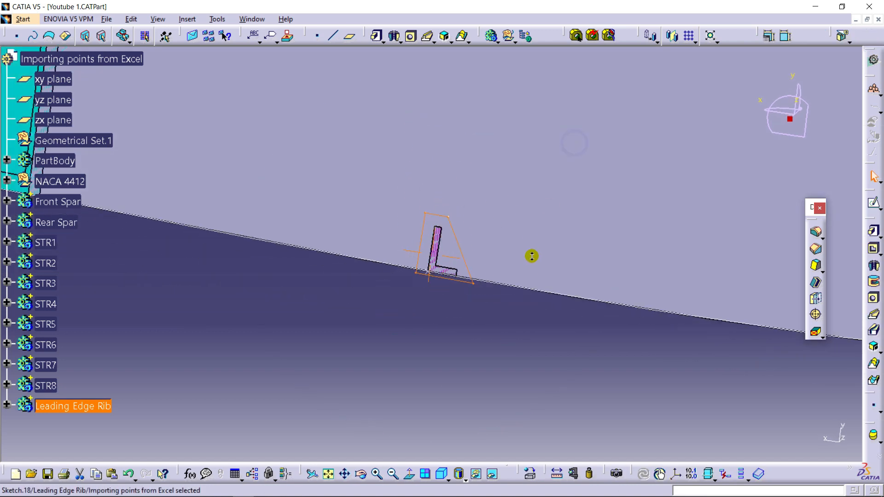
{"action": "left_click", "coordinate": [23, 19]}
{"action": "mouse_move", "coordinate": [55, 46]}
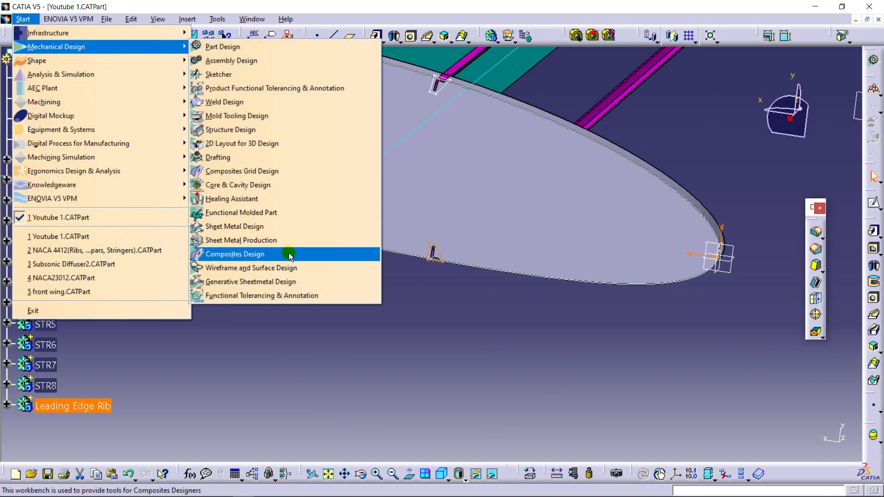
{"action": "left_click", "coordinate": [291, 268]}
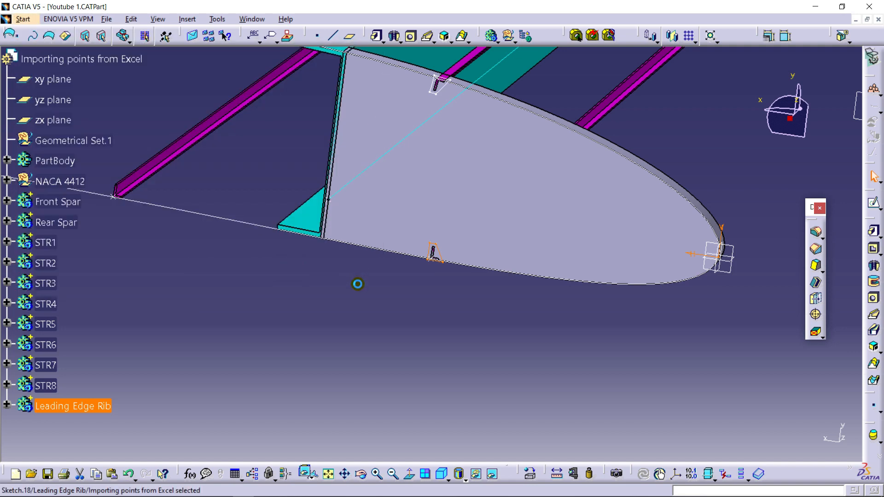
{"action": "middle_click_drag", "start_coordinate": [403, 278], "coordinate": [419, 316]}
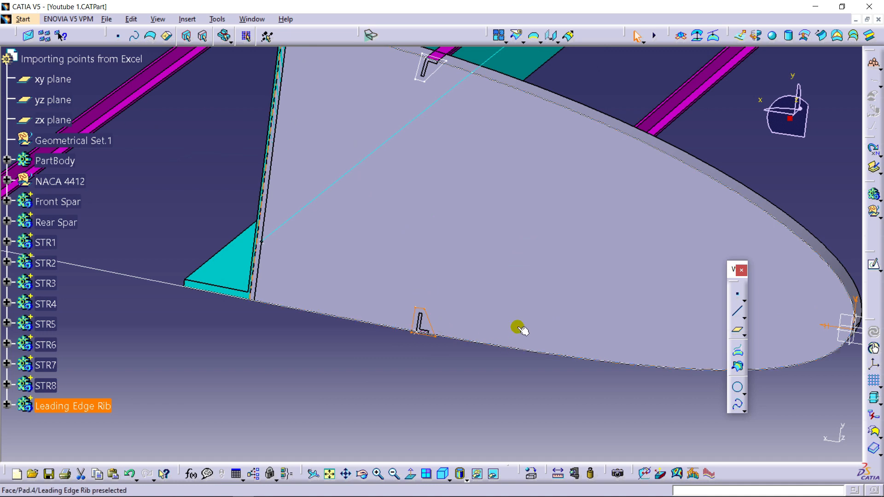
- Create a swept surface from the lower cutout profile Sketch.18, using the lower stringer STR5's edge as the guide curve
{"action": "left_click", "coordinate": [739, 36]}
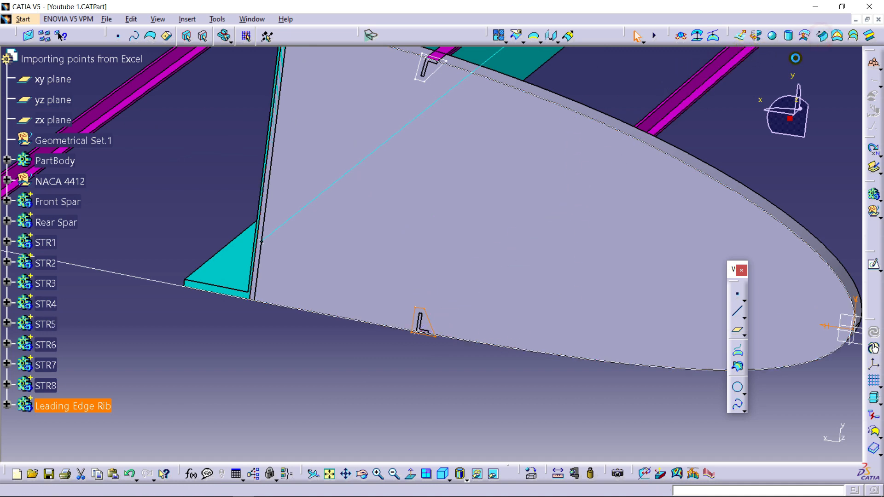
{"action": "middle_click_drag", "start_coordinate": [466, 197], "coordinate": [459, 259]}
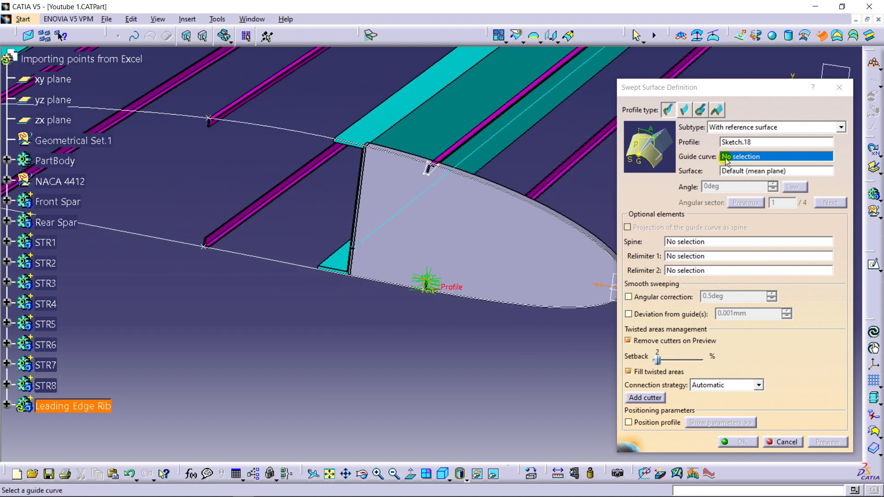
{"action": "middle_click_drag", "start_coordinate": [440, 302], "coordinate": [453, 272]}
{"action": "left_click", "coordinate": [454, 321]}
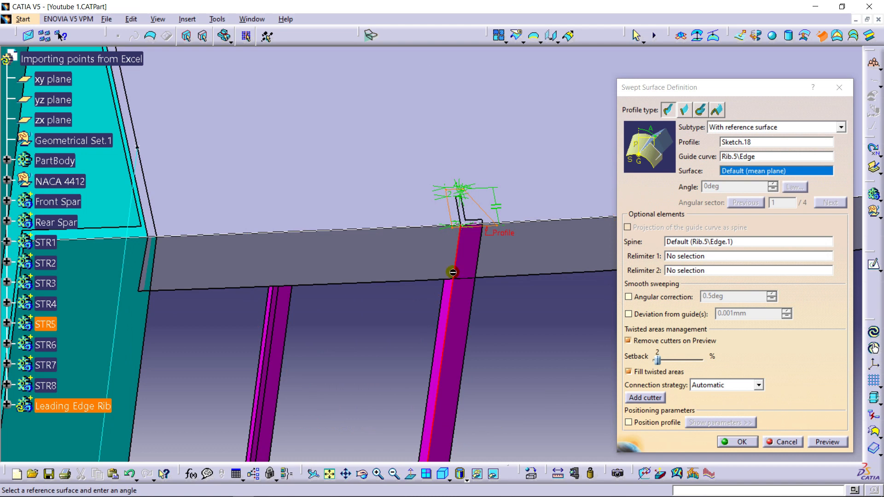
{"action": "left_click", "coordinate": [740, 442]}
{"action": "middle_click_drag", "start_coordinate": [507, 169], "coordinate": [406, 339]}
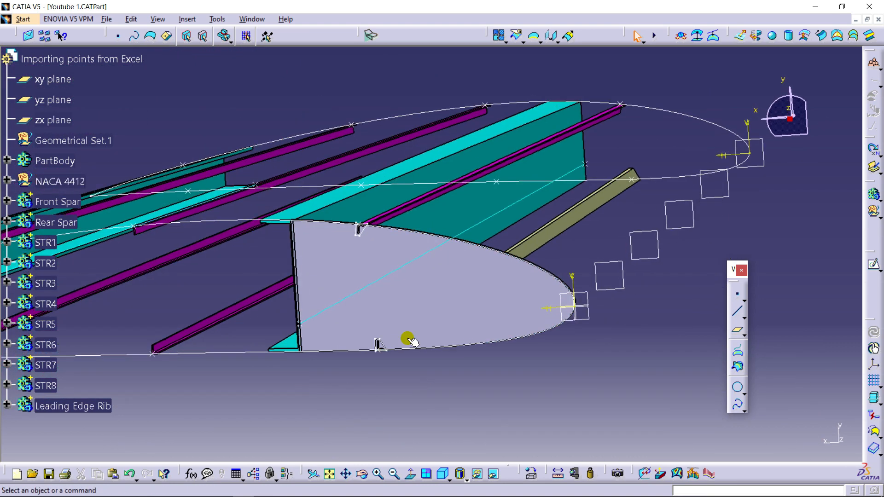
- Create a swept surface from the upper cutout profile Sketch.17, using an edge of the upper stringer STR1 as the guide curve
{"action": "left_click", "coordinate": [7, 406]}
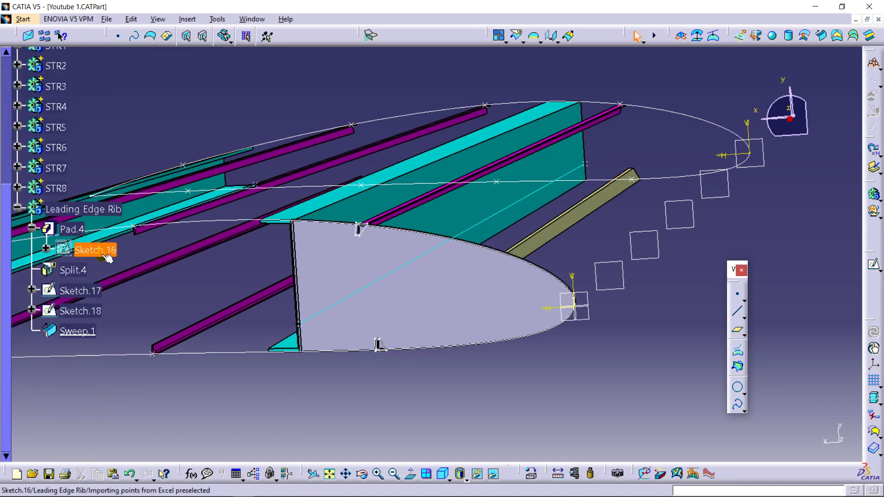
{"action": "left_click", "coordinate": [821, 36]}
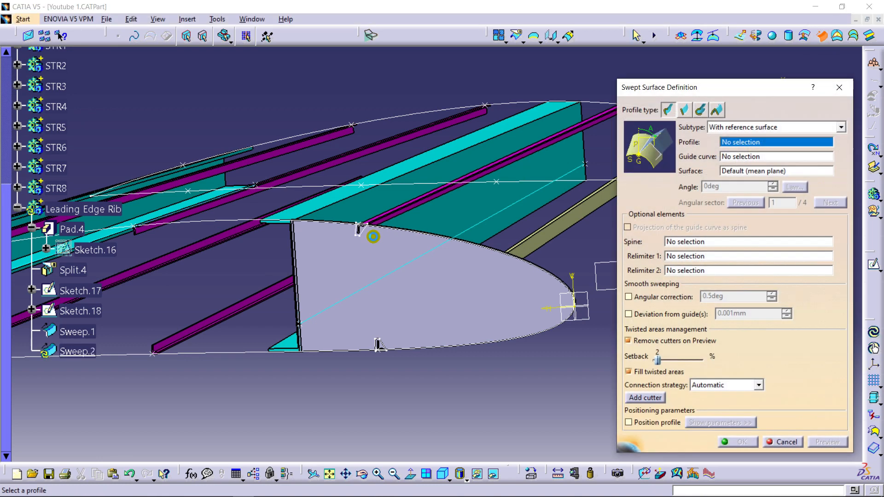
{"action": "left_click", "coordinate": [361, 230]}
{"action": "middle_click_drag", "start_coordinate": [395, 211], "coordinate": [416, 219]}
{"action": "middle_click_drag", "start_coordinate": [336, 228], "coordinate": [260, 151], "text": "ctrl"}
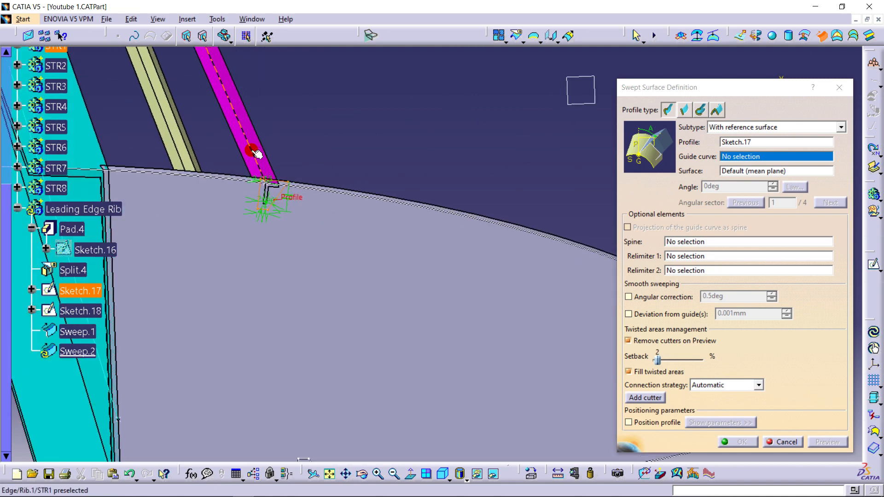
{"action": "left_click", "coordinate": [256, 154]}
{"action": "middle_click_drag", "start_coordinate": [404, 109], "coordinate": [386, 187], "text": "ctrl"}
{"action": "left_click", "coordinate": [738, 442]}
{"action": "middle_click_drag", "start_coordinate": [631, 297], "coordinate": [575, 289]}
{"action": "middle_click_drag", "start_coordinate": [468, 258], "coordinate": [372, 228]}
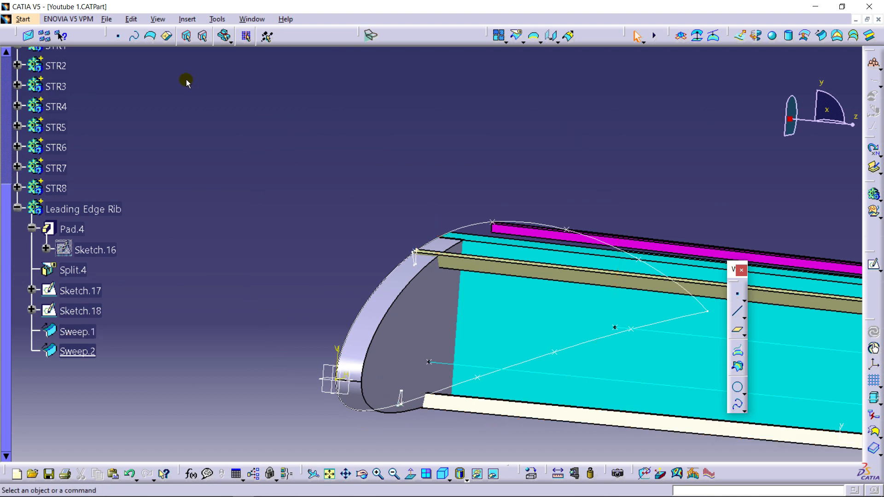
- Switch to the Part Design workbench
{"action": "left_click", "coordinate": [20, 18]}
{"action": "mouse_move", "coordinate": [79, 48]}
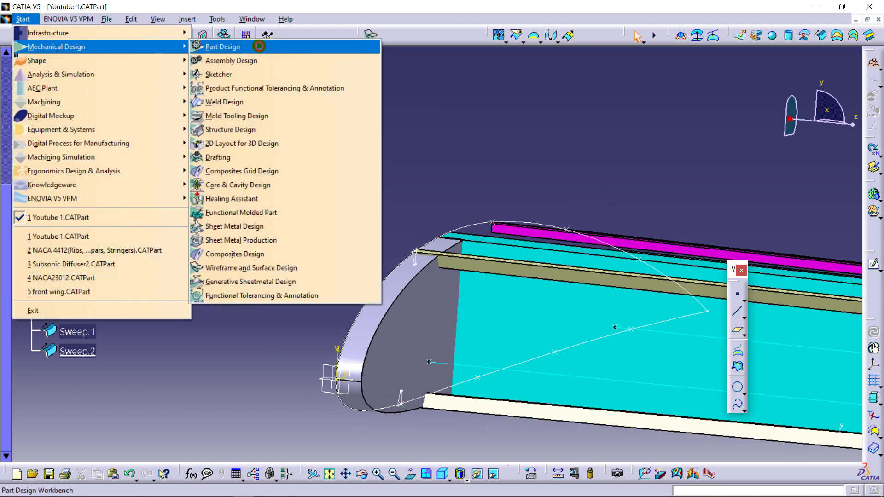
{"action": "left_click", "coordinate": [257, 51]}
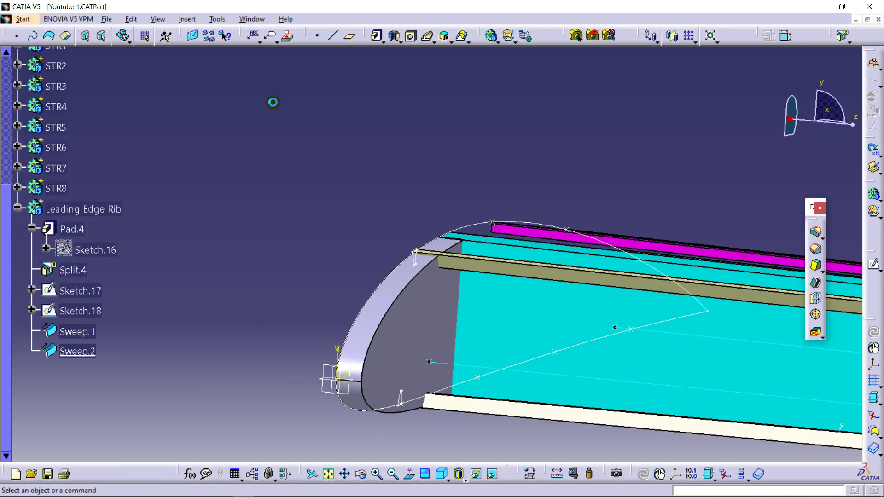
- Try to shell the leading edge rib with a 1.2 mm inside thickness, removing its spanwise-facing flat face
{"action": "left_click", "coordinate": [817, 284]}
{"action": "left_click", "coordinate": [425, 315]}
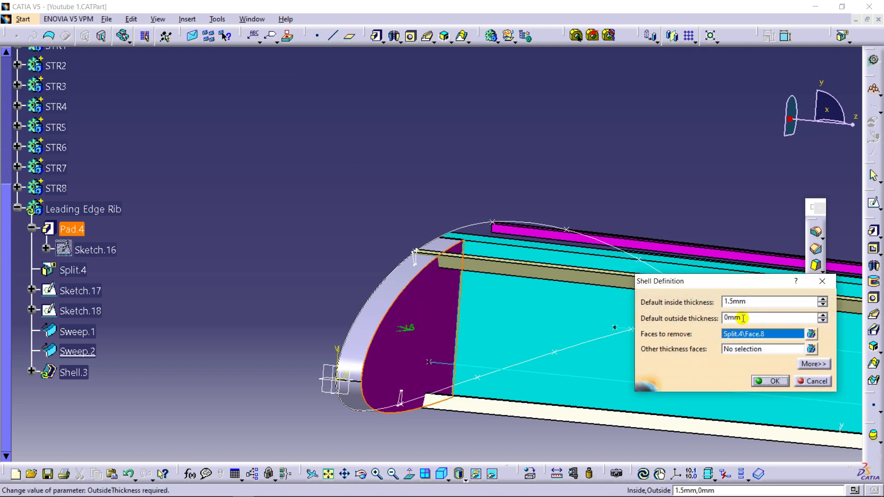
{"action": "type", "text": "1.2"}
{"action": "key", "text": "Return"}
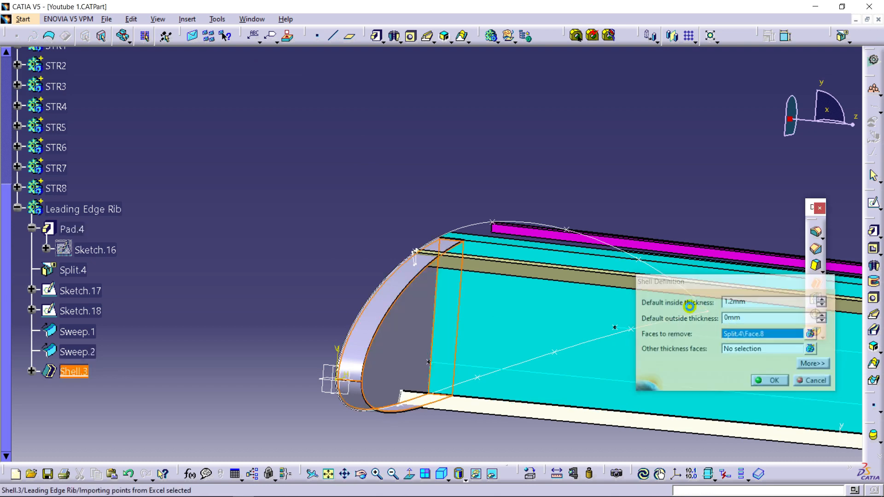
{"action": "mouse_move", "coordinate": [421, 180]}
{"action": "middle_mouse_down"}
{"action": "mouse_move", "coordinate": [434, 237]}
{"action": "mouse_move", "coordinate": [411, 260]}
{"action": "mouse_move", "coordinate": [572, 258]}
{"action": "middle_mouse_up"}
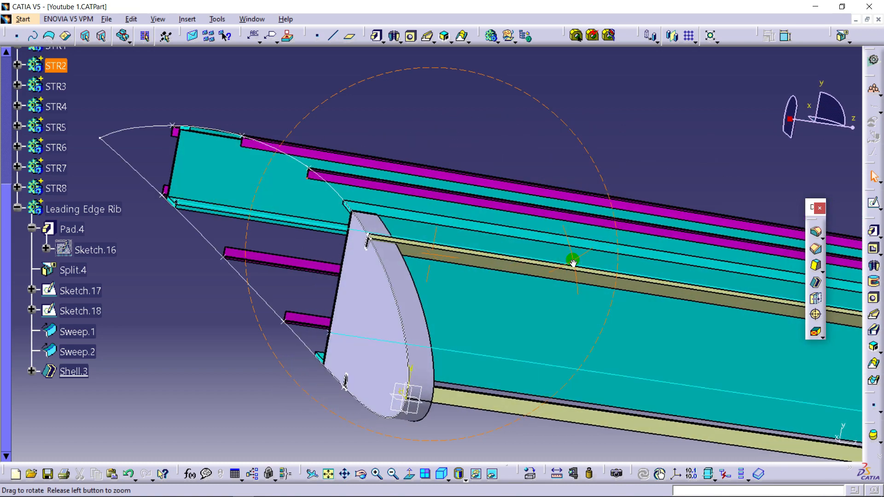
{"action": "middle_click_drag", "start_coordinate": [328, 237], "coordinate": [243, 246]}
{"action": "key", "text": "ctrl+z"}
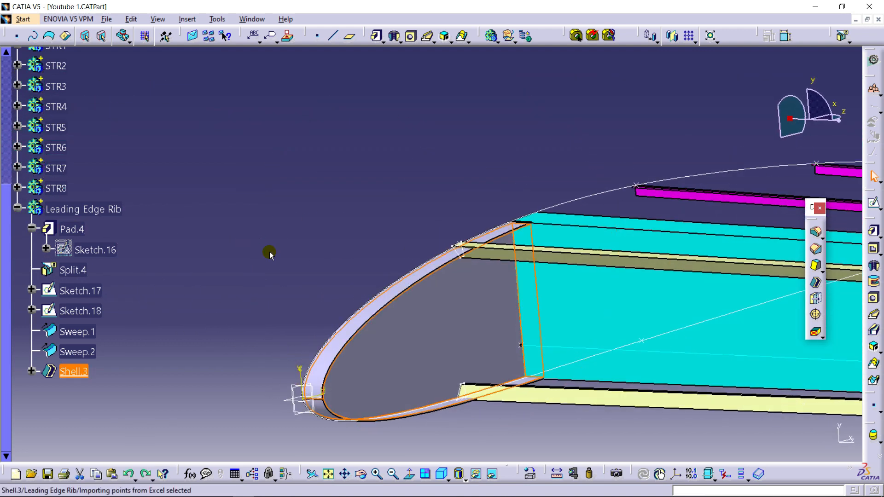
- Split the leading edge rib using the front spar's web face as the splitting element
{"action": "middle_click_drag", "start_coordinate": [309, 205], "coordinate": [575, 172]}
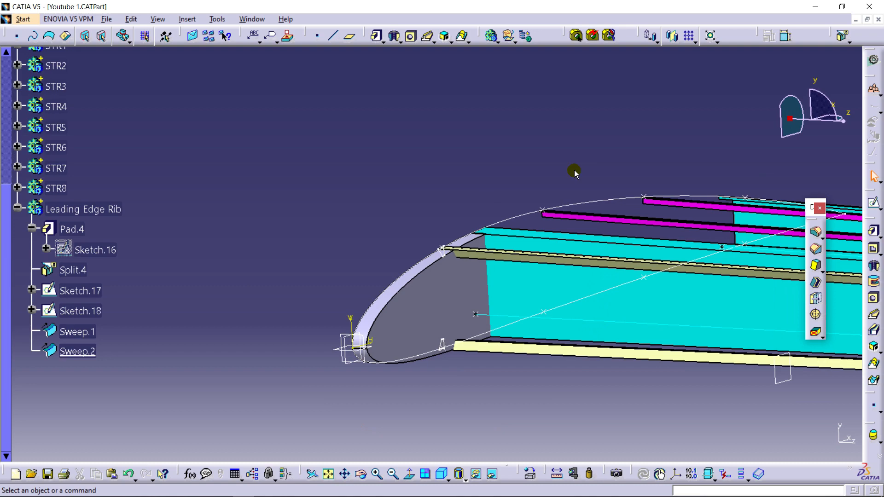
{"action": "left_click", "coordinate": [844, 37]}
{"action": "middle_click_drag", "start_coordinate": [426, 143], "coordinate": [566, 294]}
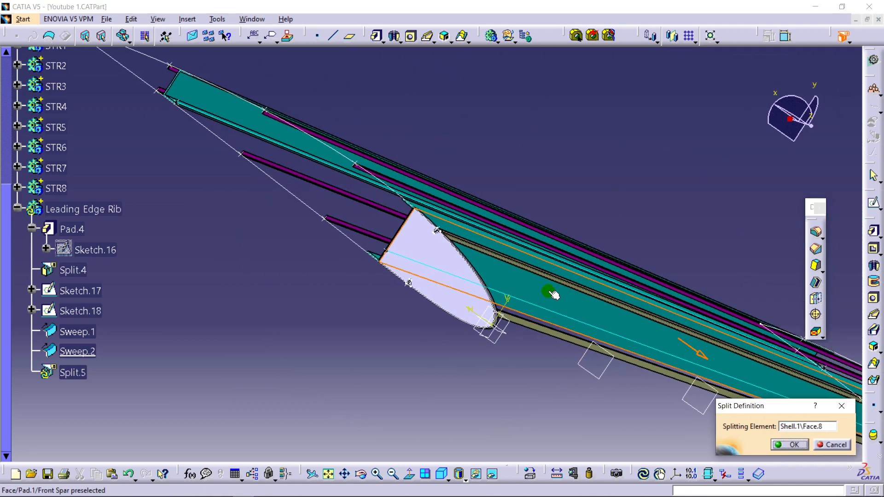
{"action": "middle_click_drag", "start_coordinate": [594, 238], "coordinate": [574, 253]}
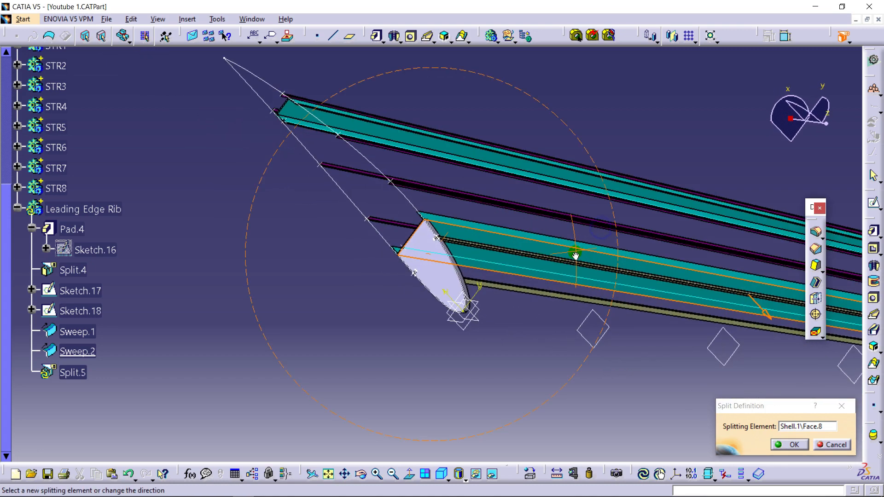
{"action": "left_click", "coordinate": [781, 446]}
{"action": "middle_click_drag", "start_coordinate": [429, 339], "coordinate": [393, 143]}
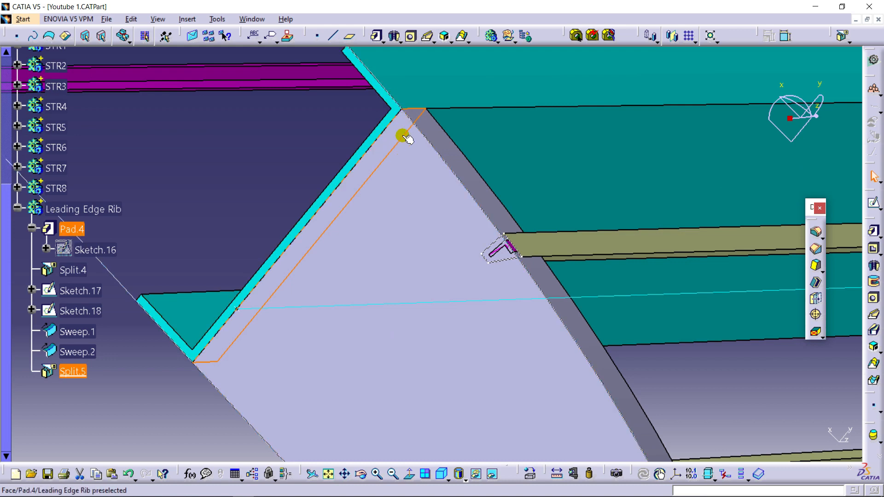
- Shell the leading edge rib with a 1.2 mm inside thickness, removing its flat face on the stringer side
{"action": "middle_click_drag", "start_coordinate": [516, 145], "coordinate": [833, 351]}
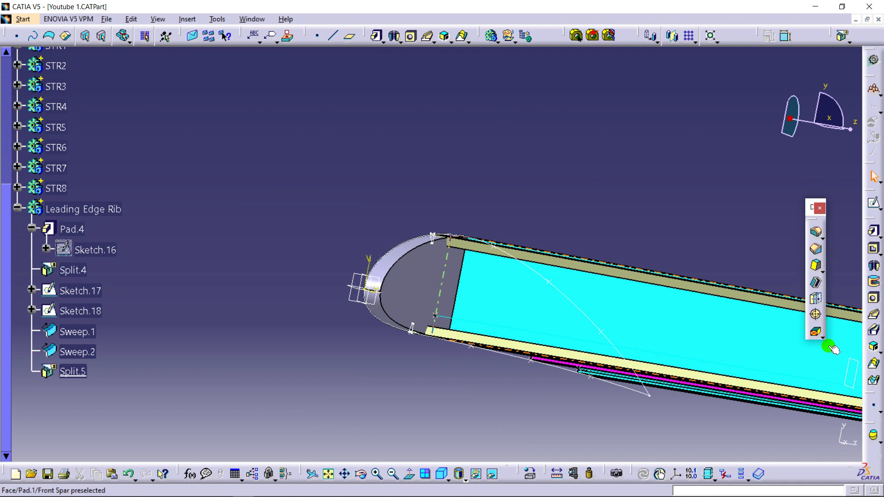
{"action": "left_click", "coordinate": [821, 286]}
{"action": "middle_click_drag", "start_coordinate": [684, 257], "coordinate": [533, 282]}
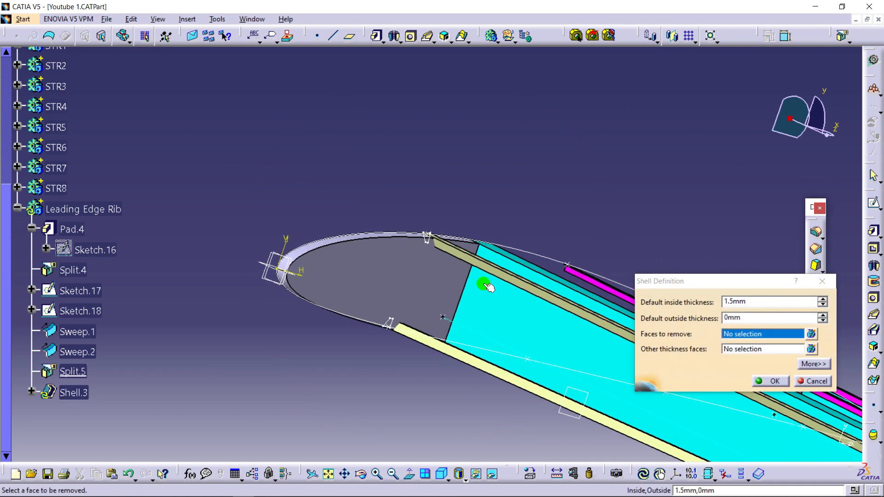
{"action": "left_click", "coordinate": [407, 289]}
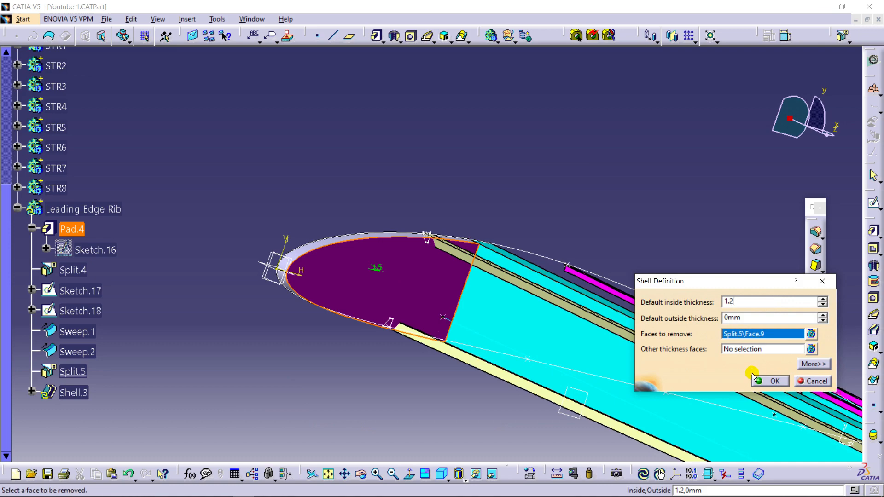
{"action": "left_click", "coordinate": [758, 380]}
{"action": "middle_click_drag", "start_coordinate": [350, 170], "coordinate": [417, 280]}
{"action": "middle_click_drag", "start_coordinate": [341, 215], "coordinate": [674, 124]}
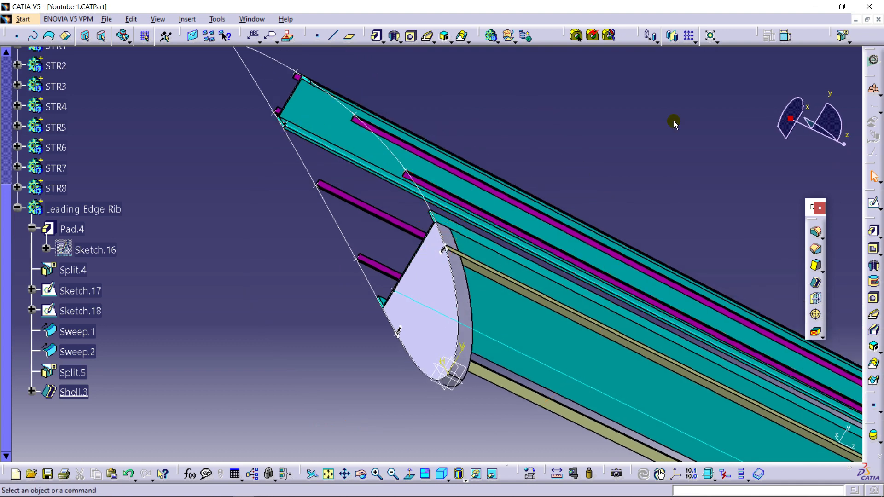
- Split the leading edge rib with the upper swept surface Sweep.2 to cut the upper stringer notch
{"action": "left_click", "coordinate": [842, 37]}
{"action": "scroll", "coordinate": [604, 288], "scroll_direction": "up", "scroll_amount": 3}
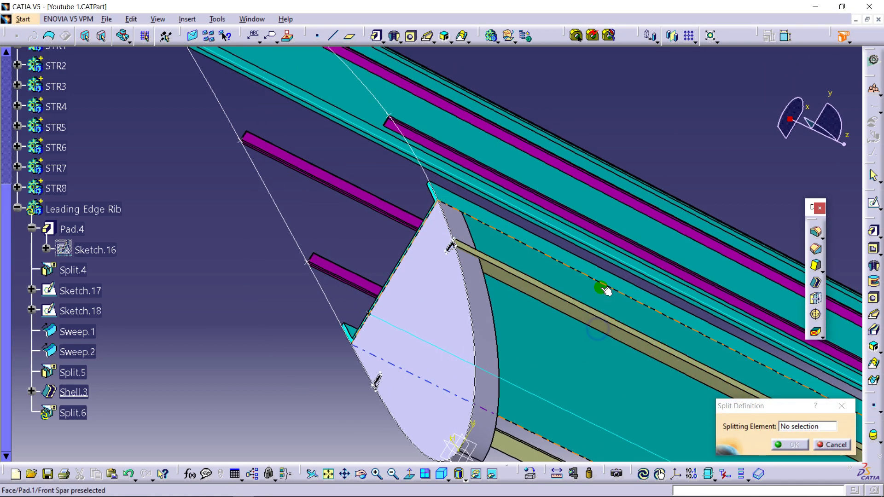
{"action": "left_click", "coordinate": [556, 300]}
{"action": "middle_click_drag", "start_coordinate": [548, 230], "coordinate": [517, 332]}
{"action": "middle_click_drag", "start_coordinate": [563, 292], "coordinate": [402, 207]}
{"action": "middle_click_drag", "start_coordinate": [492, 259], "coordinate": [407, 162]}
{"action": "middle_click_drag", "start_coordinate": [429, 196], "coordinate": [557, 217]}
{"action": "left_click", "coordinate": [787, 441]}
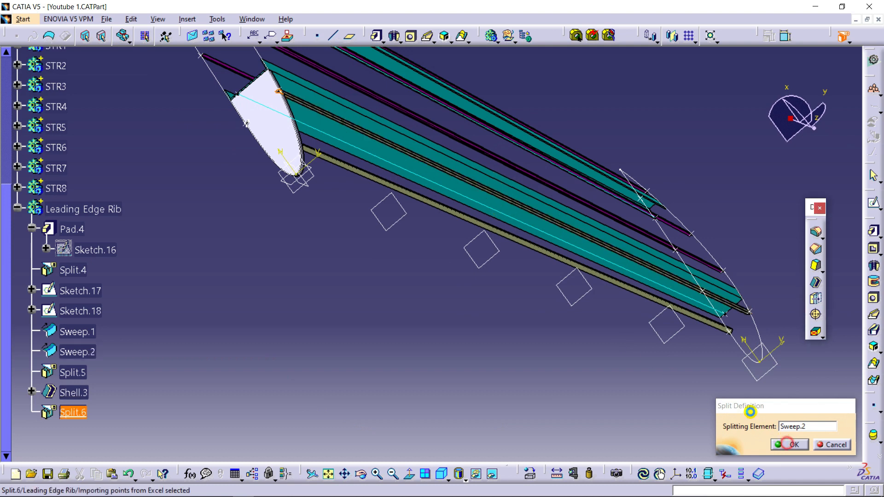
- Split the leading edge rib with the lower swept surface Sweep.1 to cut the lower stringer notch
{"action": "left_click", "coordinate": [847, 40]}
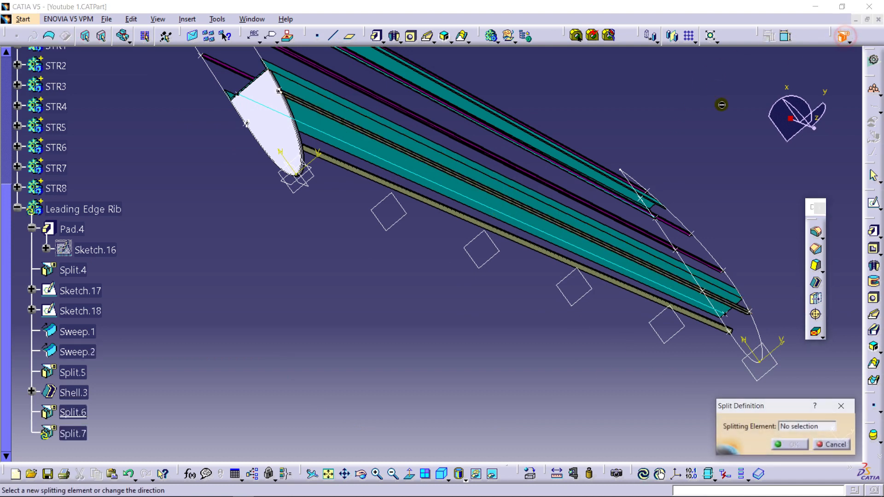
{"action": "left_click", "coordinate": [438, 209]}
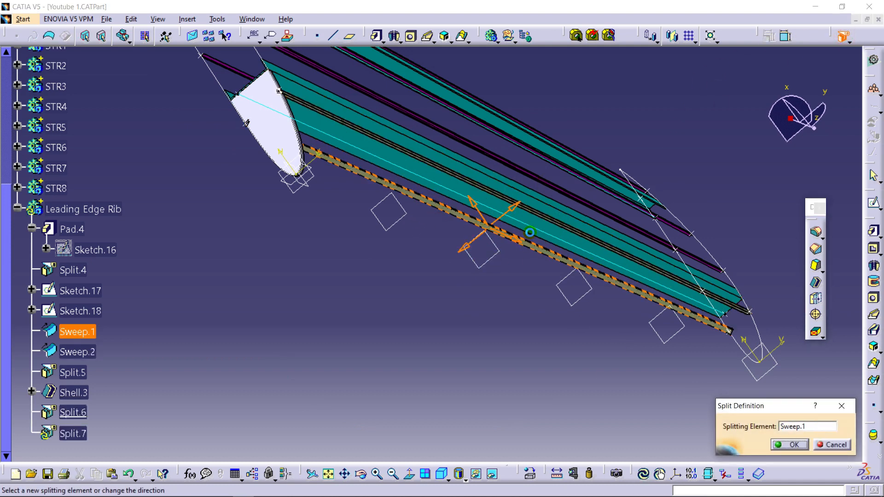
{"action": "left_click", "coordinate": [787, 444]}
- Hide the swept surfaces Sweep.1 and Sweep.2
{"action": "middle_click_drag", "start_coordinate": [320, 310], "coordinate": [383, 330]}
{"action": "right_click", "coordinate": [385, 297]}
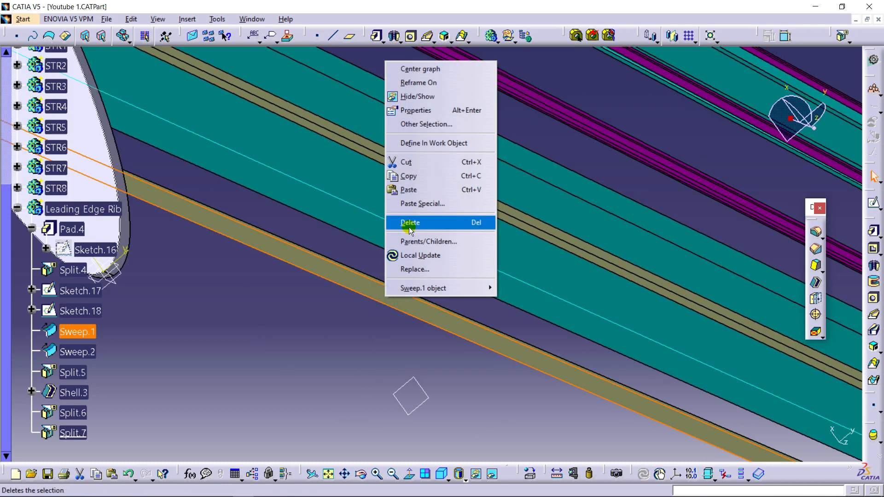
{"action": "left_click", "coordinate": [416, 95]}
{"action": "middle_click_drag", "start_coordinate": [399, 271], "coordinate": [340, 420]}
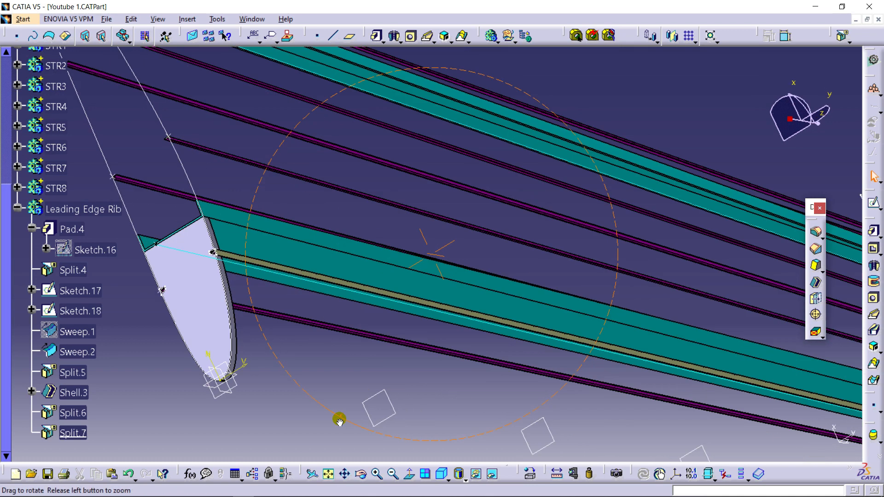
{"action": "left_click", "coordinate": [300, 272]}
{"action": "right_click", "coordinate": [299, 271]}
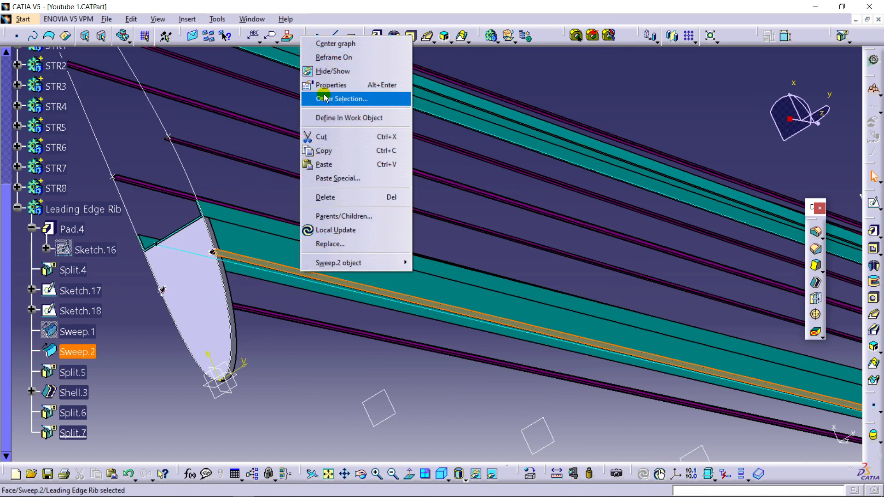
{"action": "left_click", "coordinate": [326, 70]}
- Hide the upper cutout profile Sketch.17 and the scaled airfoil curve Scaling.2 along the rib outline
{"action": "middle_click_drag", "start_coordinate": [292, 182], "coordinate": [276, 115]}
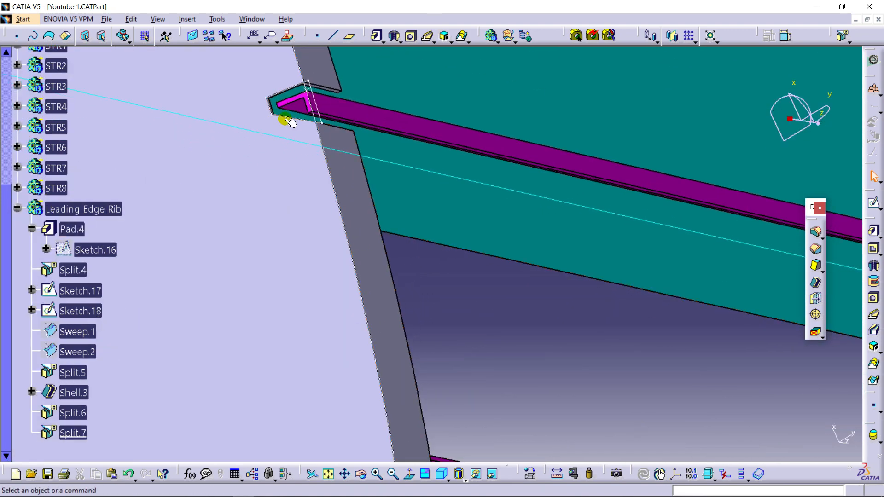
{"action": "middle_click_drag", "start_coordinate": [286, 177], "coordinate": [287, 267]}
{"action": "middle_click_drag", "start_coordinate": [543, 155], "coordinate": [629, 209]}
{"action": "middle_click_drag", "start_coordinate": [291, 282], "coordinate": [357, 379]}
{"action": "middle_click_drag", "start_coordinate": [365, 328], "coordinate": [469, 322]}
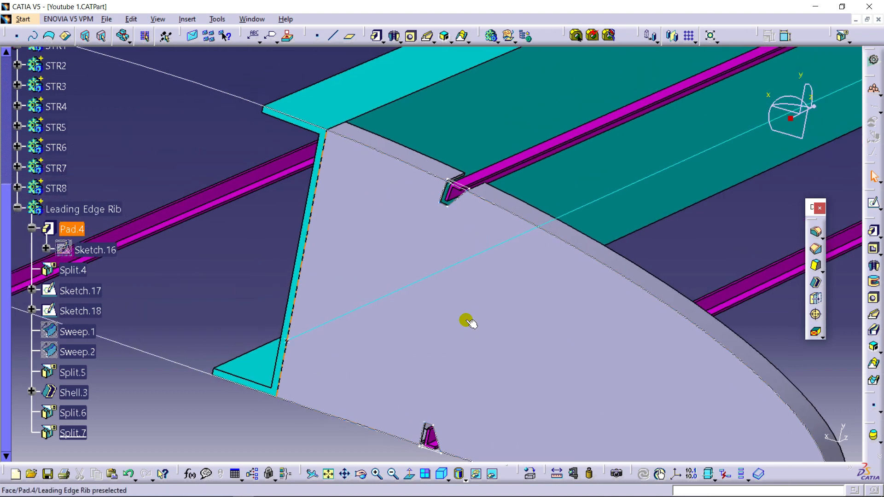
{"action": "middle_click_drag", "start_coordinate": [272, 258], "coordinate": [338, 244]}
{"action": "right_click", "coordinate": [472, 186]}
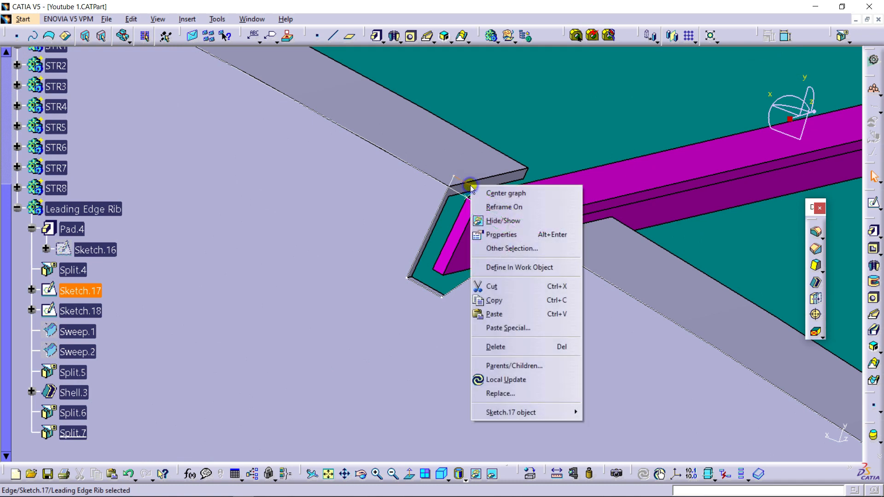
{"action": "left_click", "coordinate": [522, 224]}
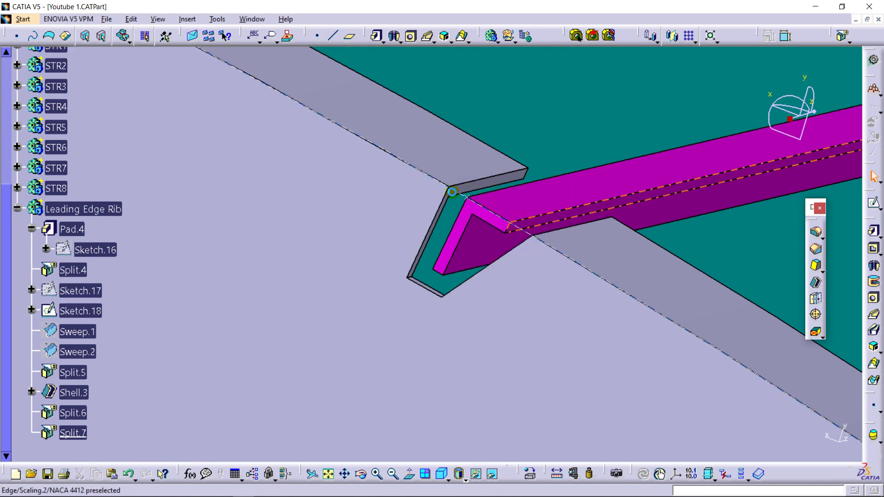
{"action": "right_click", "coordinate": [467, 195]}
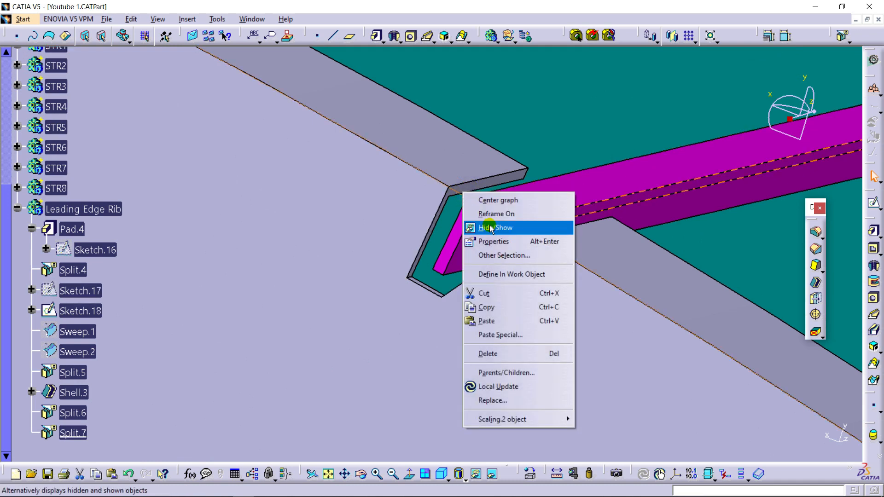
{"action": "left_click", "coordinate": [491, 229]}
- Hide the lower cutout profile Sketch.18
{"action": "middle_click_drag", "start_coordinate": [432, 241], "coordinate": [318, 374]}
{"action": "right_click", "coordinate": [409, 296]}
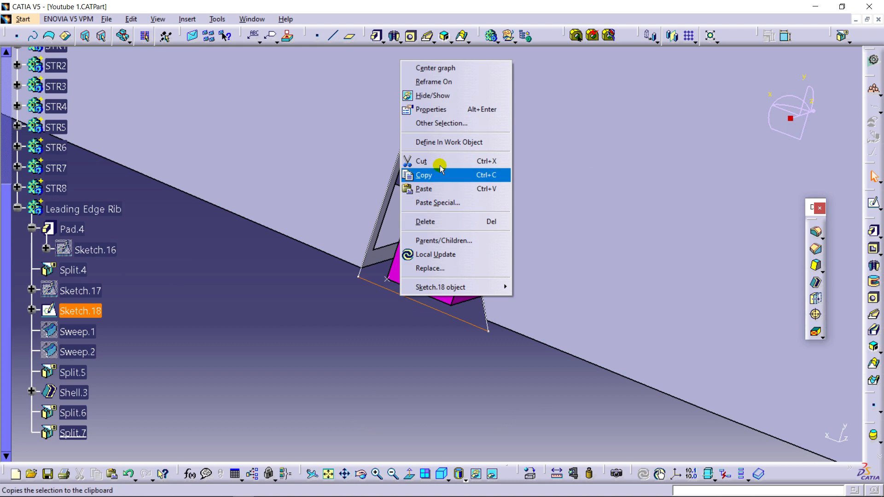
{"action": "left_click", "coordinate": [435, 97]}
{"action": "middle_click_drag", "start_coordinate": [335, 232], "coordinate": [316, 388]}
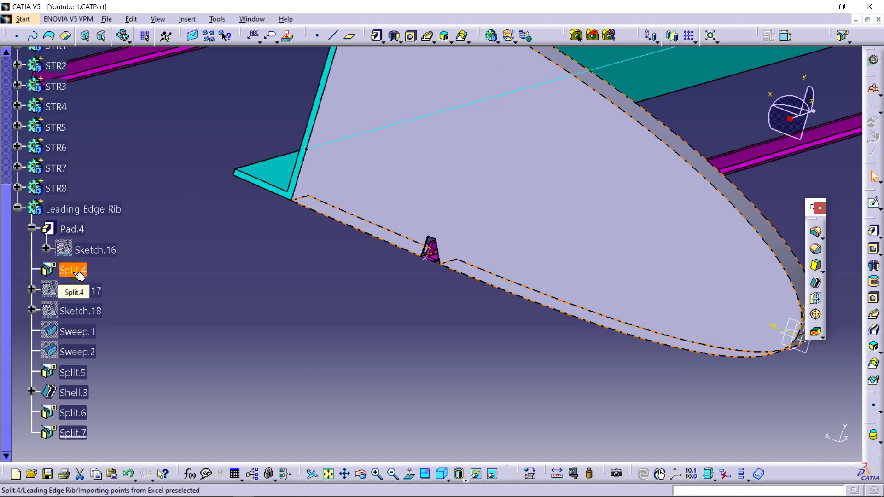
- Define Split.5 as the in-work object of the leading edge rib, ahead of the shell
{"action": "right_click", "coordinate": [80, 379]}
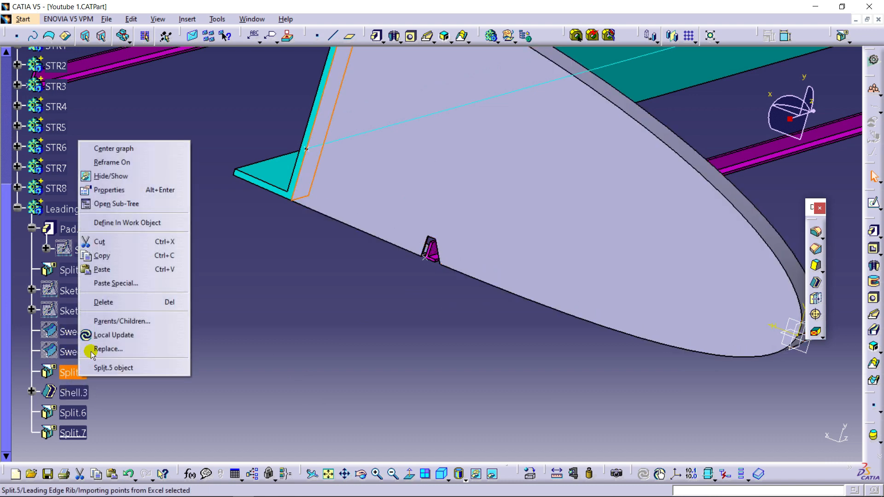
{"action": "left_click", "coordinate": [108, 334]}
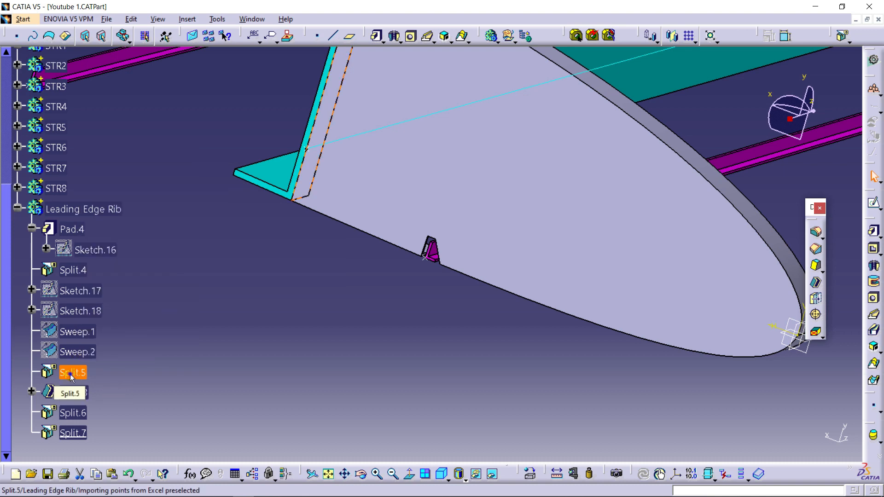
{"action": "right_click", "coordinate": [70, 373]}
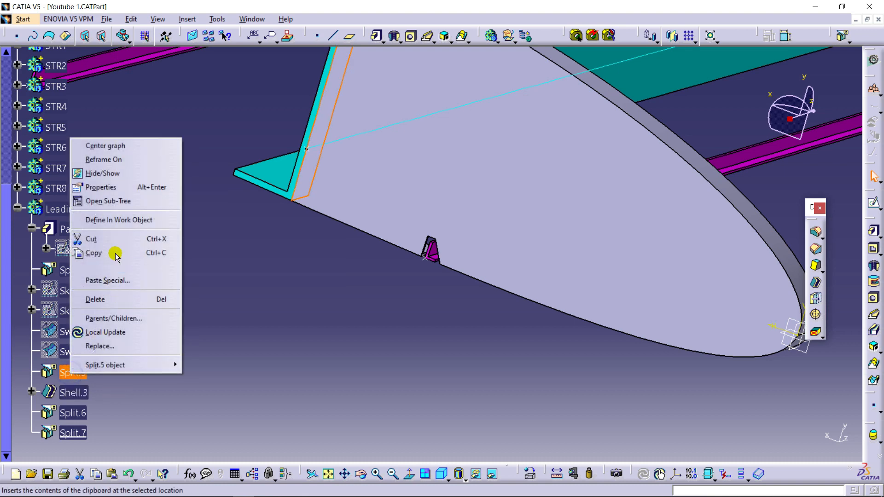
{"action": "left_click", "coordinate": [119, 221]}
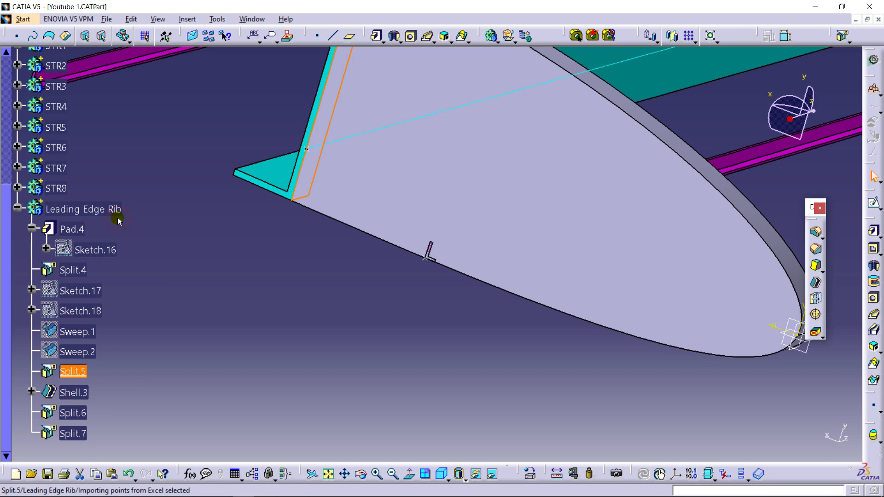
- Fillet the leading edge rib's airfoil outline edge and its edge along the front spar with a 6 mm radius
{"action": "middle_click_drag", "start_coordinate": [340, 274], "coordinate": [322, 332]}
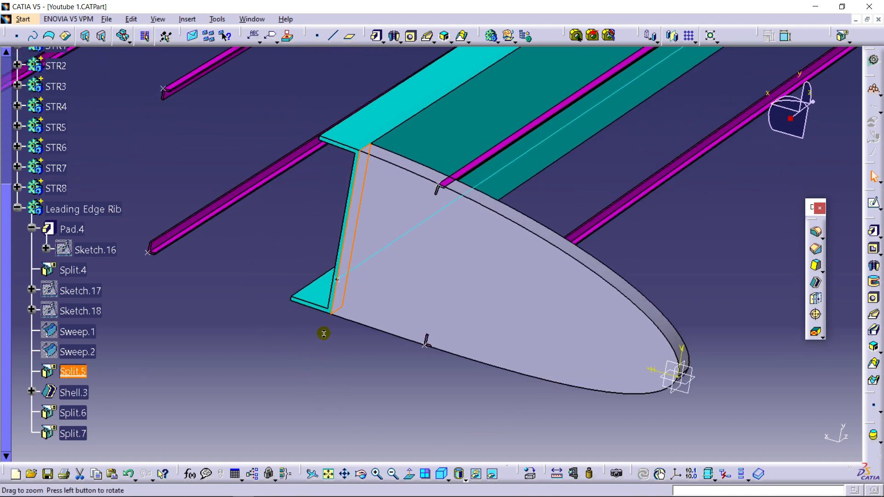
{"action": "left_click", "coordinate": [815, 234]}
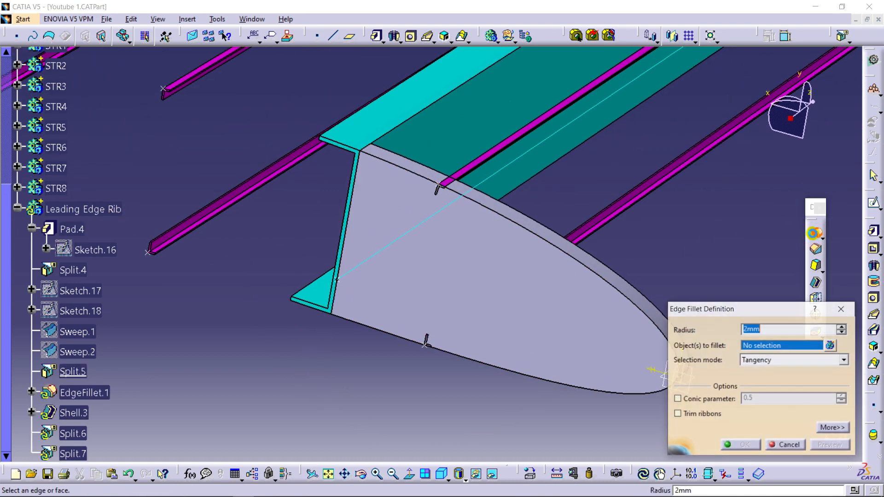
{"action": "middle_click_drag", "start_coordinate": [548, 311], "coordinate": [548, 236], "text": "ctrl"}
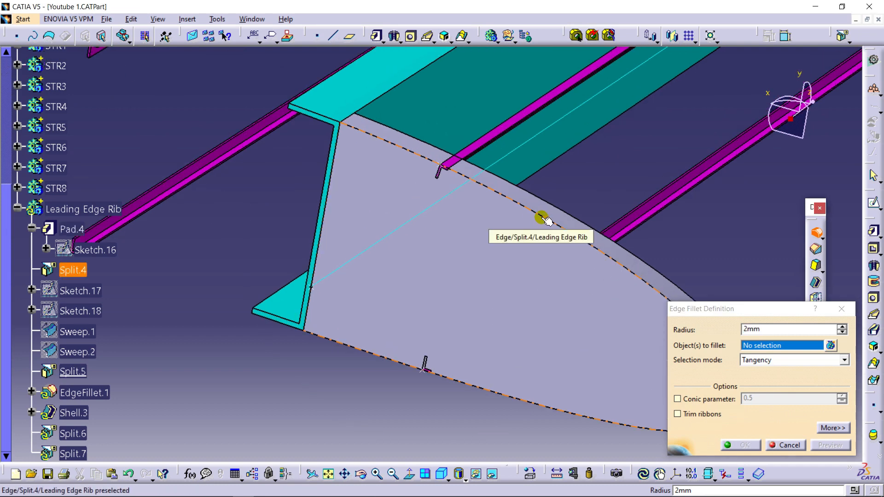
{"action": "left_click", "coordinate": [545, 219]}
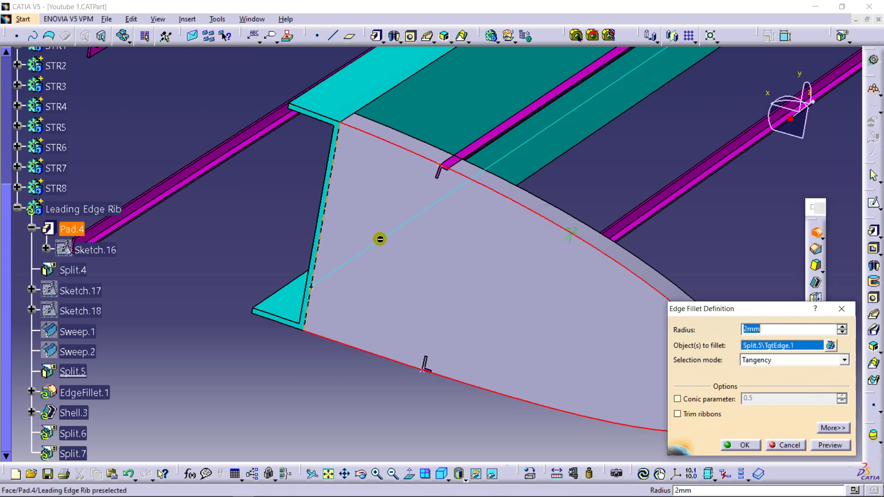
{"action": "middle_click_drag", "start_coordinate": [304, 253], "coordinate": [301, 213], "text": "ctrl"}
{"action": "scroll", "coordinate": [301, 212], "scroll_direction": "up", "scroll_amount": 1}
{"action": "middle_click_drag", "start_coordinate": [301, 213], "coordinate": [414, 274]}
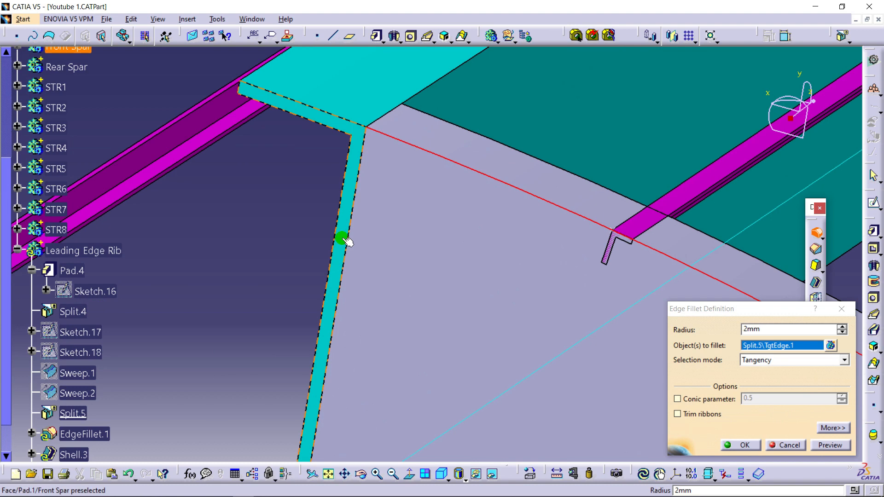
{"action": "left_click", "coordinate": [351, 239]}
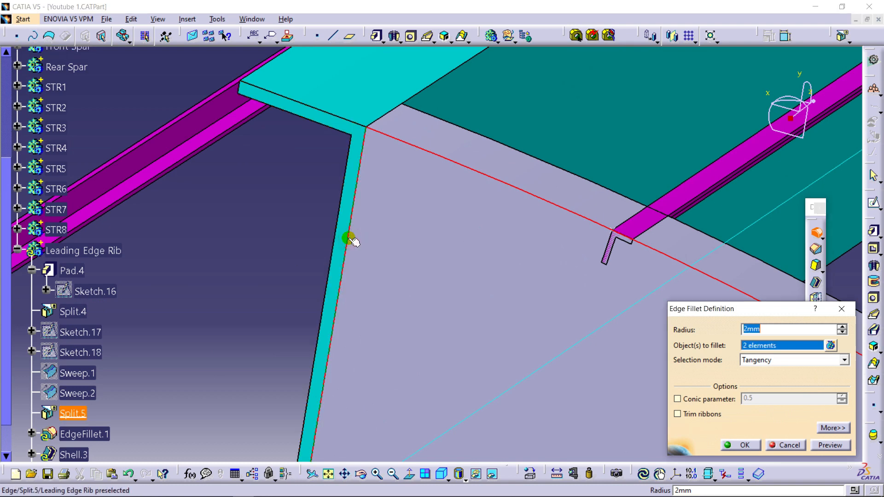
{"action": "middle_click_drag", "start_coordinate": [470, 280], "coordinate": [375, 263], "text": "ctrl"}
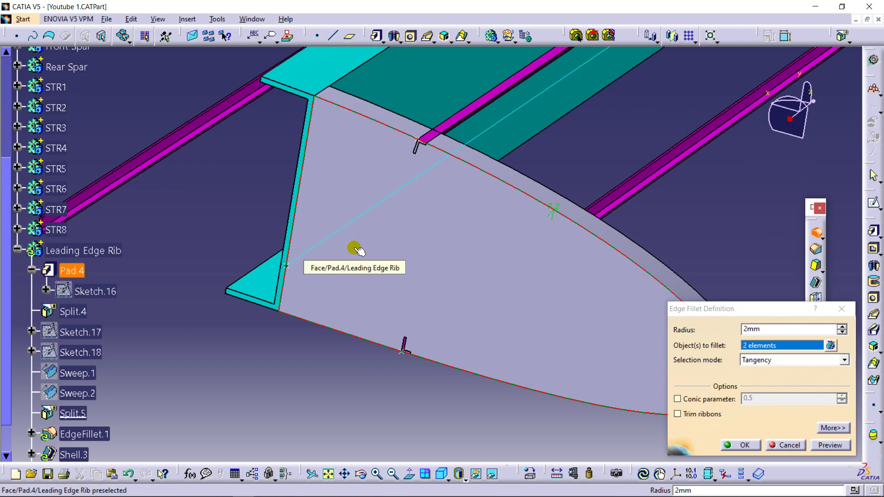
{"action": "left_click", "coordinate": [783, 332]}
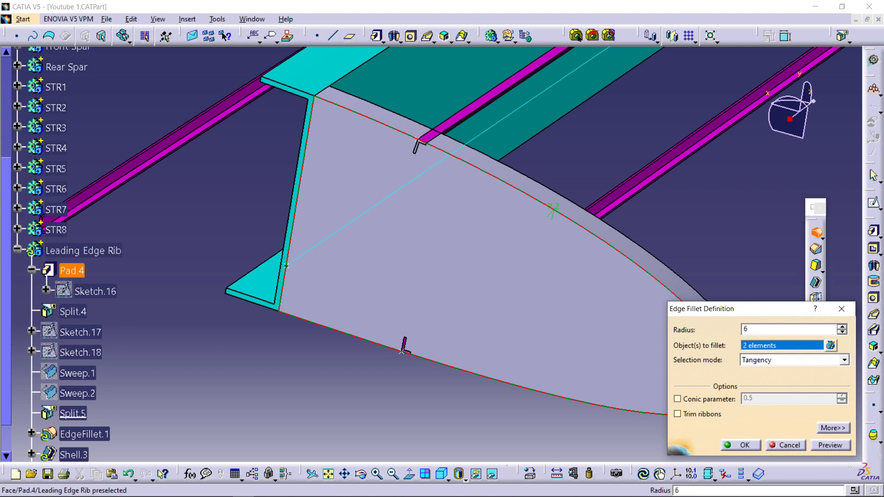
{"action": "left_click", "coordinate": [791, 349]}
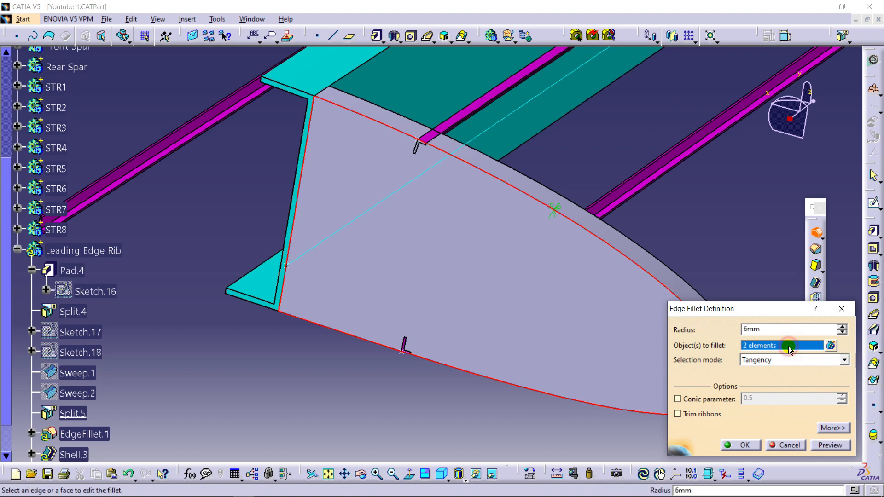
{"action": "left_click", "coordinate": [751, 445]}
- Define Split.7, the last feature of the leading edge rib, as the in-work object
{"action": "middle_click_drag", "start_coordinate": [723, 266], "coordinate": [584, 263]}
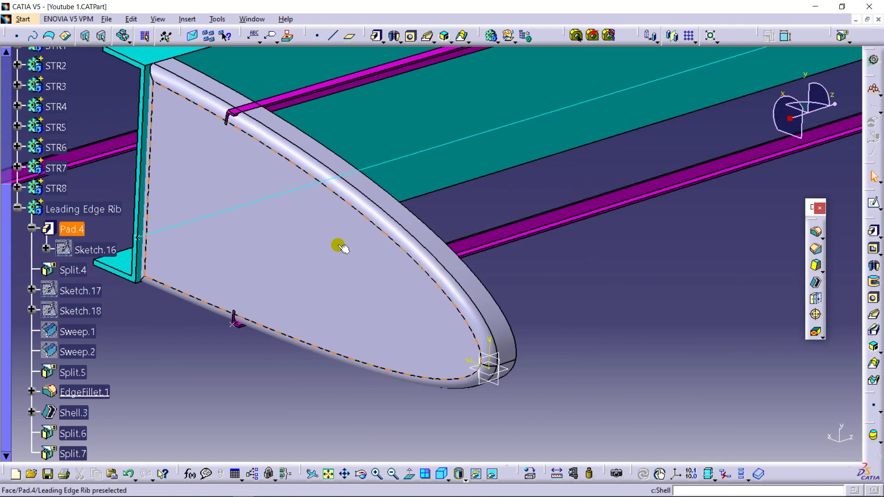
{"action": "middle_click_drag", "start_coordinate": [341, 249], "coordinate": [477, 313]}
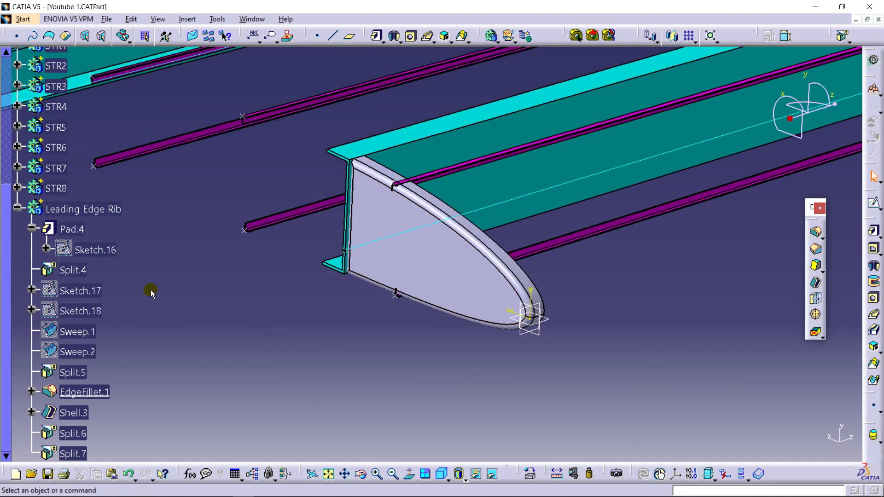
{"action": "scroll", "coordinate": [151, 292], "scroll_direction": "down", "scroll_amount": 3}
{"action": "right_click", "coordinate": [80, 287]}
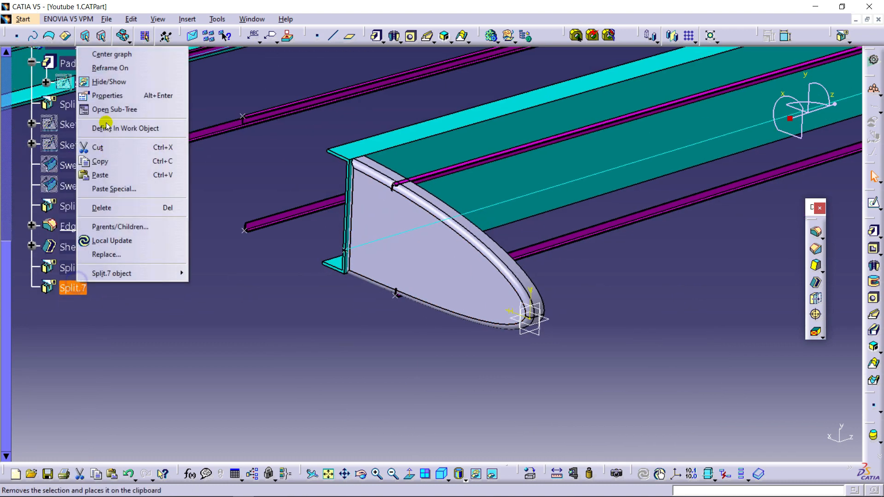
{"action": "left_click", "coordinate": [119, 126]}
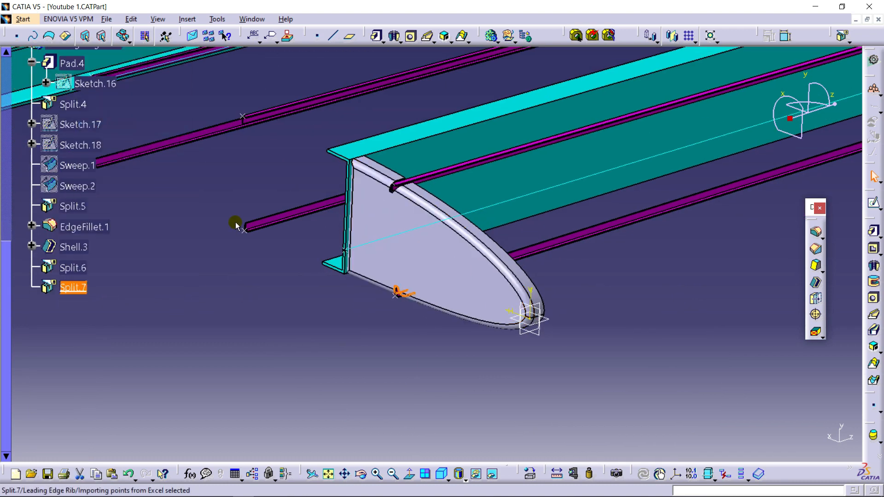
{"action": "left_click", "coordinate": [352, 332]}
- Start an edge fillet on a flange corner of the rib's upper stringer notch and preview it with a 4 mm radius
{"action": "middle_click_drag", "start_coordinate": [628, 330], "coordinate": [523, 305]}
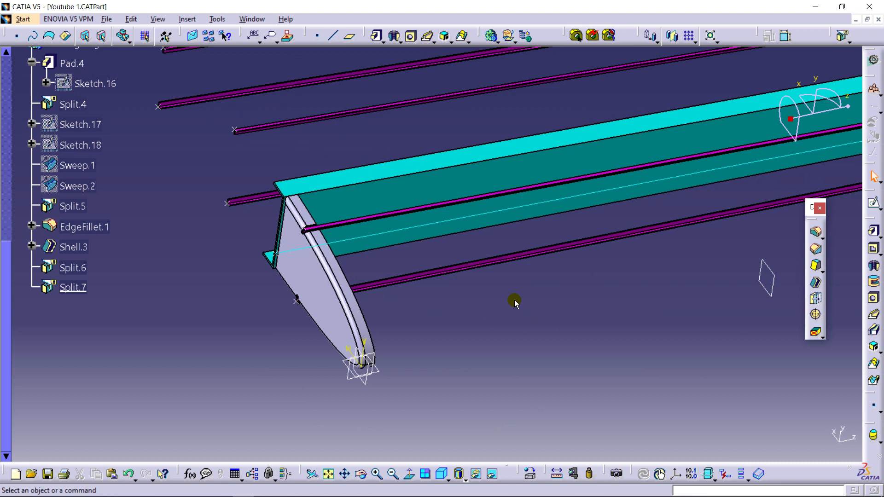
{"action": "middle_click_drag", "start_coordinate": [239, 283], "coordinate": [364, 189]}
{"action": "right_click", "coordinate": [524, 266]}
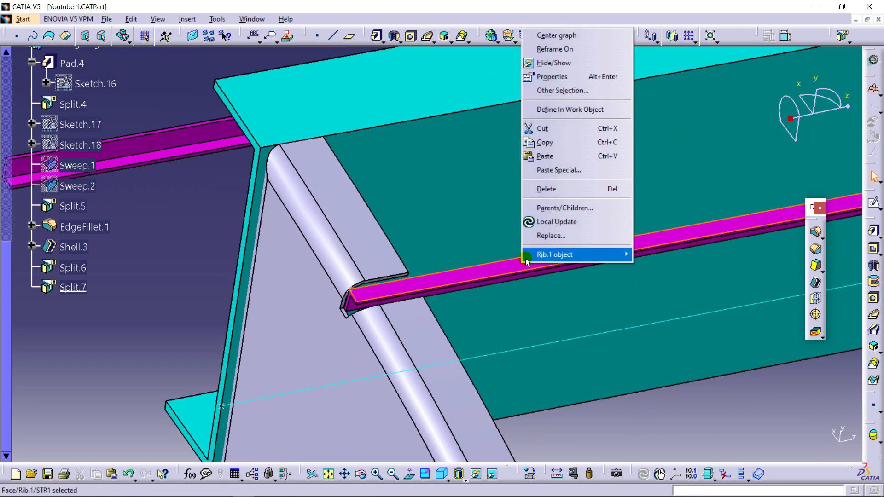
{"action": "left_click", "coordinate": [194, 227]}
{"action": "middle_click_drag", "start_coordinate": [215, 230], "coordinate": [367, 134]}
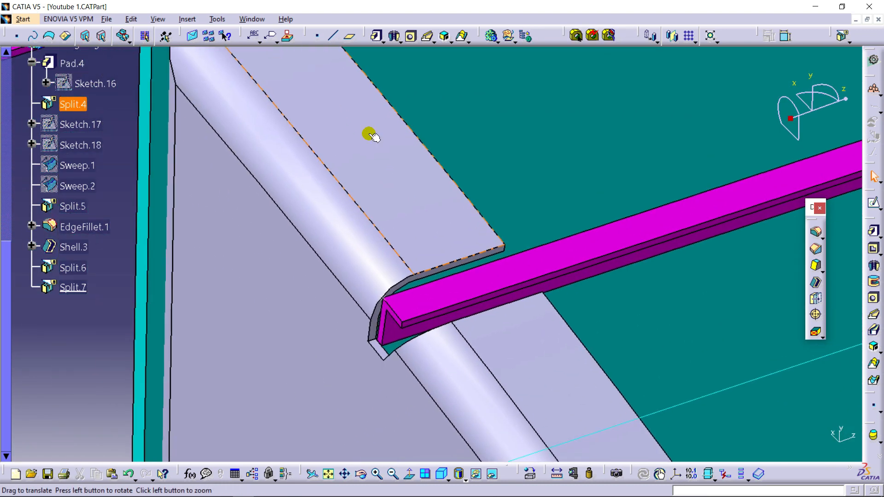
{"action": "middle_click_drag", "start_coordinate": [320, 313], "coordinate": [392, 39]}
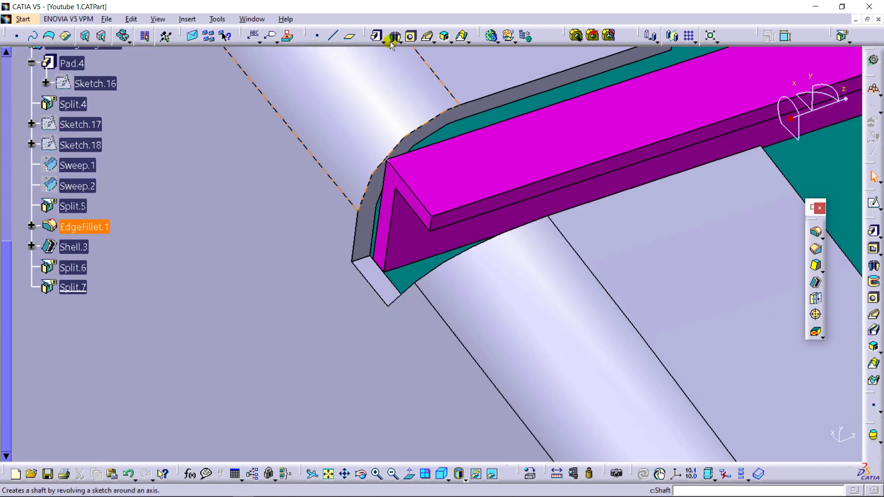
{"action": "middle_click_drag", "start_coordinate": [293, 233], "coordinate": [294, 302]}
{"action": "middle_click_drag", "start_coordinate": [414, 260], "coordinate": [376, 322]}
{"action": "left_click", "coordinate": [818, 233]}
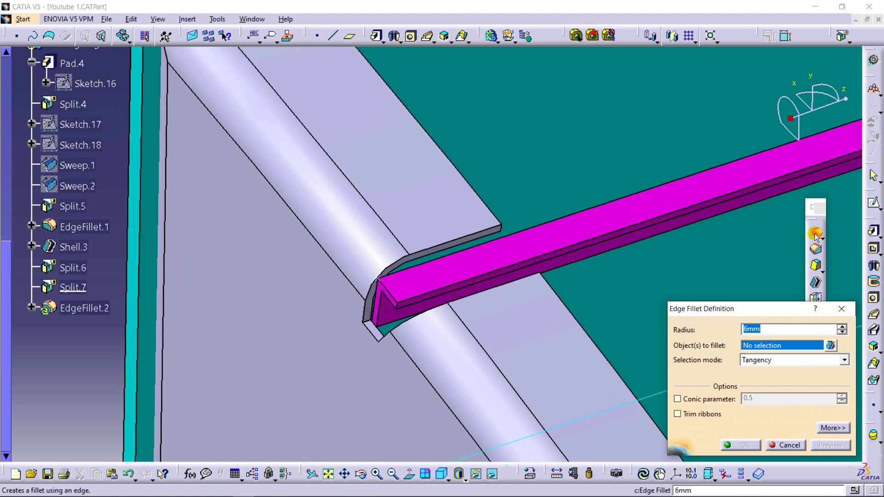
{"action": "left_click", "coordinate": [503, 230]}
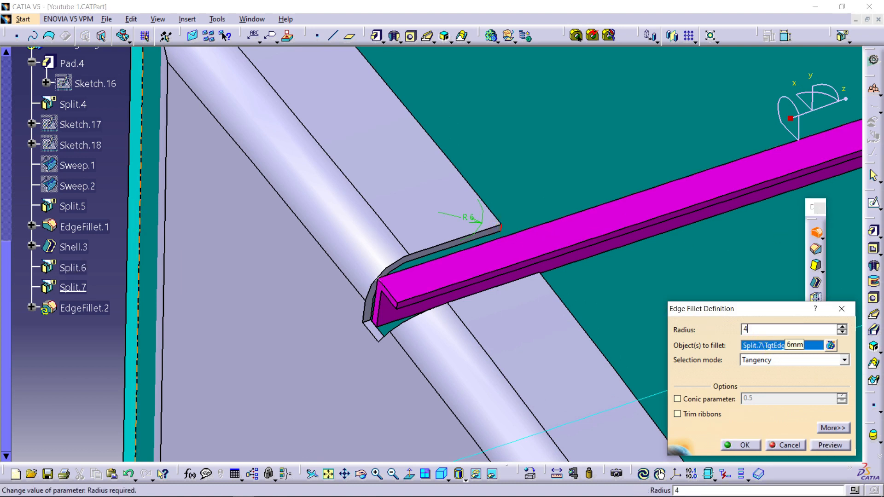
{"action": "type", "text": "4"}
{"action": "left_click", "coordinate": [829, 445]}
- Add the other upper notch corner and both lower notch flange corners to the 4 mm fillet and apply it
{"action": "middle_click_drag", "start_coordinate": [561, 294], "coordinate": [679, 145]}
{"action": "middle_click_drag", "start_coordinate": [584, 174], "coordinate": [558, 143]}
{"action": "middle_click_drag", "start_coordinate": [558, 144], "coordinate": [306, 70]}
{"action": "middle_click_drag", "start_coordinate": [393, 270], "coordinate": [630, 141]}
{"action": "left_click", "coordinate": [345, 286]}
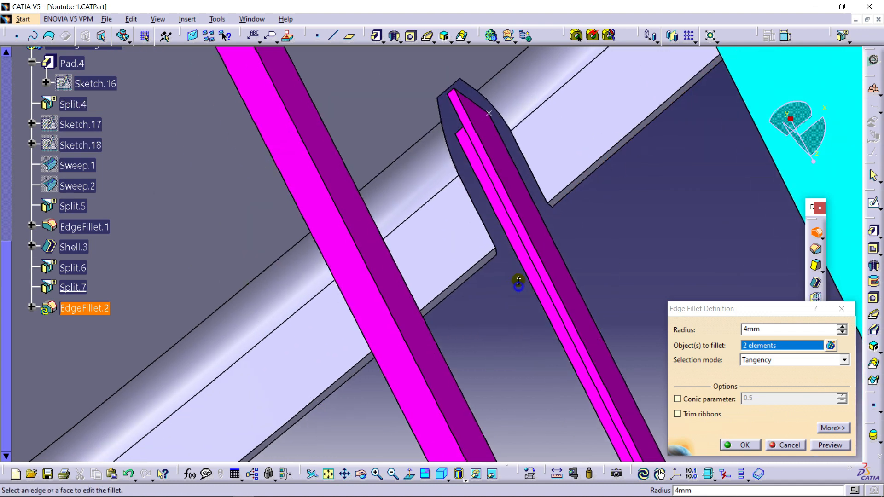
{"action": "middle_click_drag", "start_coordinate": [518, 281], "coordinate": [550, 211]}
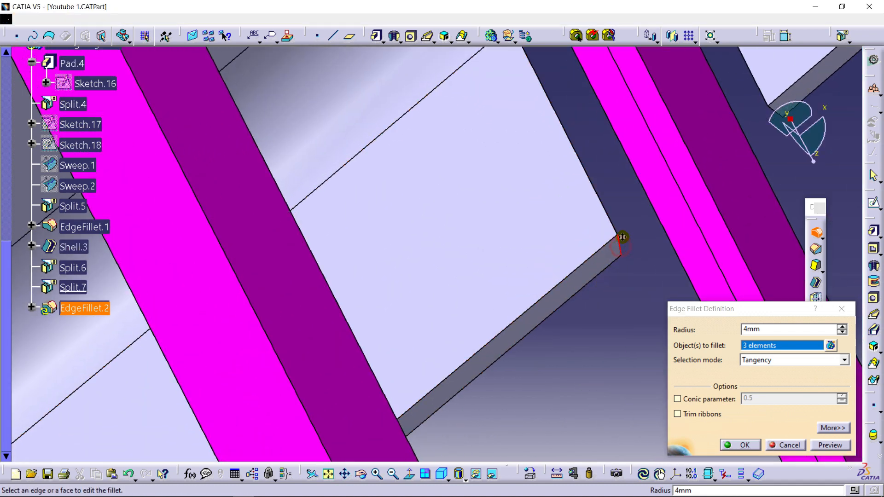
{"action": "middle_click_drag", "start_coordinate": [632, 240], "coordinate": [383, 302]}
{"action": "middle_click_drag", "start_coordinate": [536, 215], "coordinate": [447, 353]}
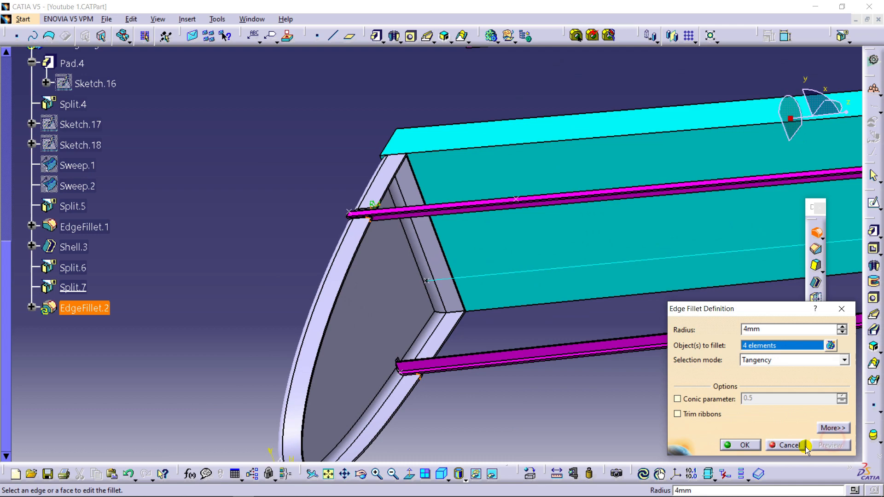
{"action": "left_click", "coordinate": [741, 445]}
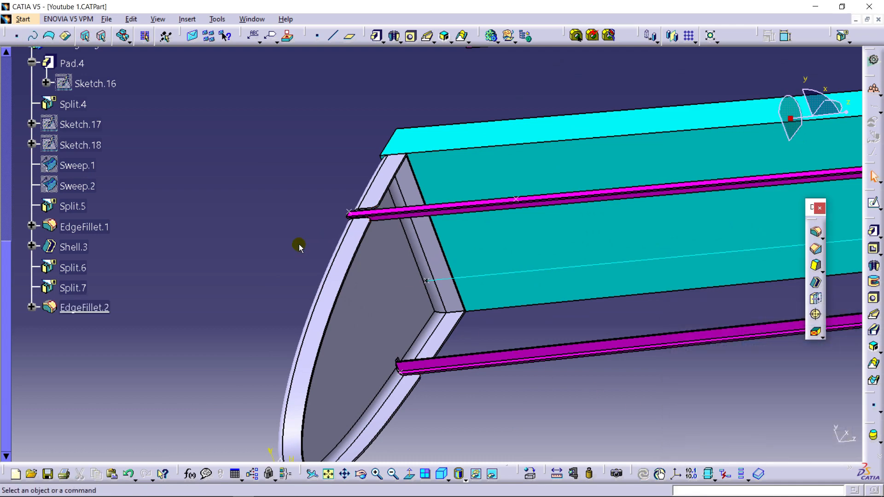
- Copy the Leading Edge Rib body and paste the duplicate into the part Importing points from Excel
{"action": "middle_click_drag", "start_coordinate": [388, 162], "coordinate": [597, 223]}
{"action": "middle_click_drag", "start_coordinate": [263, 161], "coordinate": [266, 217]}
{"action": "middle_click_drag", "start_coordinate": [383, 176], "coordinate": [419, 317]}
{"action": "scroll", "coordinate": [146, 177], "scroll_direction": "up", "scroll_amount": 3}
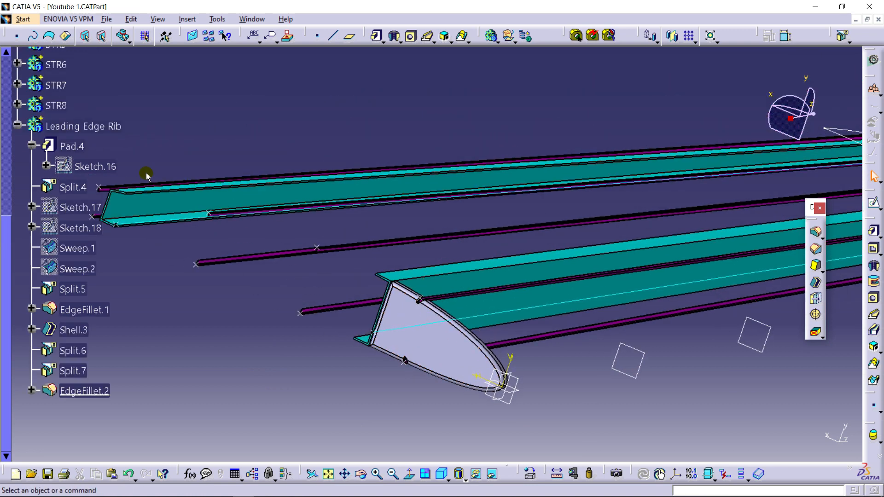
{"action": "left_click", "coordinate": [19, 124]}
{"action": "right_click", "coordinate": [75, 128]}
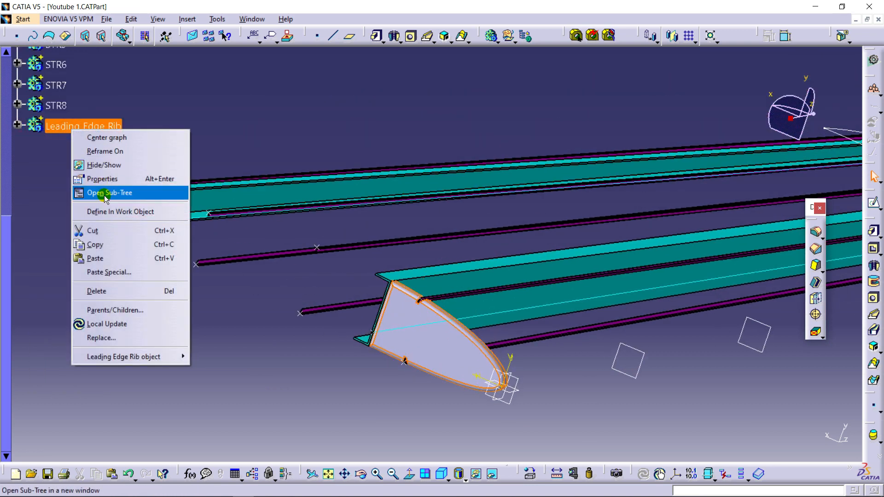
{"action": "left_click", "coordinate": [95, 245]}
{"action": "scroll", "coordinate": [85, 148], "scroll_direction": "up", "scroll_amount": 5}
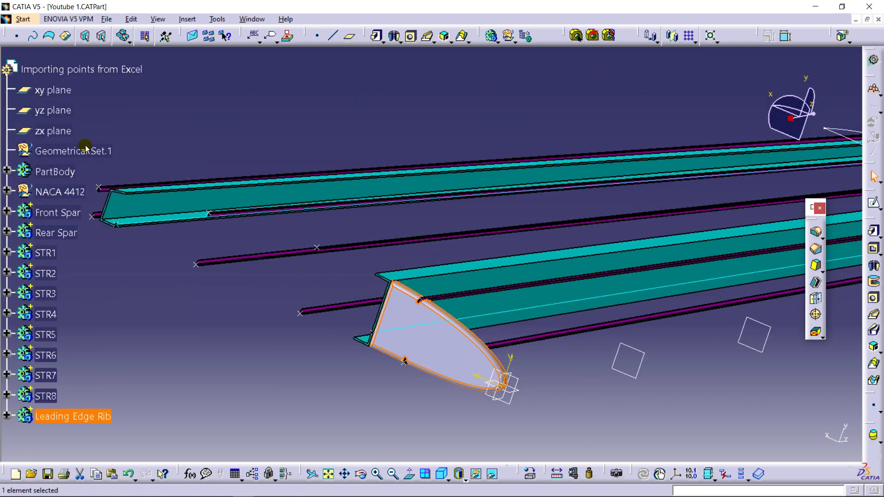
{"action": "left_click", "coordinate": [81, 70]}
{"action": "right_click", "coordinate": [82, 72]}
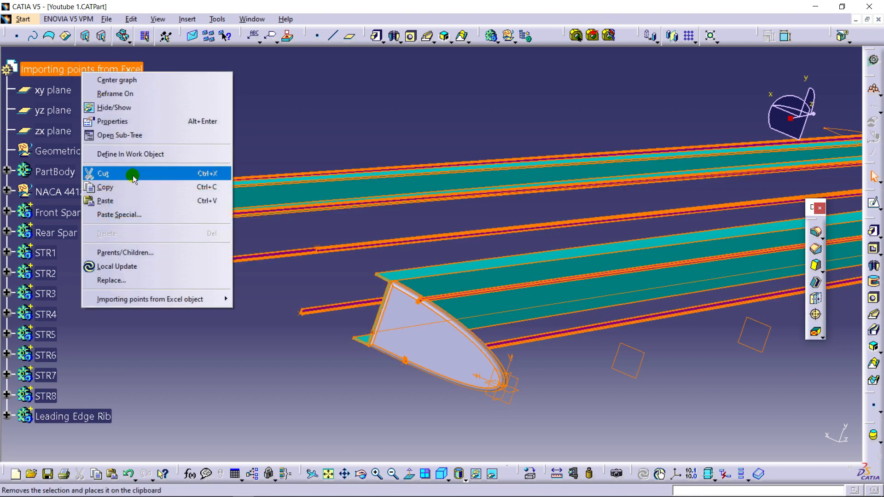
{"action": "left_click", "coordinate": [133, 201]}
- Rename the pasted rib body as Leading Edge Rib 2
{"action": "scroll", "coordinate": [106, 219], "scroll_direction": "down", "scroll_amount": 6}
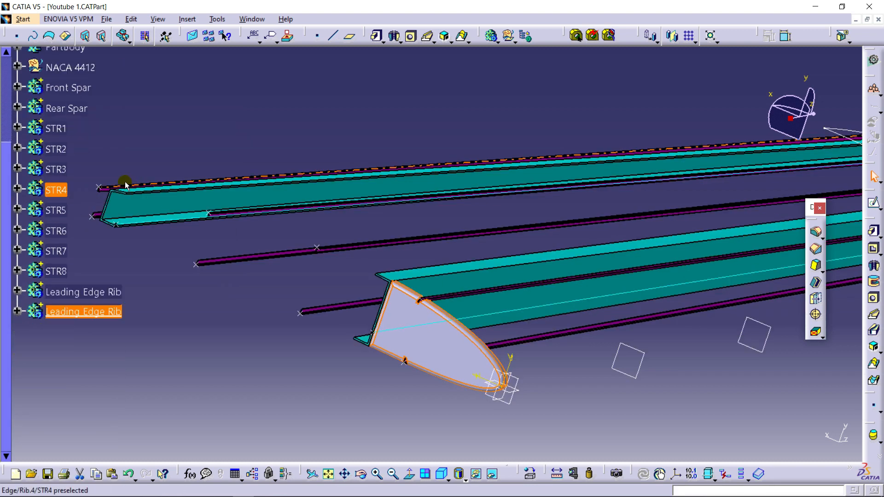
{"action": "right_click", "coordinate": [98, 193]}
{"action": "left_click", "coordinate": [168, 239]}
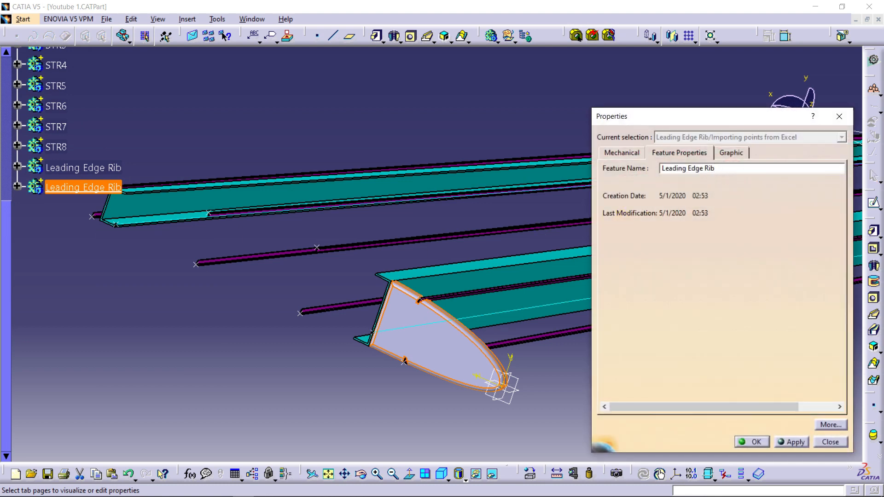
{"action": "left_click", "coordinate": [755, 442]}
- Rename the original rib body as Leading Edge Rib 1
{"action": "right_click", "coordinate": [99, 168]}
{"action": "left_click", "coordinate": [162, 223]}
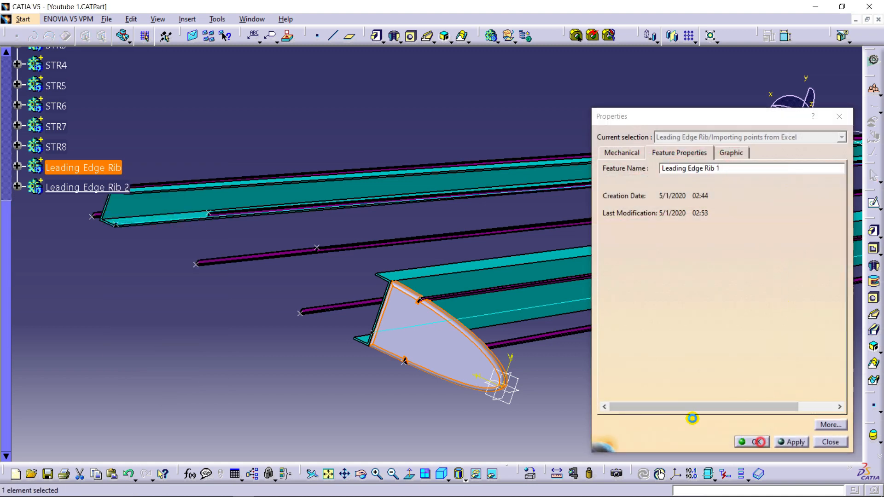
{"action": "left_click", "coordinate": [748, 440]}
{"action": "left_click", "coordinate": [68, 223]}
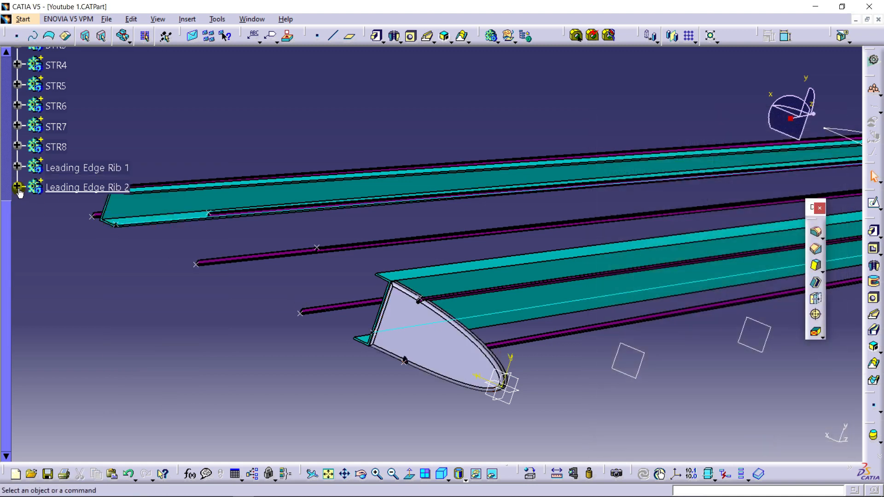
- Change the support of the pad sketch in Leading Edge Rib 2 from the xy plane to Plane.2
{"action": "left_click", "coordinate": [18, 186]}
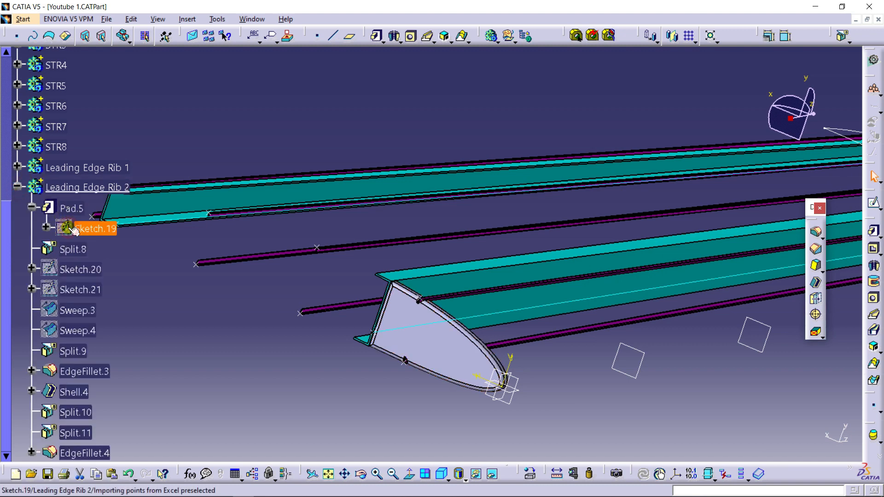
{"action": "right_click", "coordinate": [98, 235]}
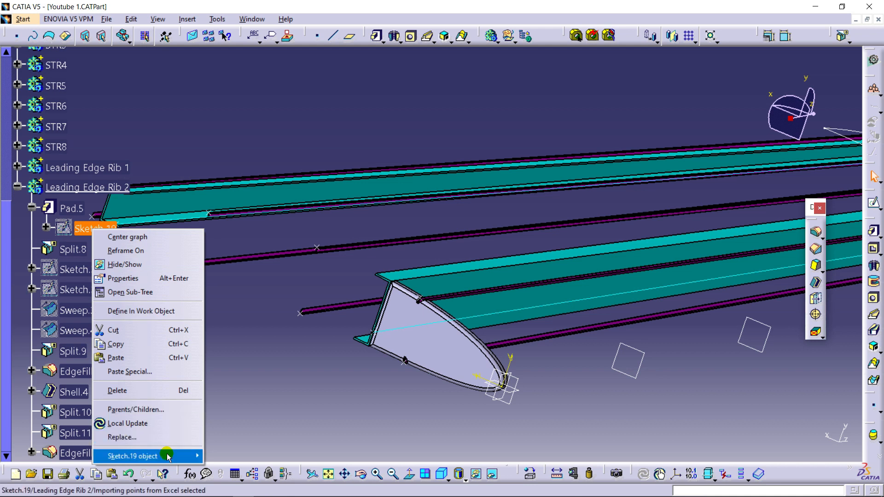
{"action": "mouse_move", "coordinate": [168, 456]}
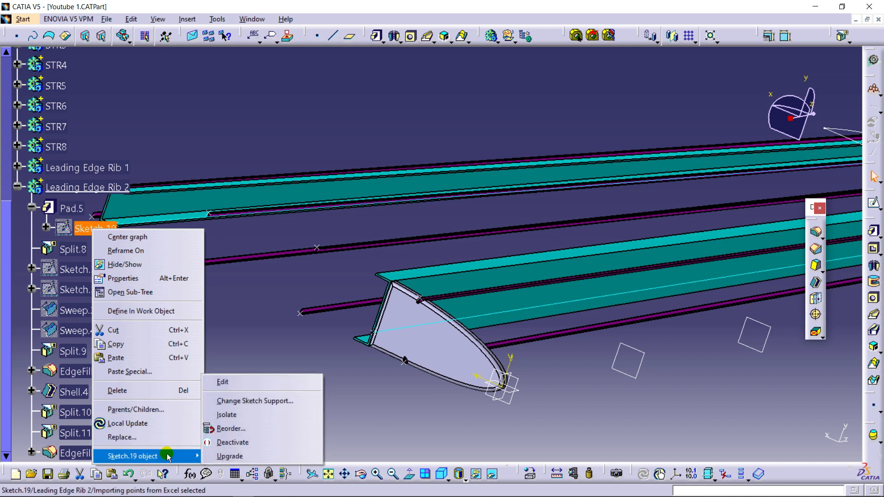
{"action": "left_click", "coordinate": [252, 407]}
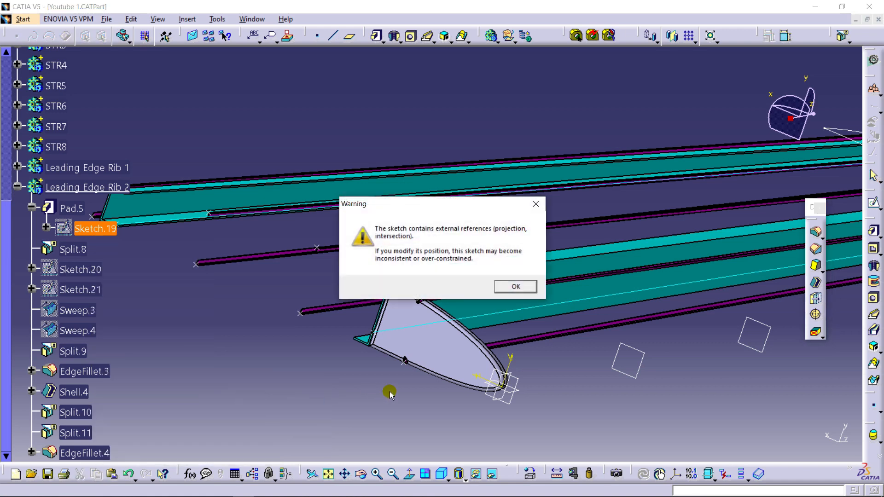
{"action": "left_click", "coordinate": [526, 288]}
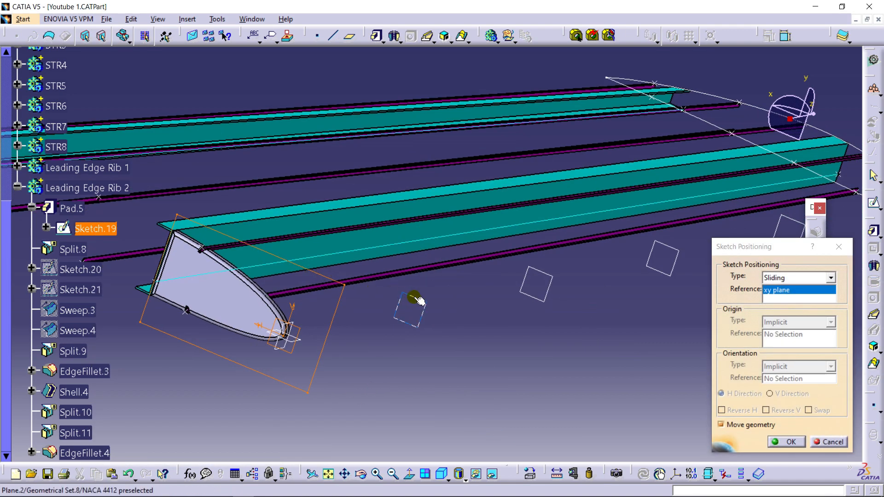
{"action": "left_click", "coordinate": [419, 301]}
{"action": "left_click", "coordinate": [794, 442]}
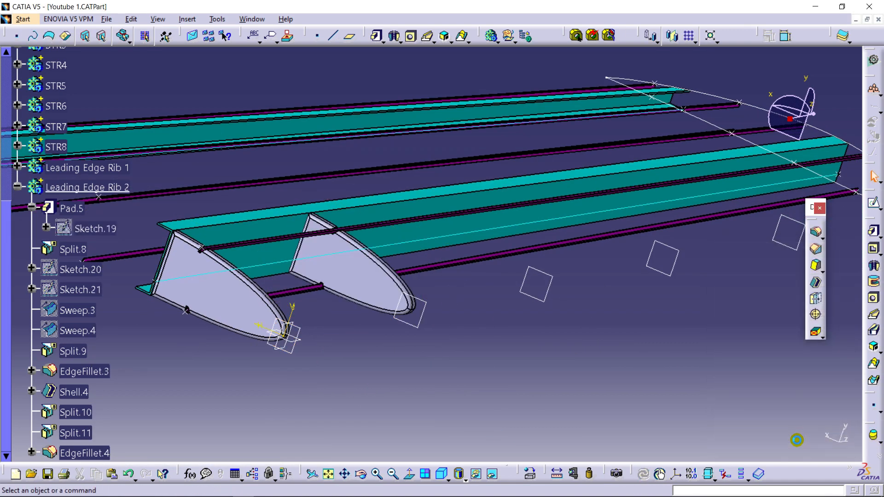
- Copy the Leading Edge Rib 2 body and paste the duplicate into the part Importing points from Excel
{"action": "middle_click_drag", "start_coordinate": [371, 353], "coordinate": [457, 296]}
{"action": "middle_click_drag", "start_coordinate": [740, 261], "coordinate": [517, 273]}
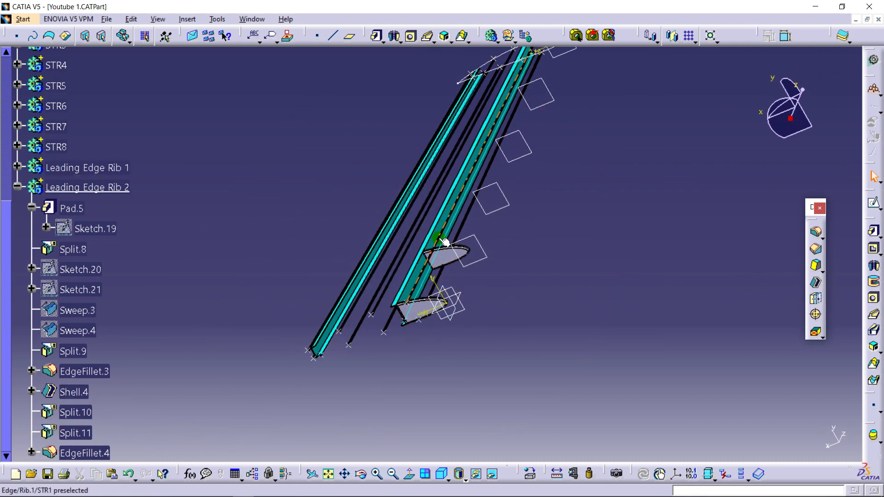
{"action": "middle_click_drag", "start_coordinate": [448, 285], "coordinate": [479, 311]}
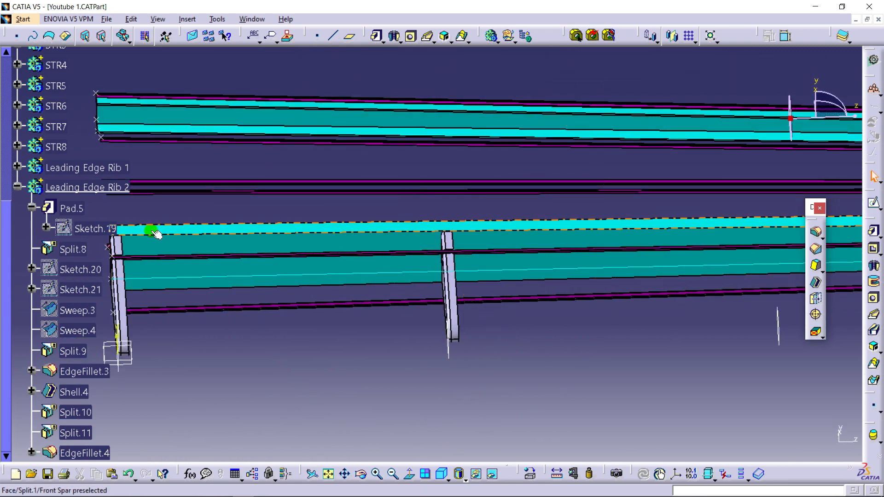
{"action": "left_click", "coordinate": [17, 186]}
{"action": "right_click", "coordinate": [60, 187]}
{"action": "left_click", "coordinate": [113, 296]}
{"action": "scroll", "coordinate": [58, 194], "scroll_direction": "up", "scroll_amount": 7}
{"action": "right_click", "coordinate": [73, 111]}
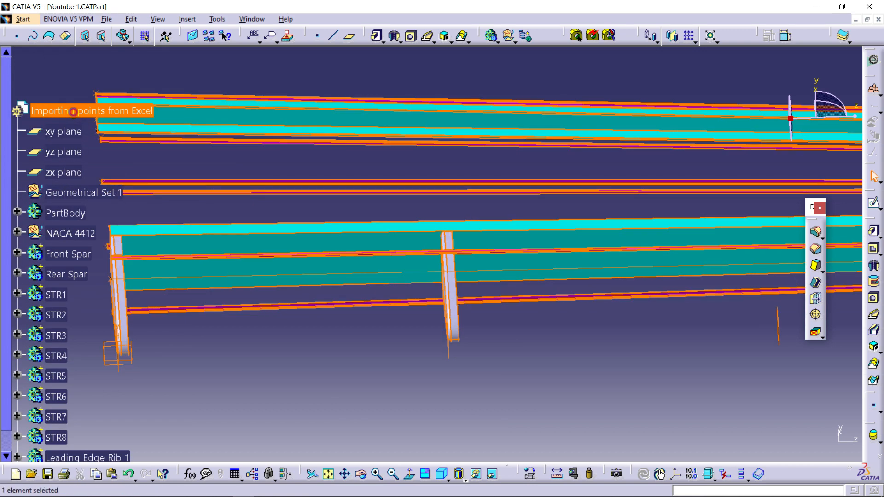
{"action": "left_click", "coordinate": [110, 242]}
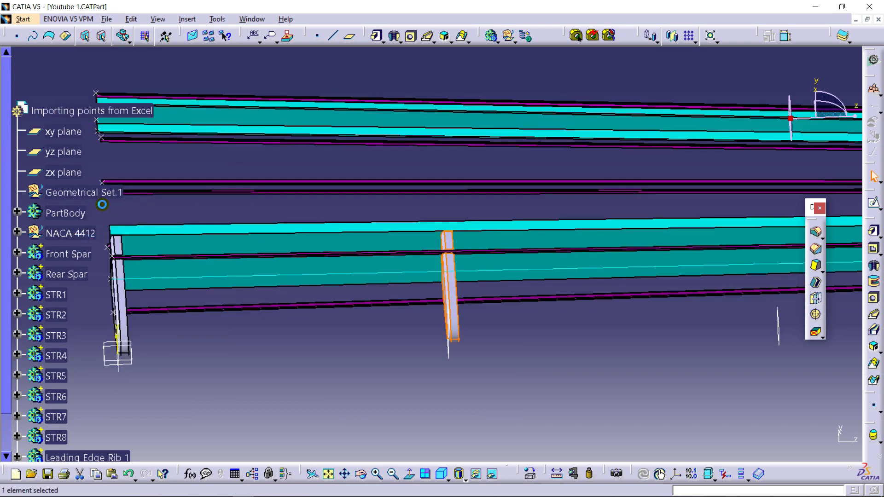
- Rename the newly pasted duplicate of Leading Edge Rib 2 as Leading Edge Rib 3
{"action": "scroll", "coordinate": [104, 214], "scroll_direction": "down", "scroll_amount": 7}
{"action": "scroll", "coordinate": [104, 215], "scroll_direction": "down", "scroll_amount": 2}
{"action": "left_click", "coordinate": [59, 257]}
{"action": "left_click", "coordinate": [71, 209]}
{"action": "right_click", "coordinate": [70, 210]}
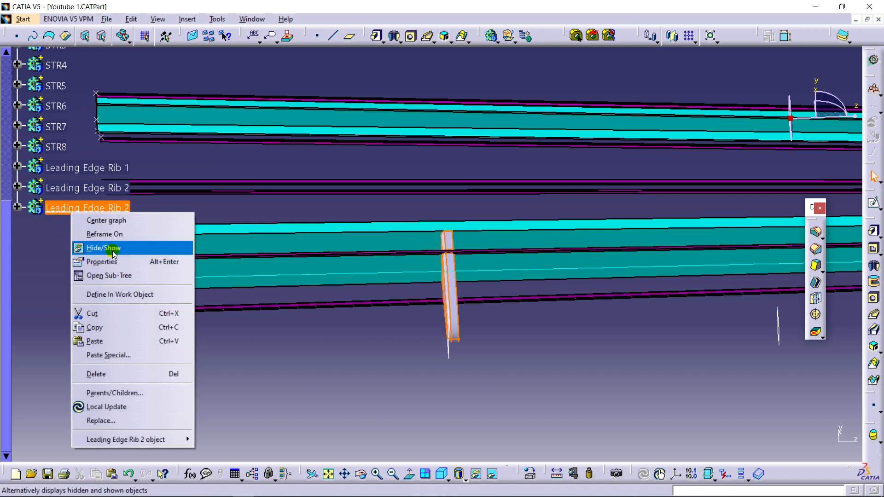
{"action": "left_click", "coordinate": [119, 263]}
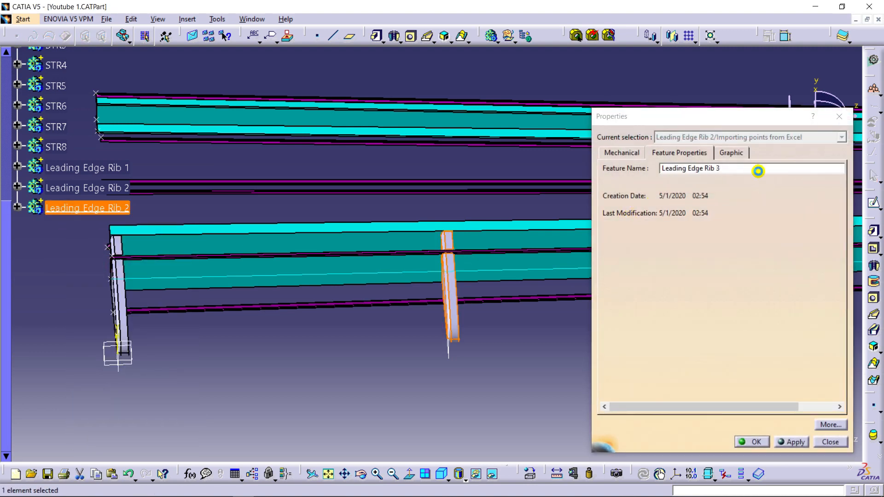
{"action": "key", "text": "Return"}
{"action": "left_click", "coordinate": [361, 357]}
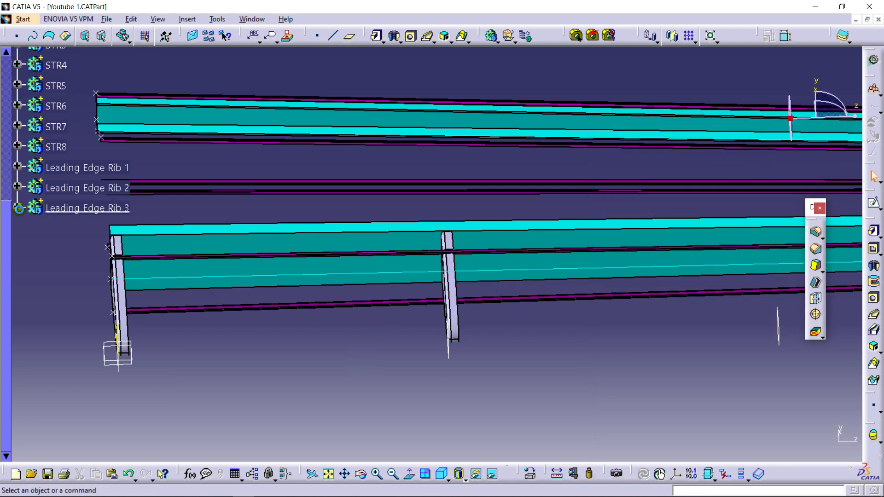
- Change the support of the pad sketch in Leading Edge Rib 3 to Plane.3
{"action": "left_click", "coordinate": [18, 207]}
{"action": "right_click", "coordinate": [79, 231]}
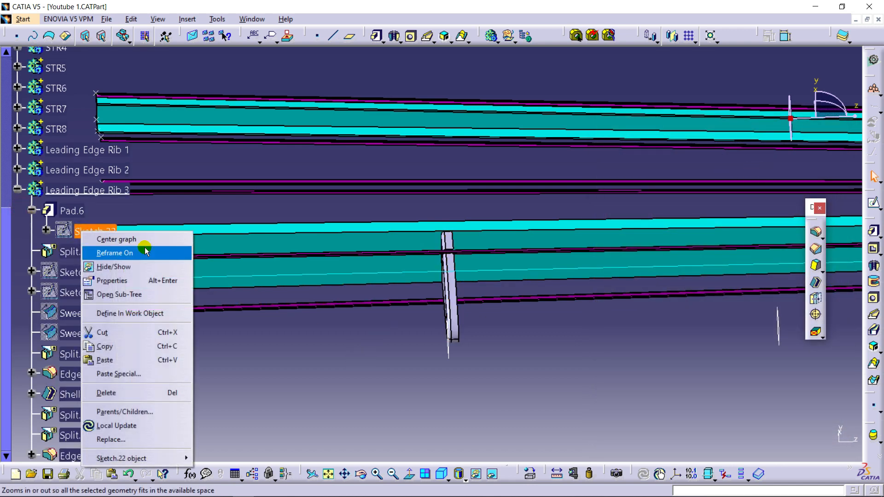
{"action": "mouse_move", "coordinate": [151, 467]}
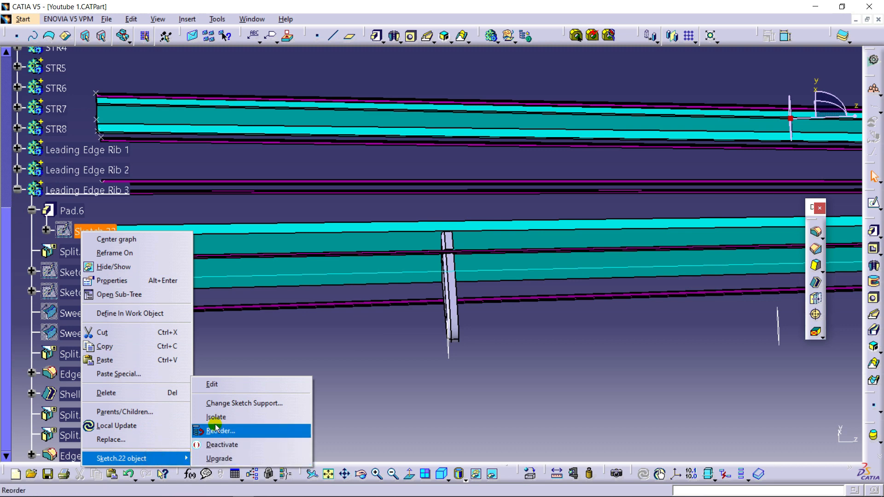
{"action": "left_click", "coordinate": [232, 403]}
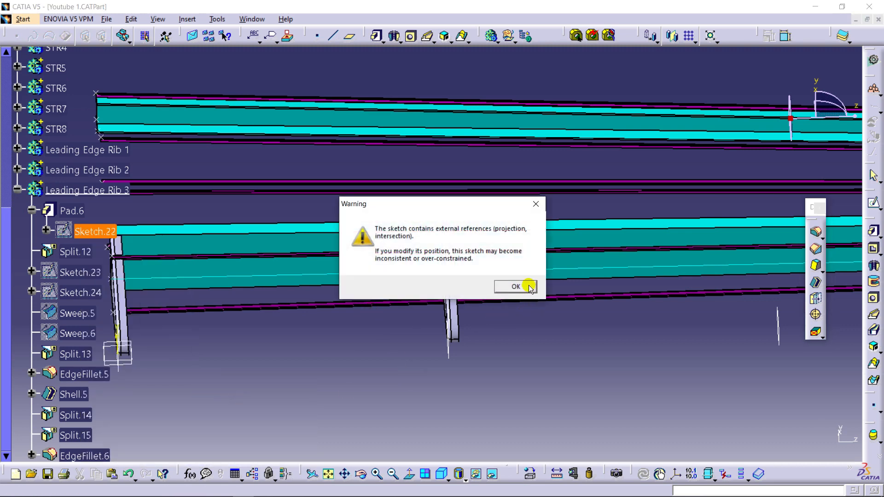
{"action": "left_click", "coordinate": [515, 286]}
{"action": "middle_click_drag", "start_coordinate": [516, 311], "coordinate": [325, 319]}
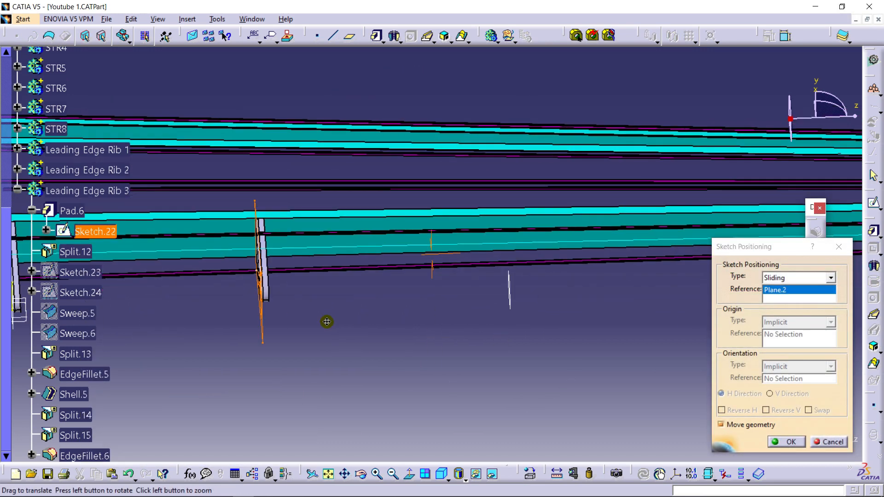
{"action": "left_click", "coordinate": [502, 294]}
{"action": "left_click", "coordinate": [787, 442]}
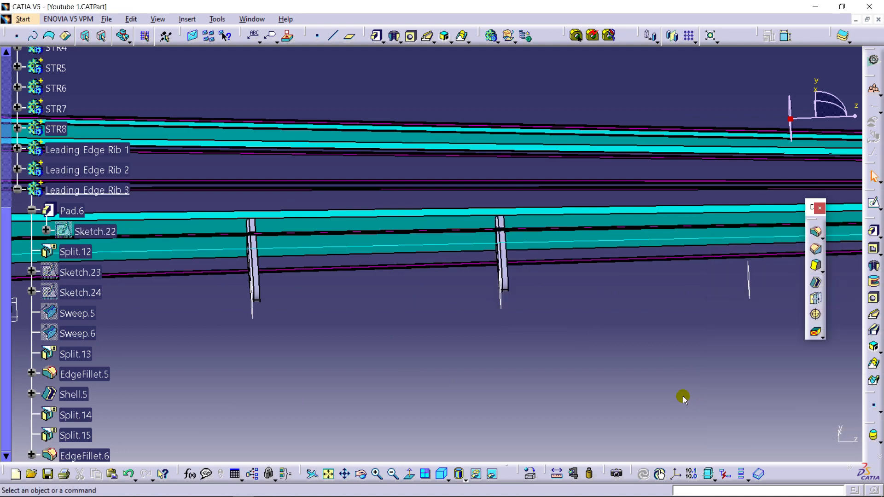
- Copy the Leading Edge Rib 3 body and paste the duplicate into the part Importing points from Excel
{"action": "middle_click_drag", "start_coordinate": [535, 310], "coordinate": [444, 328]}
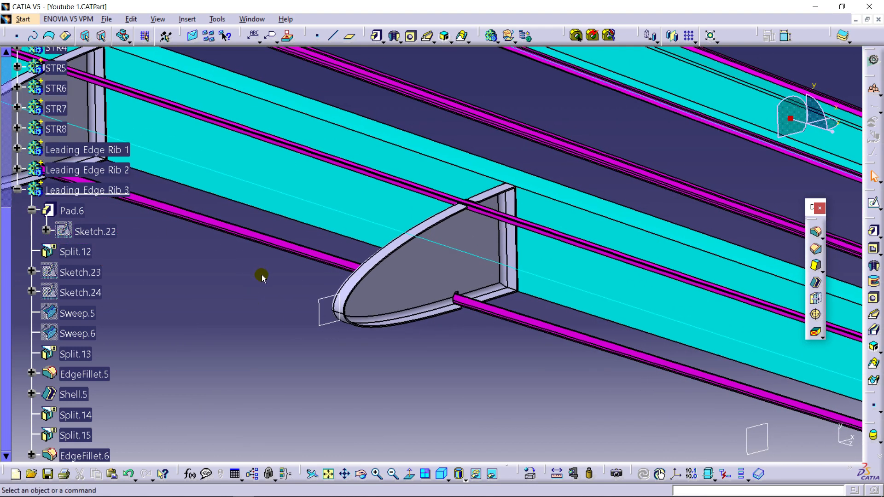
{"action": "middle_click_drag", "start_coordinate": [262, 278], "coordinate": [265, 285]}
{"action": "left_click", "coordinate": [16, 194]}
{"action": "right_click", "coordinate": [79, 189]}
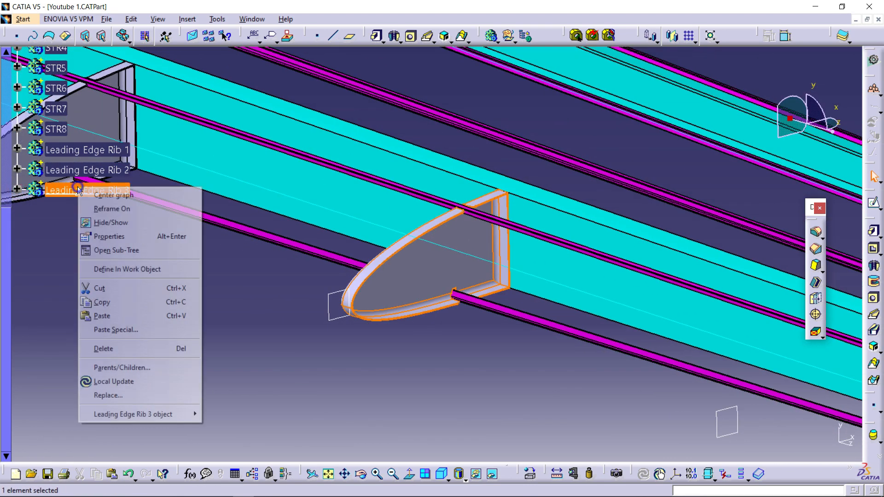
{"action": "left_click", "coordinate": [117, 301]}
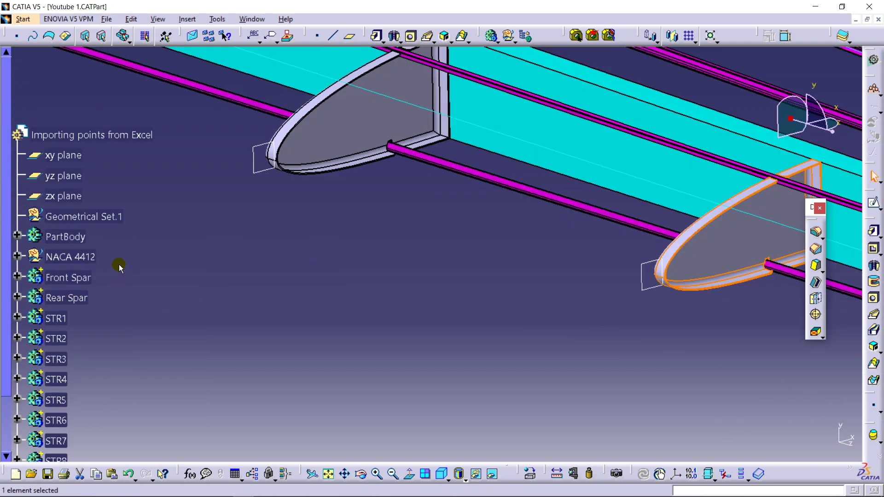
{"action": "left_click", "coordinate": [108, 134]}
{"action": "right_click", "coordinate": [108, 134]}
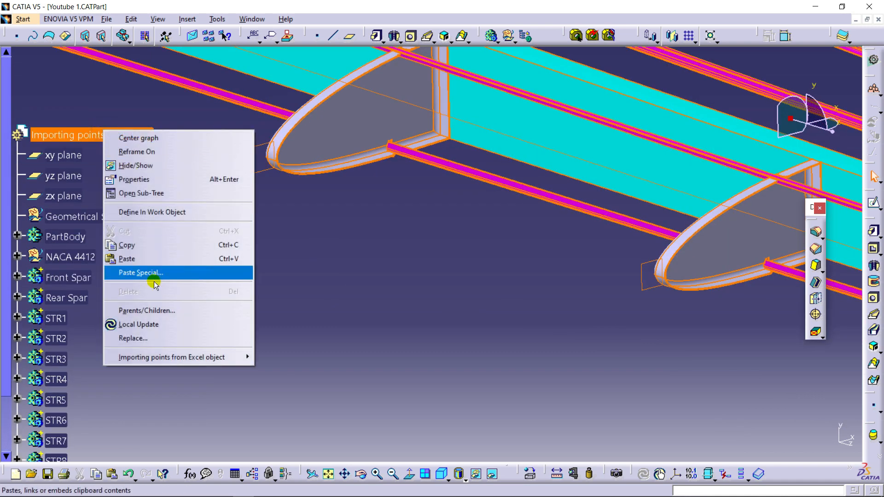
{"action": "left_click", "coordinate": [148, 258]}
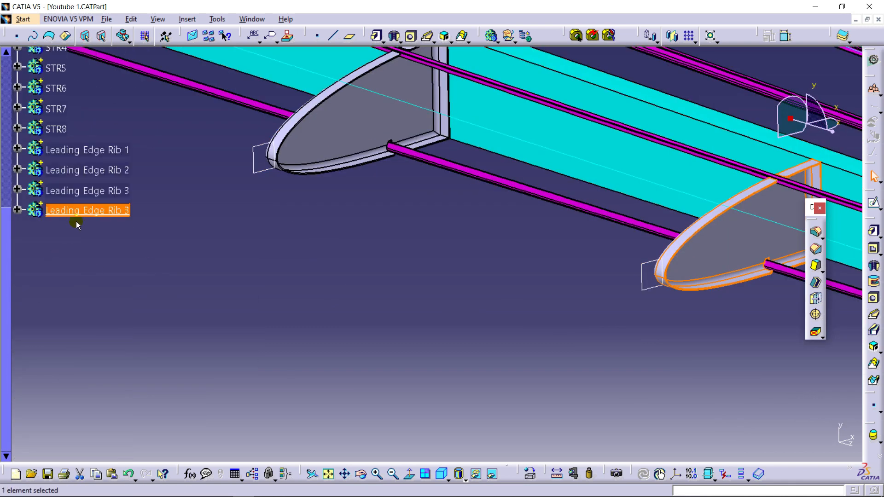
- Rename the newly pasted duplicate of Leading Edge Rib 3 as Leading Edge Rib 4
{"action": "right_click", "coordinate": [102, 218]}
{"action": "left_click", "coordinate": [131, 267]}
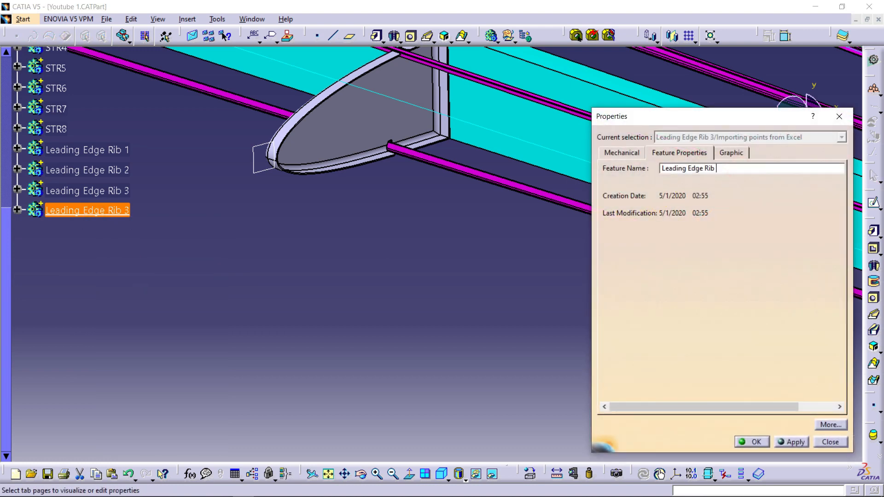
{"action": "key", "text": "Return"}
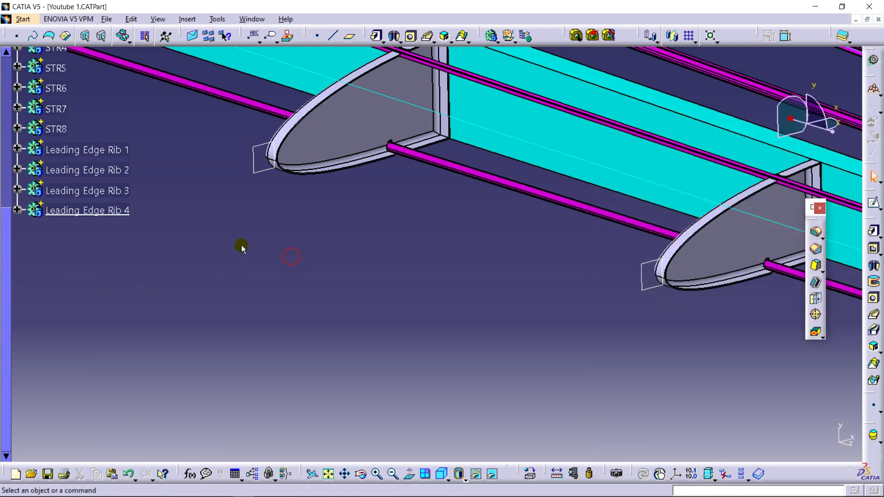
- Change the support of the pad sketch in Leading Edge Rib 4 to Plane.4
{"action": "left_click", "coordinate": [17, 209]}
{"action": "right_click", "coordinate": [92, 237]}
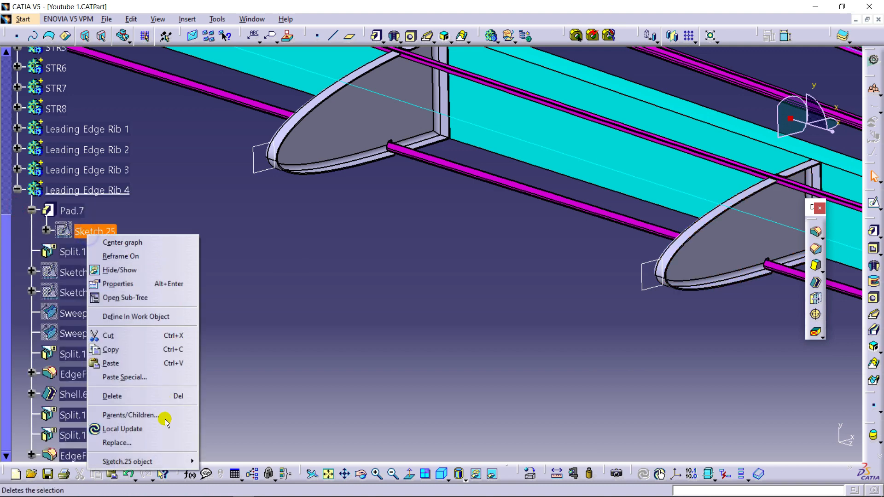
{"action": "mouse_move", "coordinate": [183, 462]}
{"action": "left_click", "coordinate": [258, 407]}
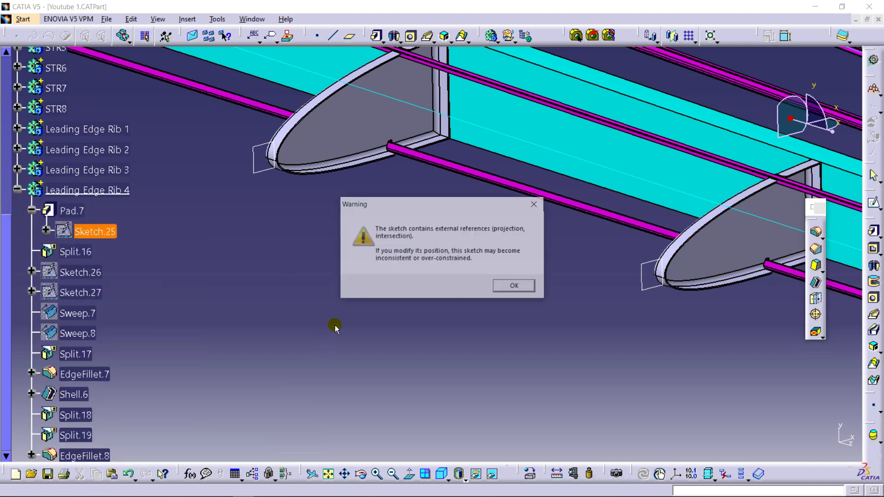
{"action": "mouse_move", "coordinate": [465, 291]}
{"action": "middle_mouse_down"}
{"action": "mouse_move", "coordinate": [197, 207]}
{"action": "mouse_move", "coordinate": [172, 184]}
{"action": "middle_mouse_up"}
{"action": "mouse_move", "coordinate": [540, 292]}
{"action": "middle_mouse_down"}
{"action": "mouse_move", "coordinate": [545, 343]}
{"action": "mouse_move", "coordinate": [402, 332]}
{"action": "middle_mouse_up"}
{"action": "left_click", "coordinate": [463, 279]}
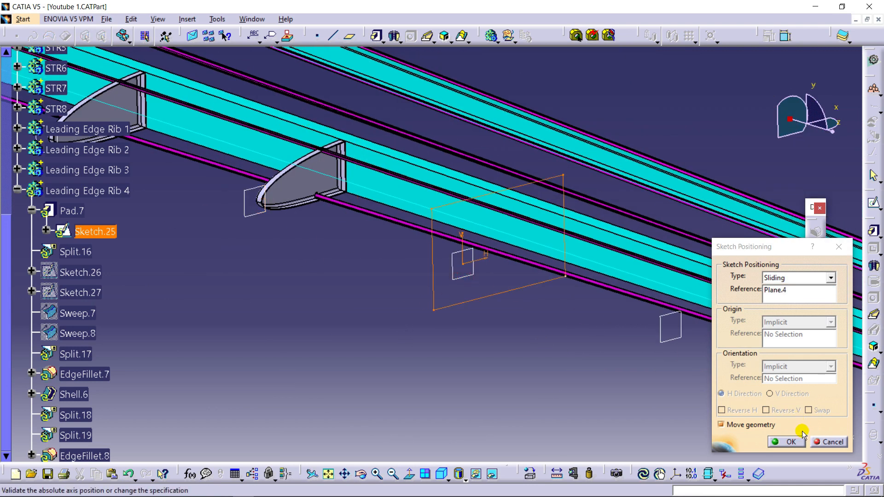
{"action": "left_click", "coordinate": [791, 442]}
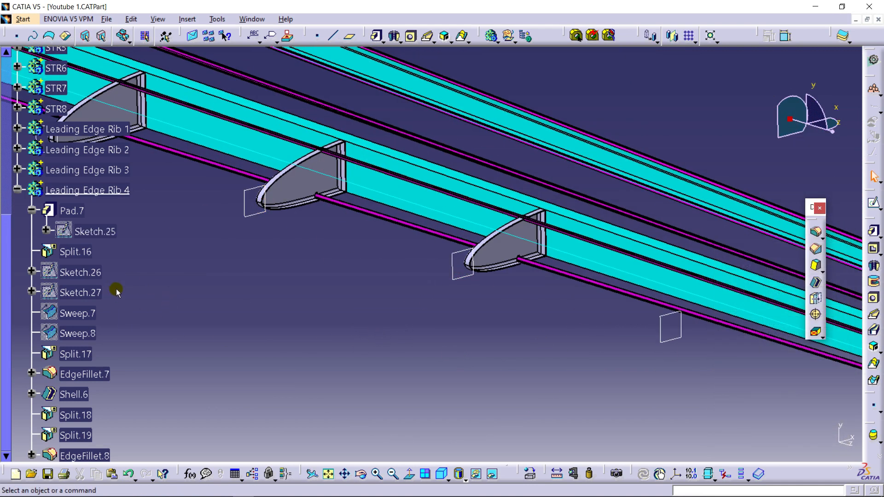
- Copy the Leading Edge Rib 4 body and paste the duplicate into the part Importing points from Excel
{"action": "scroll", "coordinate": [109, 267], "scroll_direction": "down", "scroll_amount": 3}
{"action": "scroll", "coordinate": [65, 212], "scroll_direction": "up", "scroll_amount": 2}
{"action": "left_click", "coordinate": [22, 154]}
{"action": "right_click", "coordinate": [79, 149]}
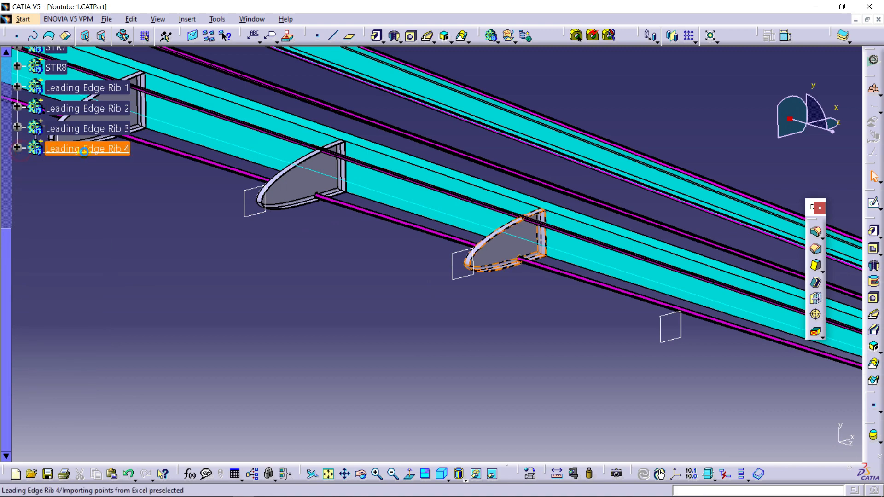
{"action": "left_click", "coordinate": [153, 262]}
{"action": "scroll", "coordinate": [132, 235], "scroll_direction": "up", "scroll_amount": 3}
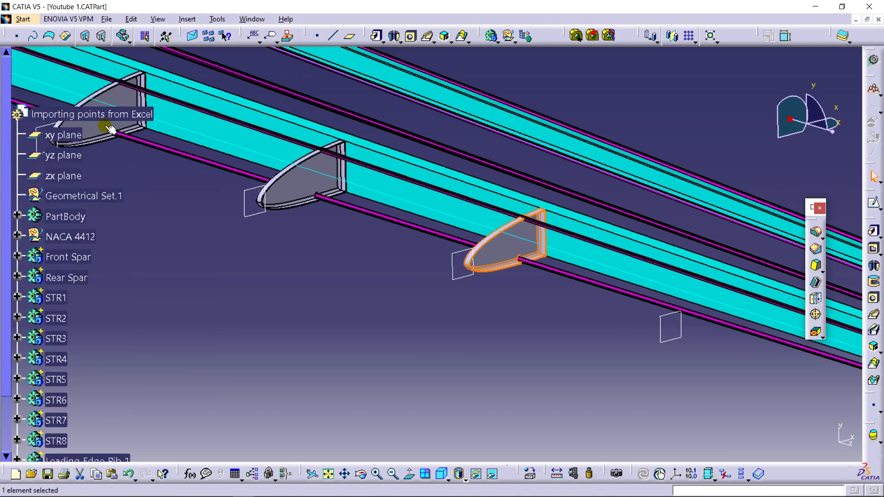
{"action": "right_click", "coordinate": [107, 115]}
{"action": "left_click", "coordinate": [171, 246]}
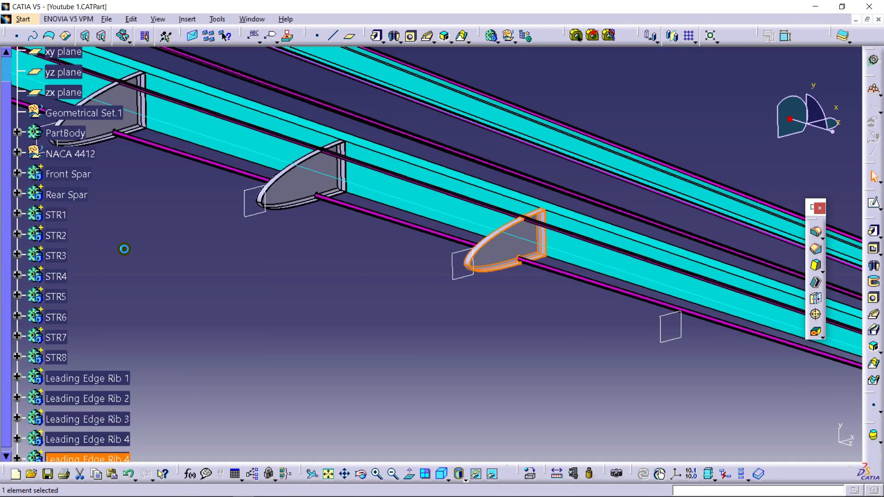
- Change the support of the pad sketch in the newly pasted copy of Leading Edge Rib 4 to Plane.5
{"action": "scroll", "coordinate": [124, 251], "scroll_direction": "down", "scroll_amount": 3}
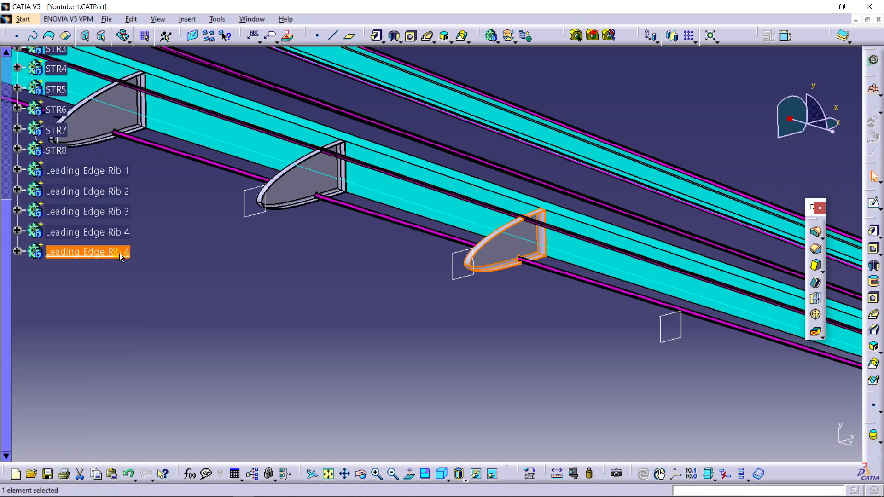
{"action": "left_click", "coordinate": [19, 252]}
{"action": "scroll", "coordinate": [115, 130], "scroll_direction": "down", "scroll_amount": 3}
{"action": "right_click", "coordinate": [107, 106]}
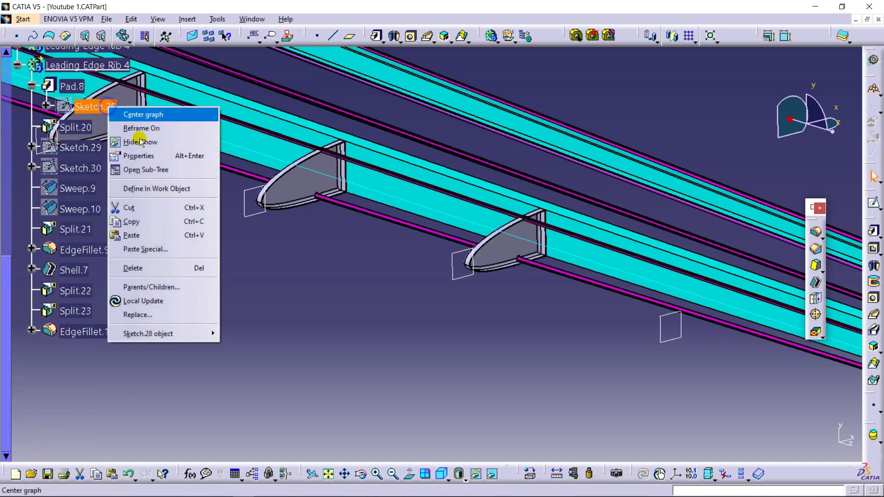
{"action": "left_click", "coordinate": [171, 332]}
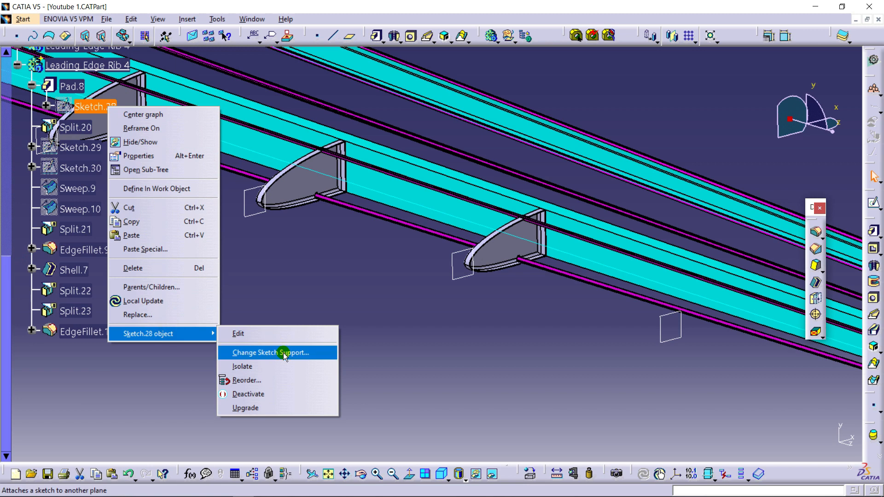
{"action": "left_click", "coordinate": [284, 353]}
{"action": "left_click", "coordinate": [516, 287]}
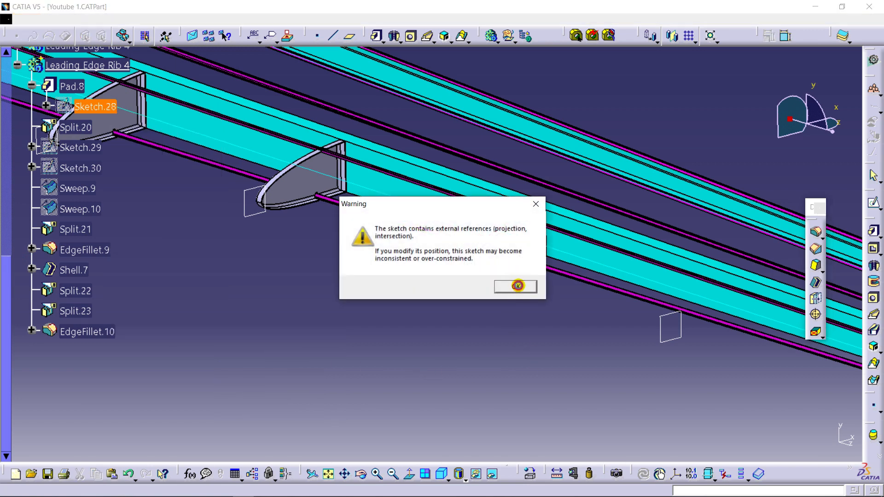
{"action": "left_click", "coordinate": [663, 325]}
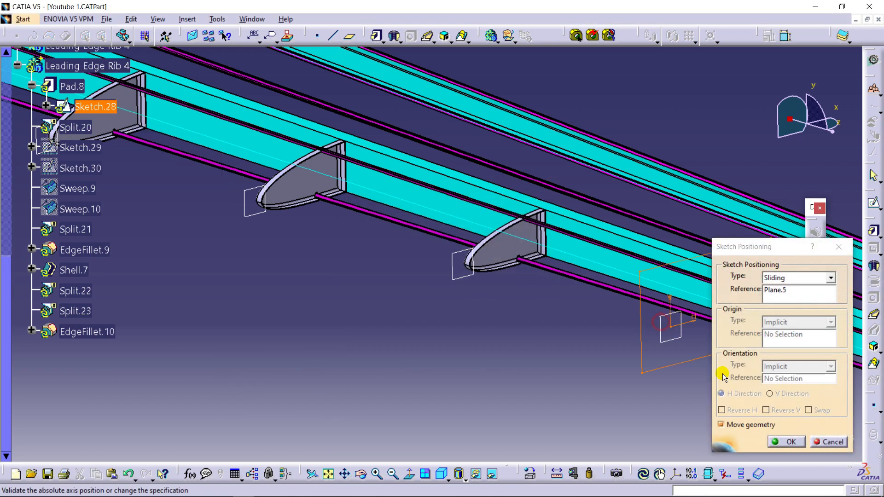
{"action": "left_click", "coordinate": [783, 441]}
- Rename the rib copy positioned on Plane.5 as Leading Edge Rib 5 and collapse its tree branch
{"action": "right_click", "coordinate": [106, 159]}
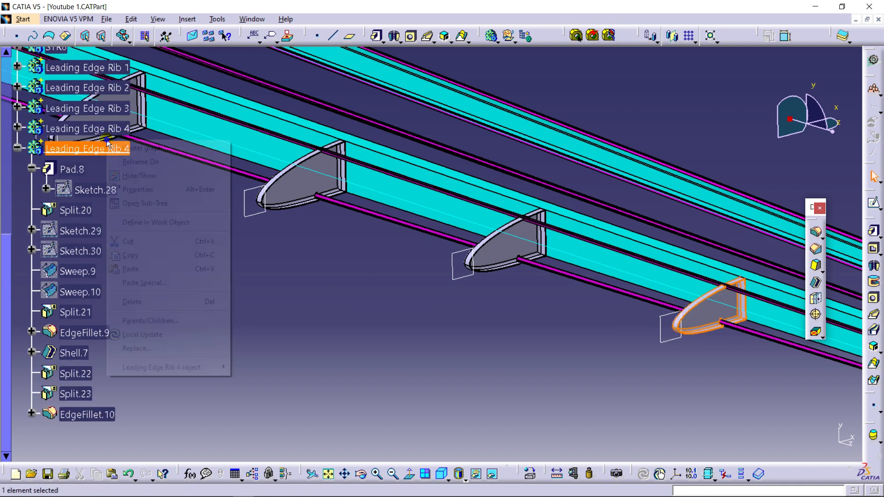
{"action": "left_click", "coordinate": [148, 186]}
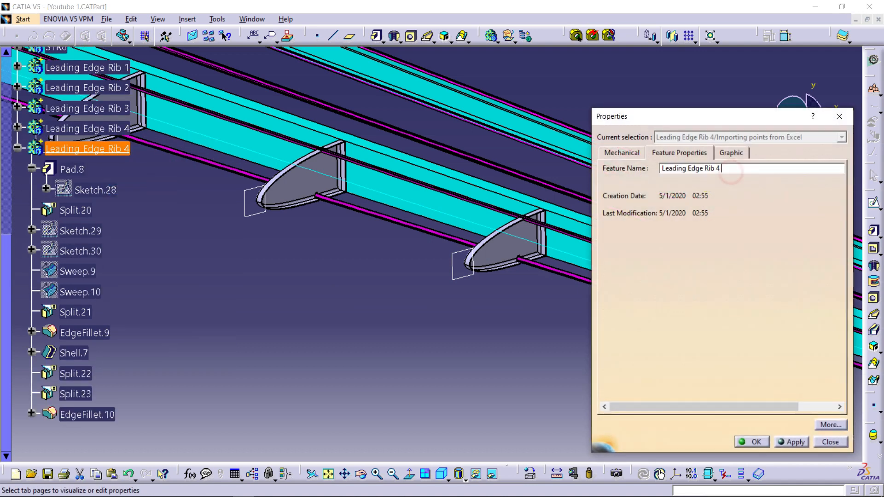
{"action": "key", "text": "Return"}
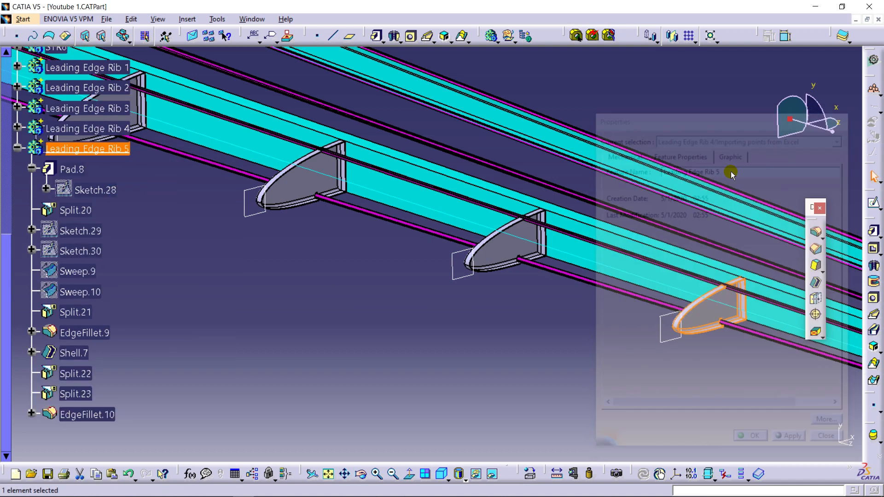
{"action": "left_click", "coordinate": [17, 147]}
- Copy the Leading Edge Rib 5 body and paste the duplicate into the part Importing points from Excel
{"action": "right_click", "coordinate": [98, 153]}
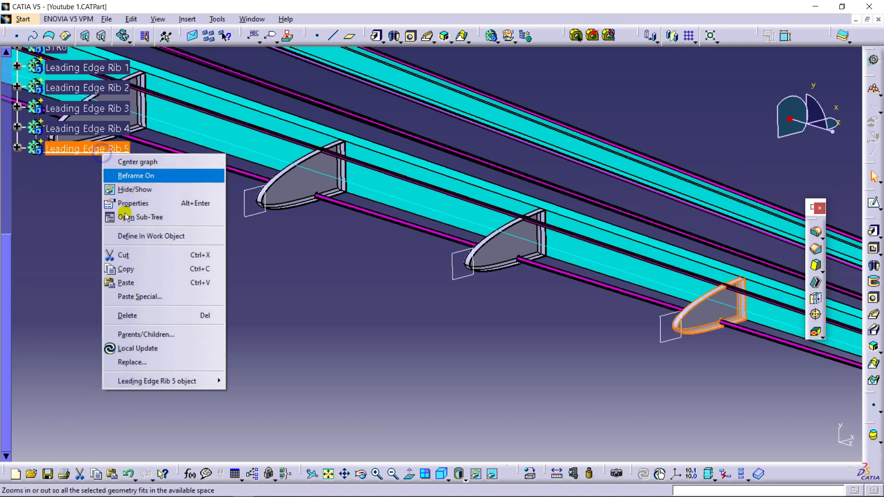
{"action": "left_click", "coordinate": [142, 270]}
{"action": "scroll", "coordinate": [108, 158], "scroll_direction": "up", "scroll_amount": 5}
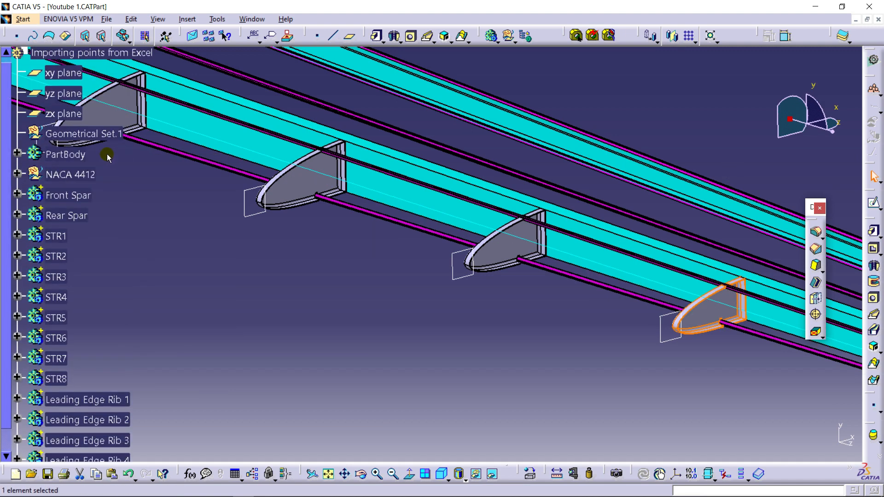
{"action": "left_click", "coordinate": [105, 175]}
{"action": "right_click", "coordinate": [105, 176]}
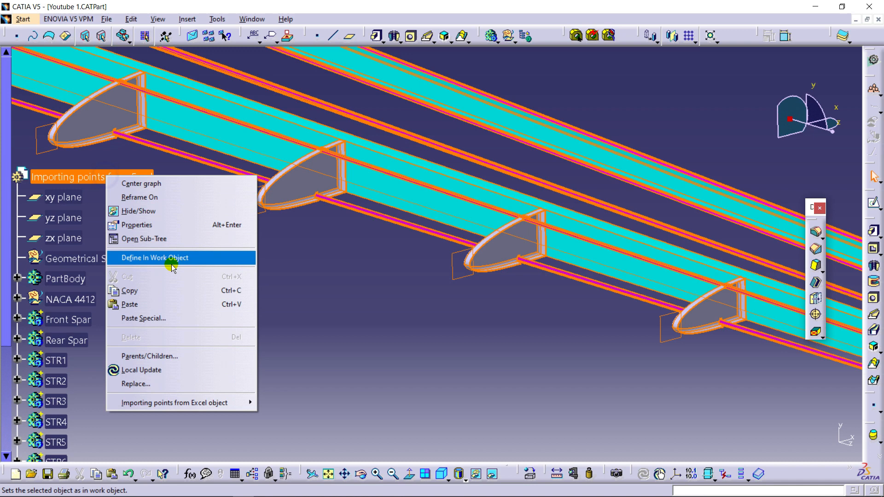
{"action": "left_click", "coordinate": [171, 304]}
- Rename the newly pasted duplicate of Leading Edge Rib 5 as Leading Edge Rib 6
{"action": "scroll", "coordinate": [134, 198], "scroll_direction": "down", "scroll_amount": 6}
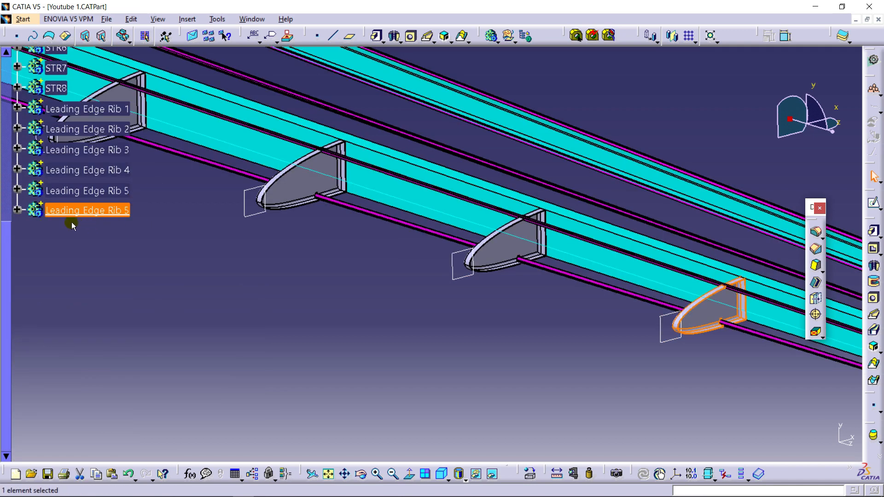
{"action": "right_click", "coordinate": [72, 213]}
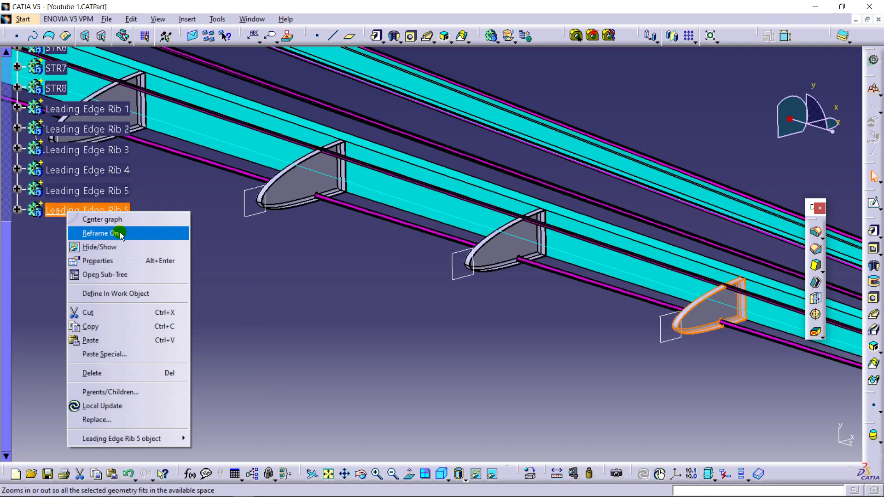
{"action": "left_click", "coordinate": [118, 258]}
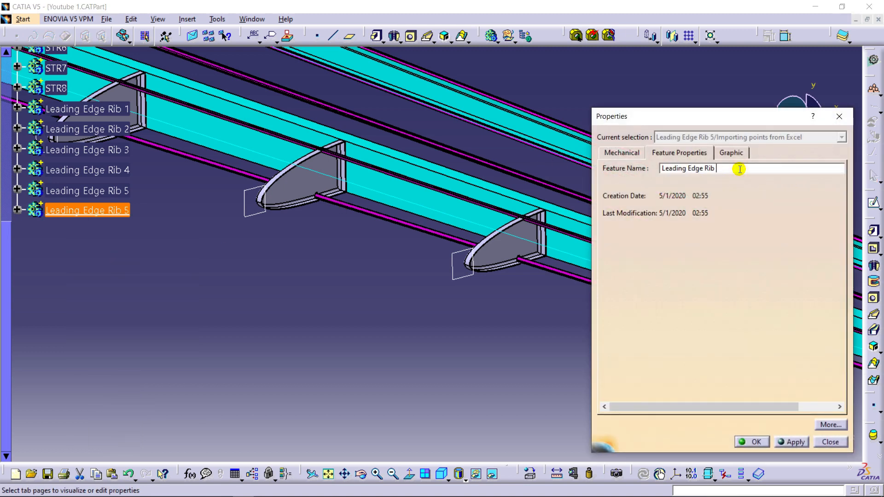
{"action": "key", "text": "Return"}
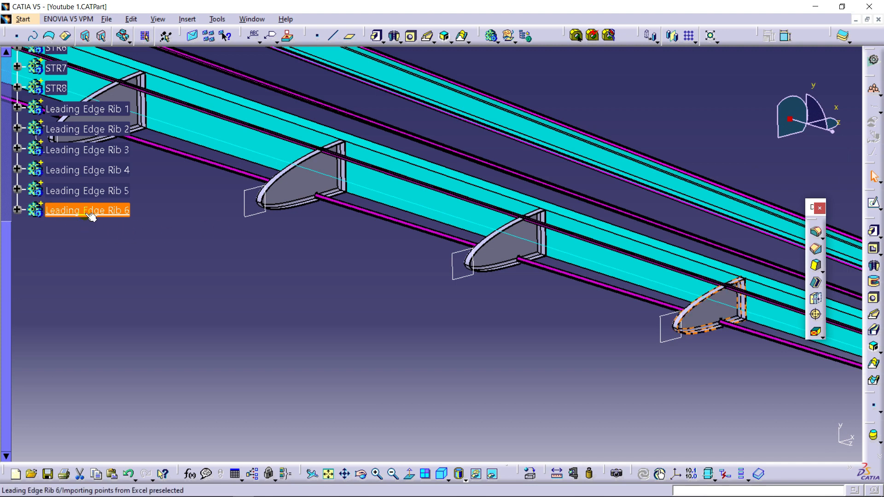
- Change the support of the pad sketch in Leading Edge Rib 6 to the last plane at the end of the wing
{"action": "left_click", "coordinate": [17, 209]}
{"action": "right_click", "coordinate": [85, 232]}
{"action": "mouse_move", "coordinate": [167, 463]}
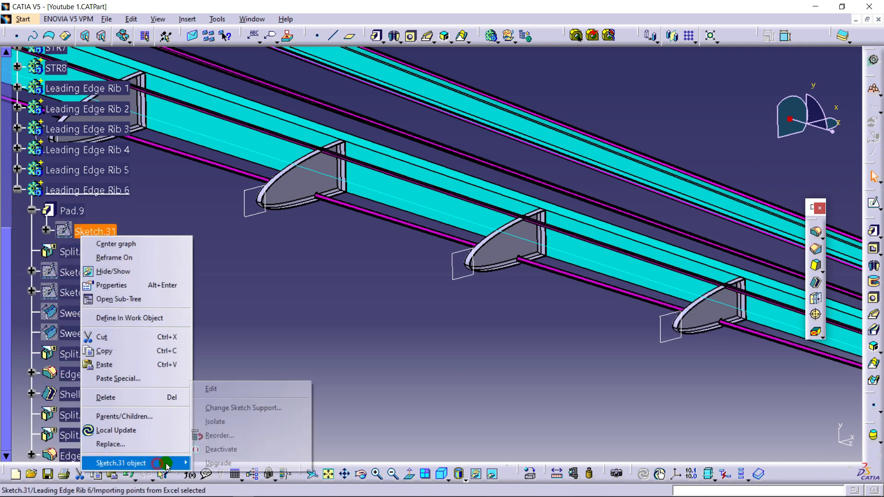
{"action": "left_click", "coordinate": [258, 411]}
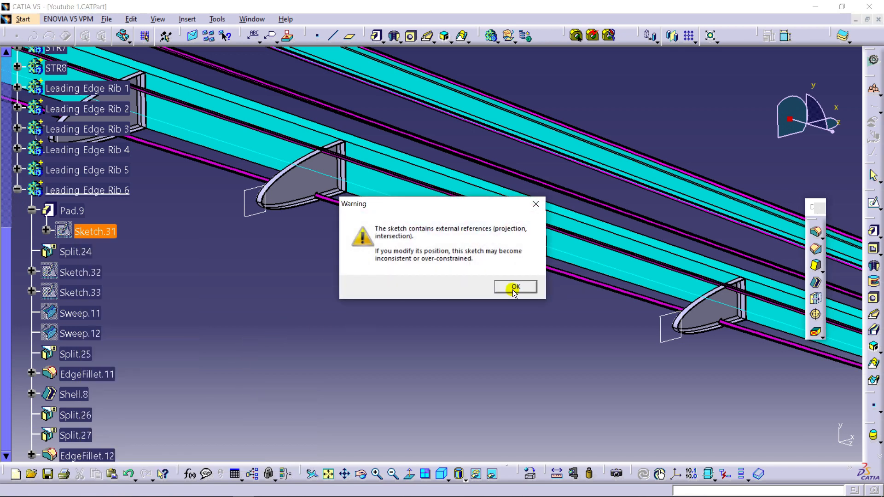
{"action": "left_click", "coordinate": [514, 287]}
{"action": "middle_click_drag", "start_coordinate": [445, 328], "coordinate": [415, 322]}
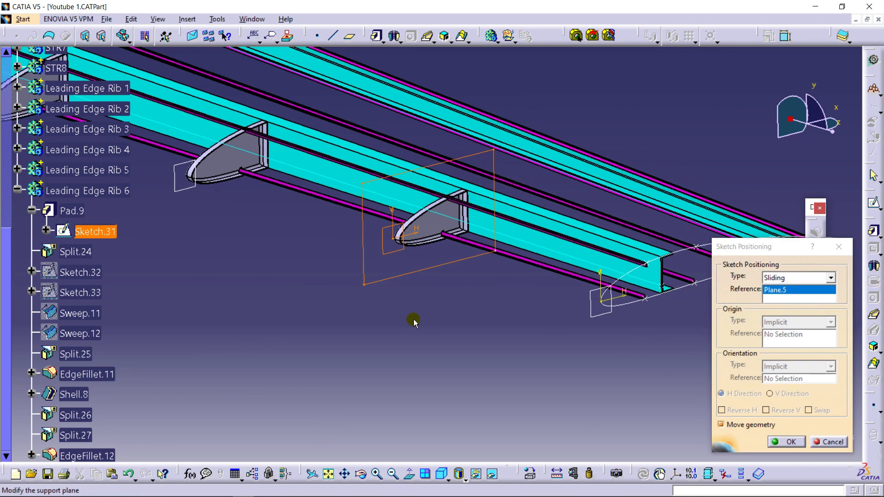
{"action": "left_click", "coordinate": [602, 317]}
{"action": "left_click", "coordinate": [785, 441]}
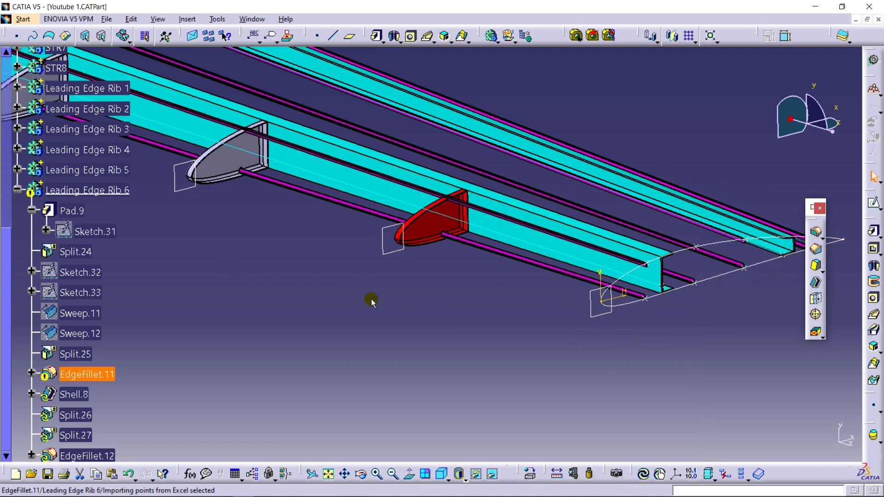
- Reverse the extrusion direction of the pad in Leading Edge Rib 6 so it points inward along the span
{"action": "double_click", "coordinate": [68, 211]}
{"action": "middle_click_drag", "start_coordinate": [591, 339], "coordinate": [454, 275]}
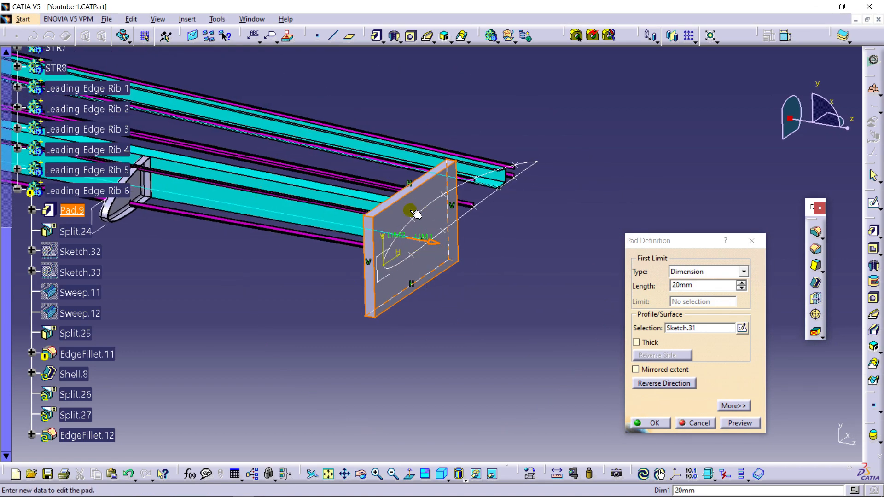
{"action": "middle_click_drag", "start_coordinate": [368, 228], "coordinate": [443, 245]}
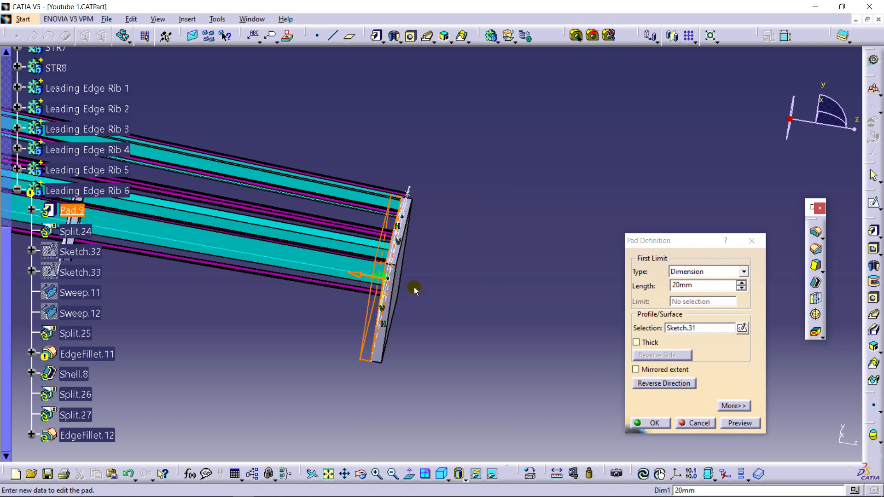
{"action": "left_click", "coordinate": [661, 418]}
- Unhide the wing surface Scaling.2 from the hidden space and switch back to the visible space
{"action": "middle_click_drag", "start_coordinate": [478, 222], "coordinate": [361, 234]}
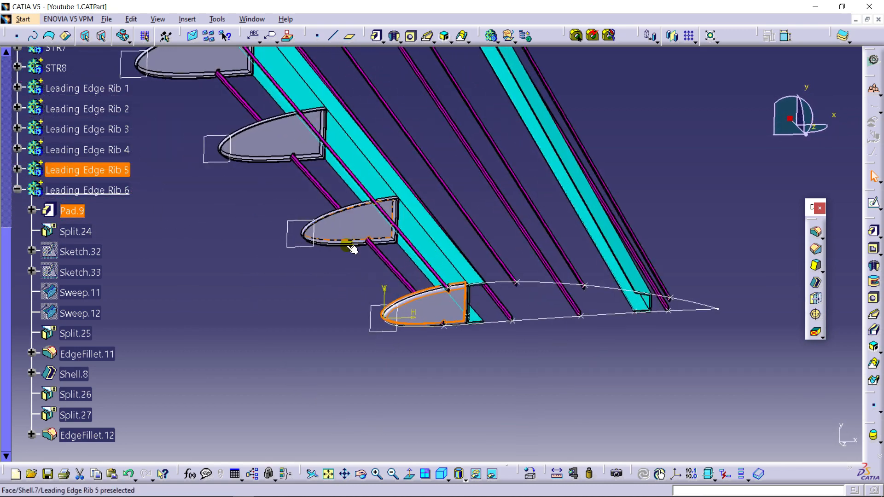
{"action": "middle_click_drag", "start_coordinate": [413, 349], "coordinate": [421, 182]}
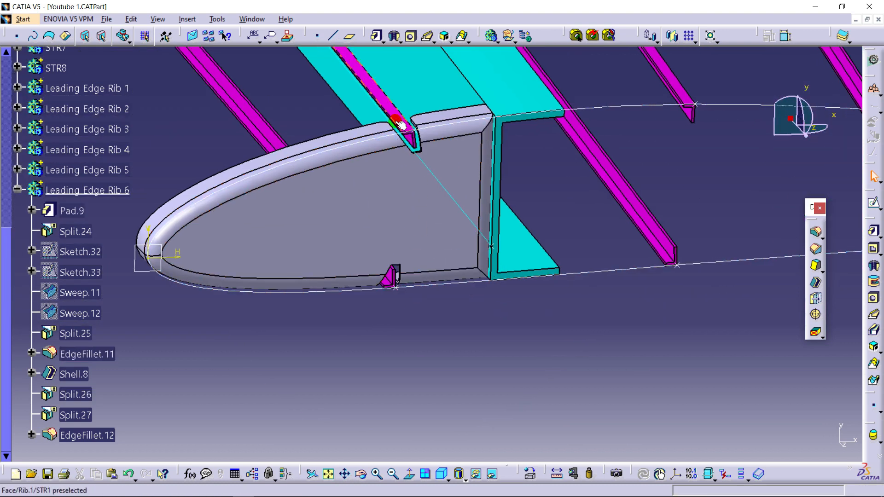
{"action": "middle_click_drag", "start_coordinate": [408, 200], "coordinate": [381, 224]}
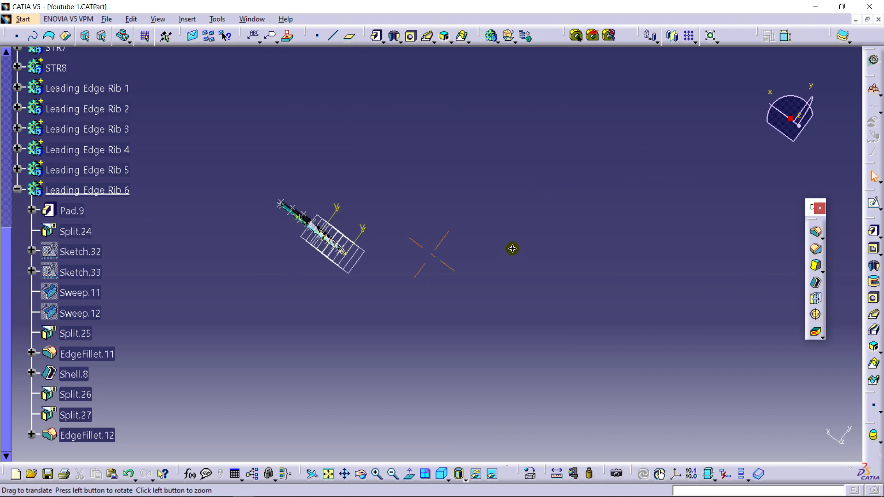
{"action": "middle_click_drag", "start_coordinate": [634, 261], "coordinate": [519, 173]}
{"action": "middle_click_drag", "start_coordinate": [369, 141], "coordinate": [577, 270]}
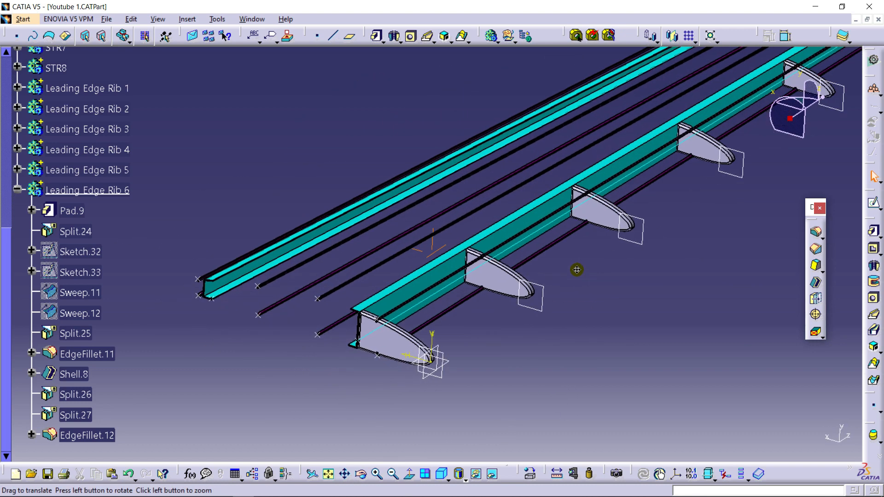
{"action": "left_click", "coordinate": [500, 477]}
{"action": "right_click", "coordinate": [286, 296]}
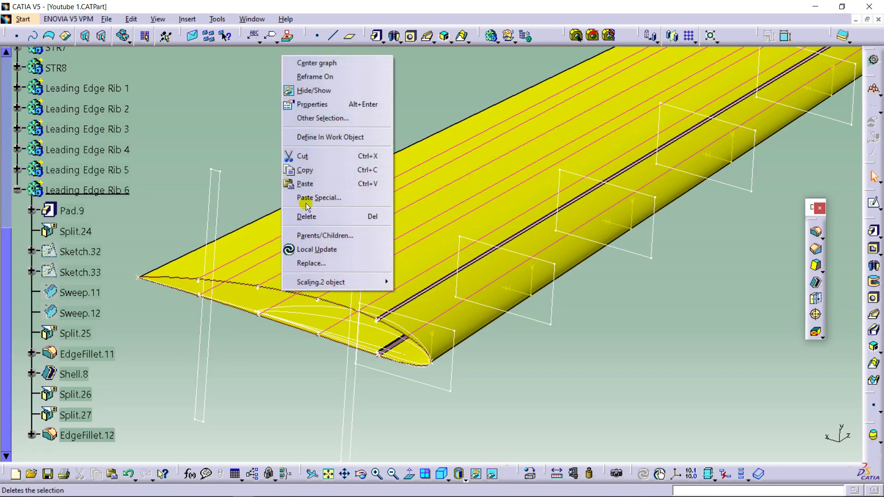
{"action": "left_click", "coordinate": [310, 90]}
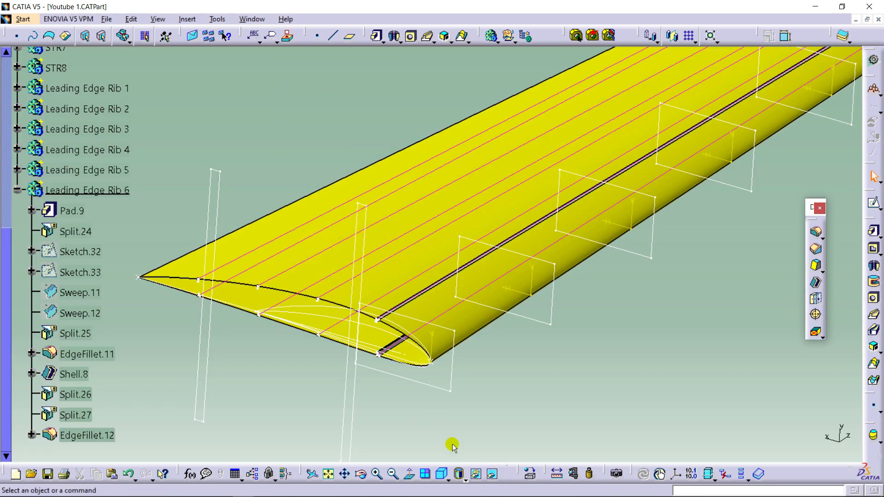
{"action": "left_click", "coordinate": [481, 474]}
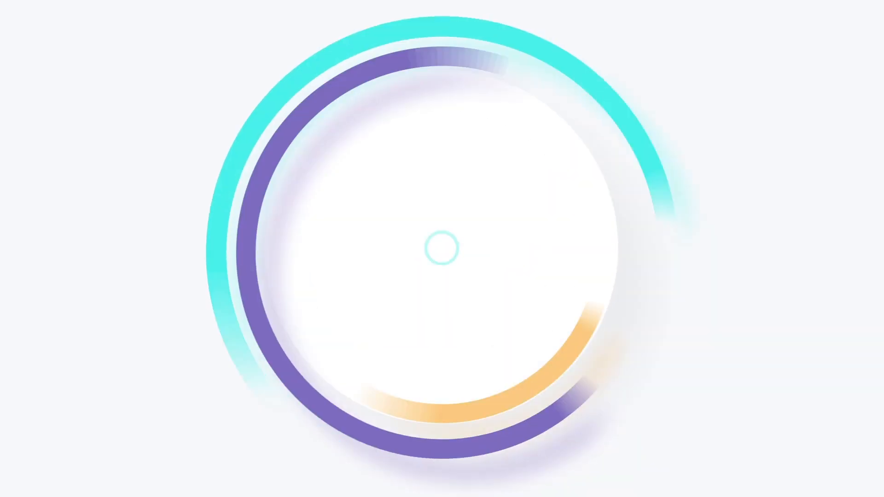